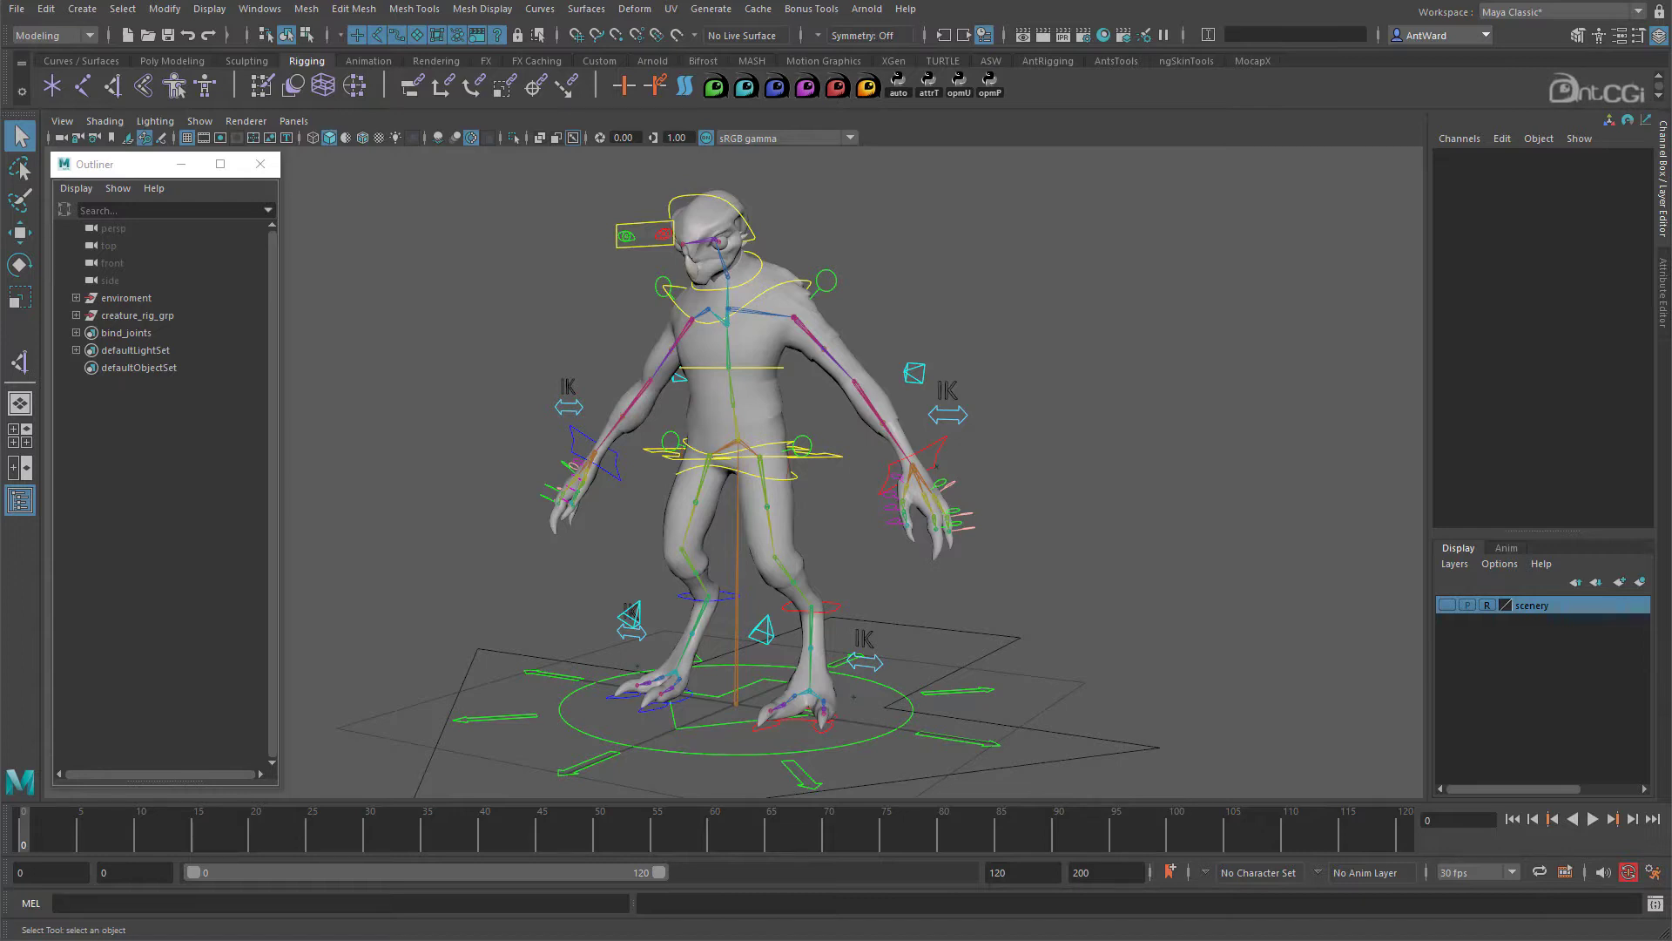
Inspect the left arm's bind joint chain by selecting the left clavicle joint and the left hand joint.
mouse_move(641, 403)
alt+mouse_down()
mouse_move(754, 400)
mouse_move(646, 401)
alt+mouse_up()
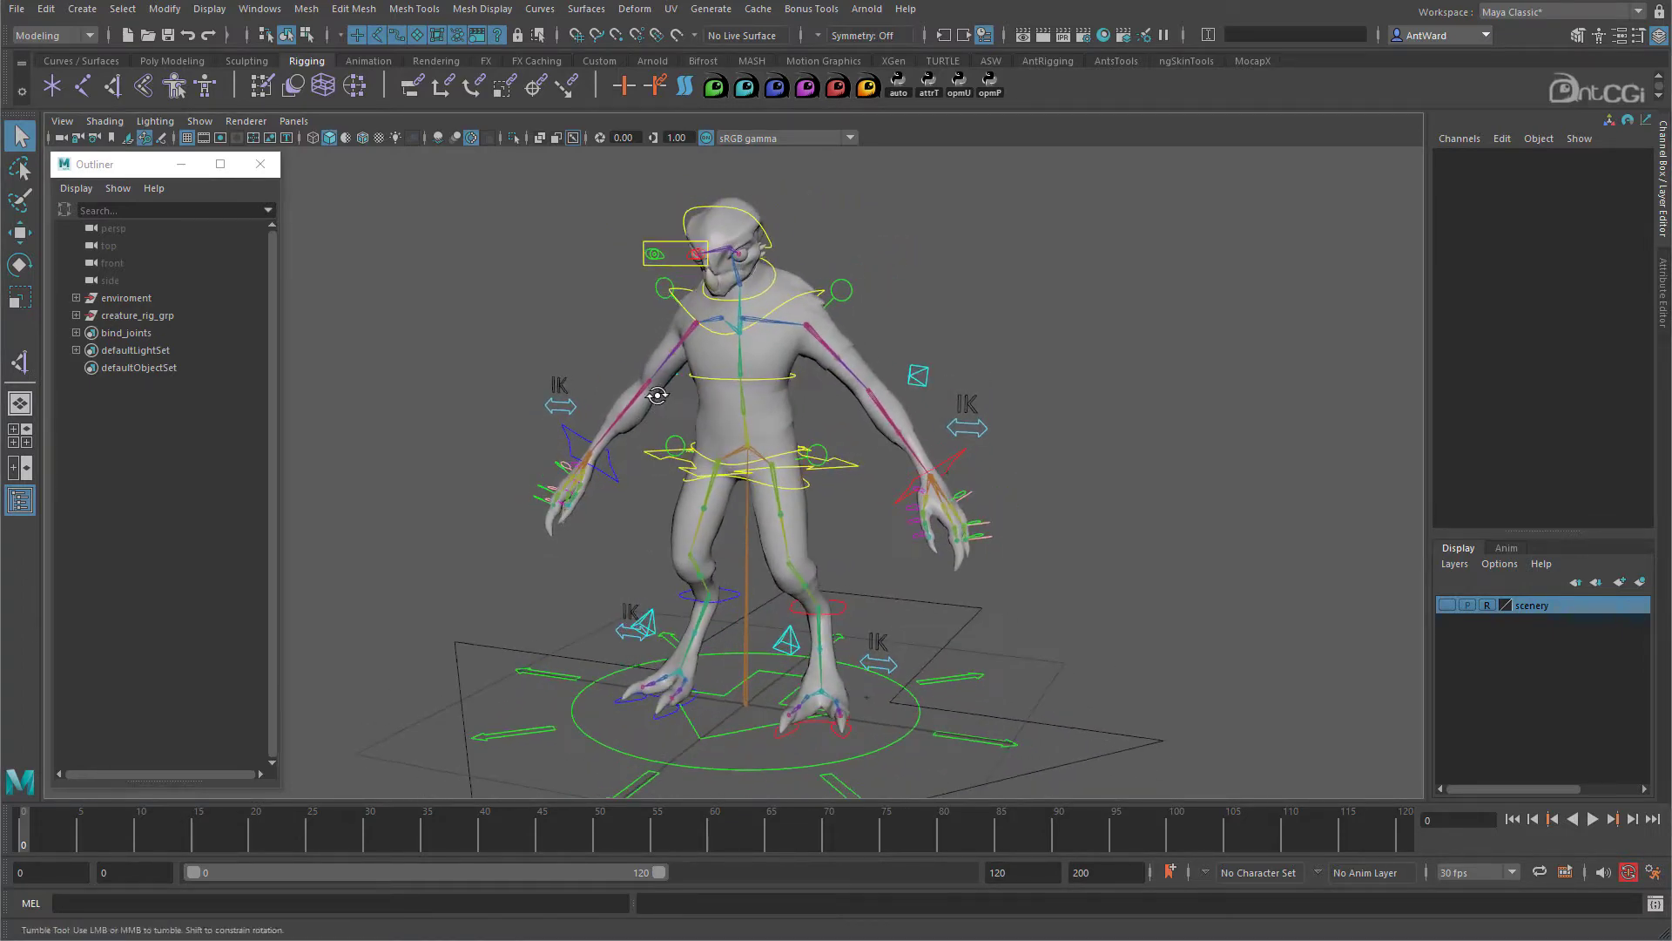
alt+middle_drag(646, 400, 640, 481)
alt+right_drag(643, 476, 906, 473)
alt+drag(907, 473, 936, 477)
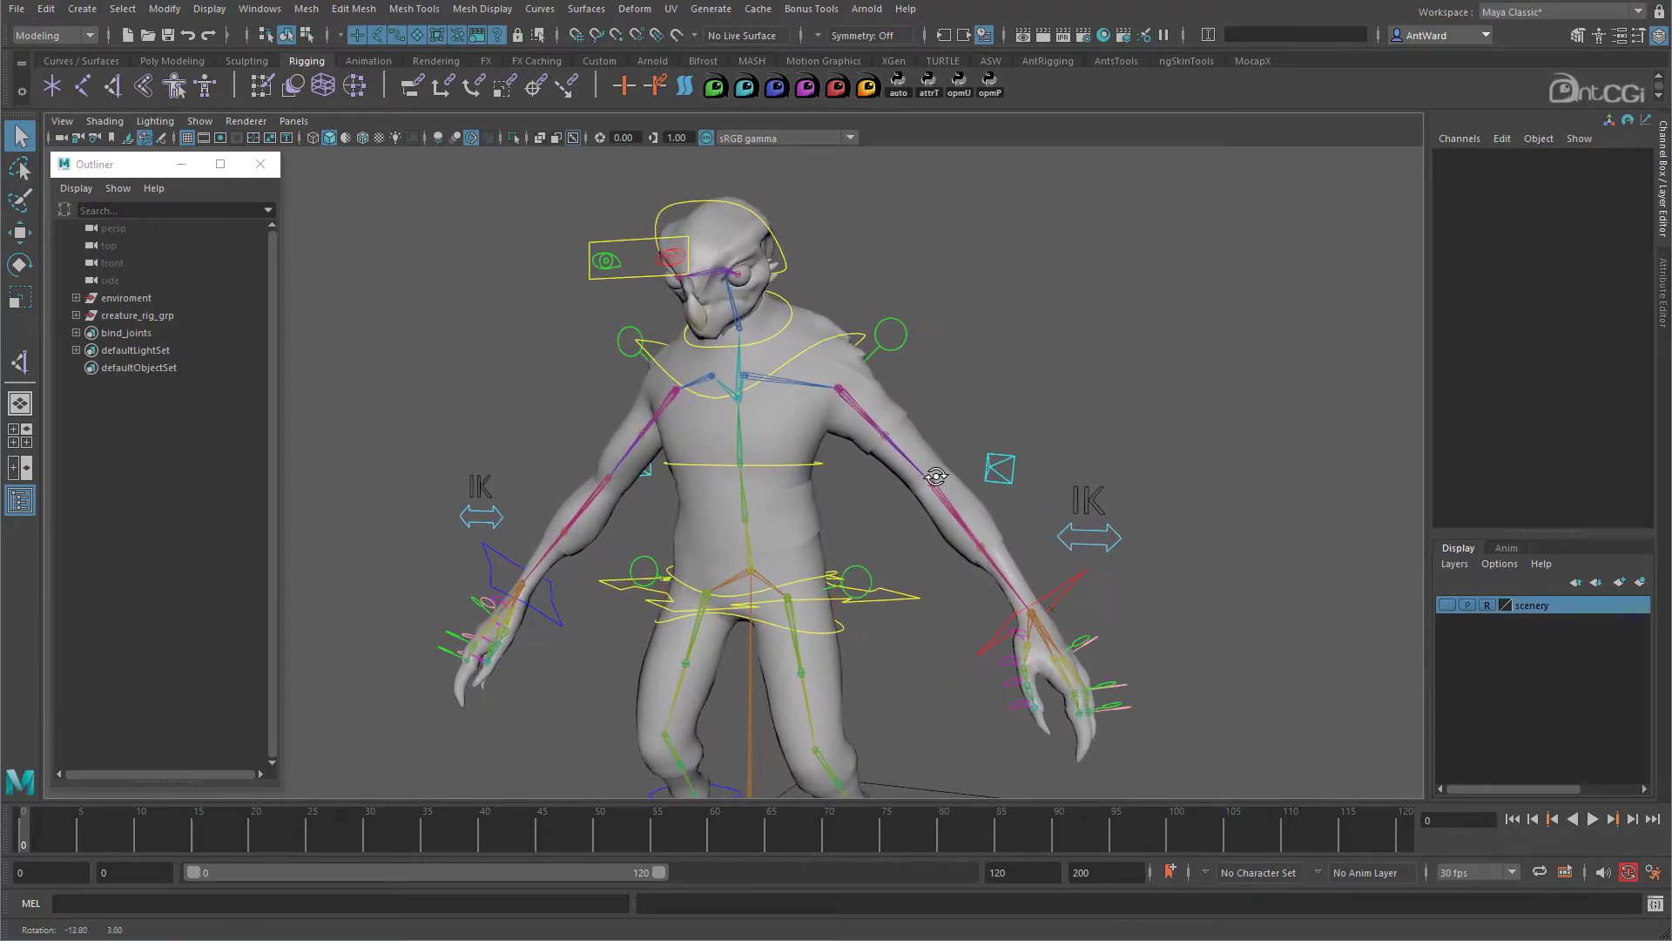
click(795, 388)
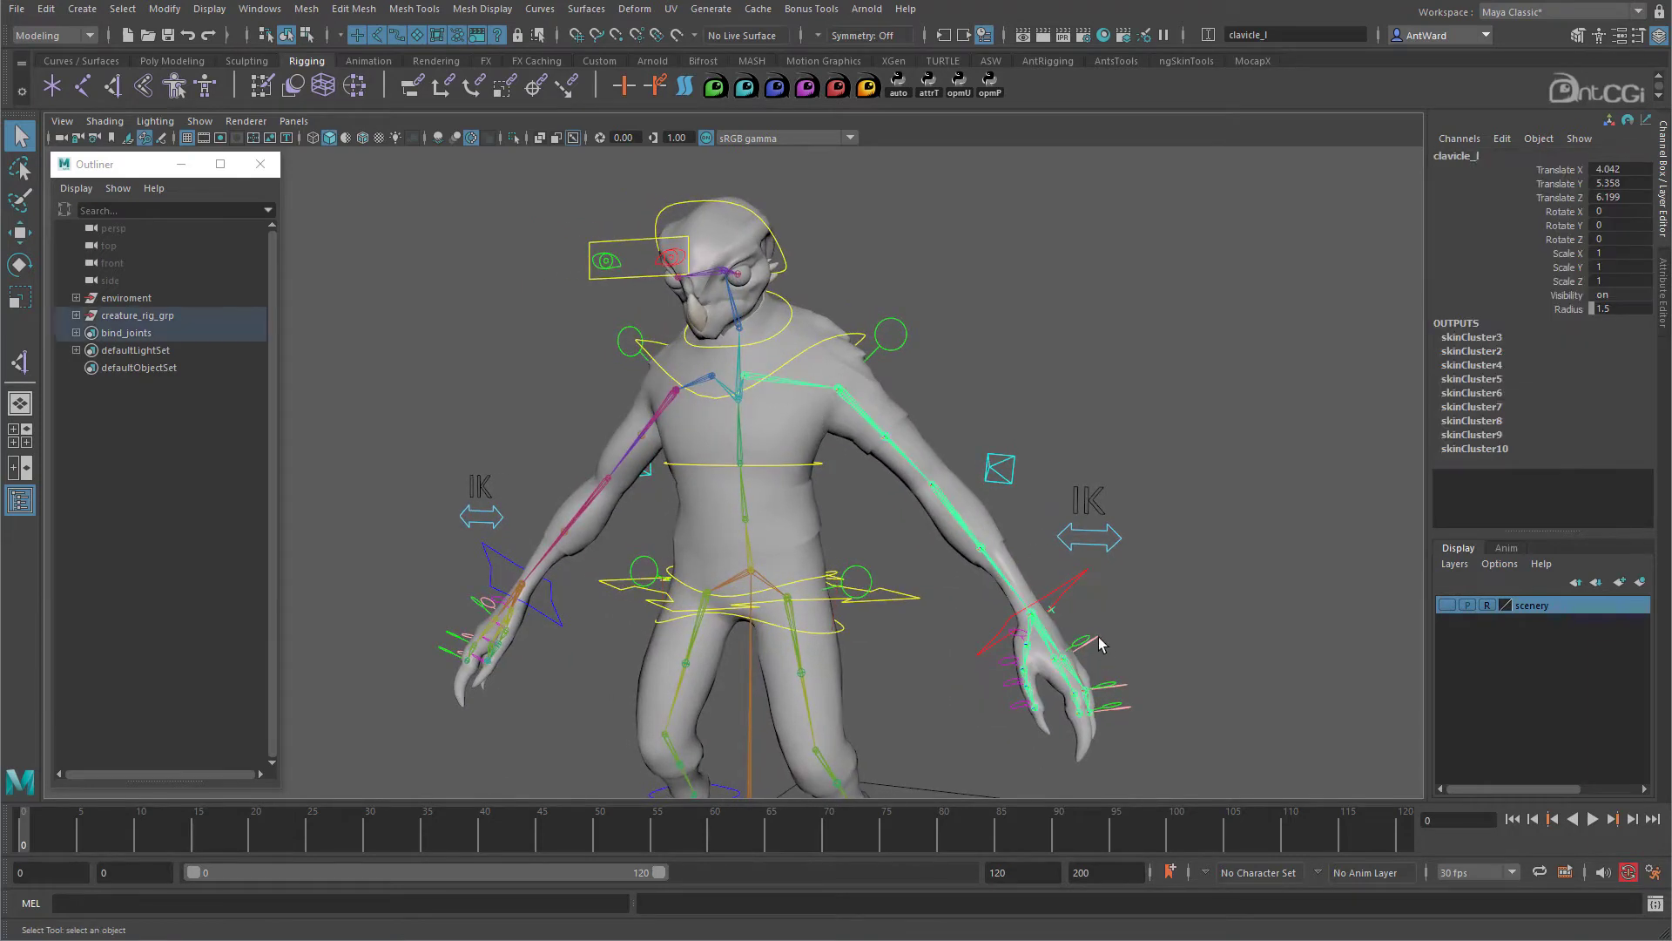
click(1051, 641)
mouse_move(960, 665)
alt+mouse_down()
mouse_move(981, 642)
mouse_move(956, 658)
alt+mouse_up()
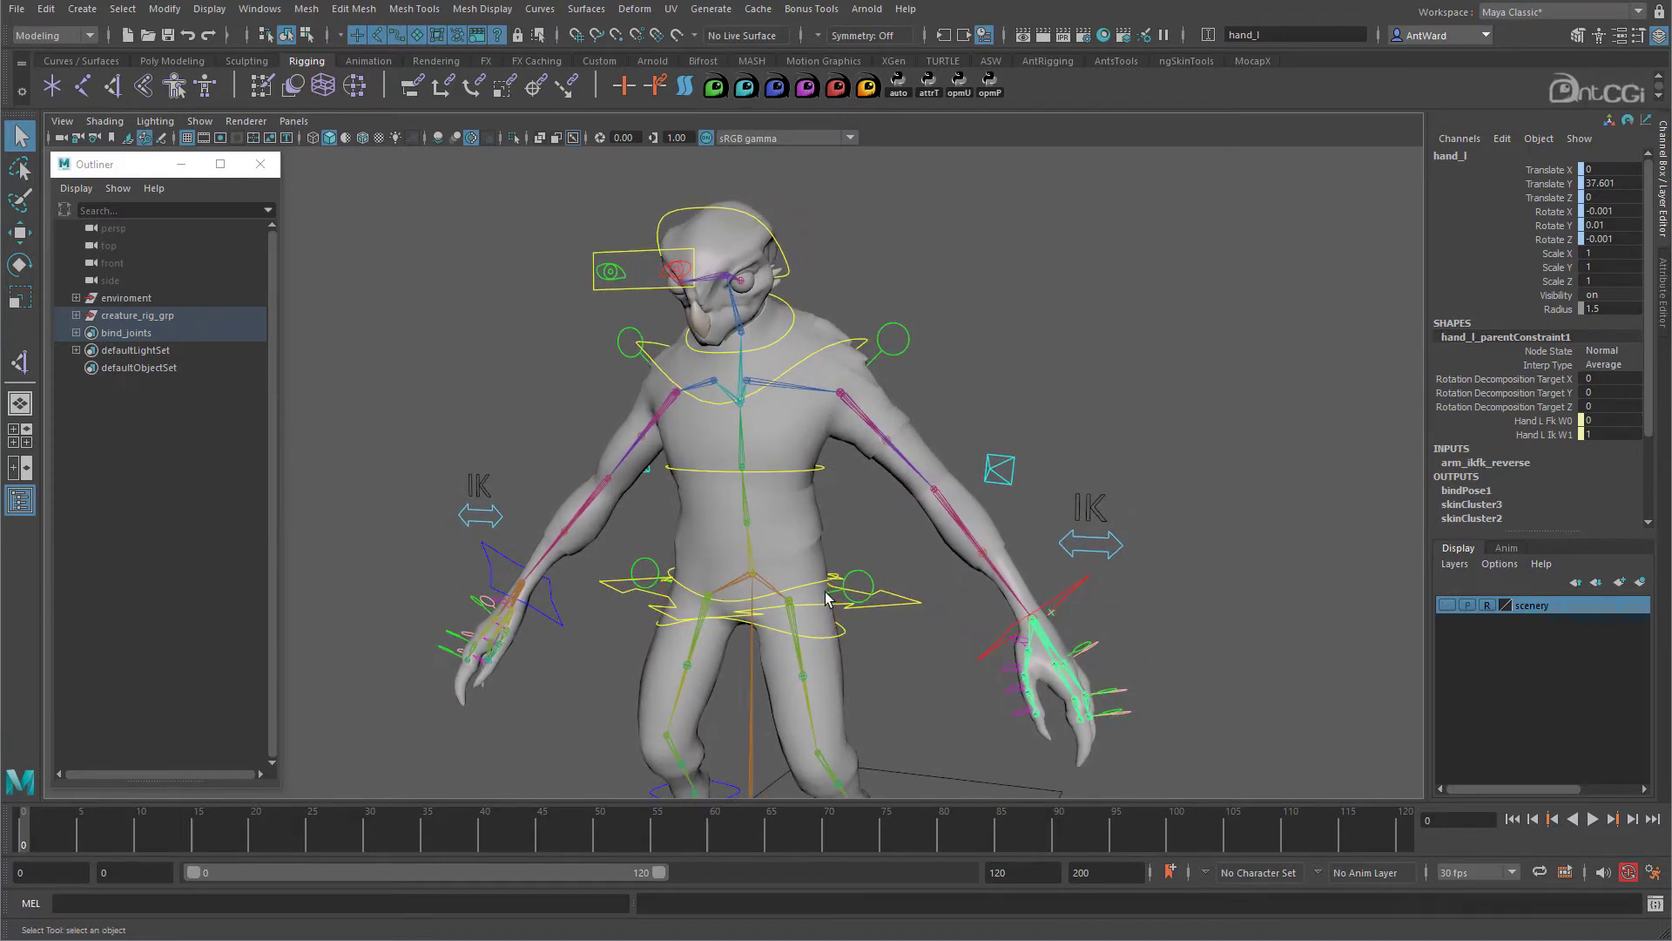
Try raising shoulder_ctrl to test how the clavicles follow, and undo the move.
scroll(827, 592, up, 5)
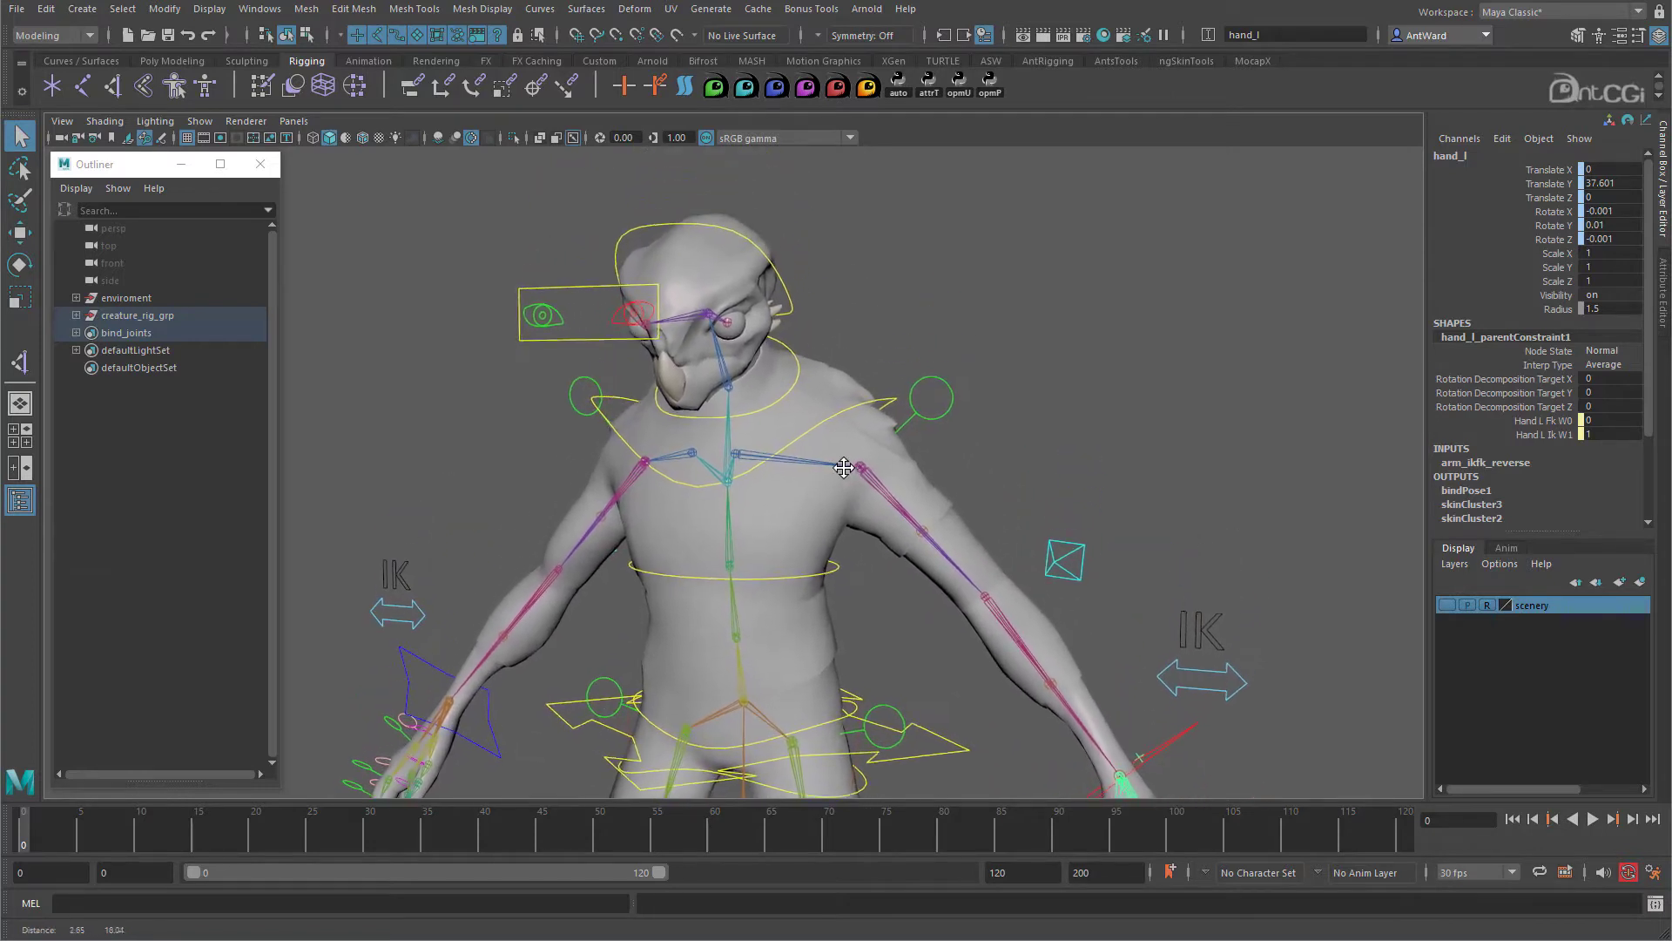
click(895, 396)
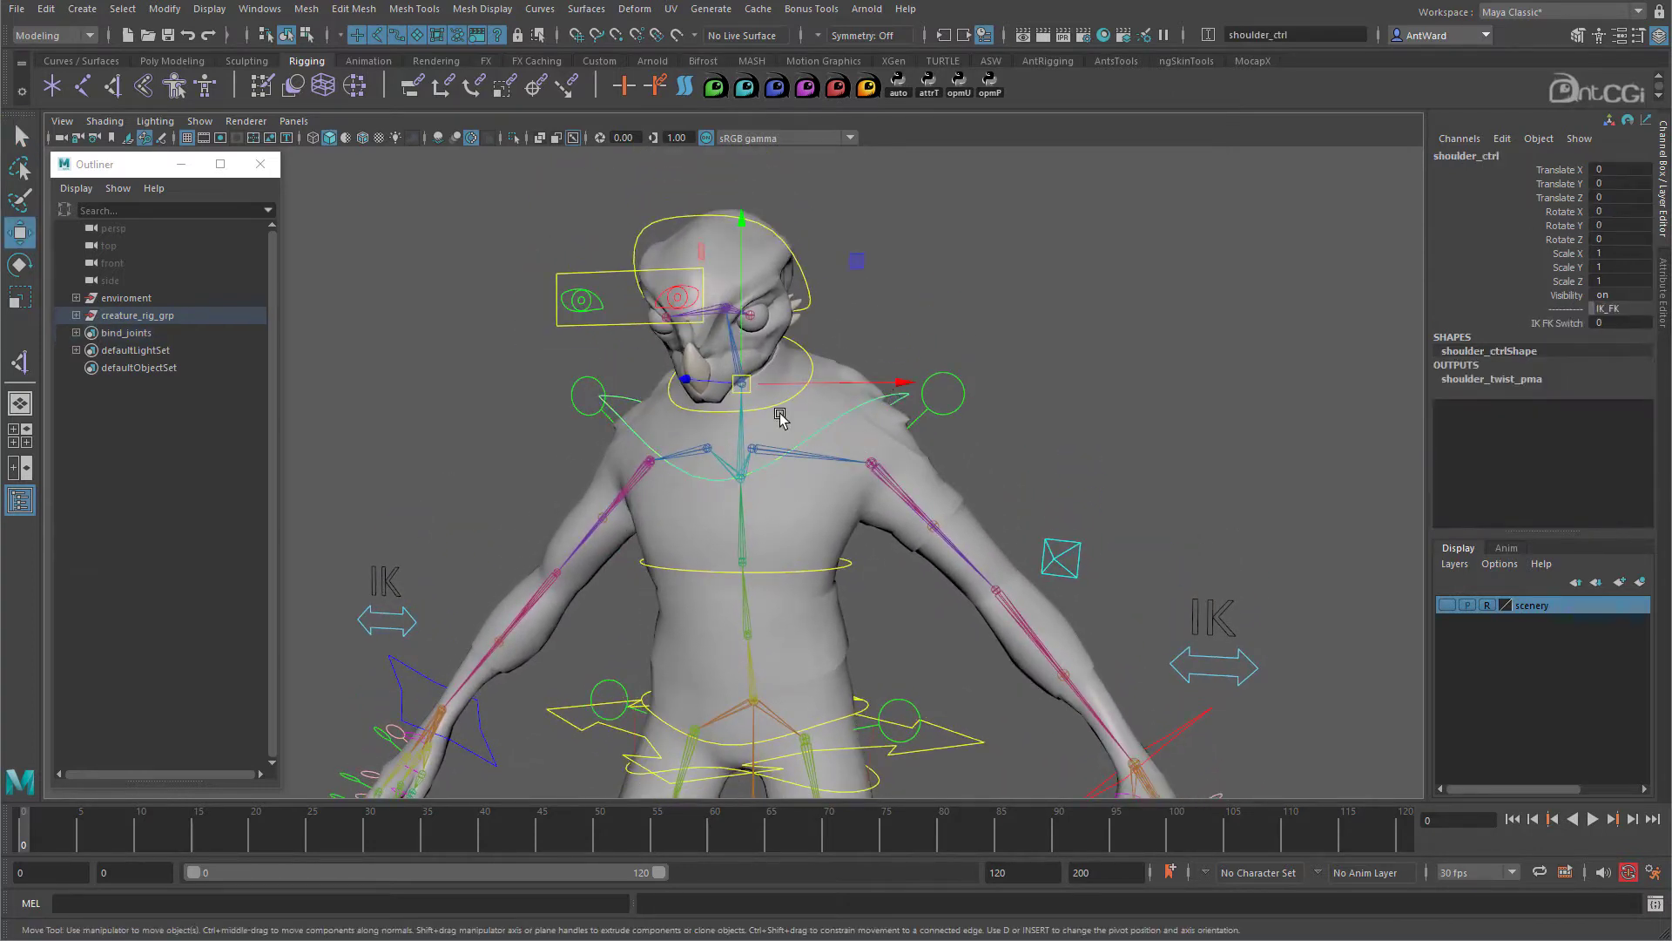
key(w)
drag(746, 385, 746, 301)
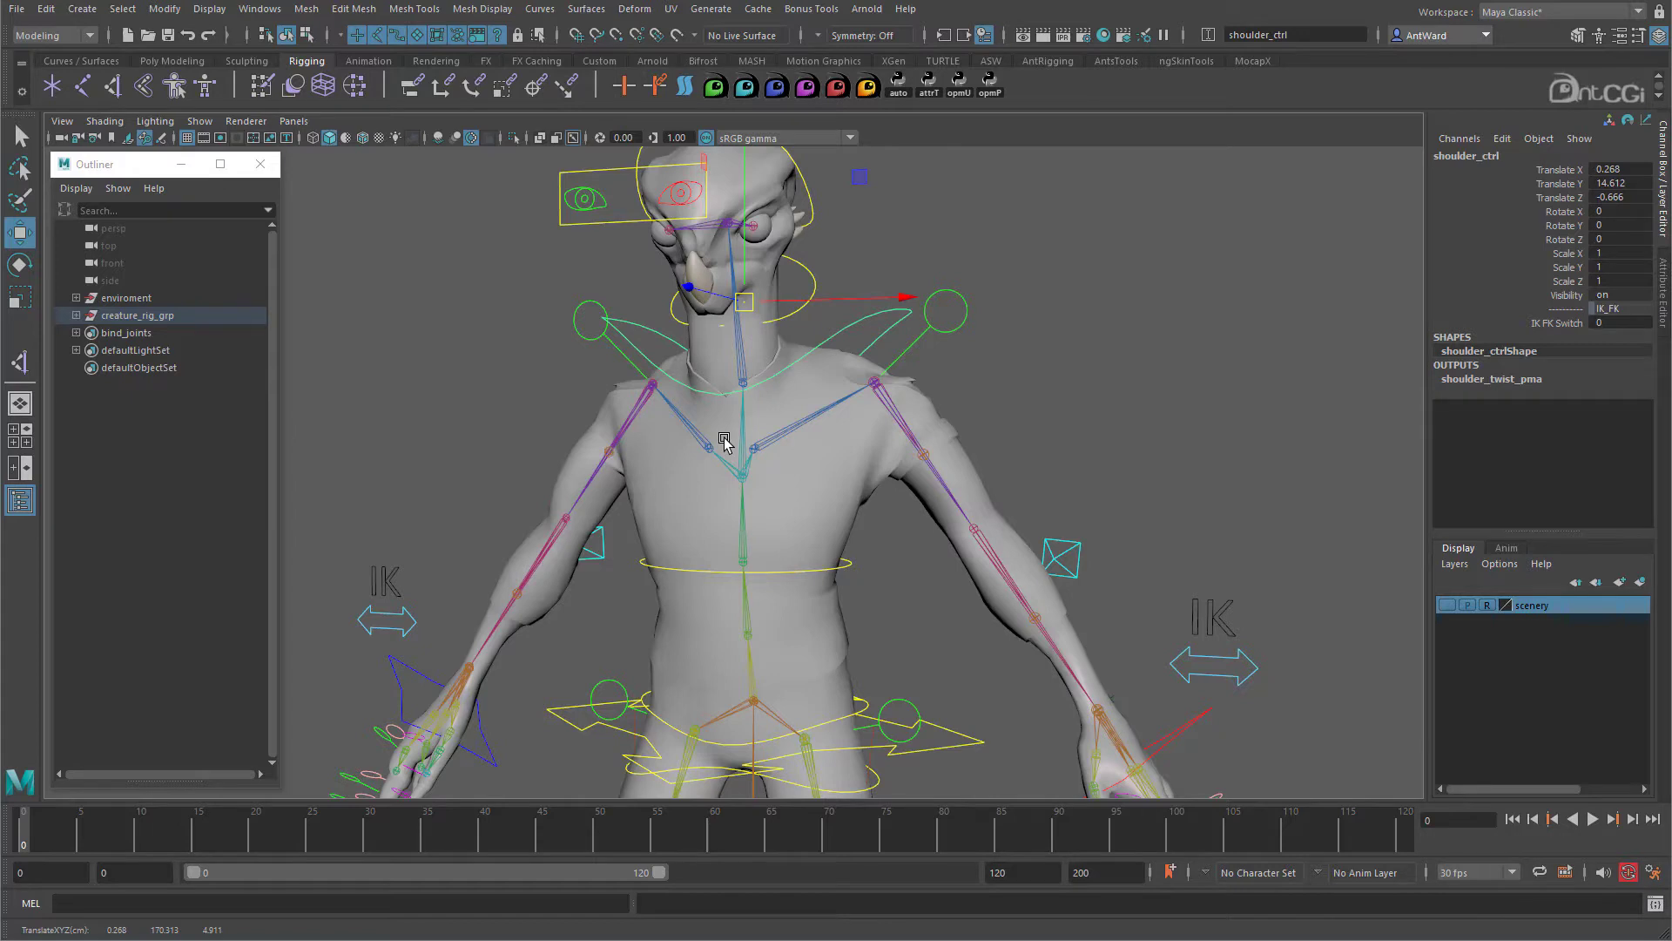
key(ctrl+z)
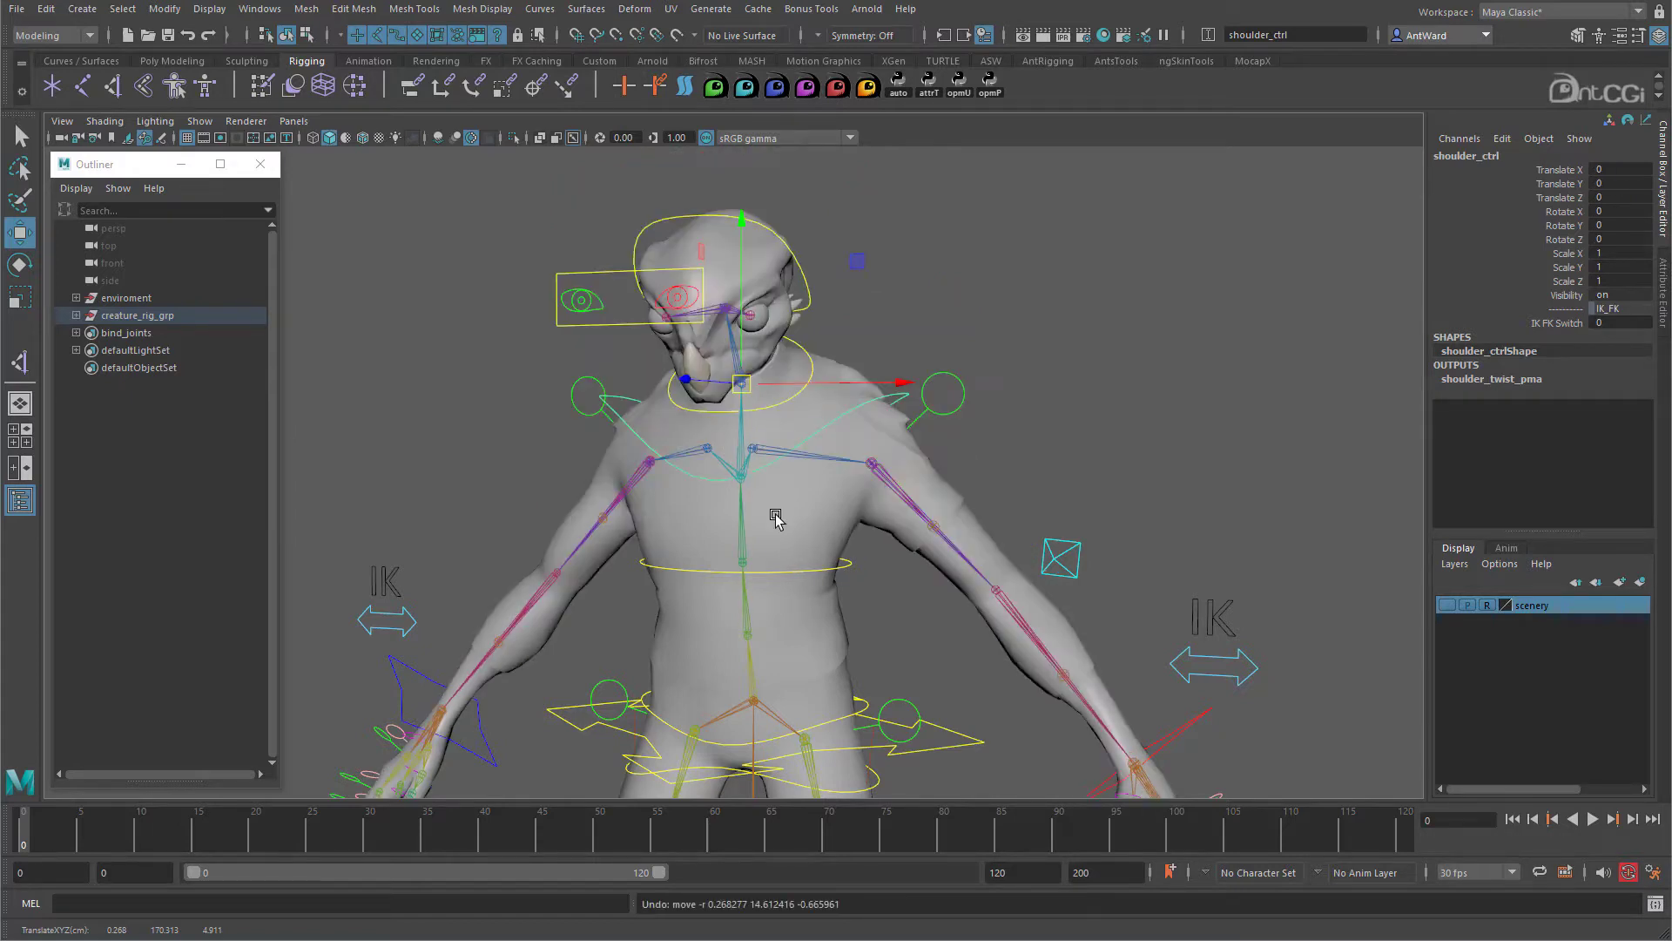
Try moving arm_root_l_ctrl up and inward toward the neck to test the left shoulder.
scroll(814, 510, up, 2)
click(967, 396)
drag(898, 462, 911, 386)
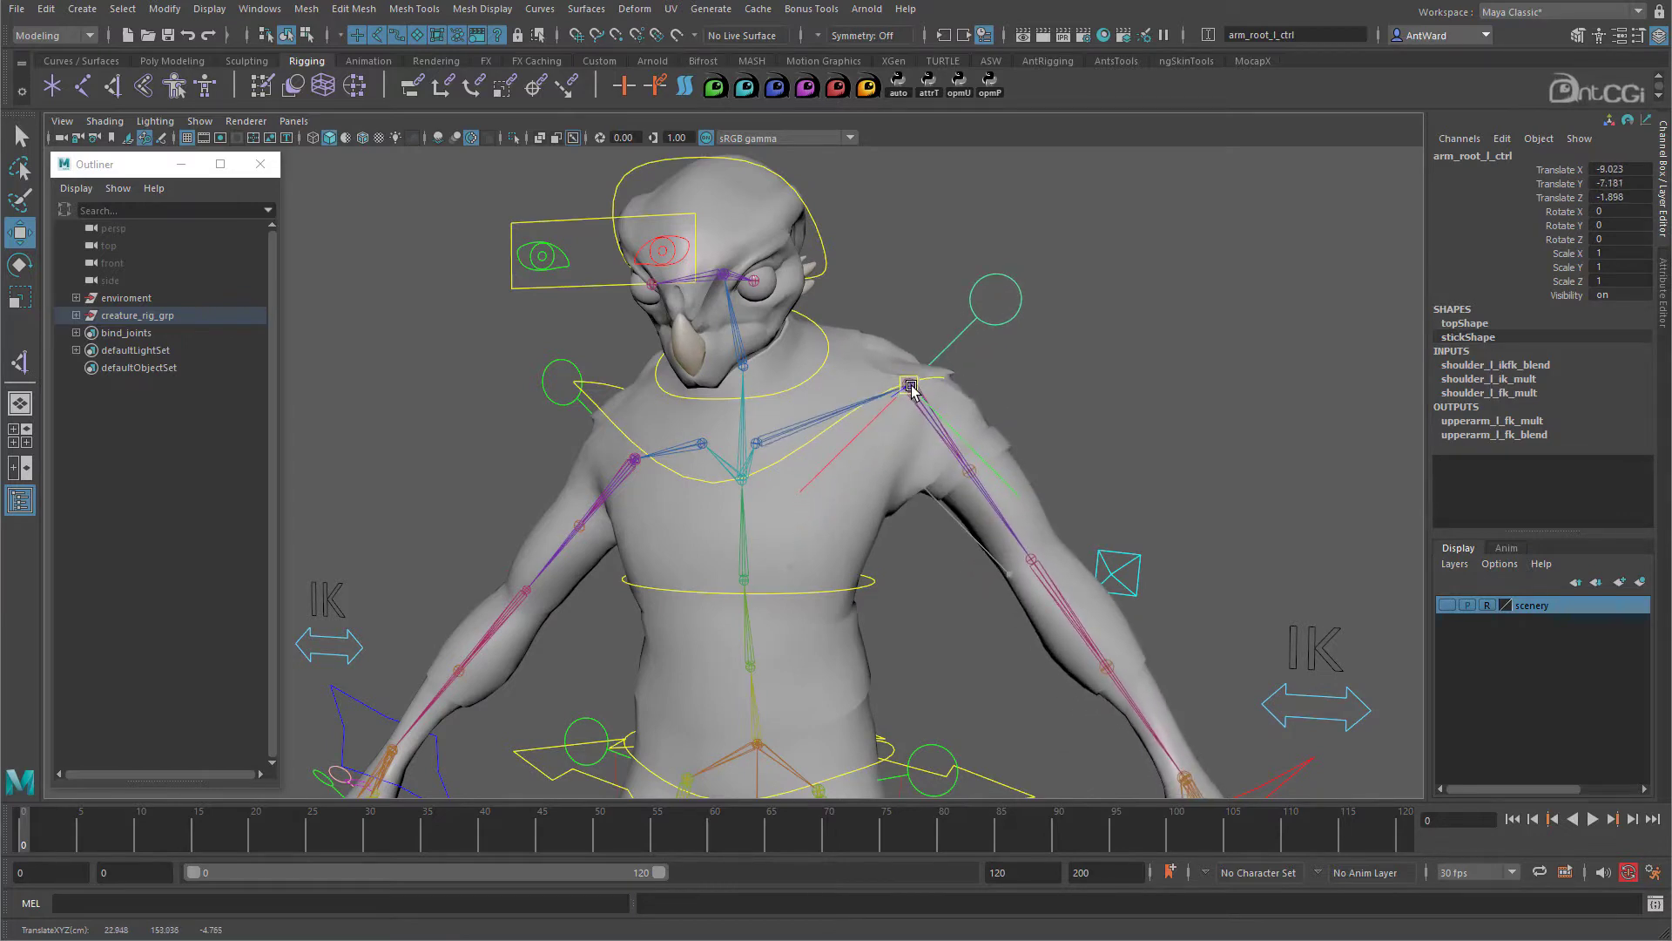
drag(911, 387, 911, 374)
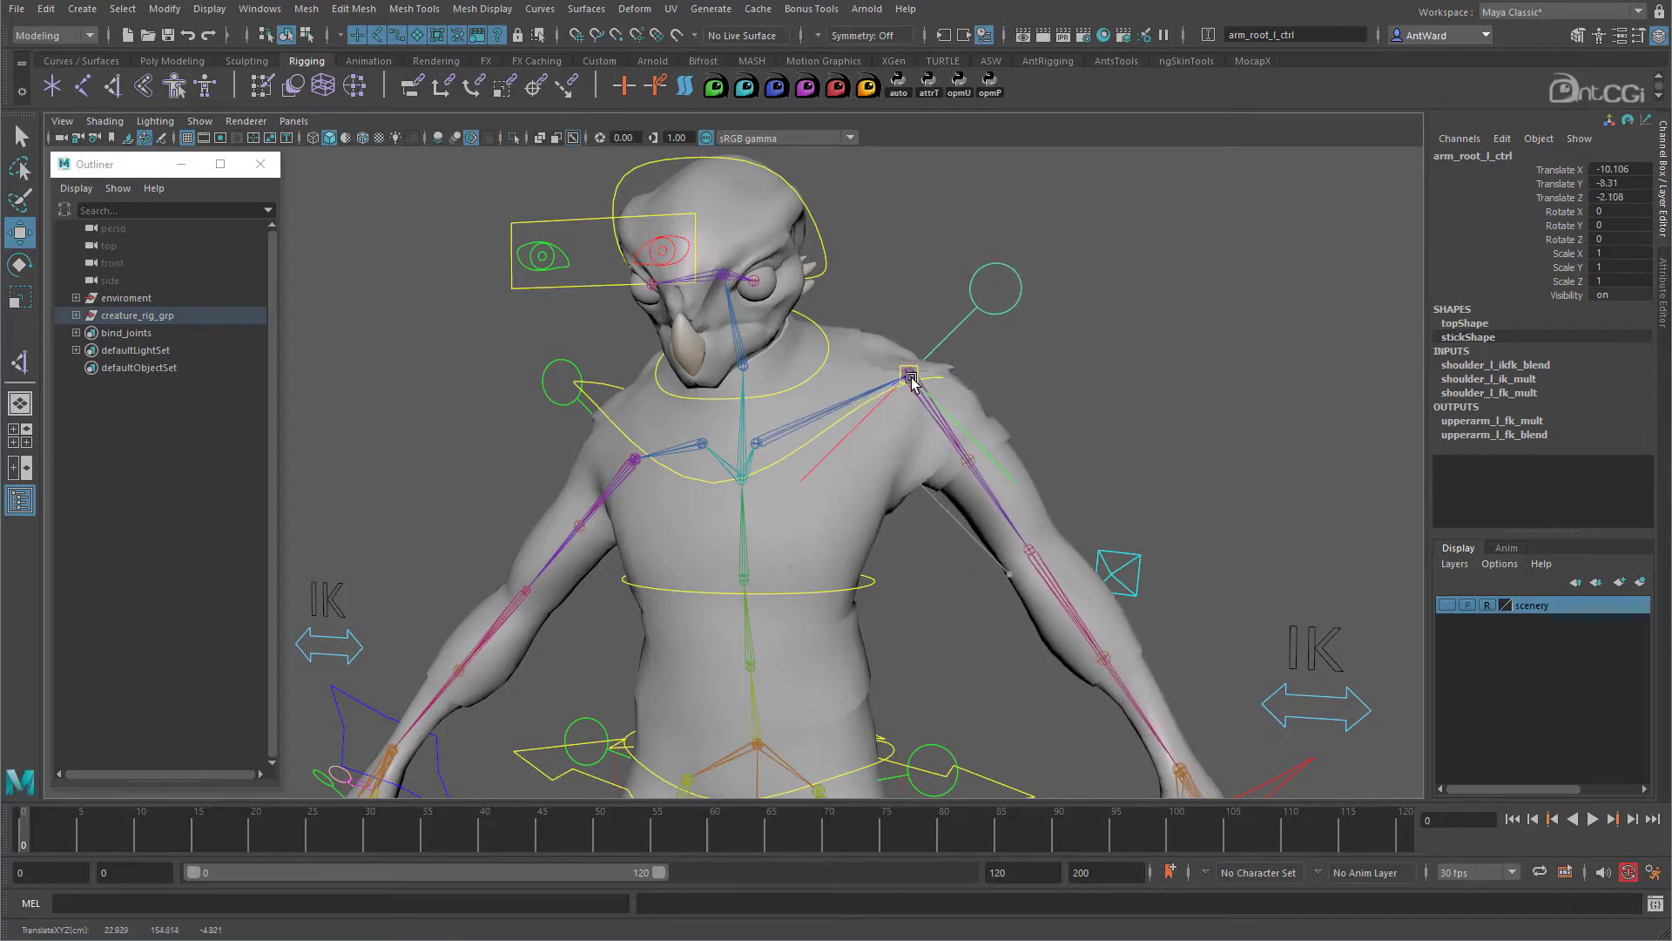
Try rotating the clavicle_l joint about 34 degrees around its Z axis.
click(779, 443)
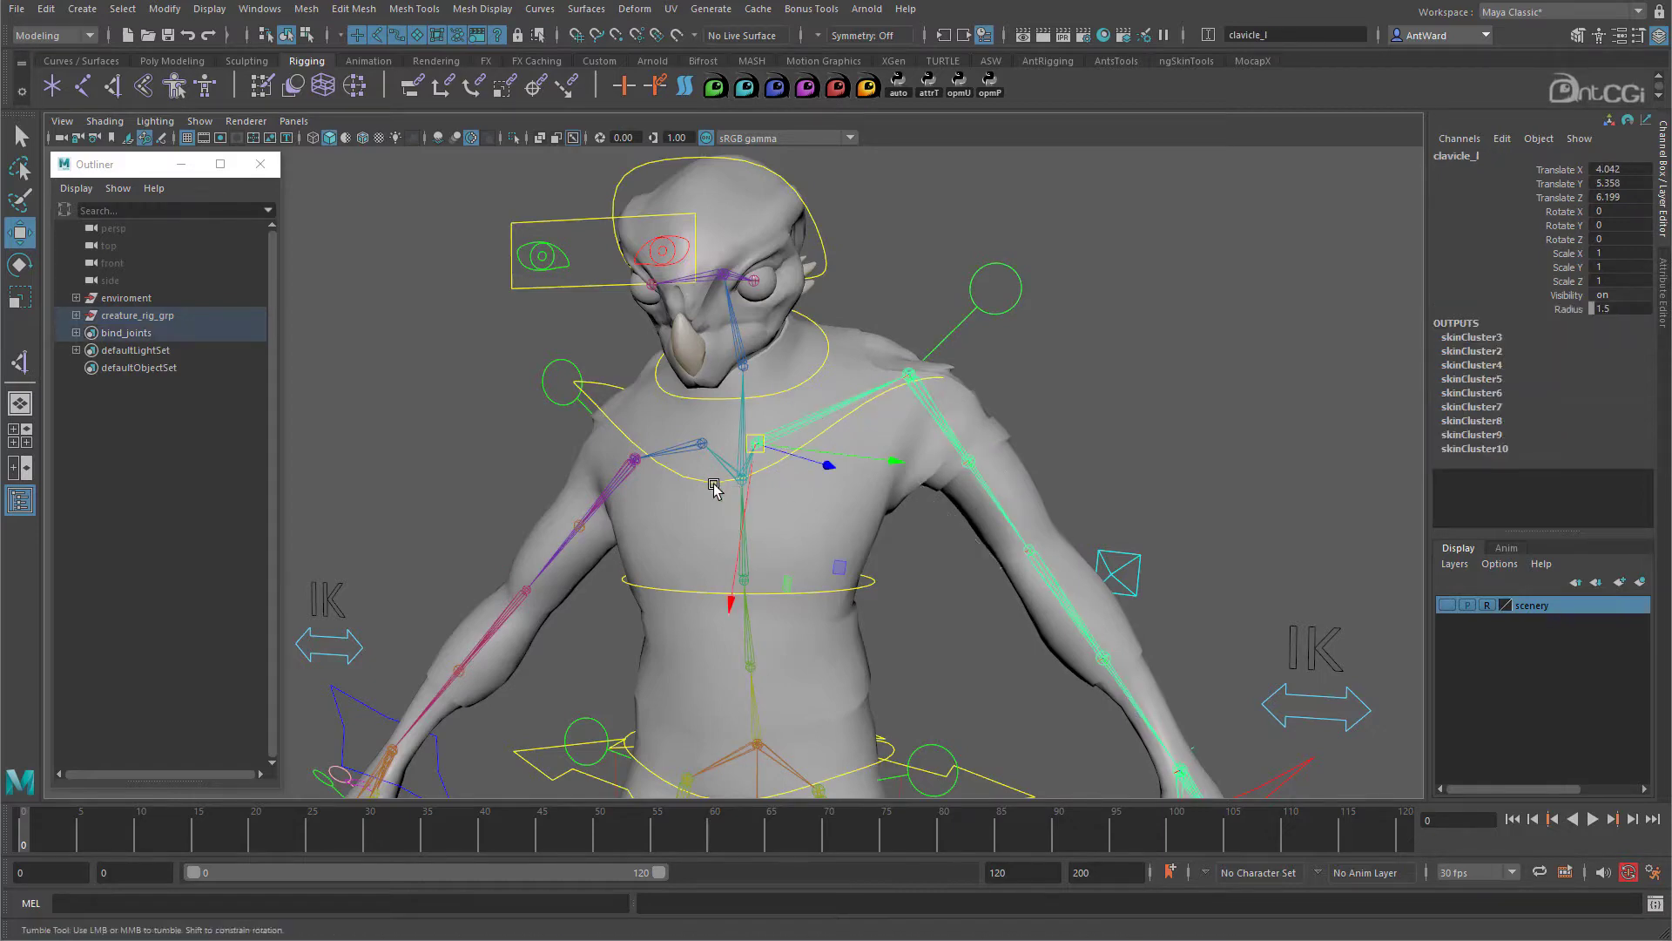
alt+drag(717, 489, 698, 491)
alt+right_drag(698, 490, 881, 496)
alt+drag(881, 496, 826, 504)
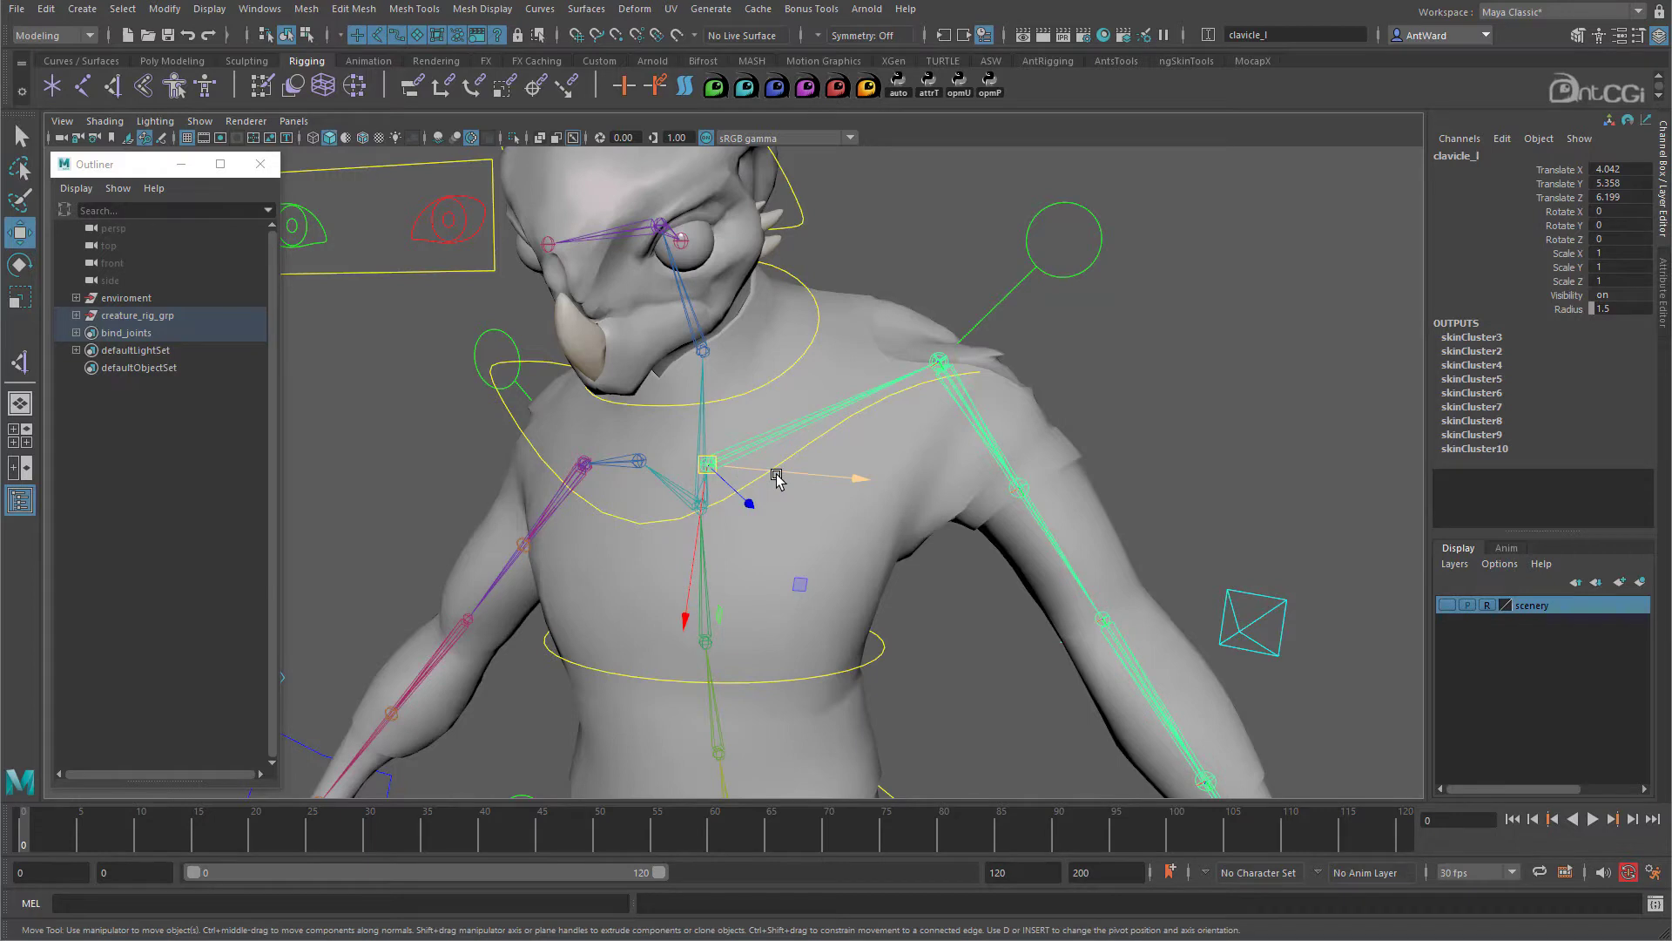
key(e)
drag(693, 357, 577, 331)
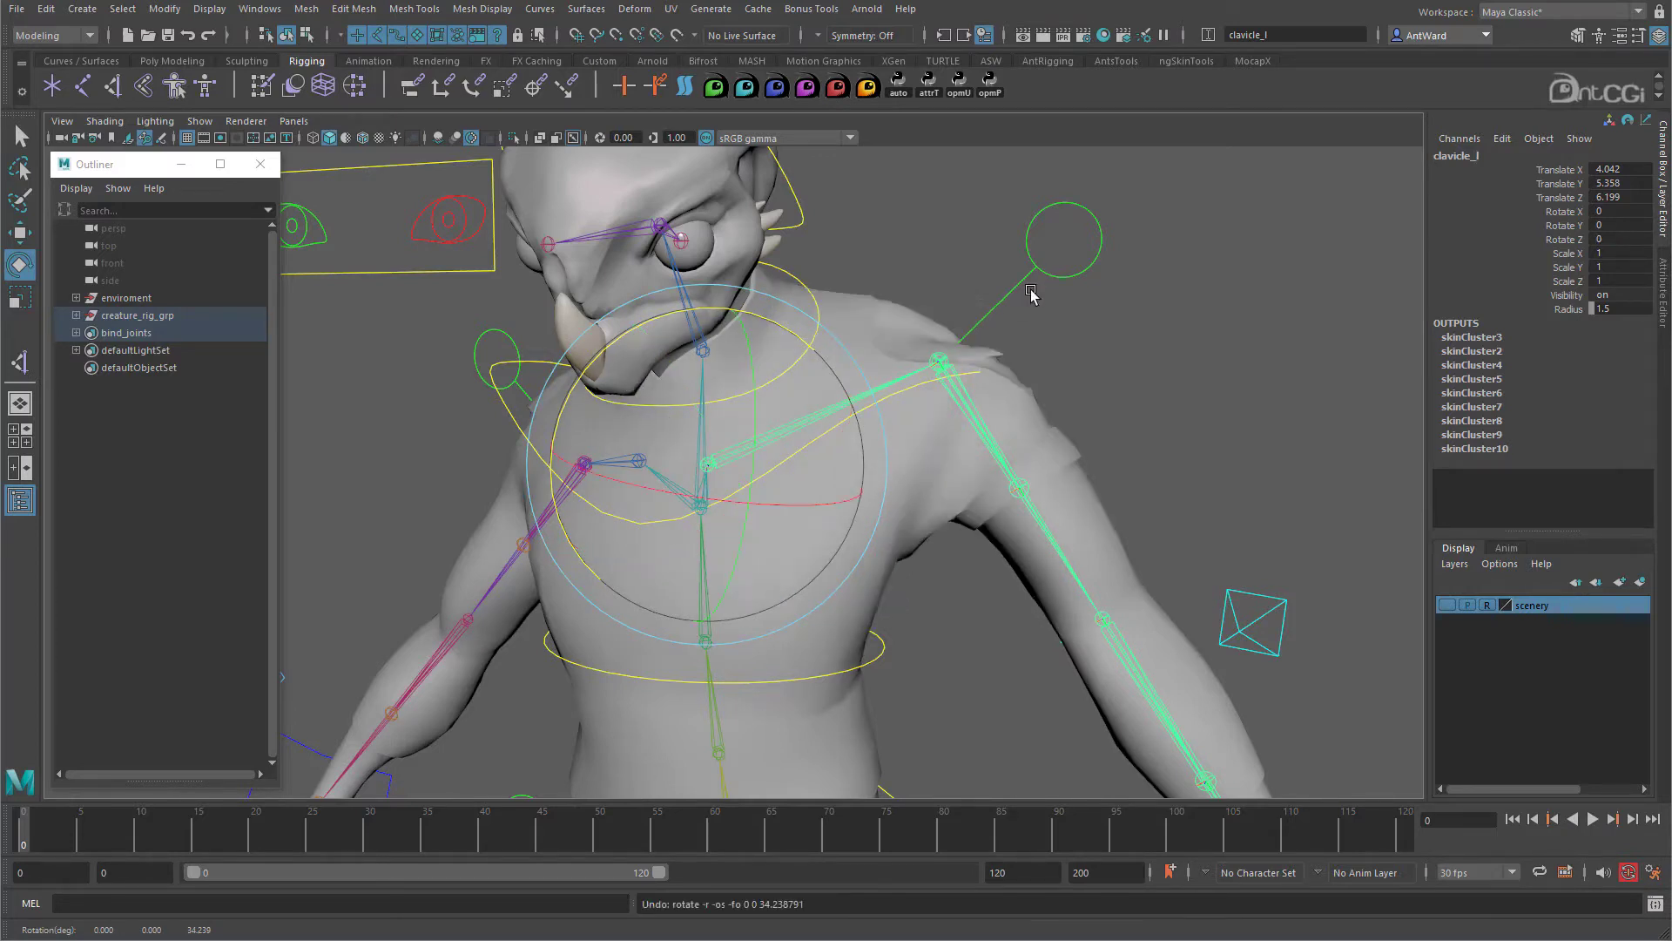
Select the left arm root control and the left and right clavicle joints in turn to inspect them.
click(1032, 296)
mouse_move(1011, 357)
alt+mouse_down()
mouse_move(867, 516)
mouse_move(667, 507)
mouse_move(980, 348)
alt+mouse_up()
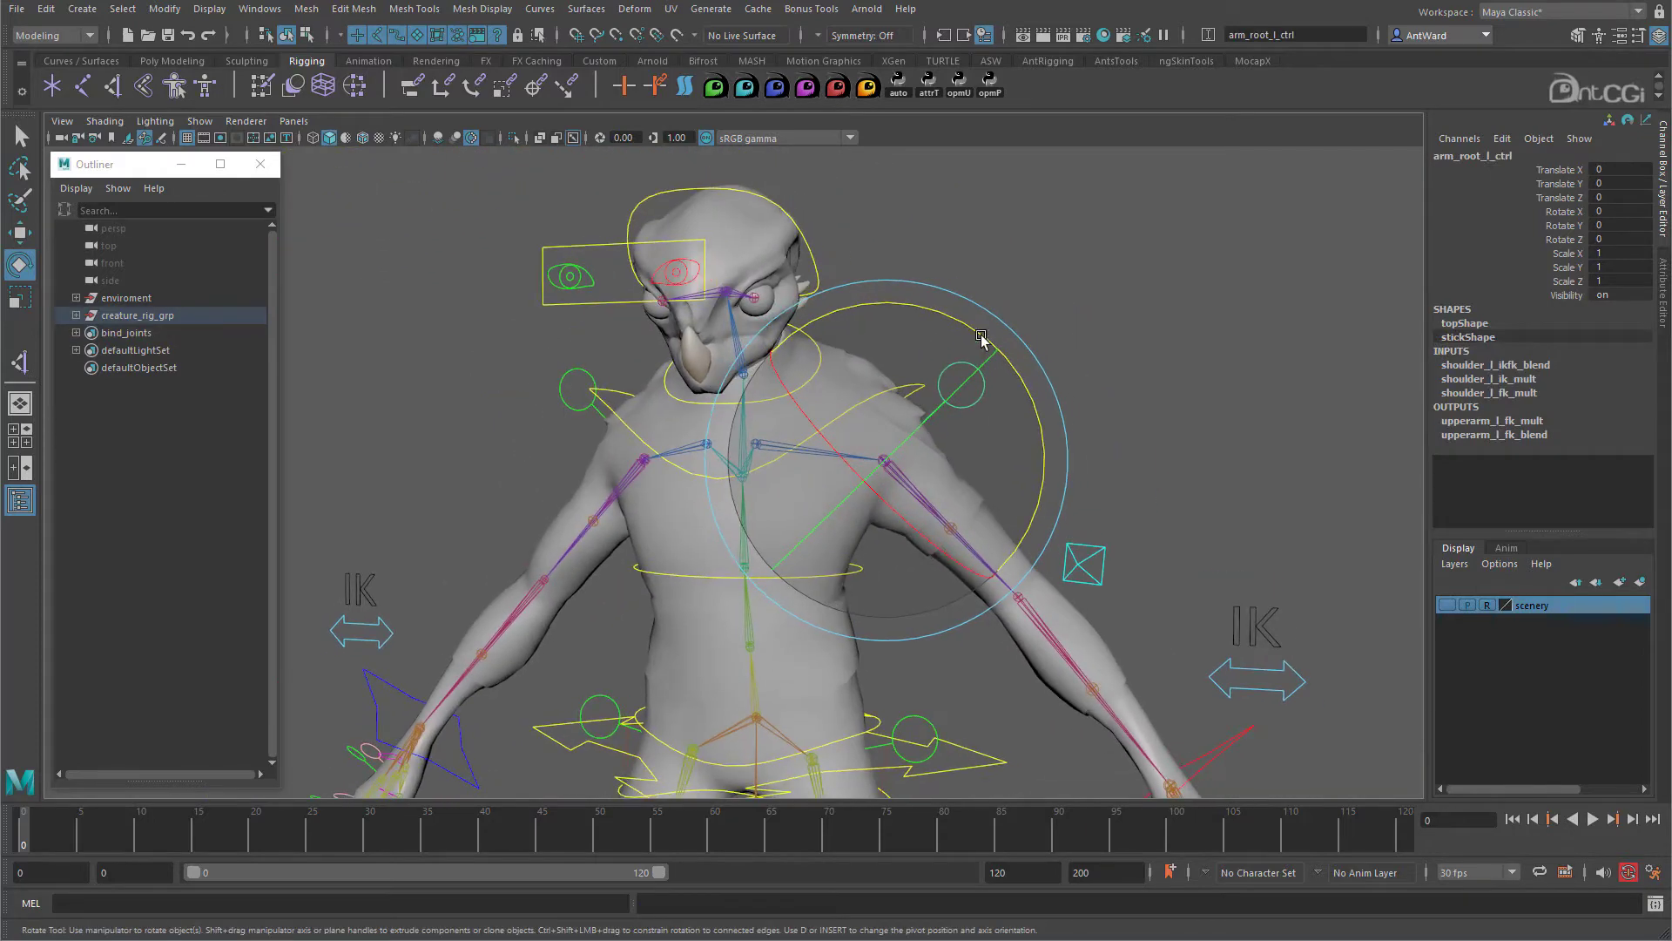
click(1036, 346)
click(700, 453)
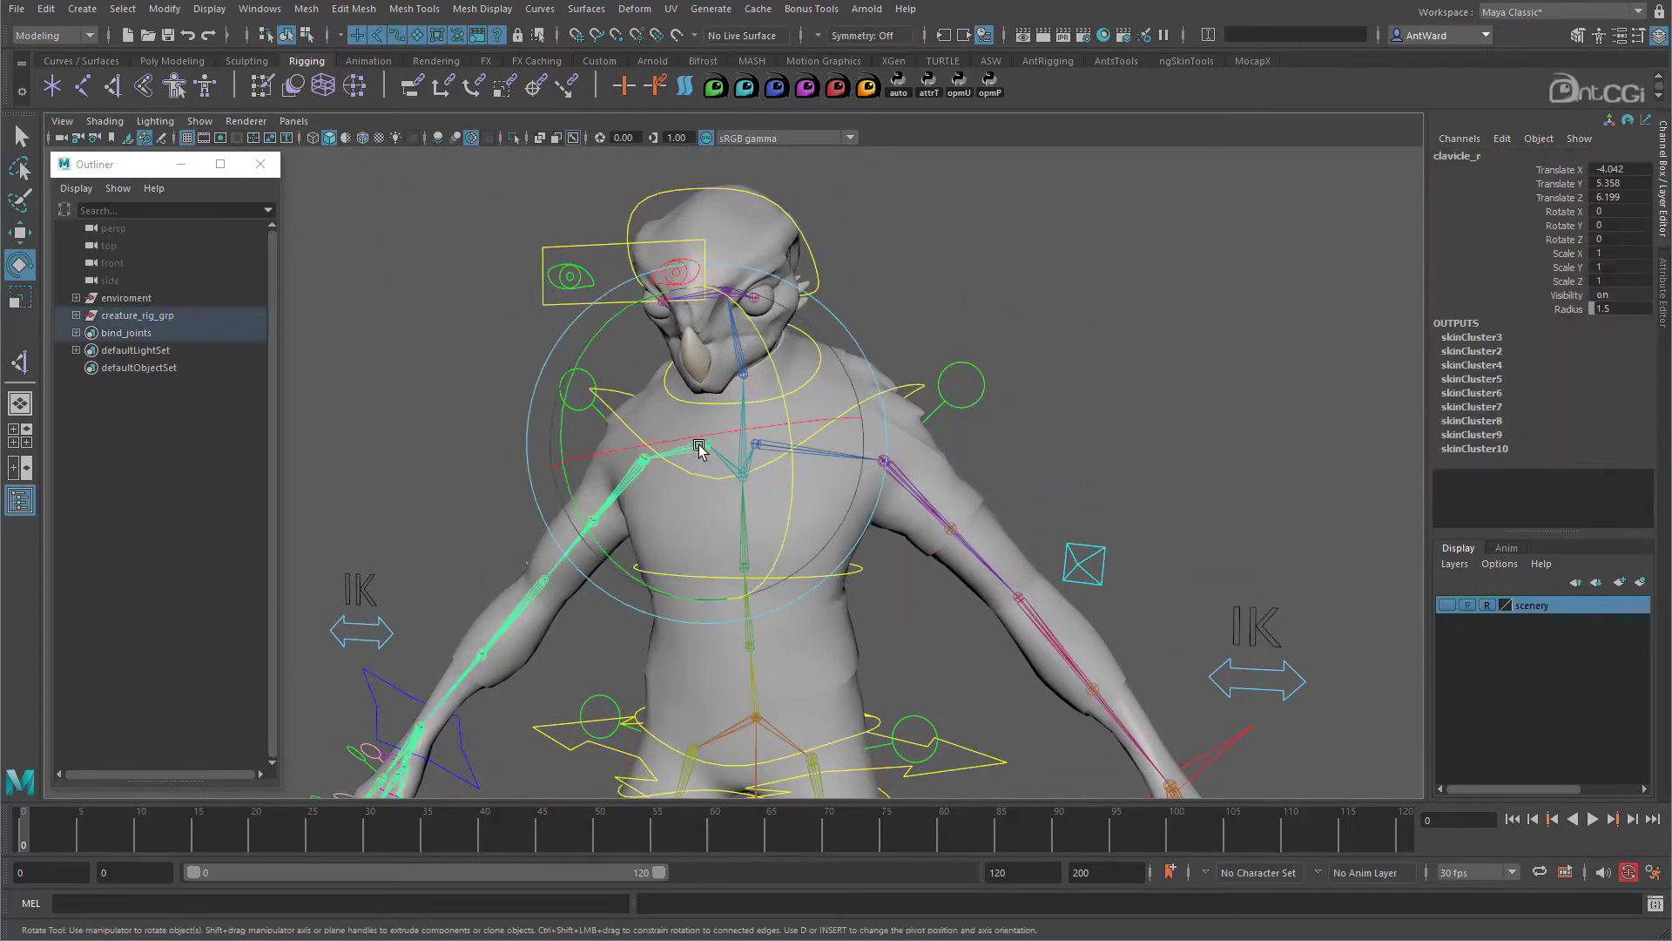
key(w)
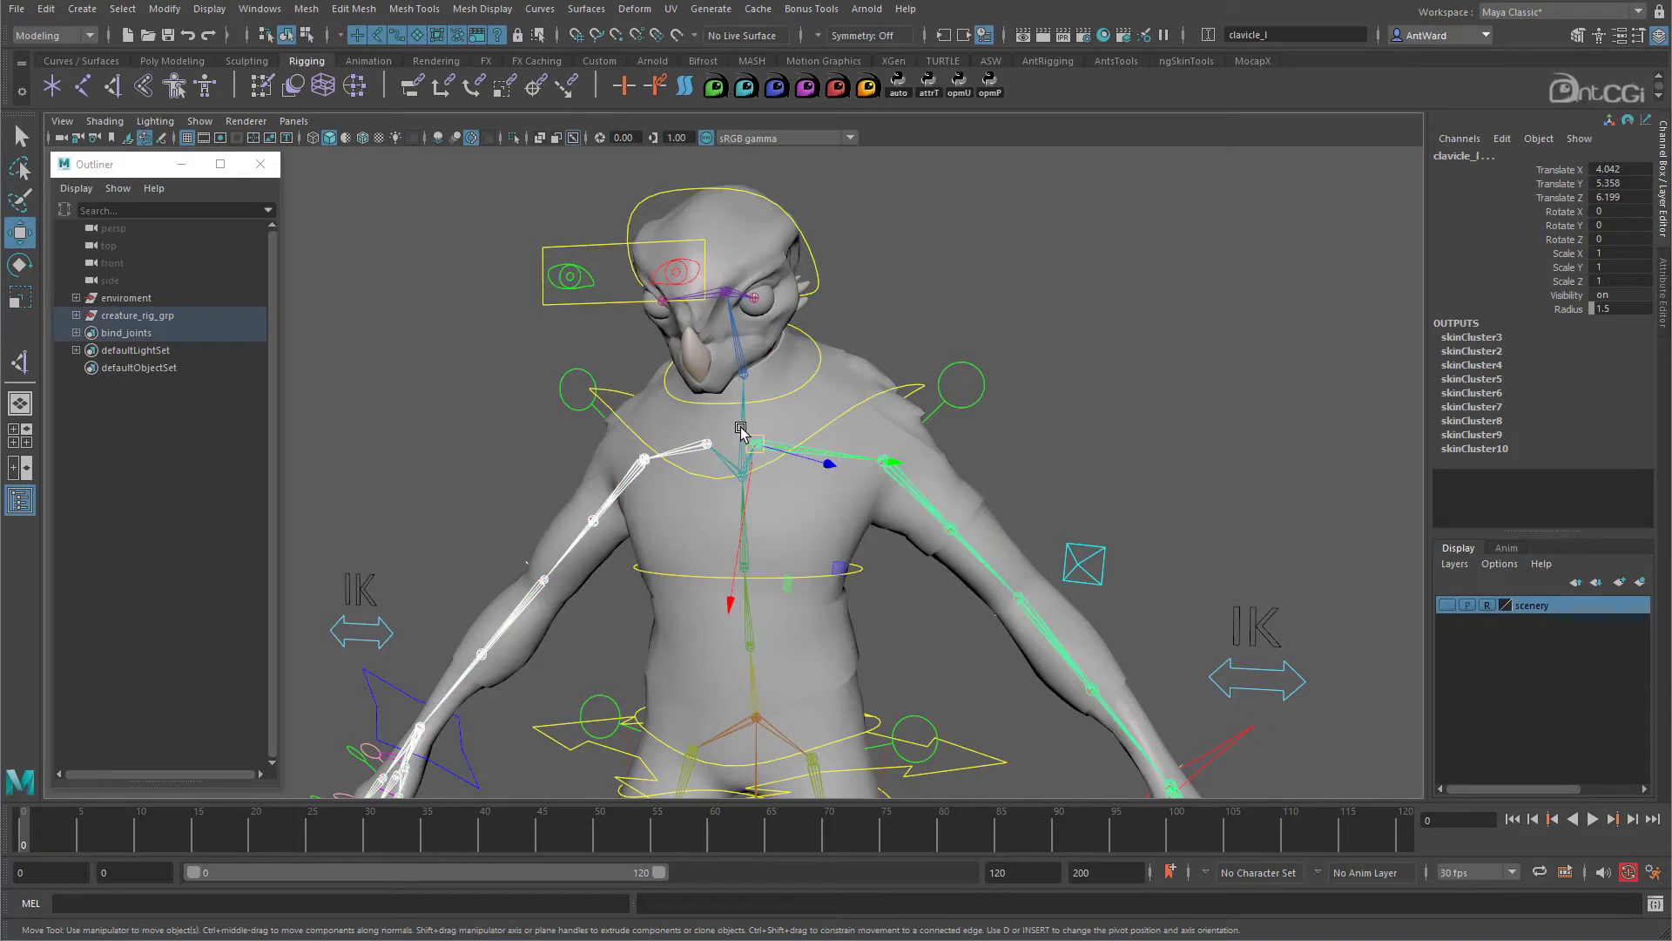
scroll(1011, 490, down, 2)
alt+middle_drag(1012, 493, 907, 508)
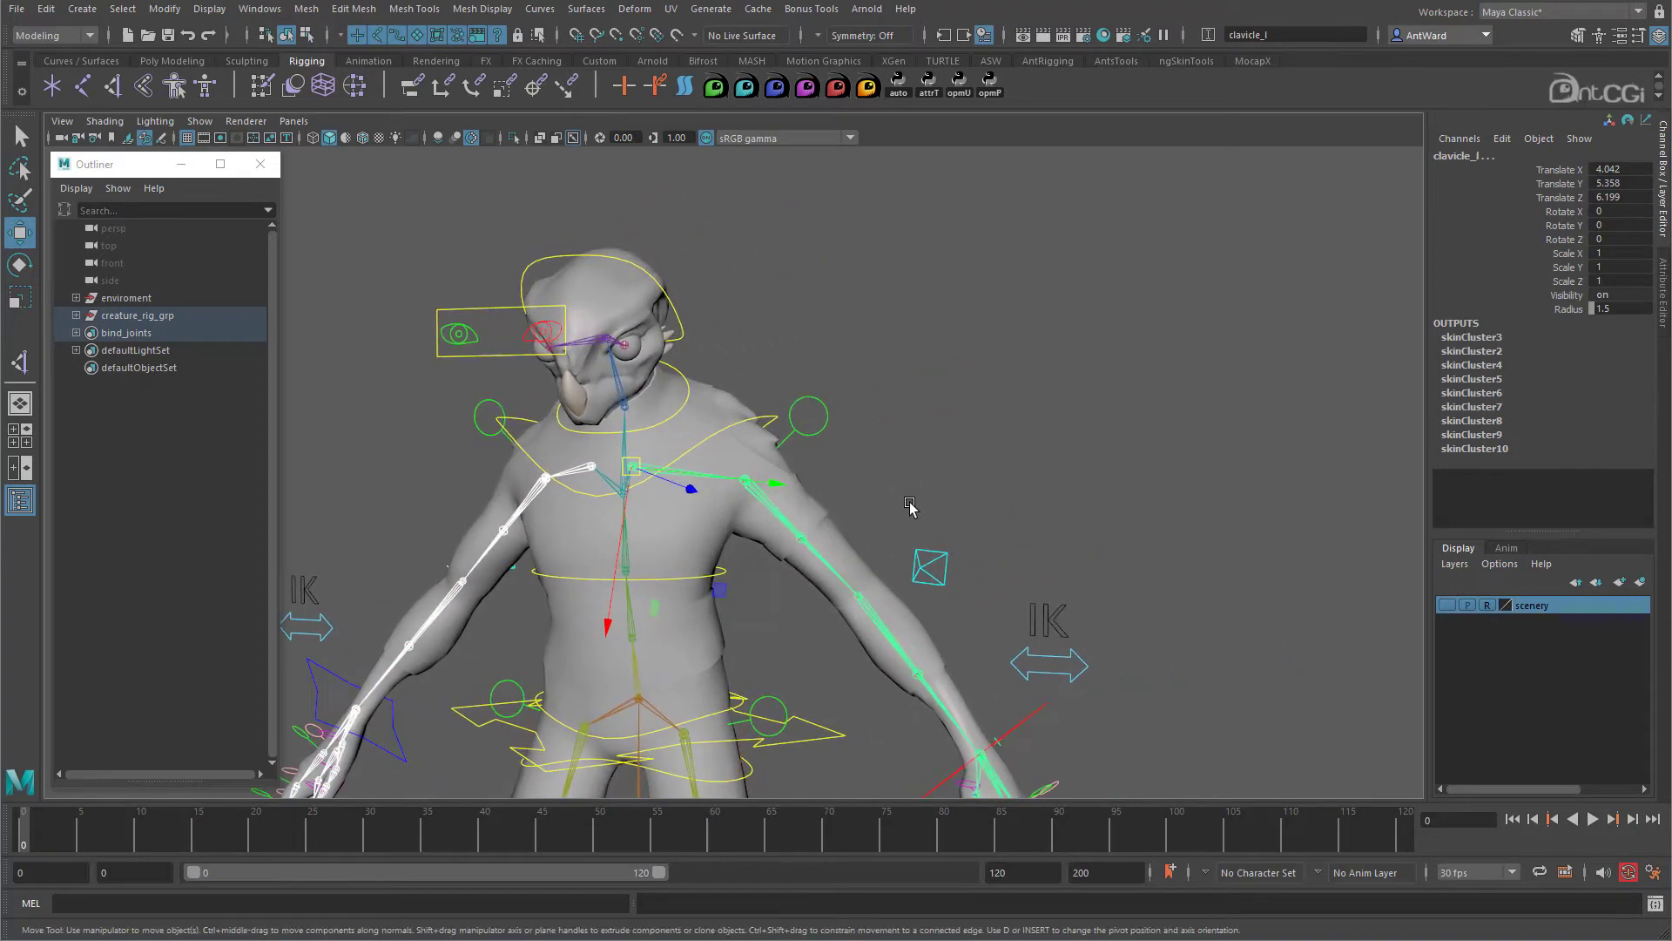
Reveal shoulder_ctrl in the Outliner, expand the FK spine hierarchy, and select spine_03_fk_ctrl together with shoulder_ctrl.
click(769, 419)
right_click(258, 491)
click(314, 537)
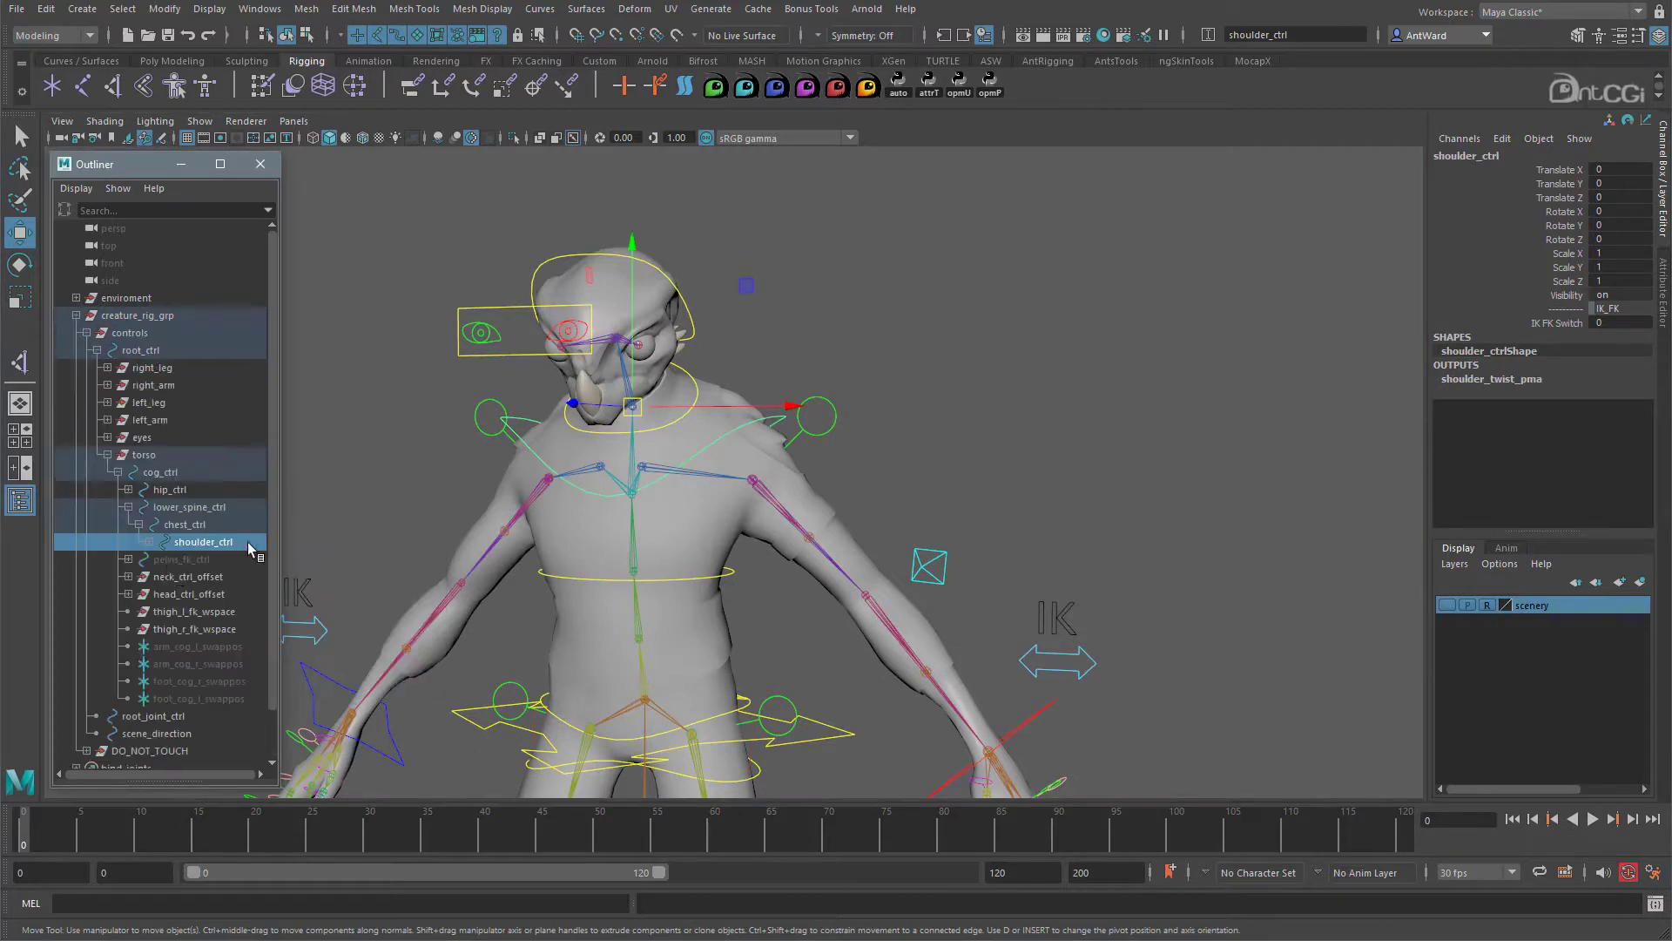
click(128, 558)
drag(284, 598, 352, 599)
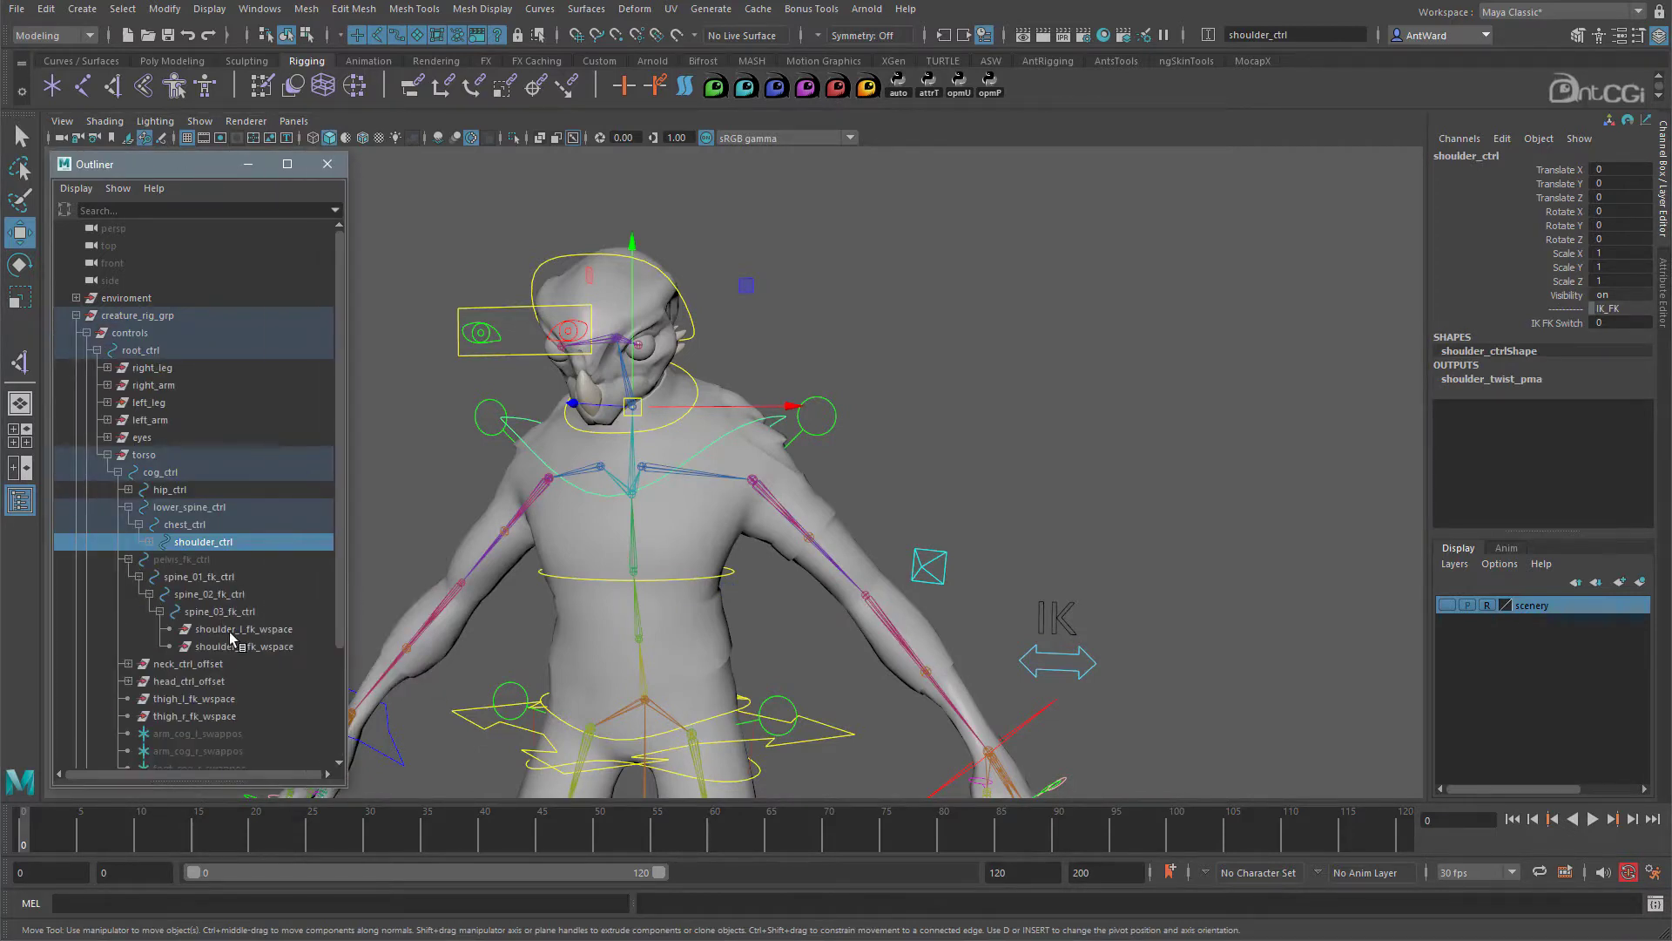
ctrl+click(221, 612)
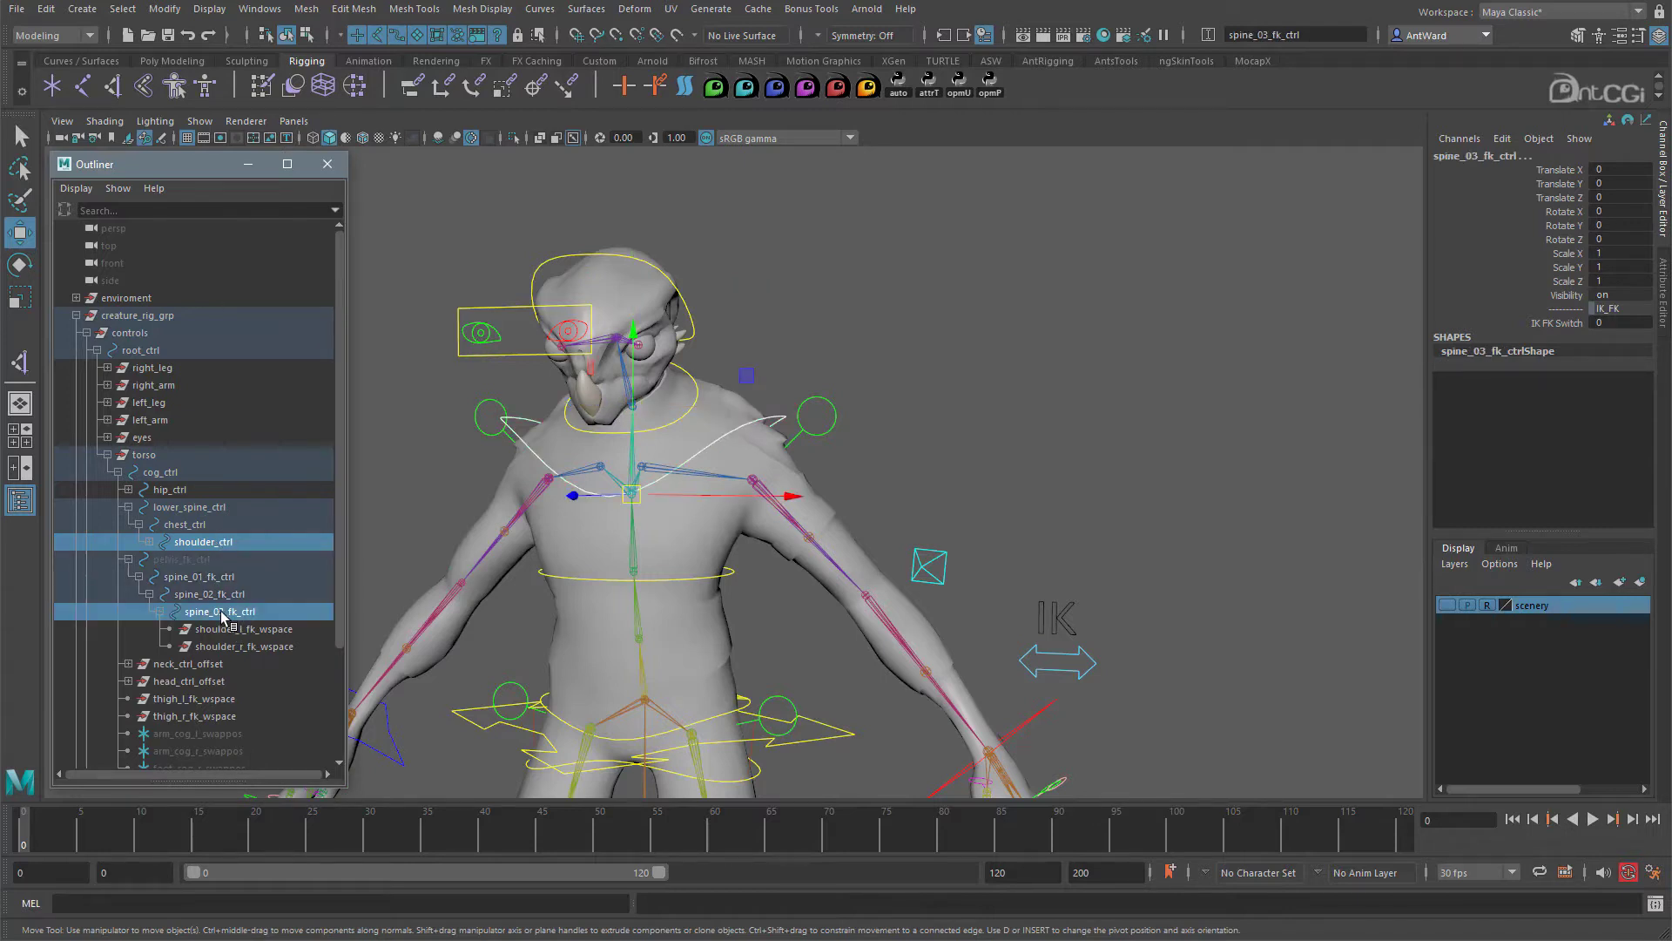
Parent constrain clavicle_l to shoulder_ctrl and spine_03_fk_ctrl with Maintain offset on, all translate axes and no rotate axes.
key(f)
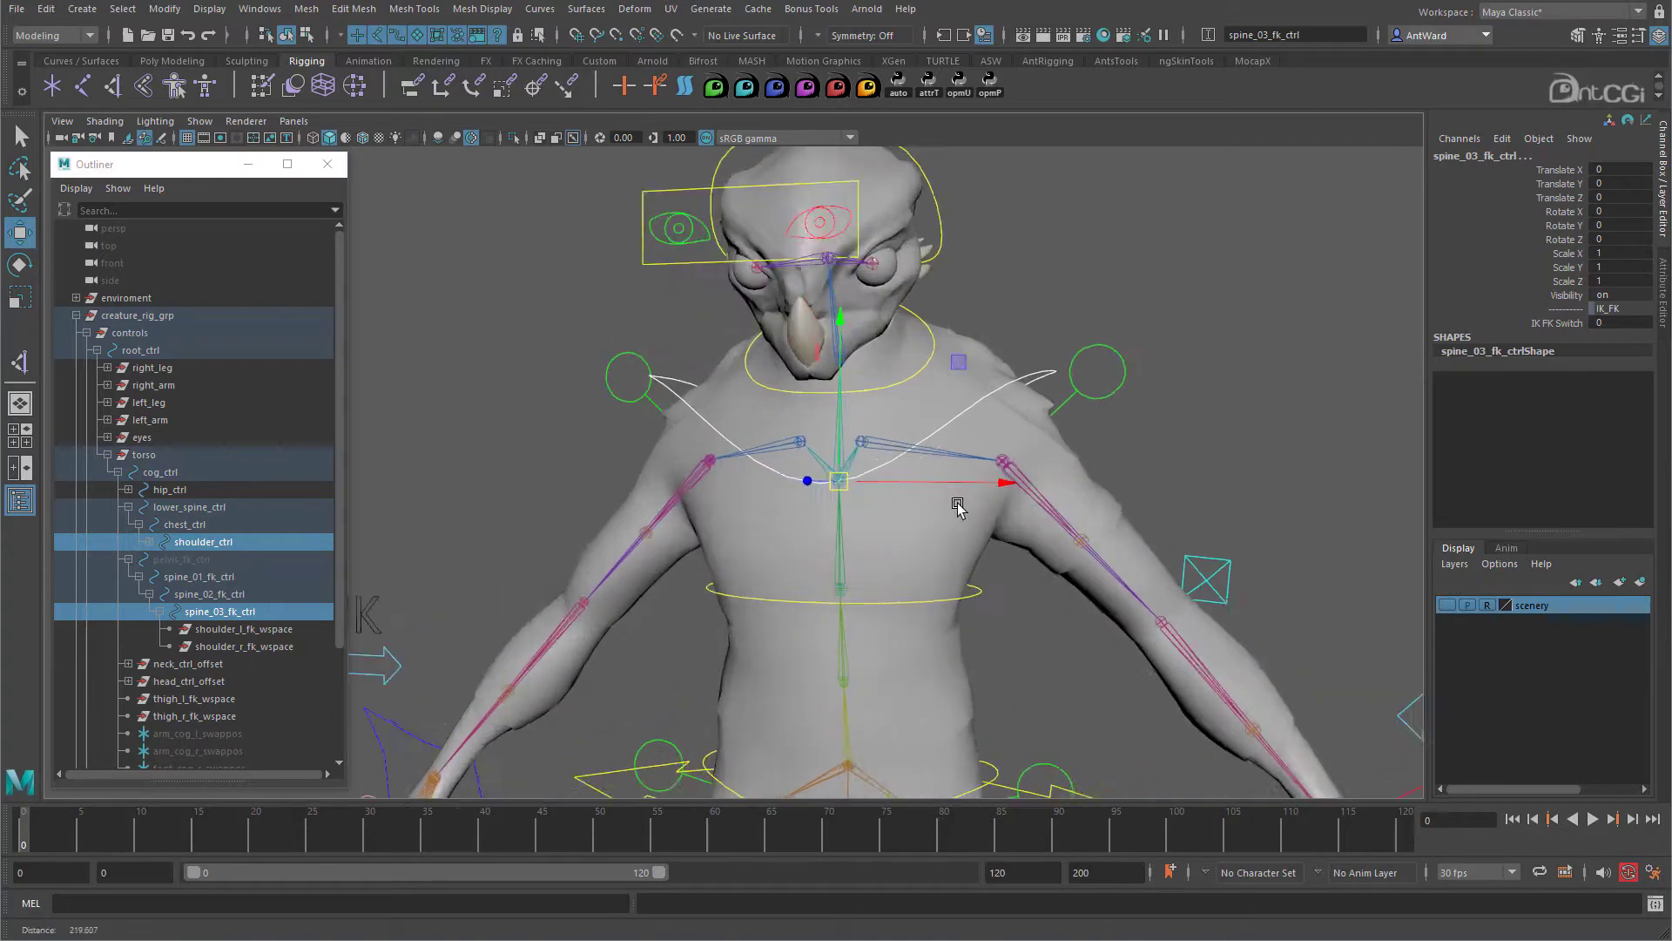
click(922, 429)
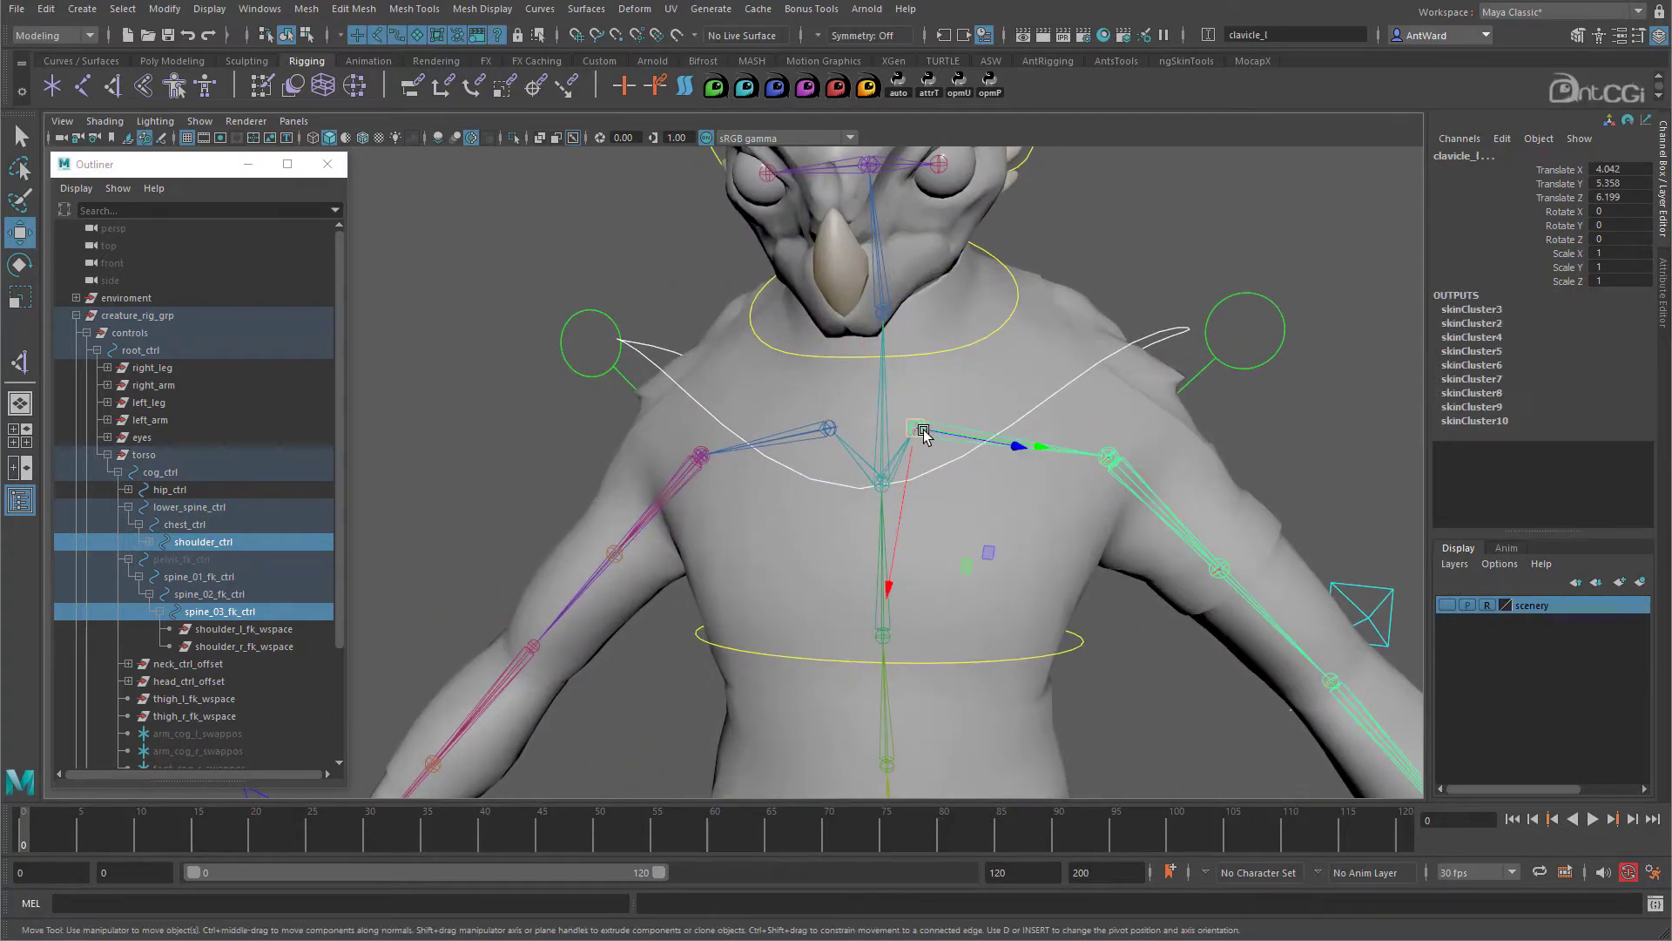
key(space)
drag(960, 498, 1128, 547)
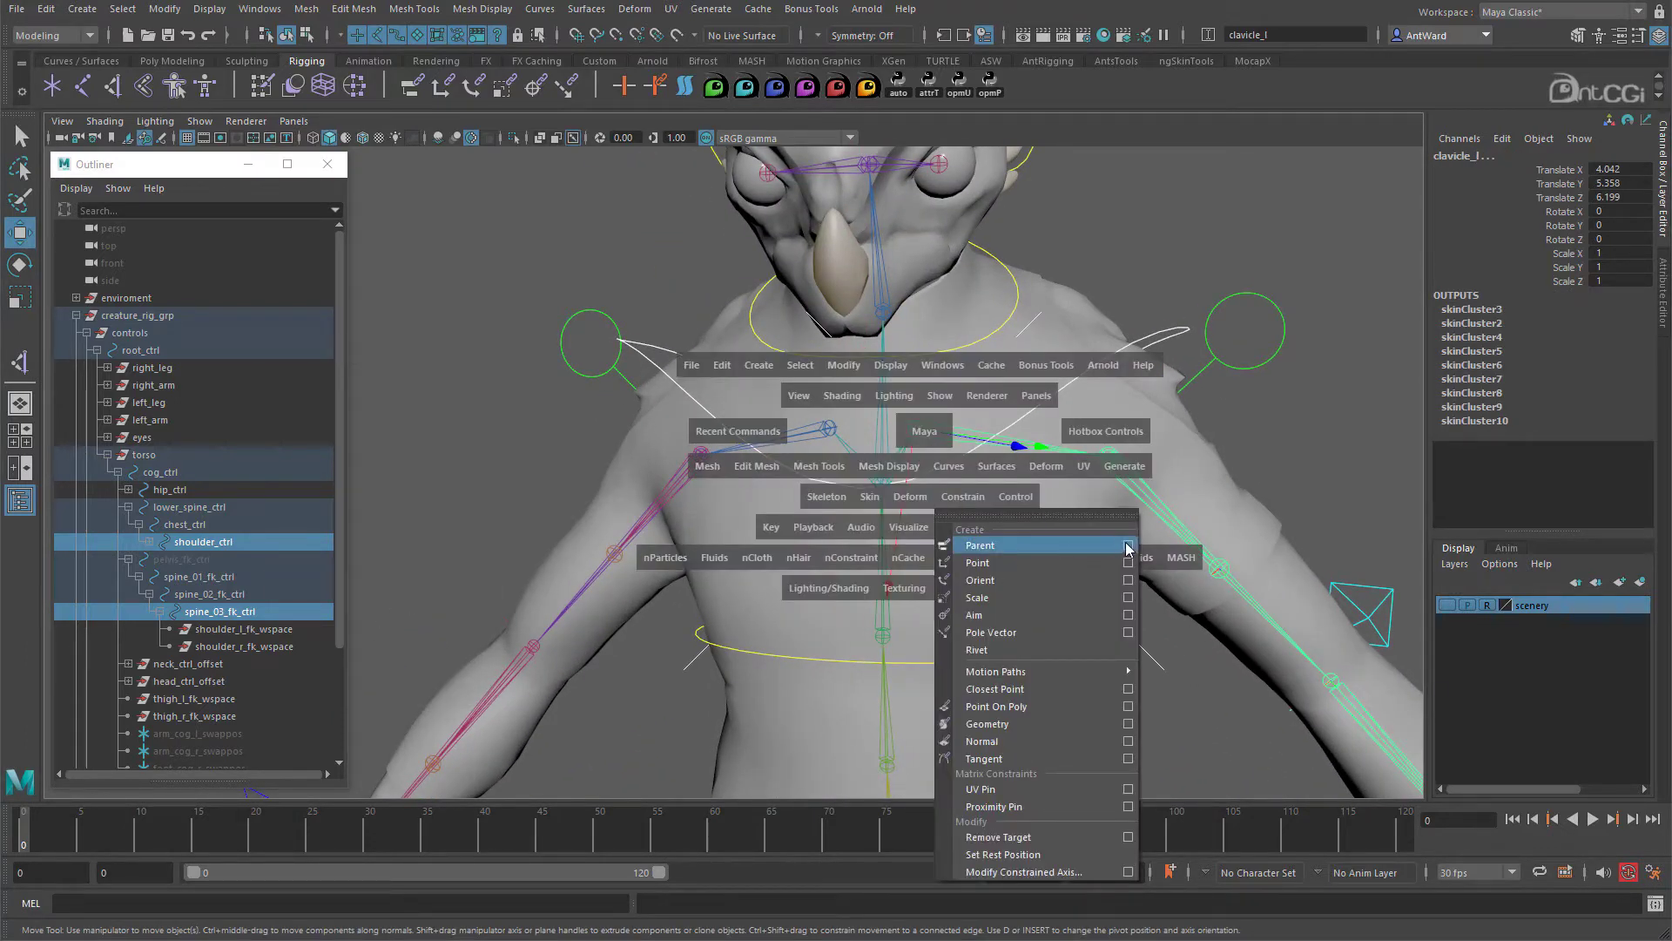
alt+middle_drag(952, 372, 817, 376)
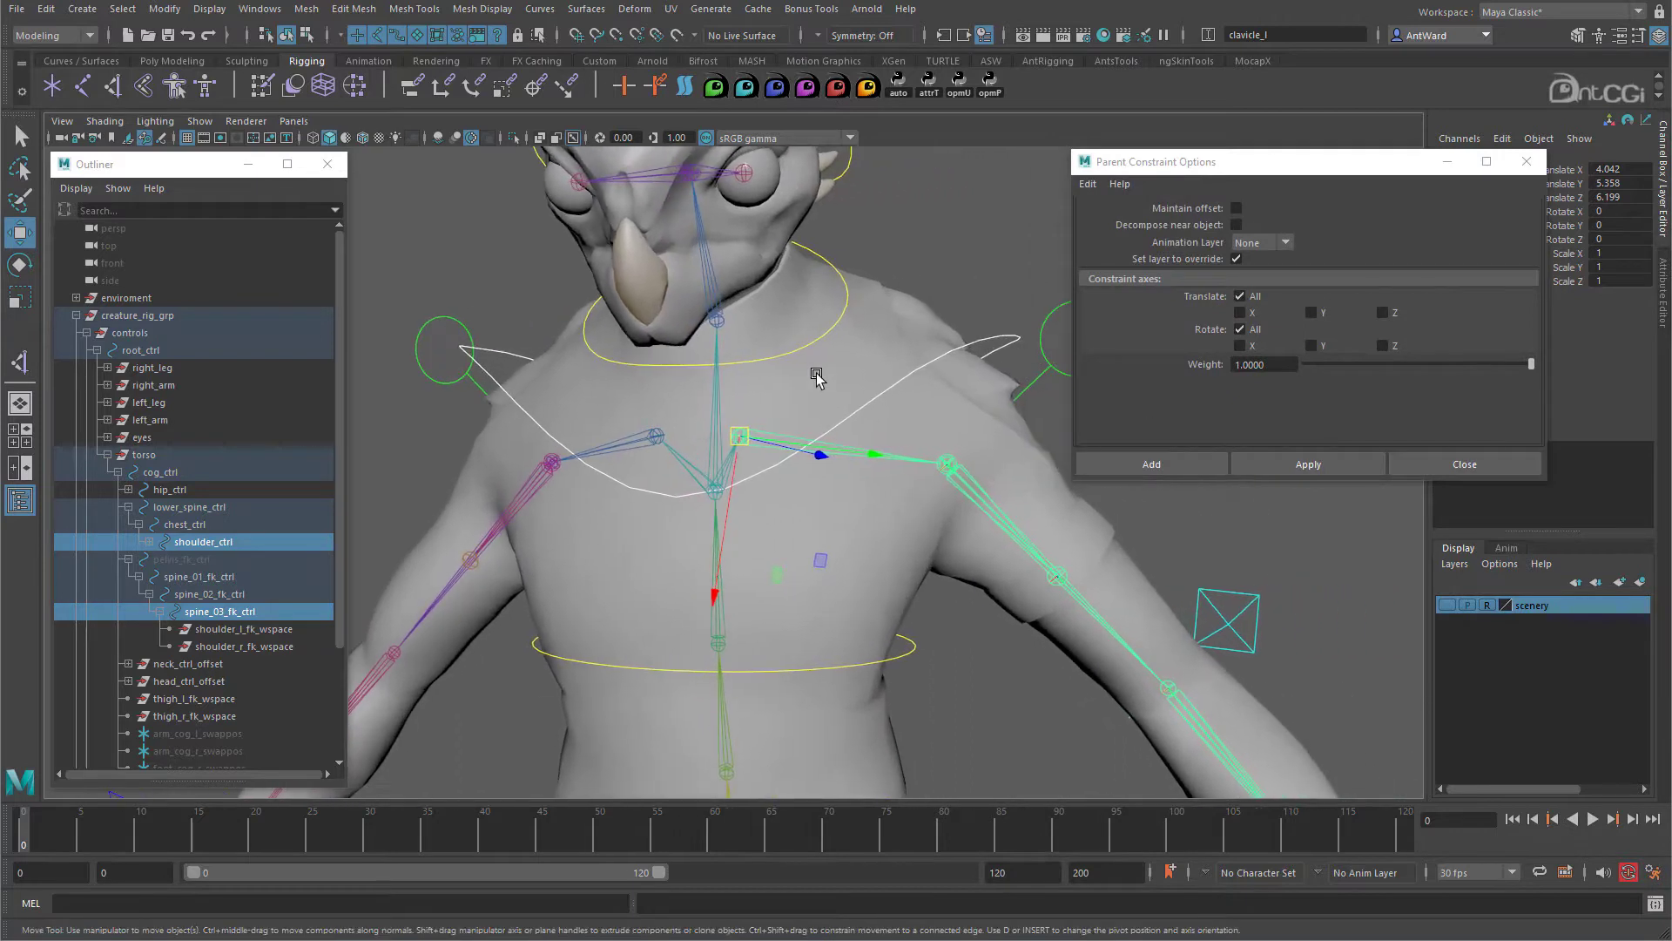
click(1236, 208)
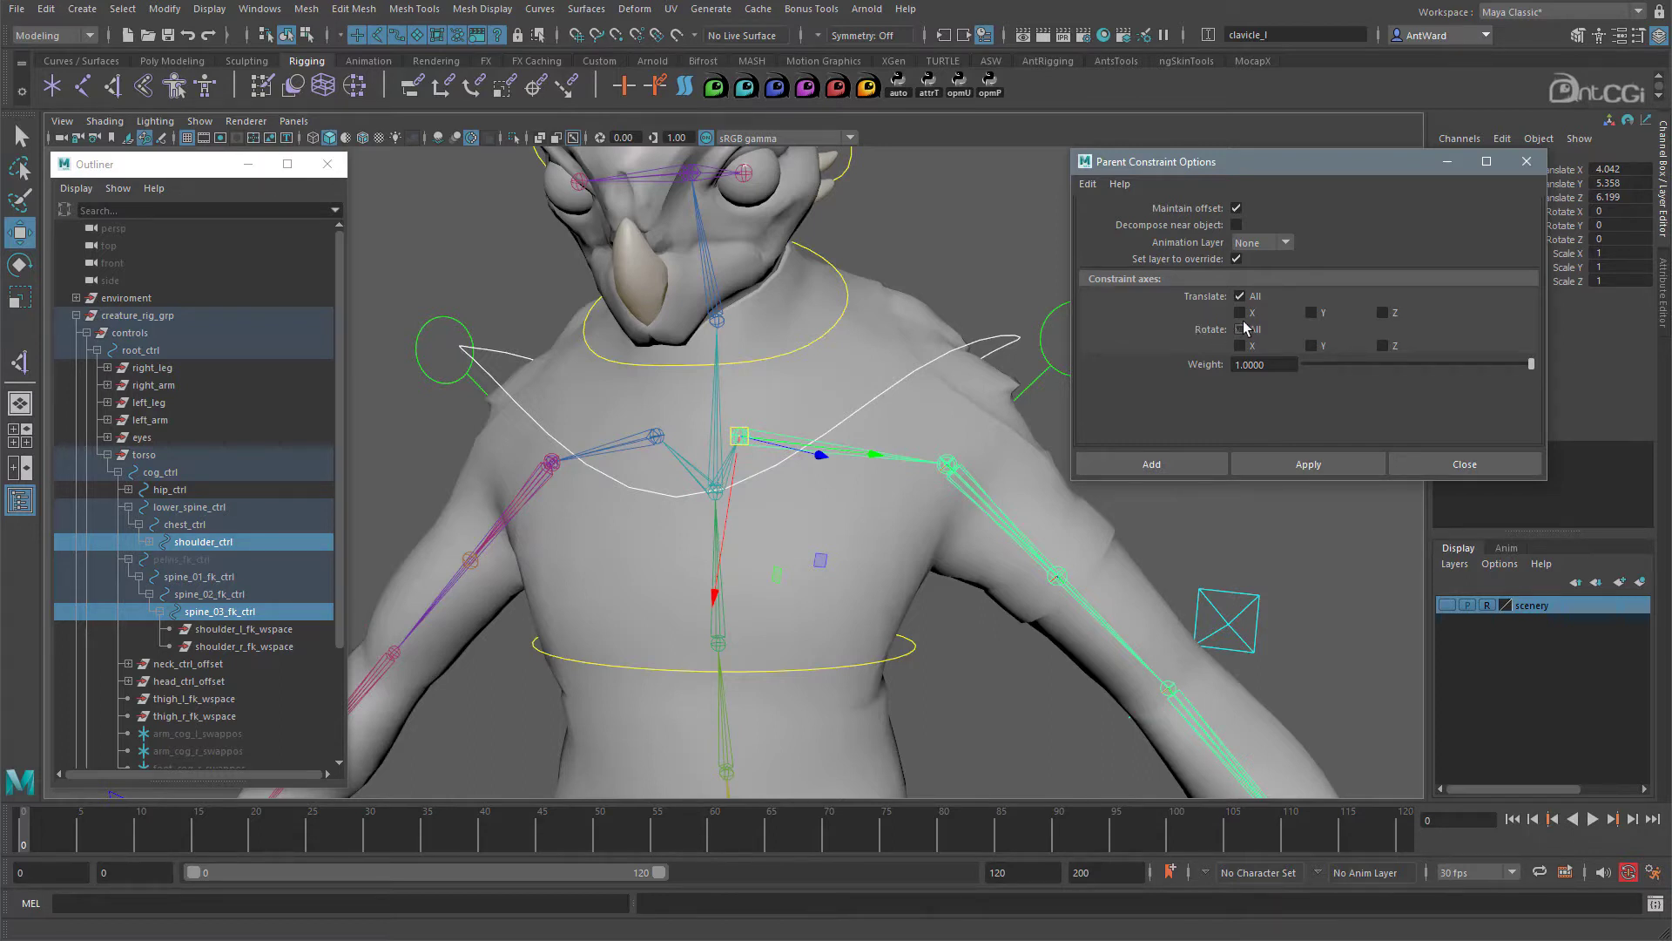
click(1240, 329)
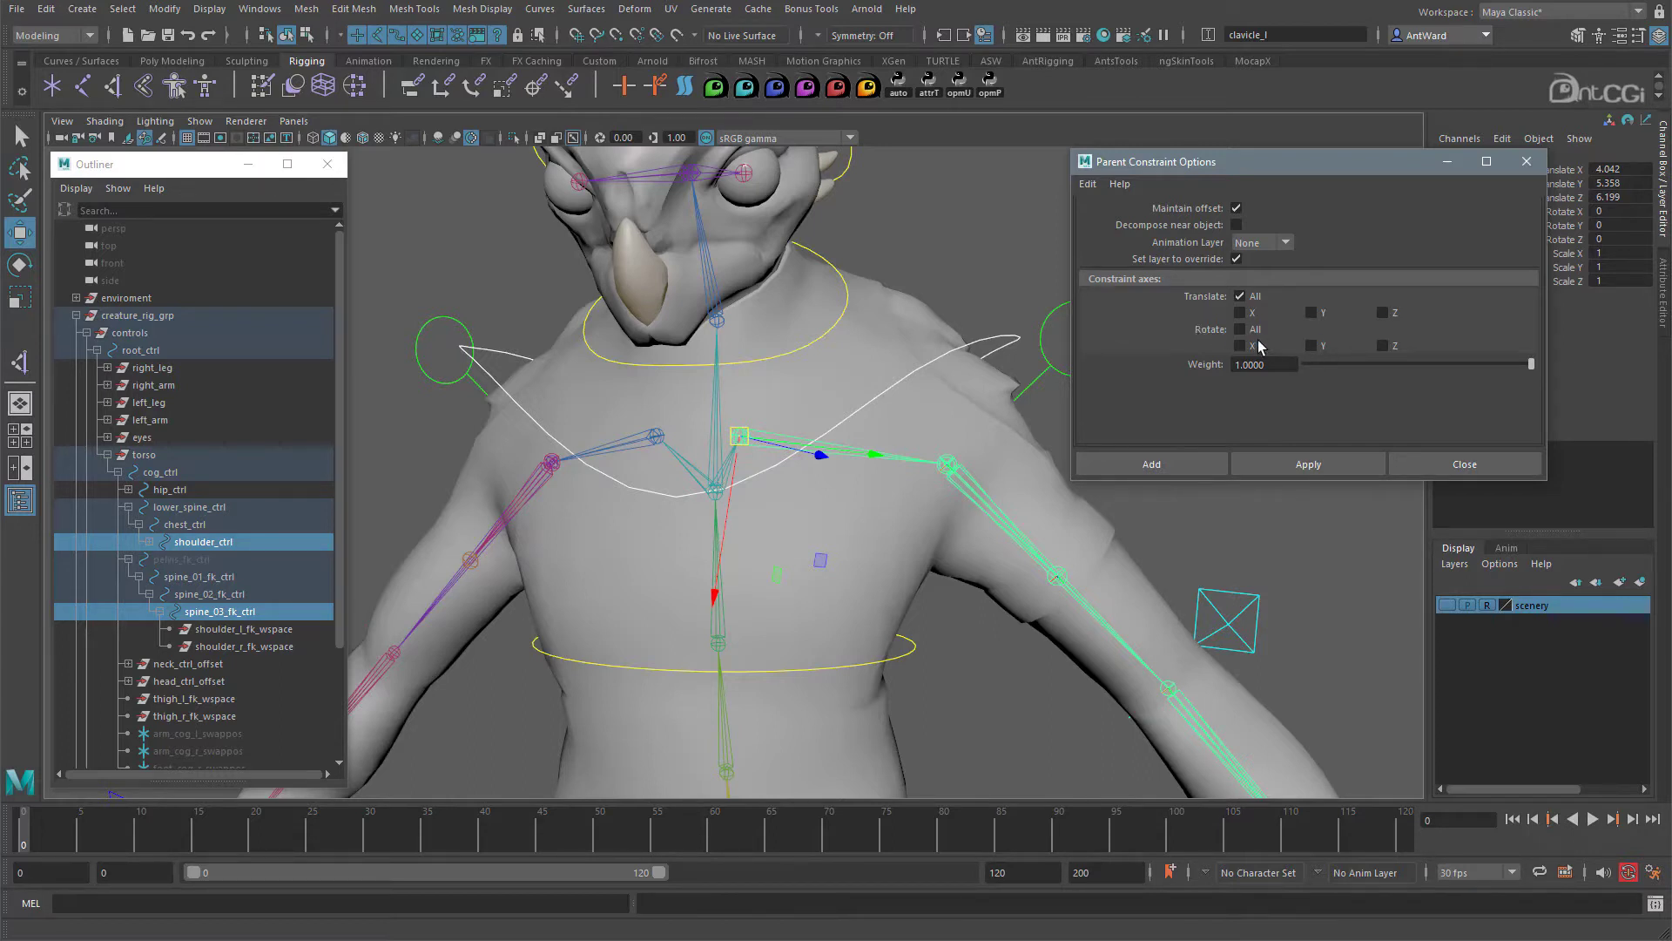
click(1326, 468)
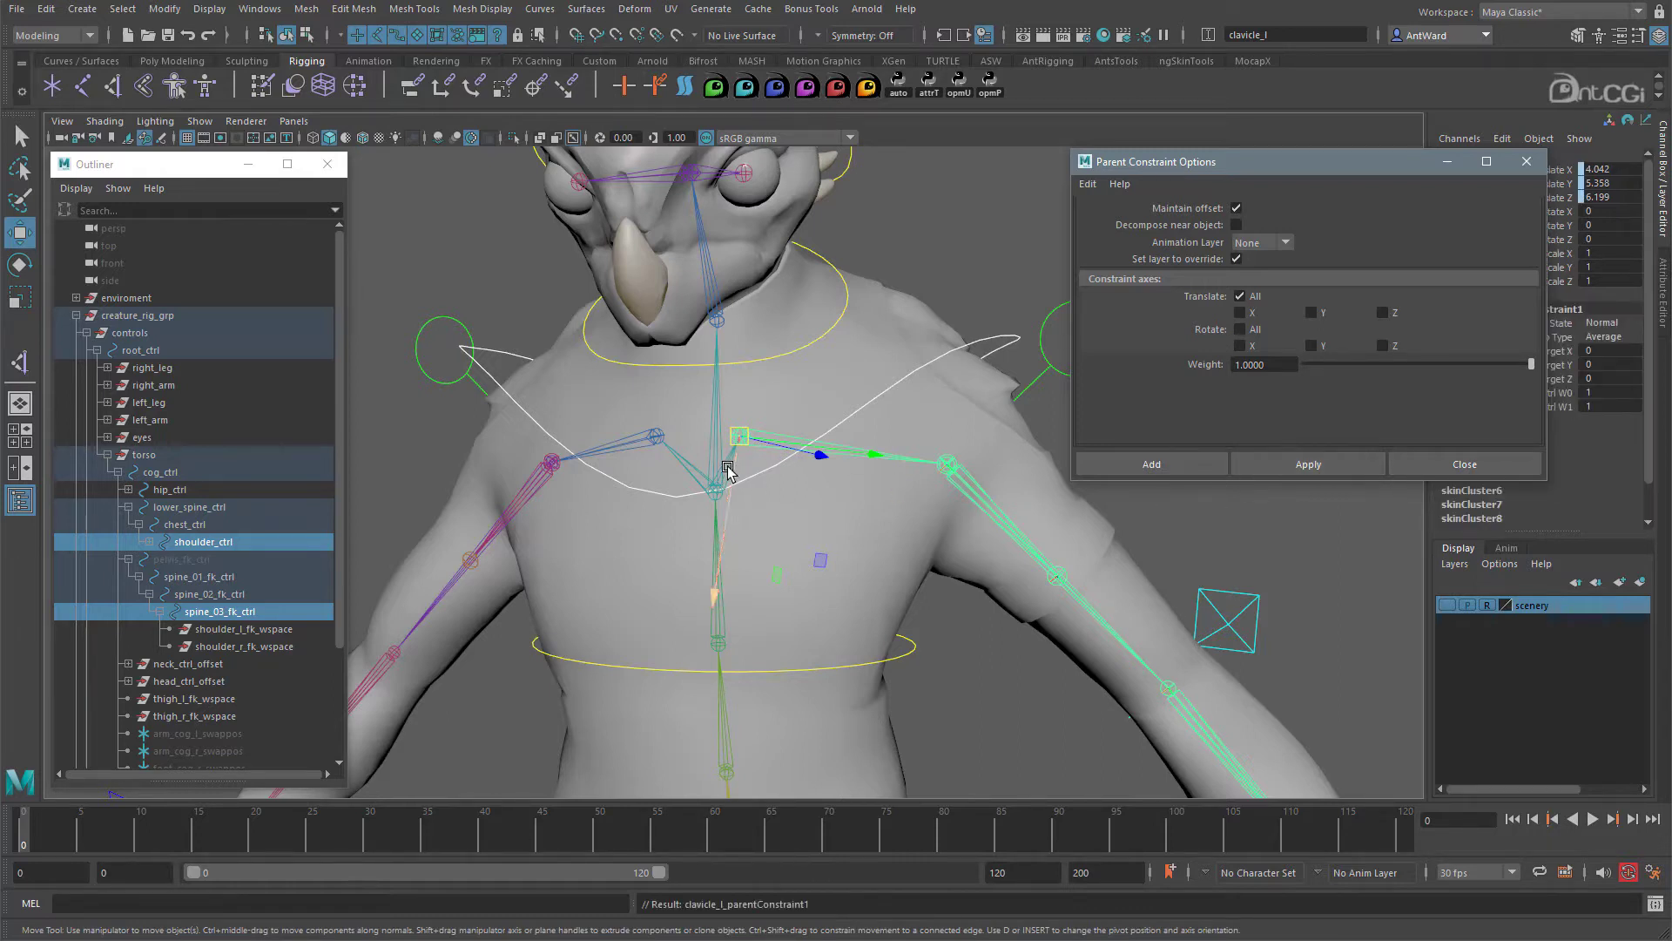
Apply the same translate-only parent constraint from shoulder_ctrl and spine_03_fk_ctrl to clavicle_r, and close the constraint options.
shift+click(906, 452)
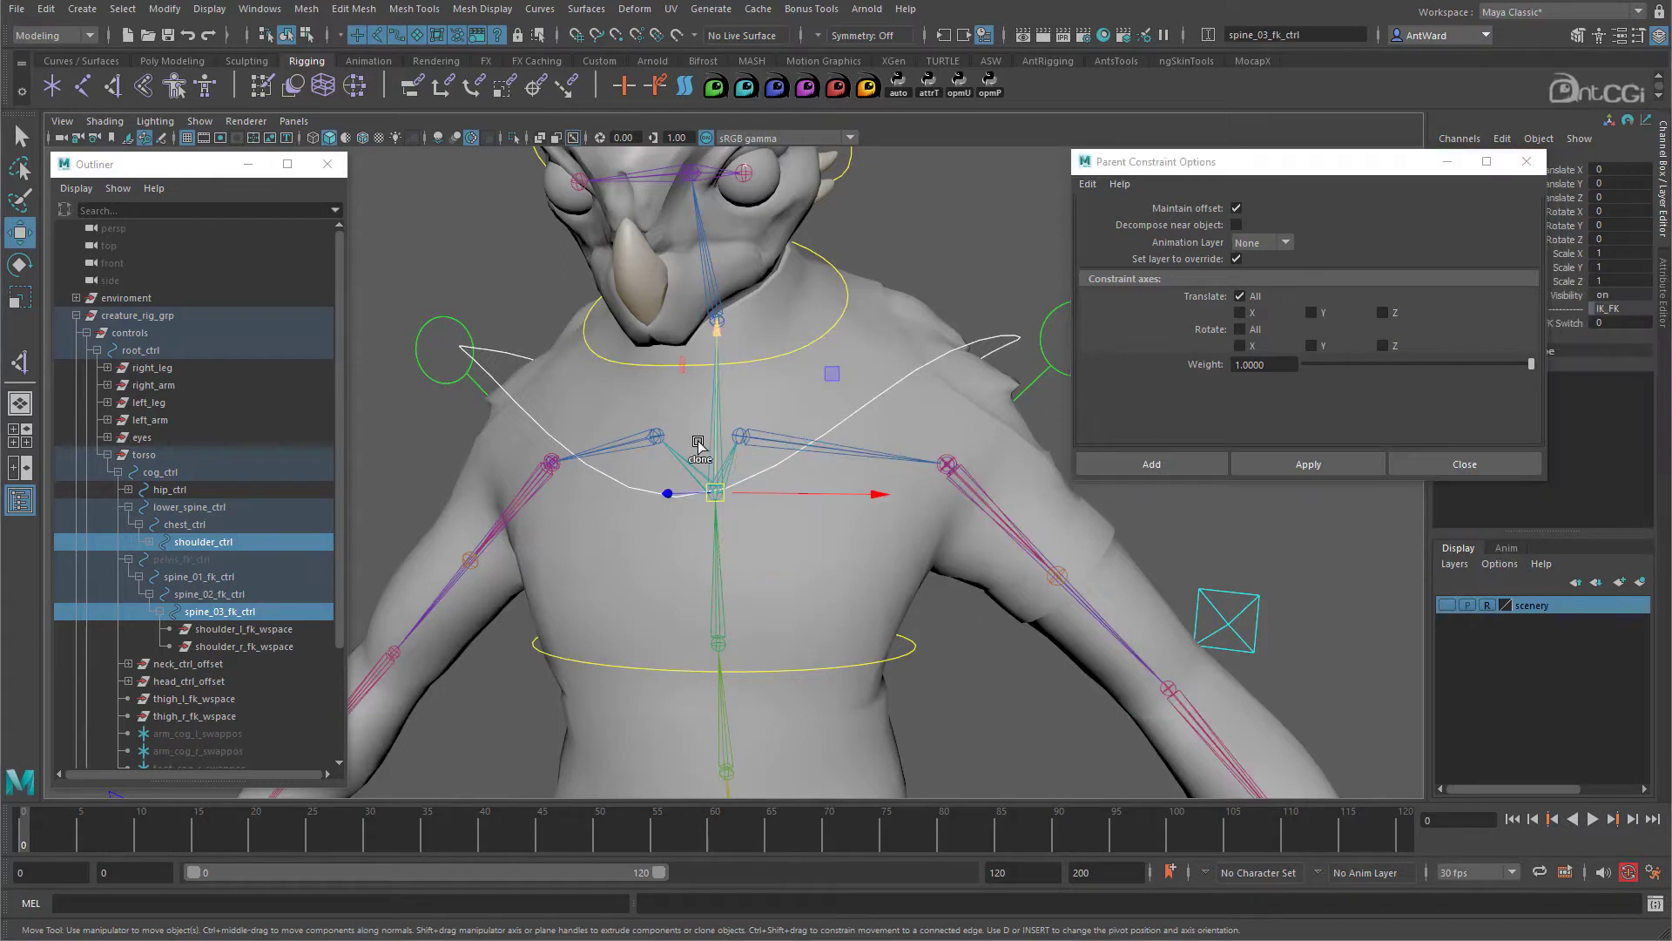
shift+click(646, 436)
click(1295, 466)
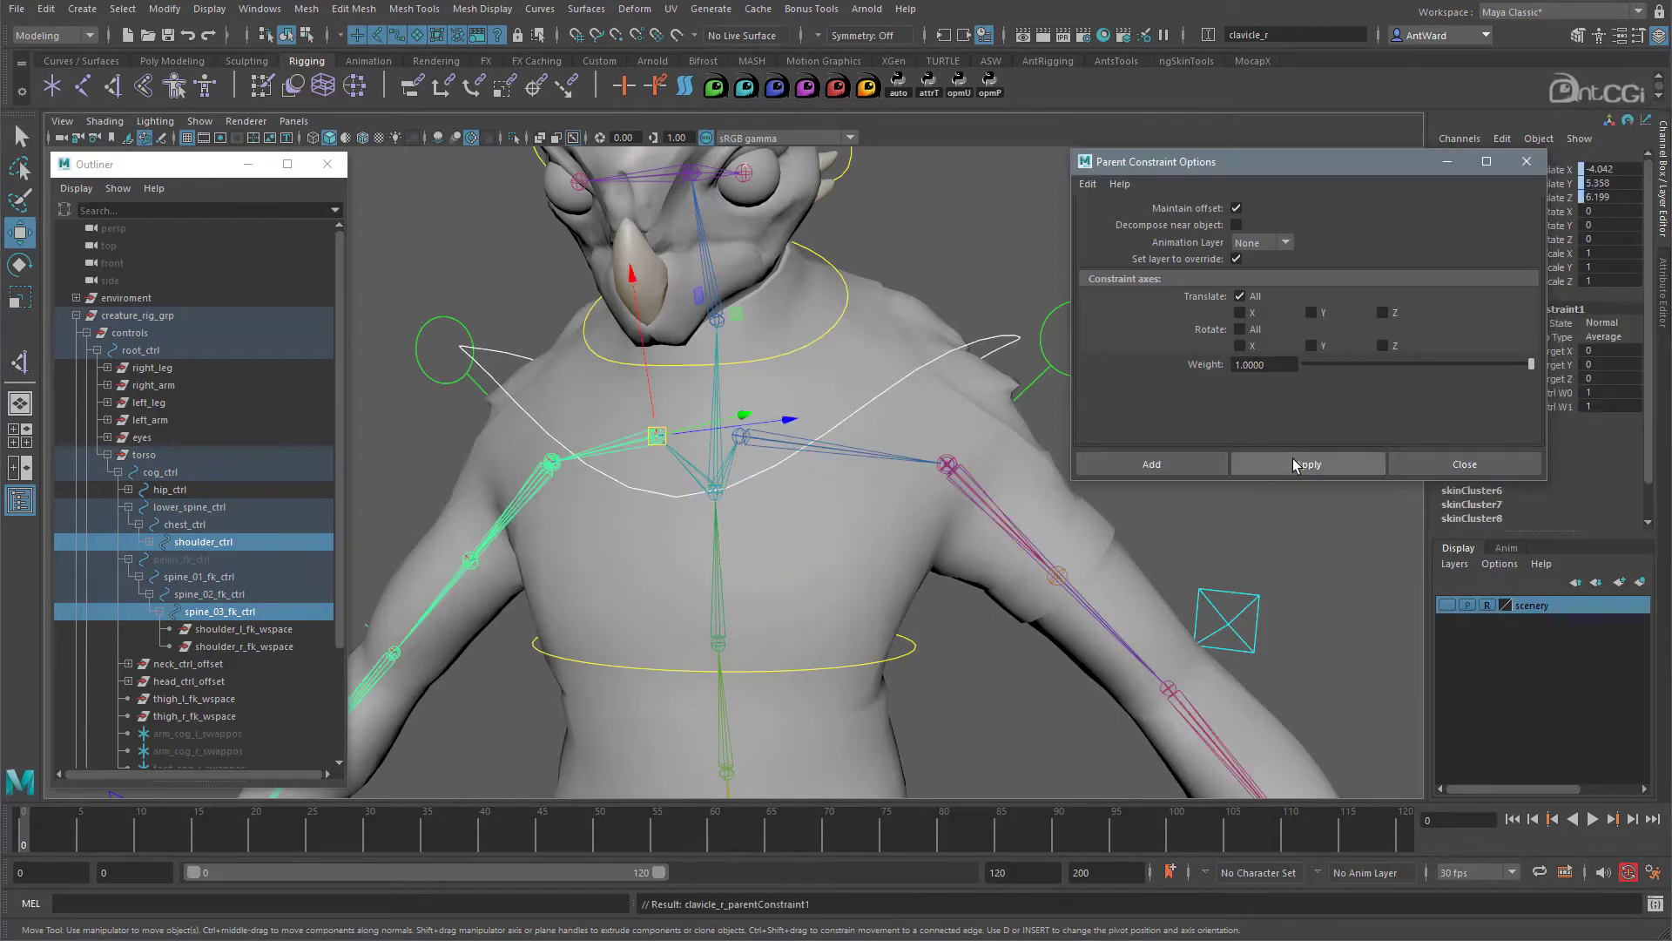
click(1526, 161)
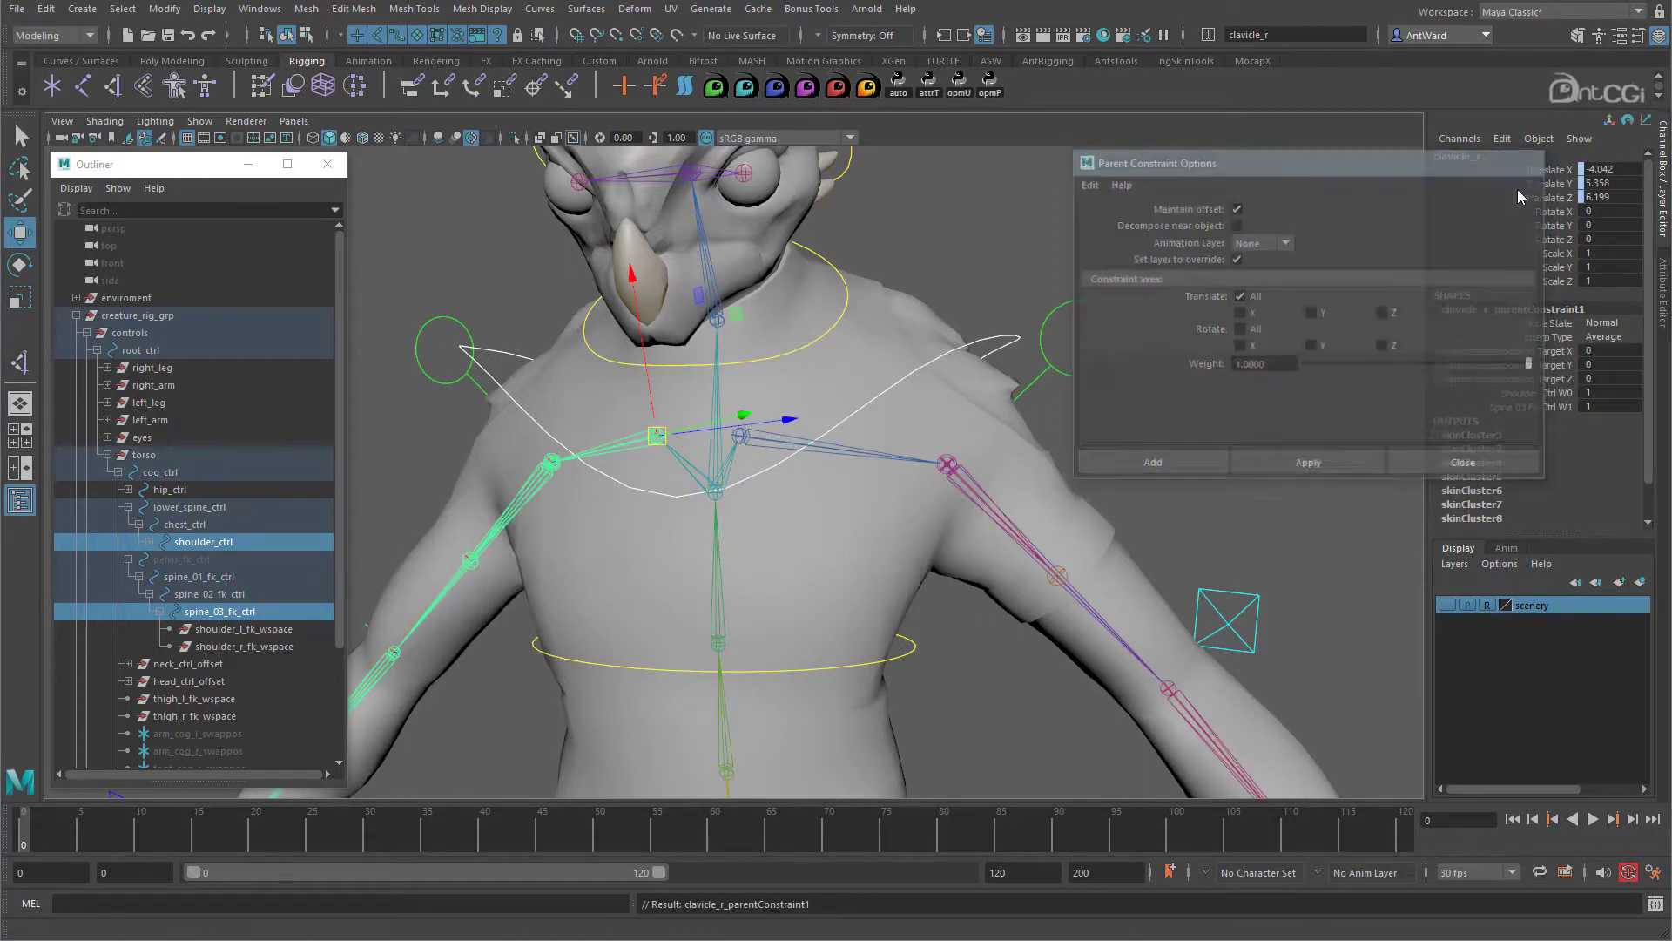
Examine the Shoulder Ctrl W0 and Spine 03 Fk Ctrl W1 weights on the right clavicle's parent constraint.
drag(1534, 392, 1555, 408)
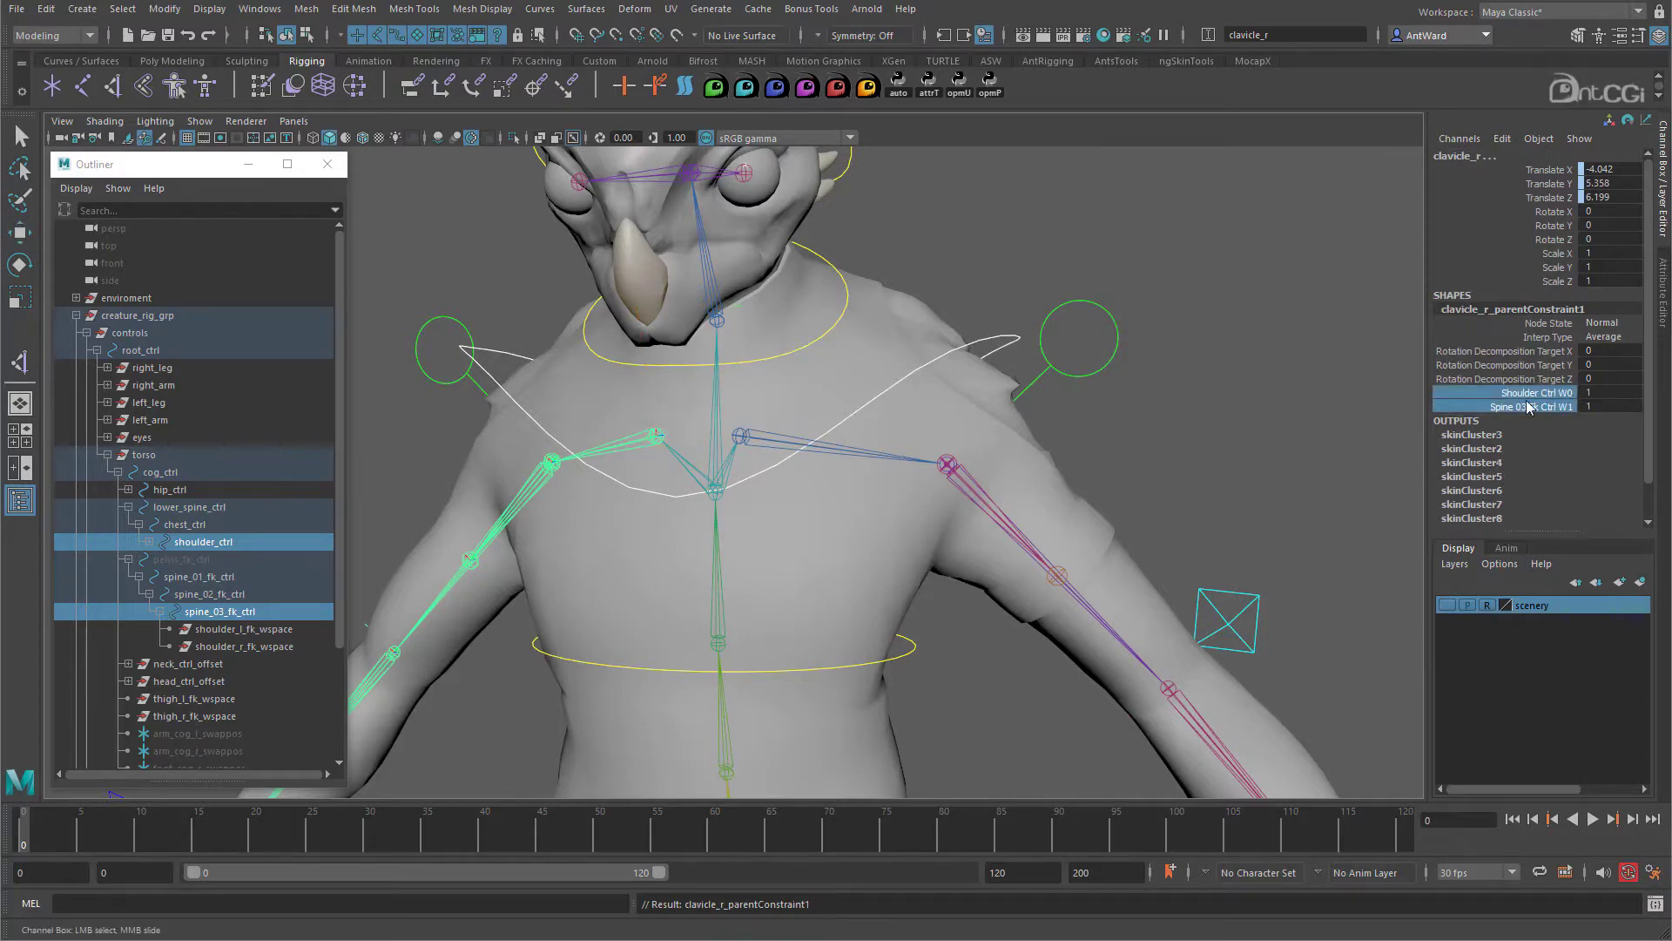
alt+right_drag(1183, 426, 906, 426)
alt+drag(907, 426, 782, 447)
alt+right_drag(959, 436, 906, 431)
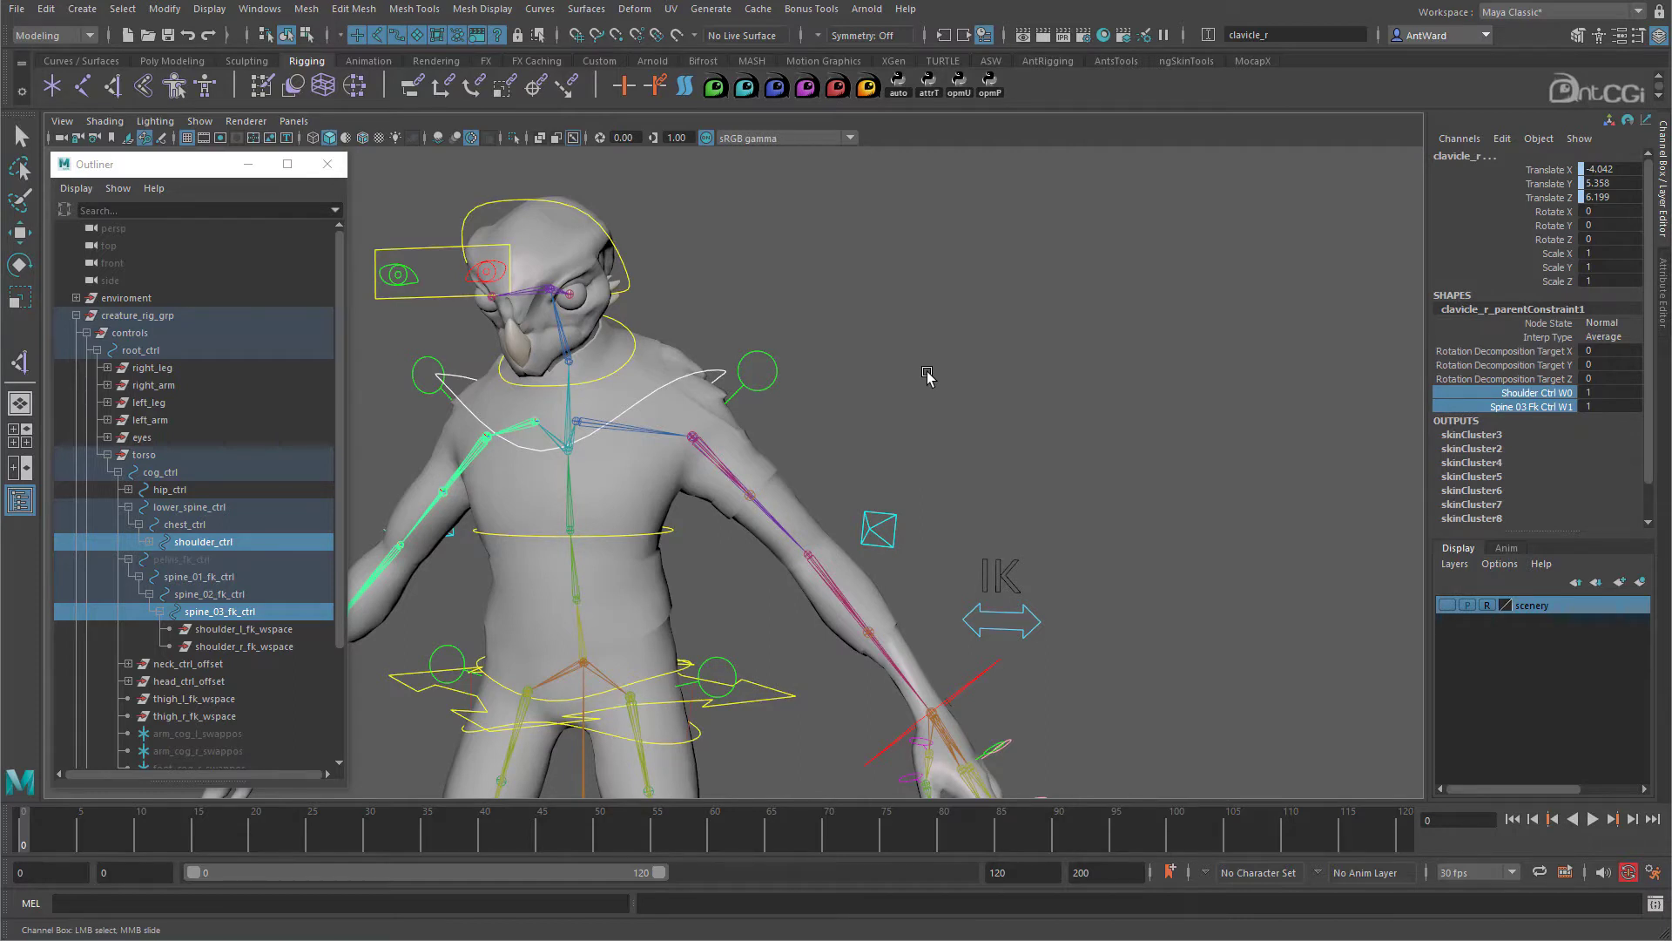
Clear the selection and open the Node Editor.
key(w)
click(927, 376)
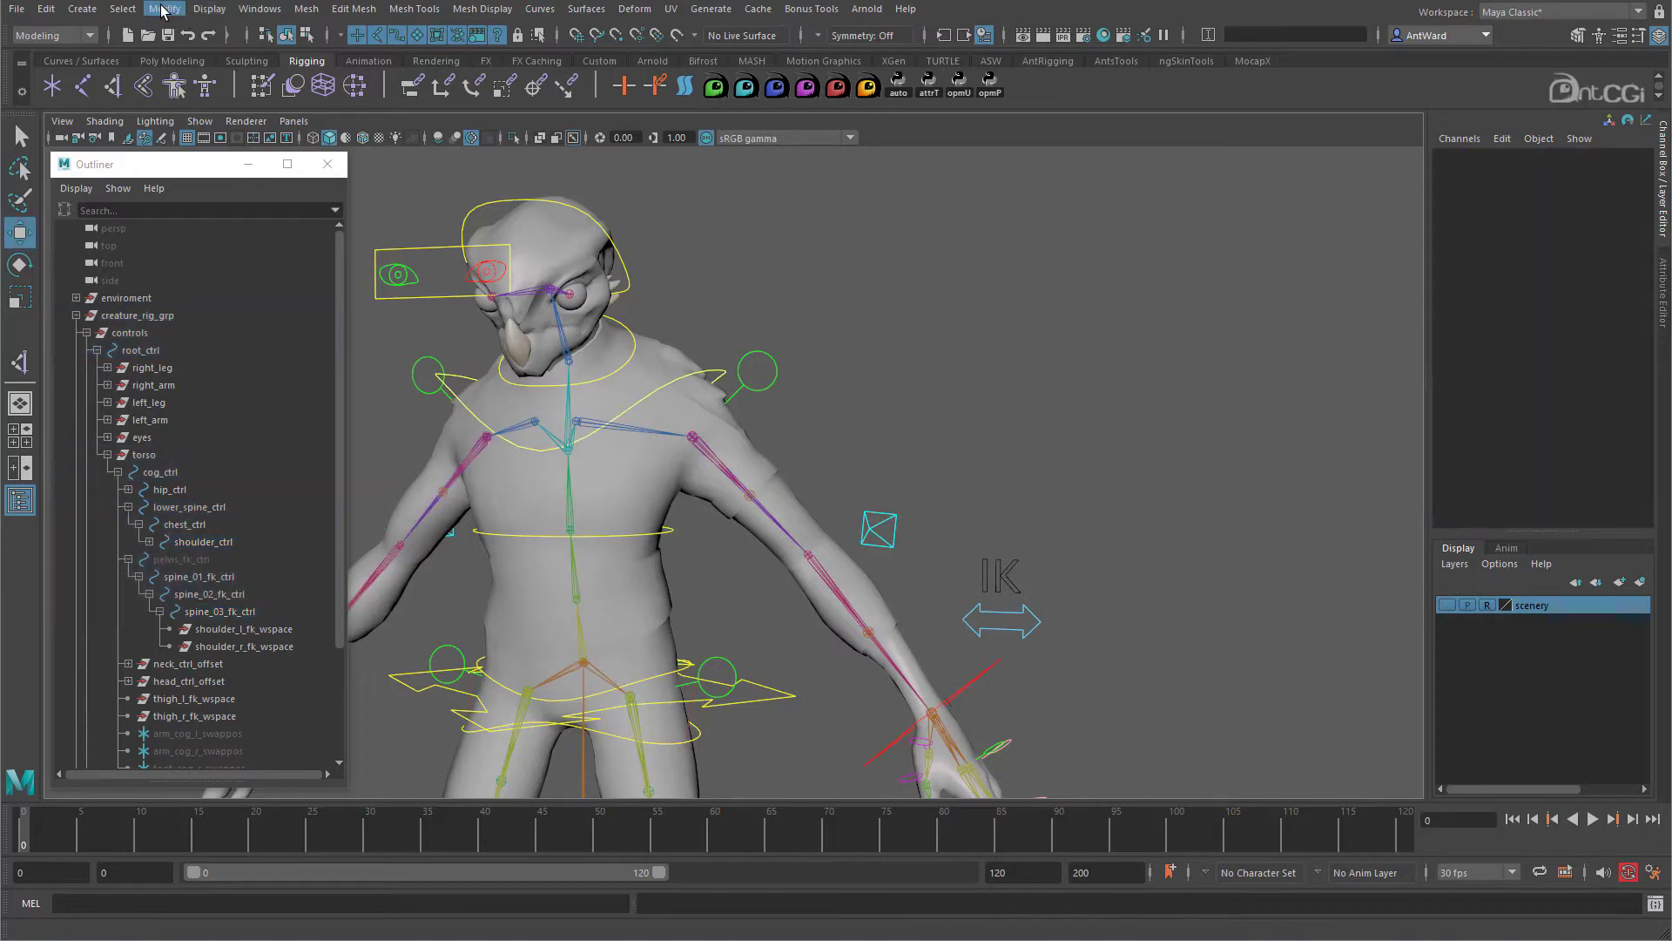
click(240, 14)
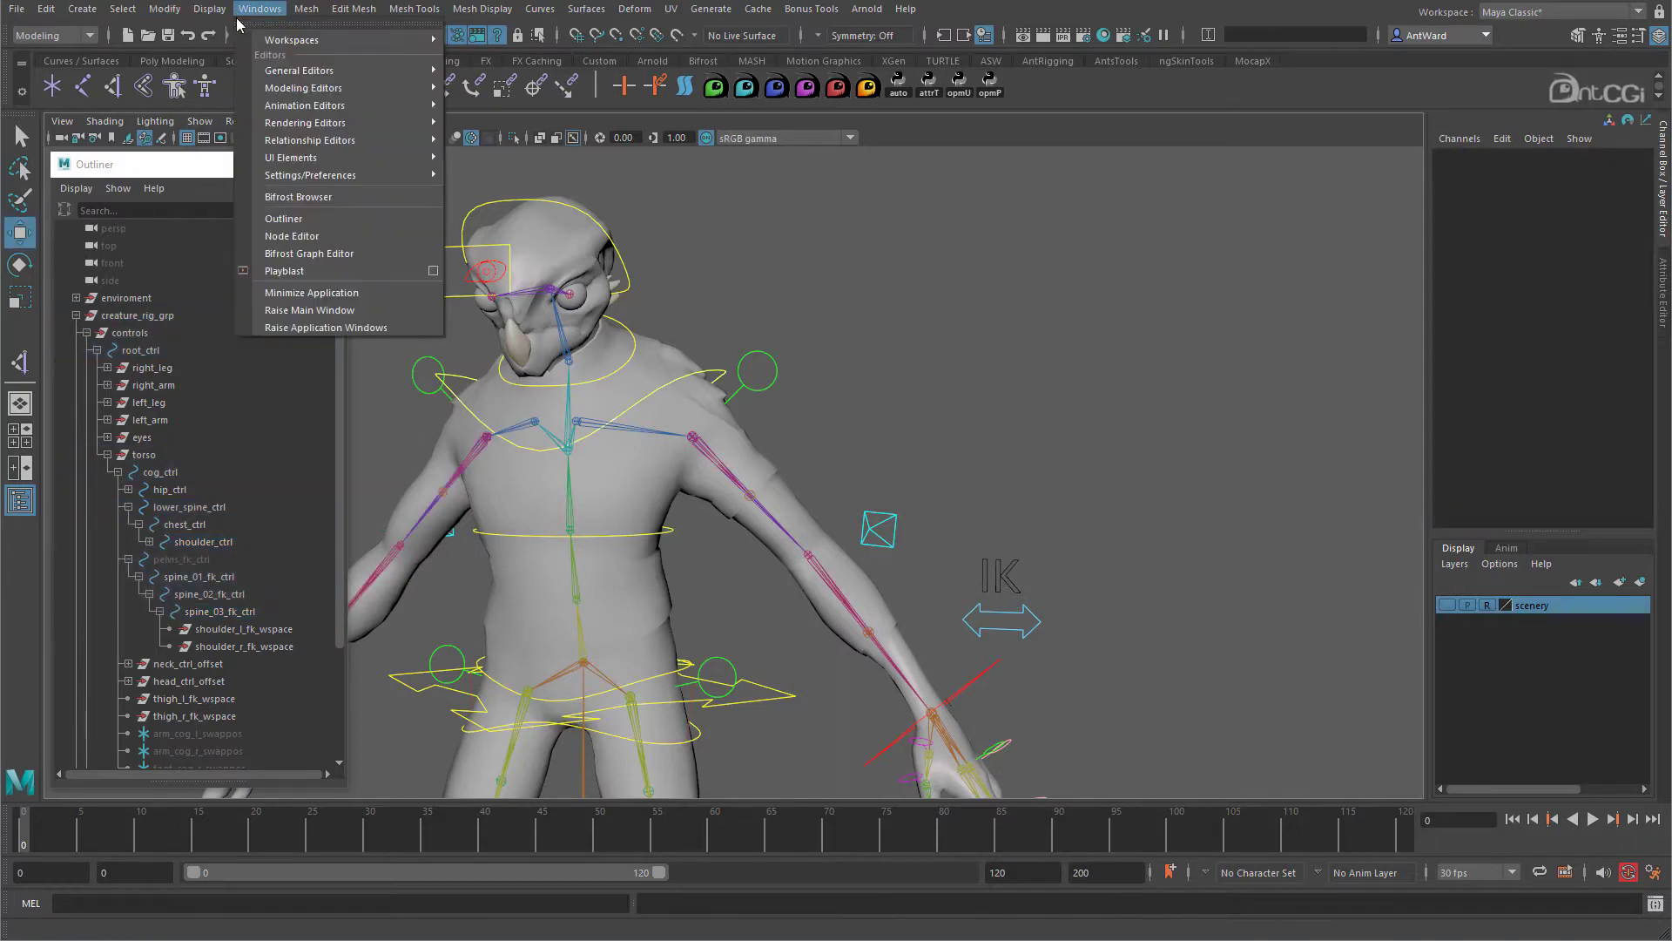
click(291, 236)
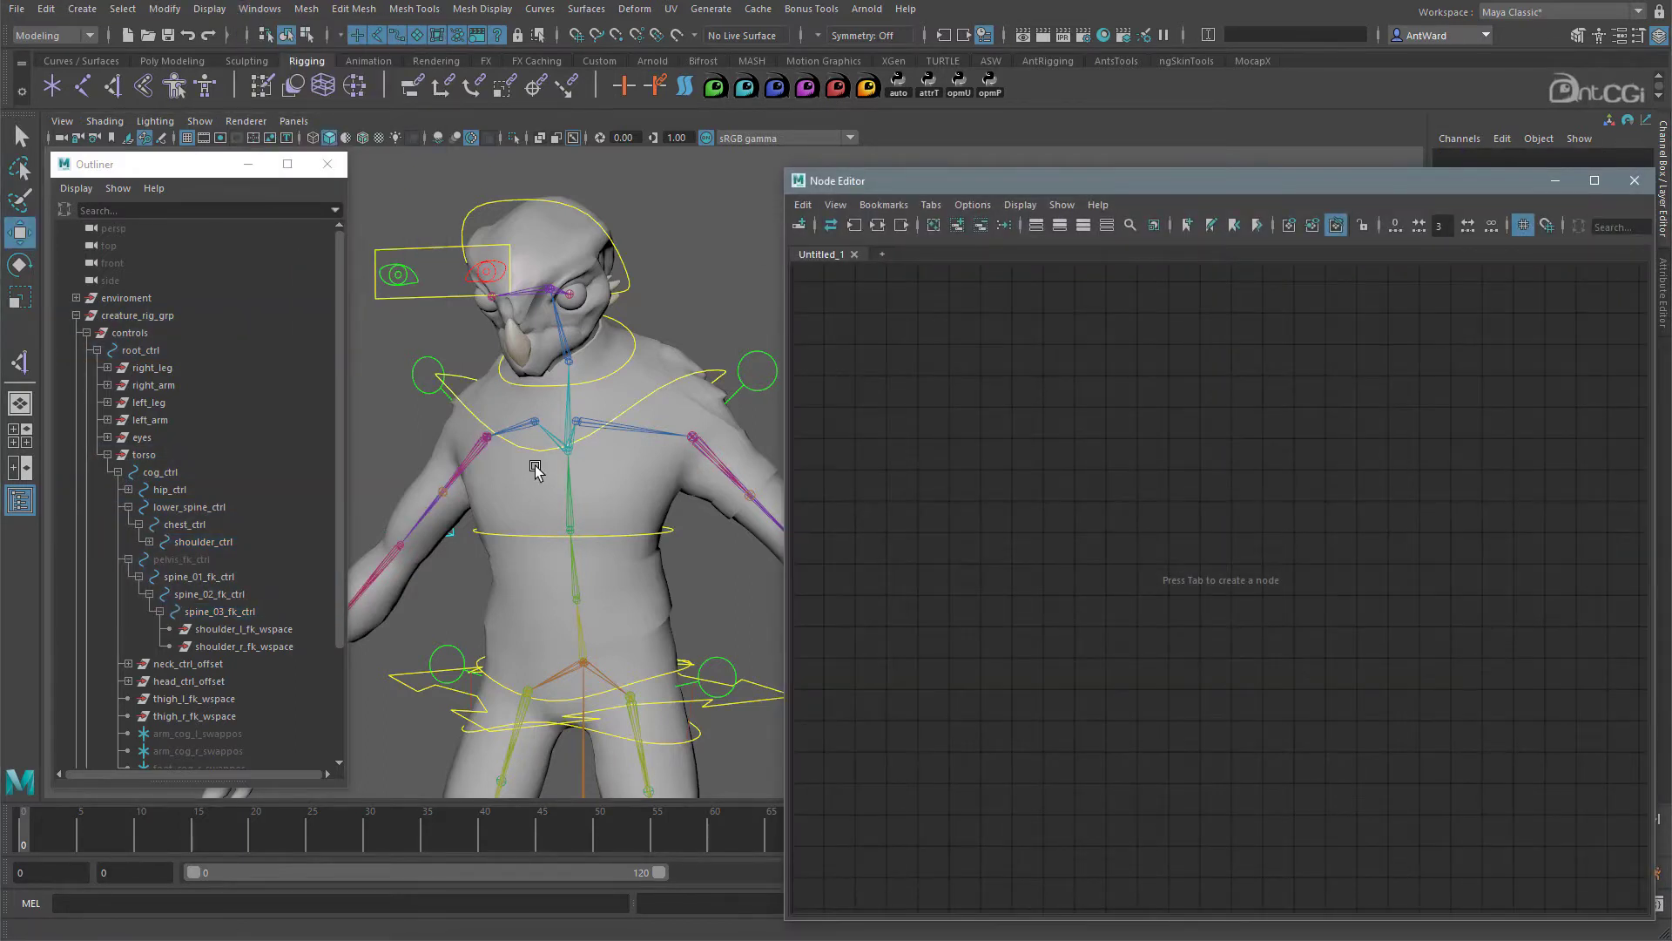
Add cog_ctrl to the Node Editor graph, expand it to all attributes, and graph its output connections.
alt+right_drag(535, 467, 585, 459)
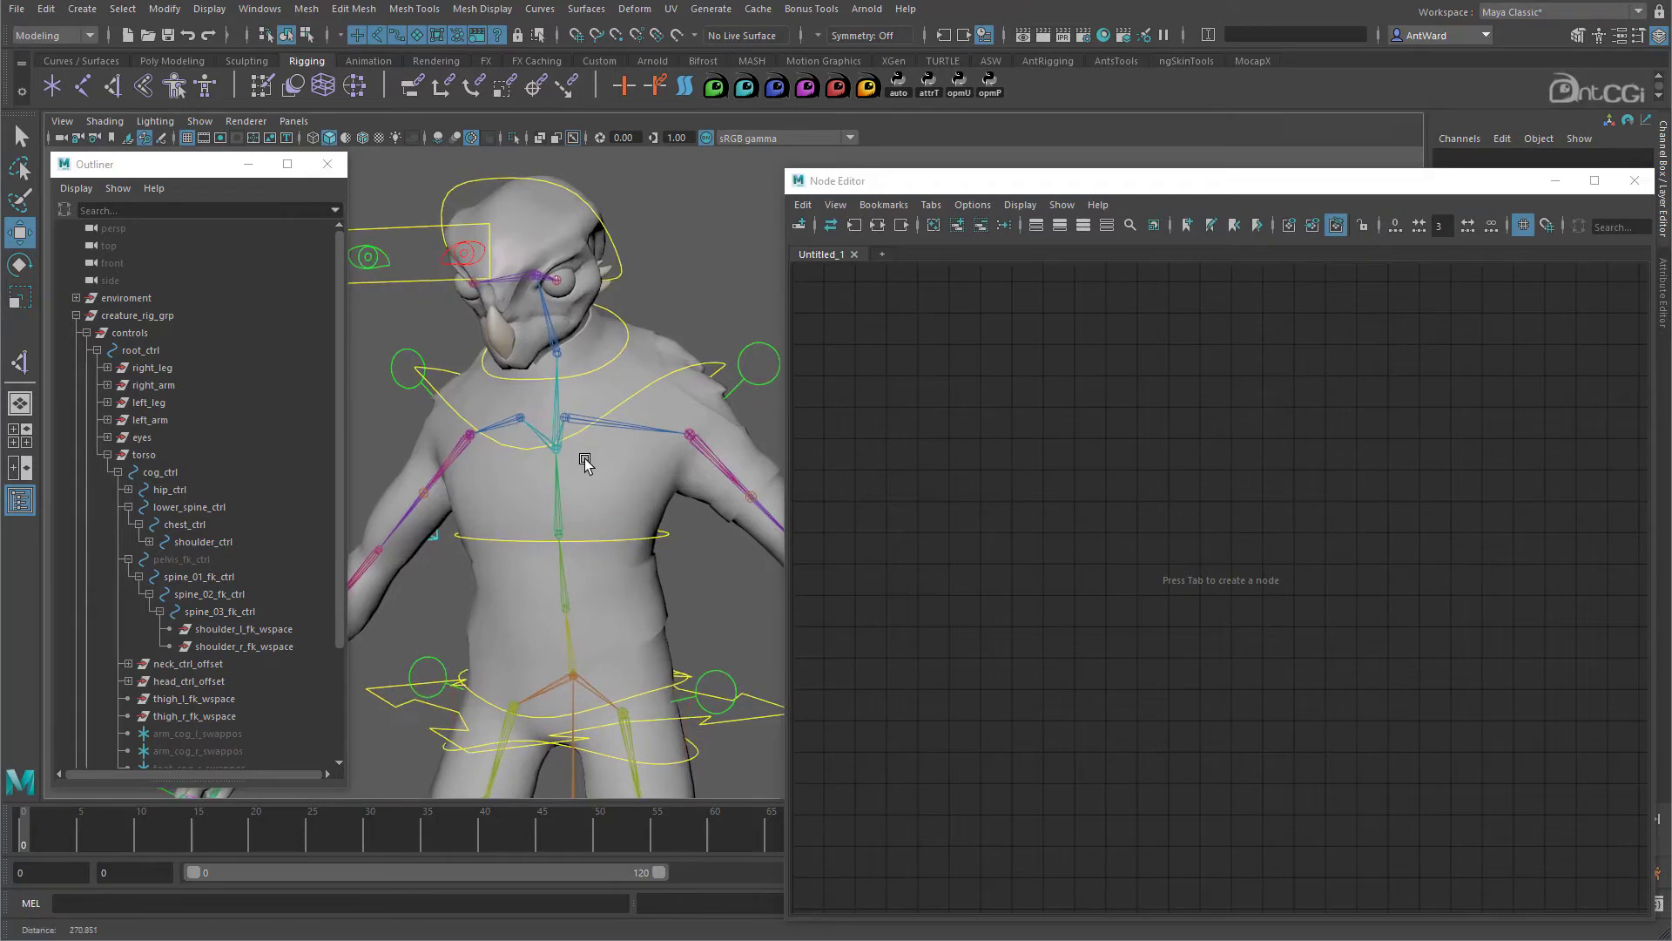
click(763, 699)
click(956, 225)
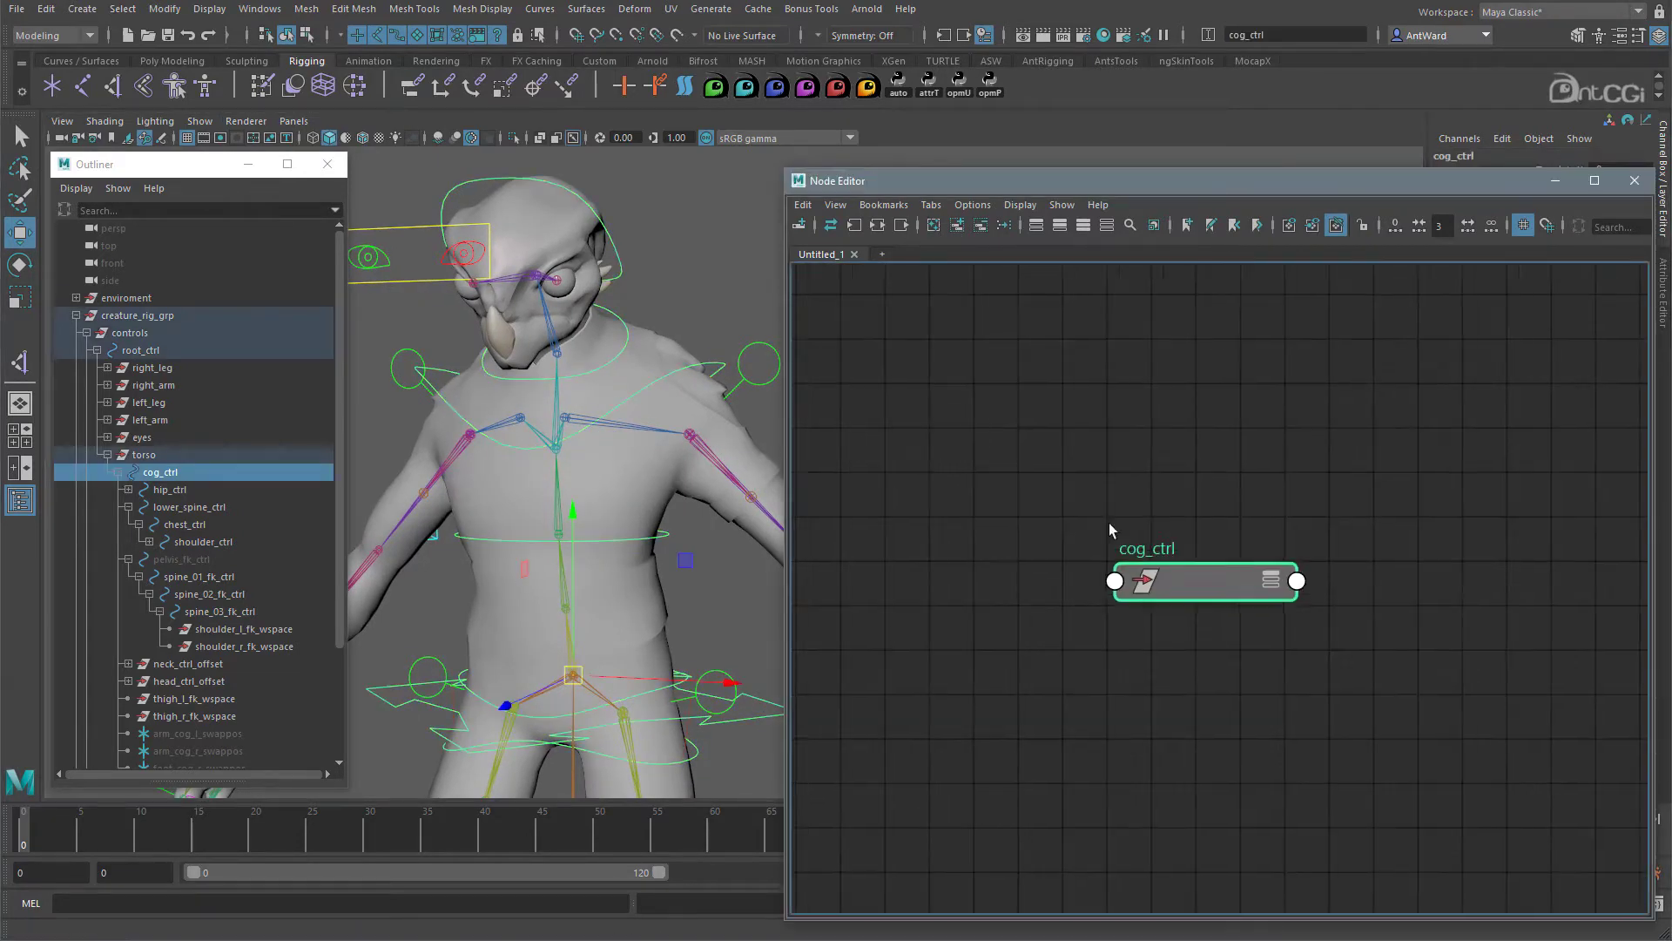
key(3)
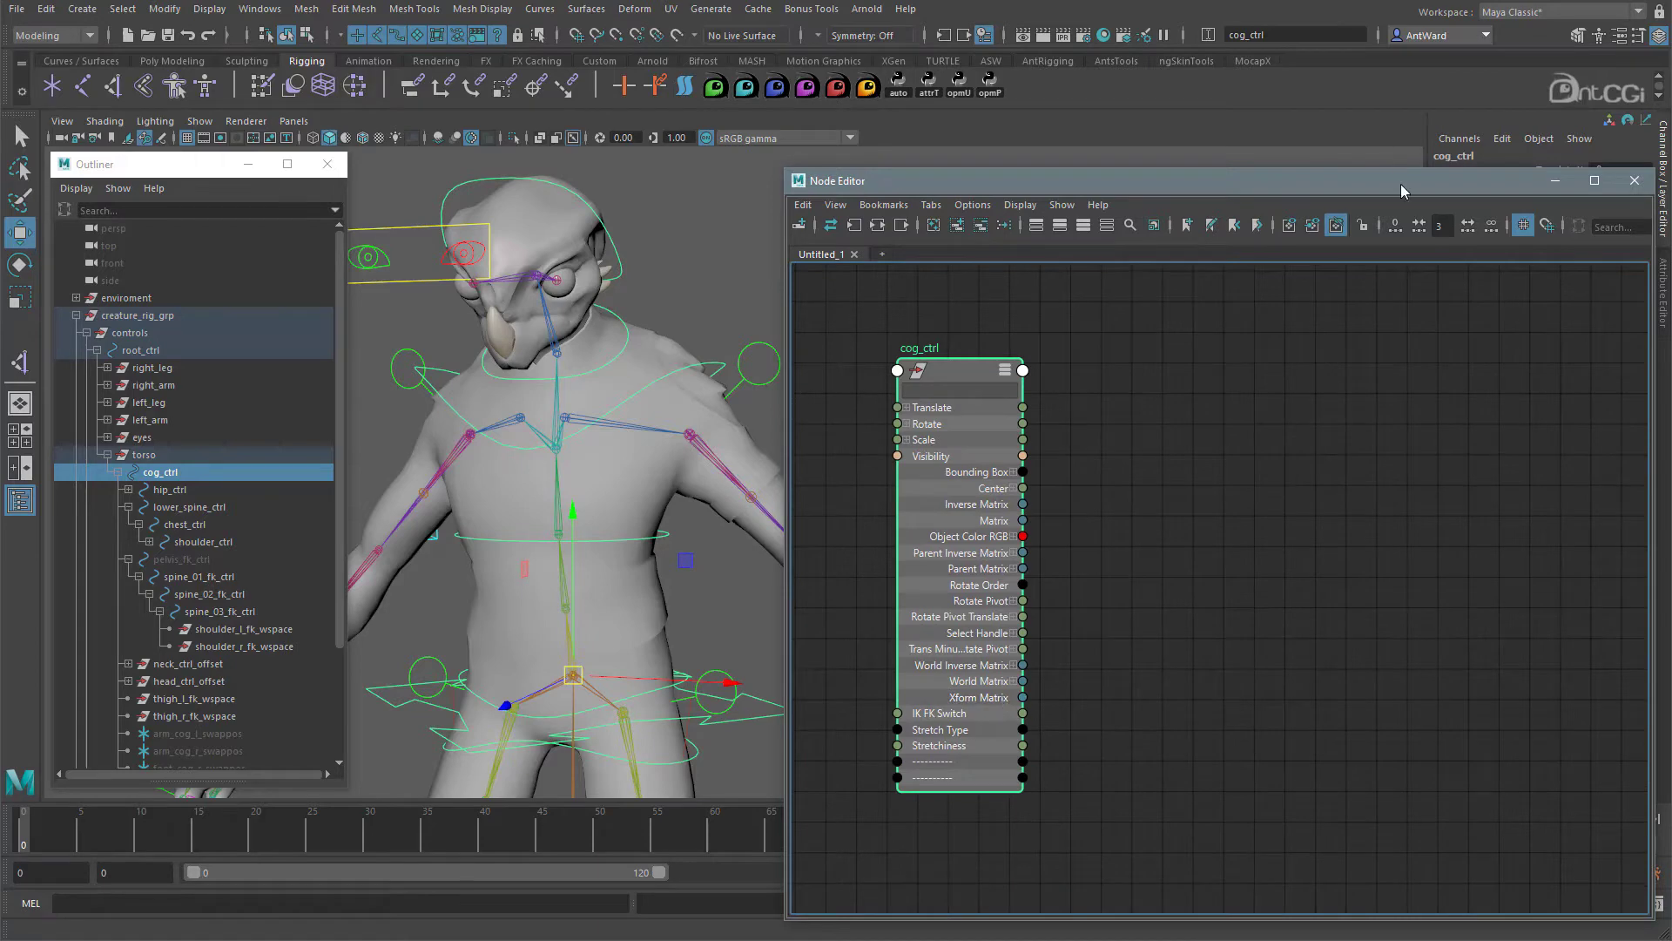
drag(1400, 185, 1098, 183)
click(680, 226)
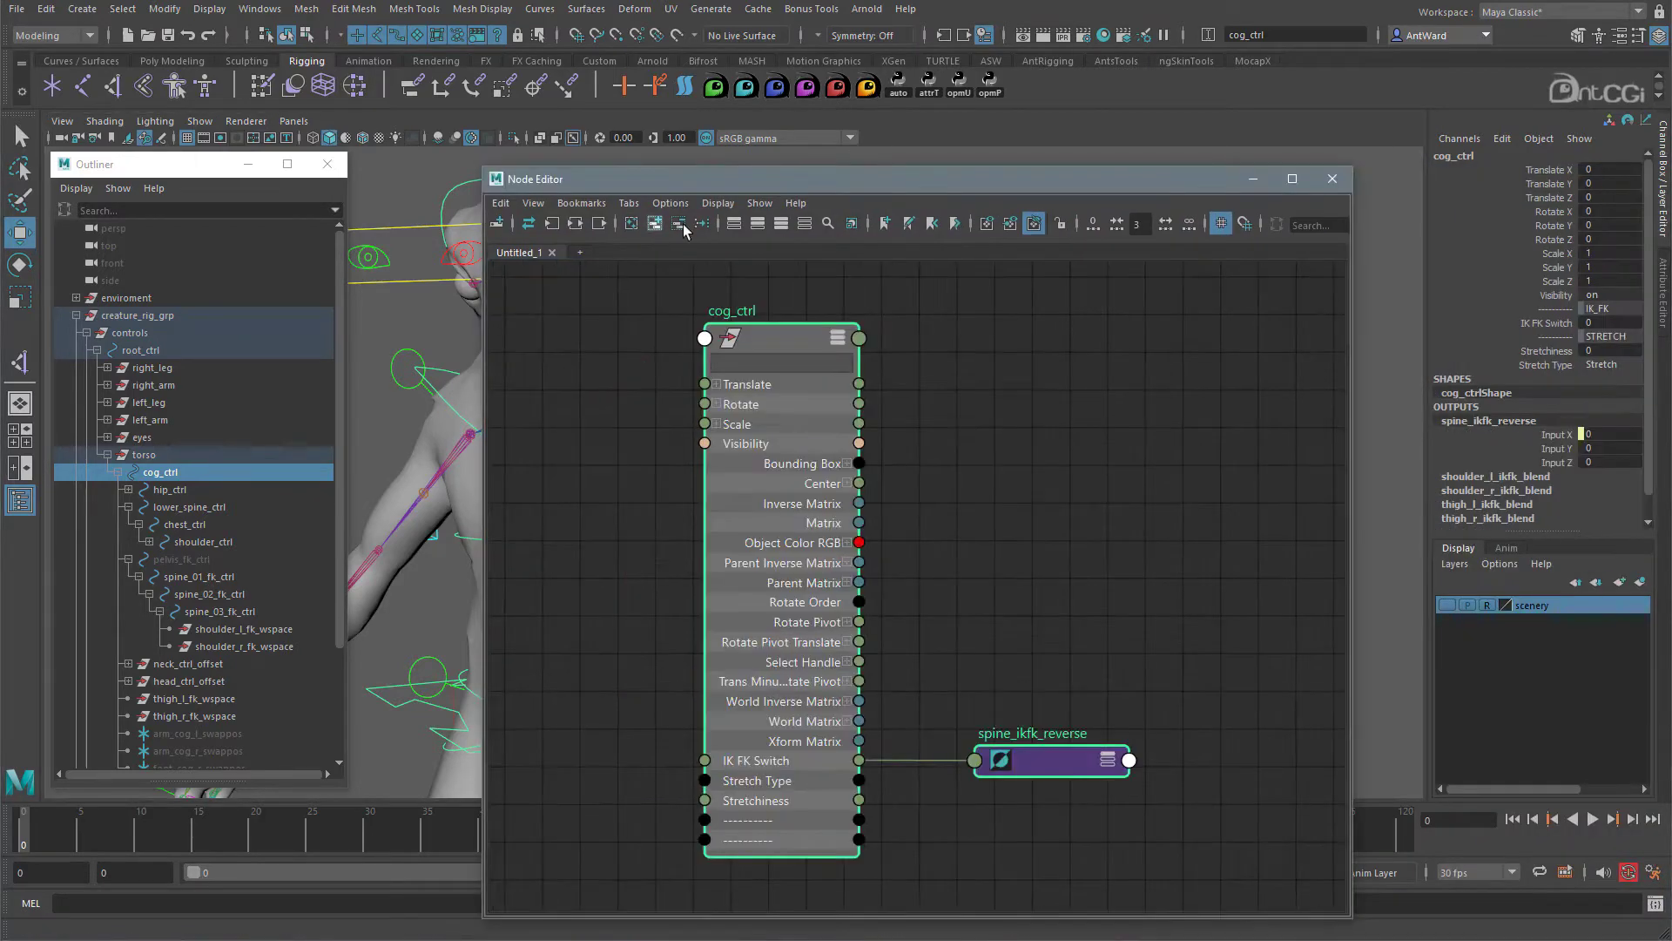
Expand the spine_ikfk_reverse node to show its attributes and place it beside the upper part of cog_ctrl.
drag(871, 179, 1100, 169)
middle_drag(1316, 630, 1194, 611)
drag(1151, 722, 1142, 379)
key(3)
click(1213, 461)
scroll(1303, 526, down, 2)
alt+middle_drag(1281, 621, 1211, 611)
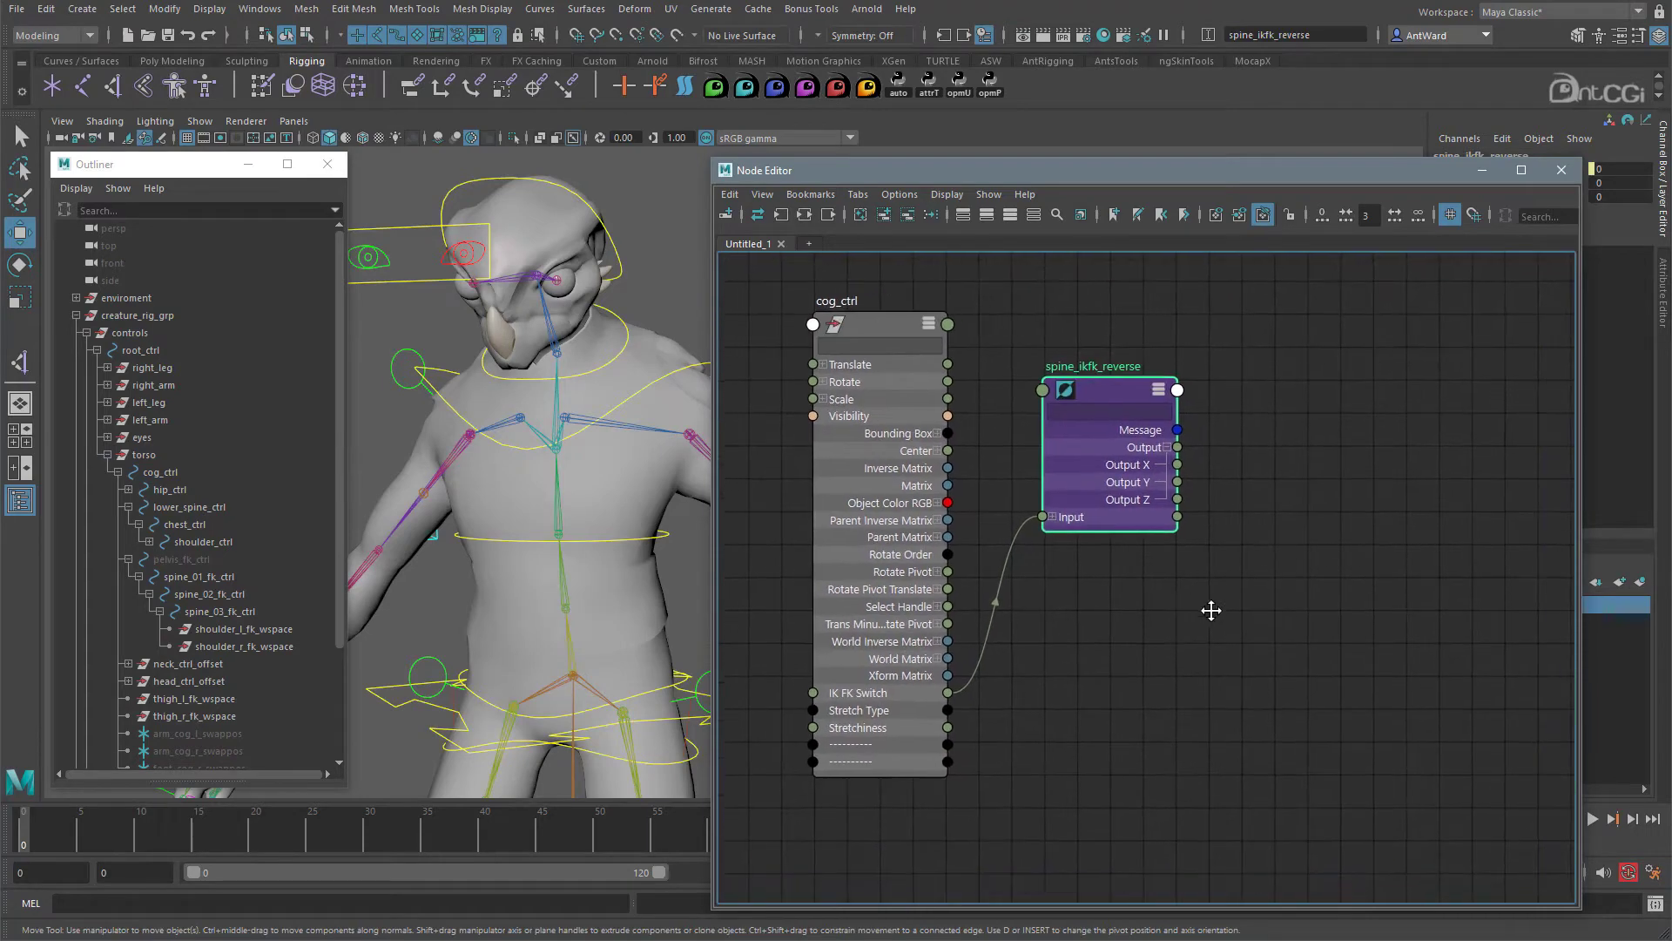
Locate the parent constraints of clavicle_l and clavicle_r under their joints and add both to the Node Editor graph.
click(609, 427)
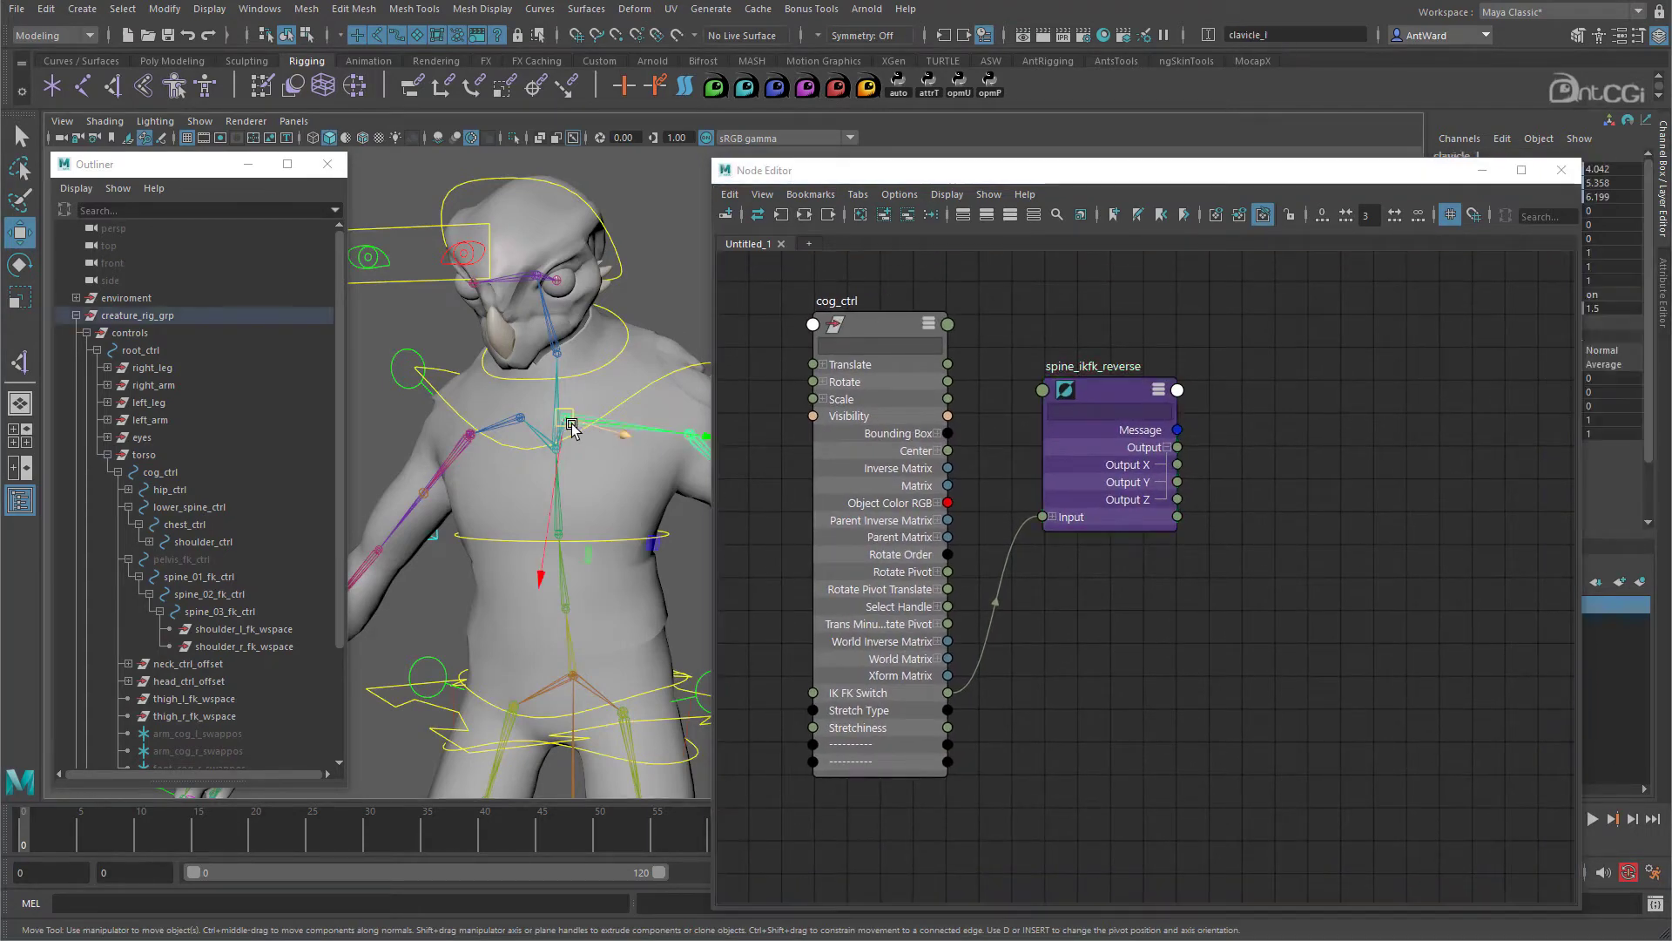
shift+click(510, 420)
right_click(212, 407)
click(231, 450)
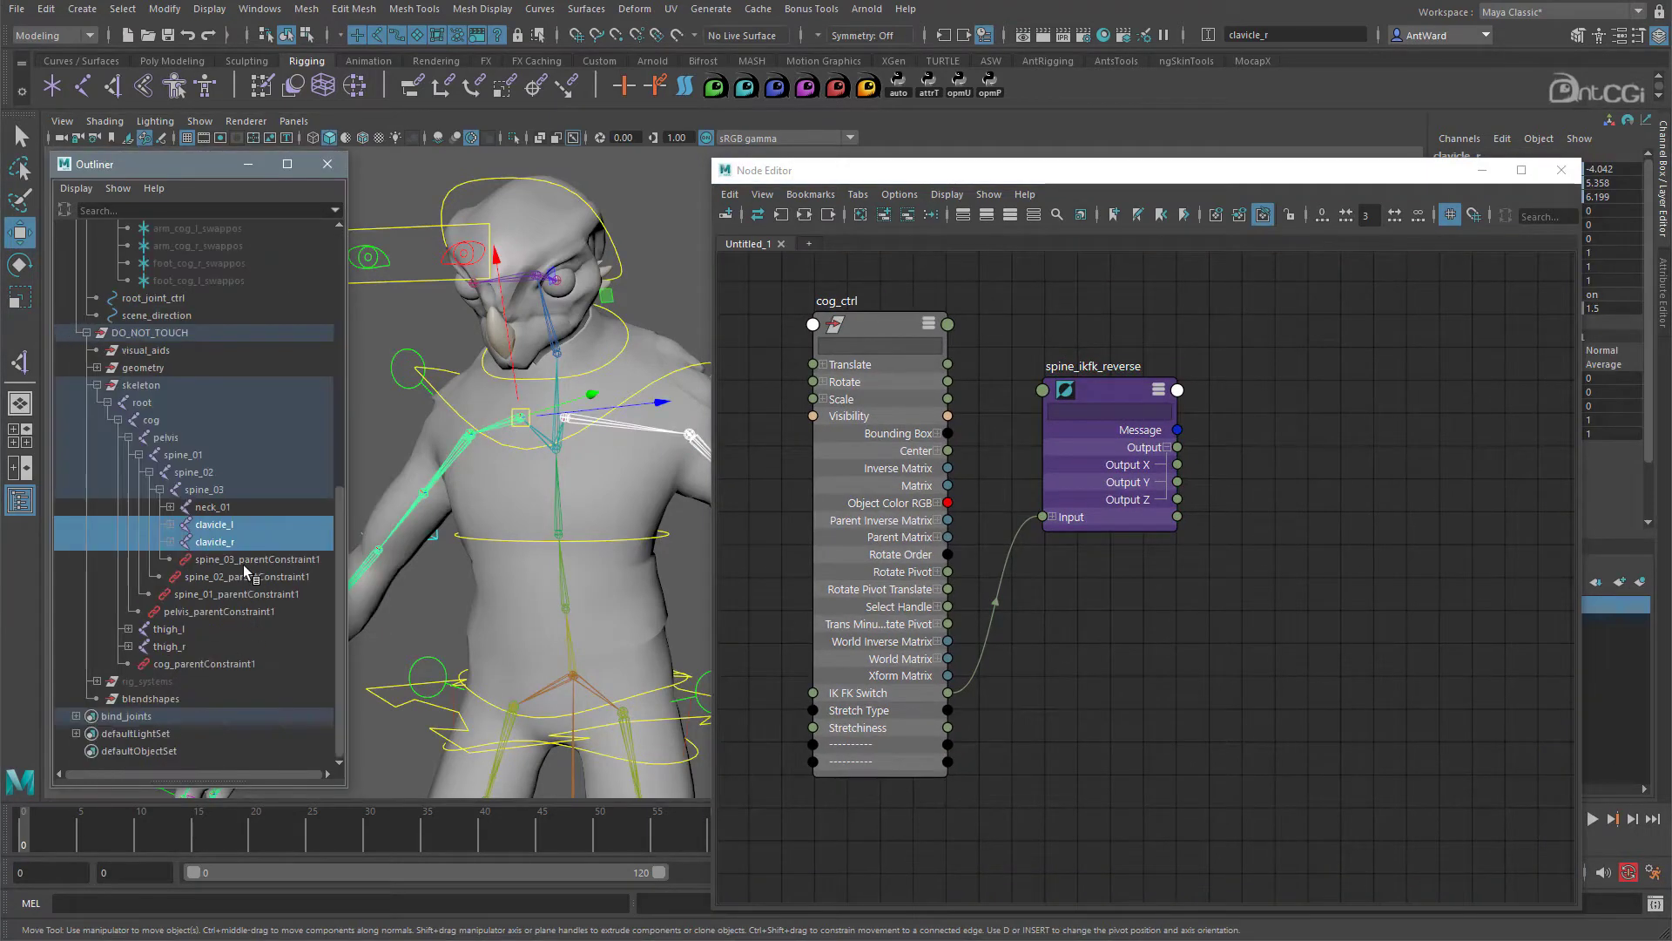
click(170, 542)
click(170, 525)
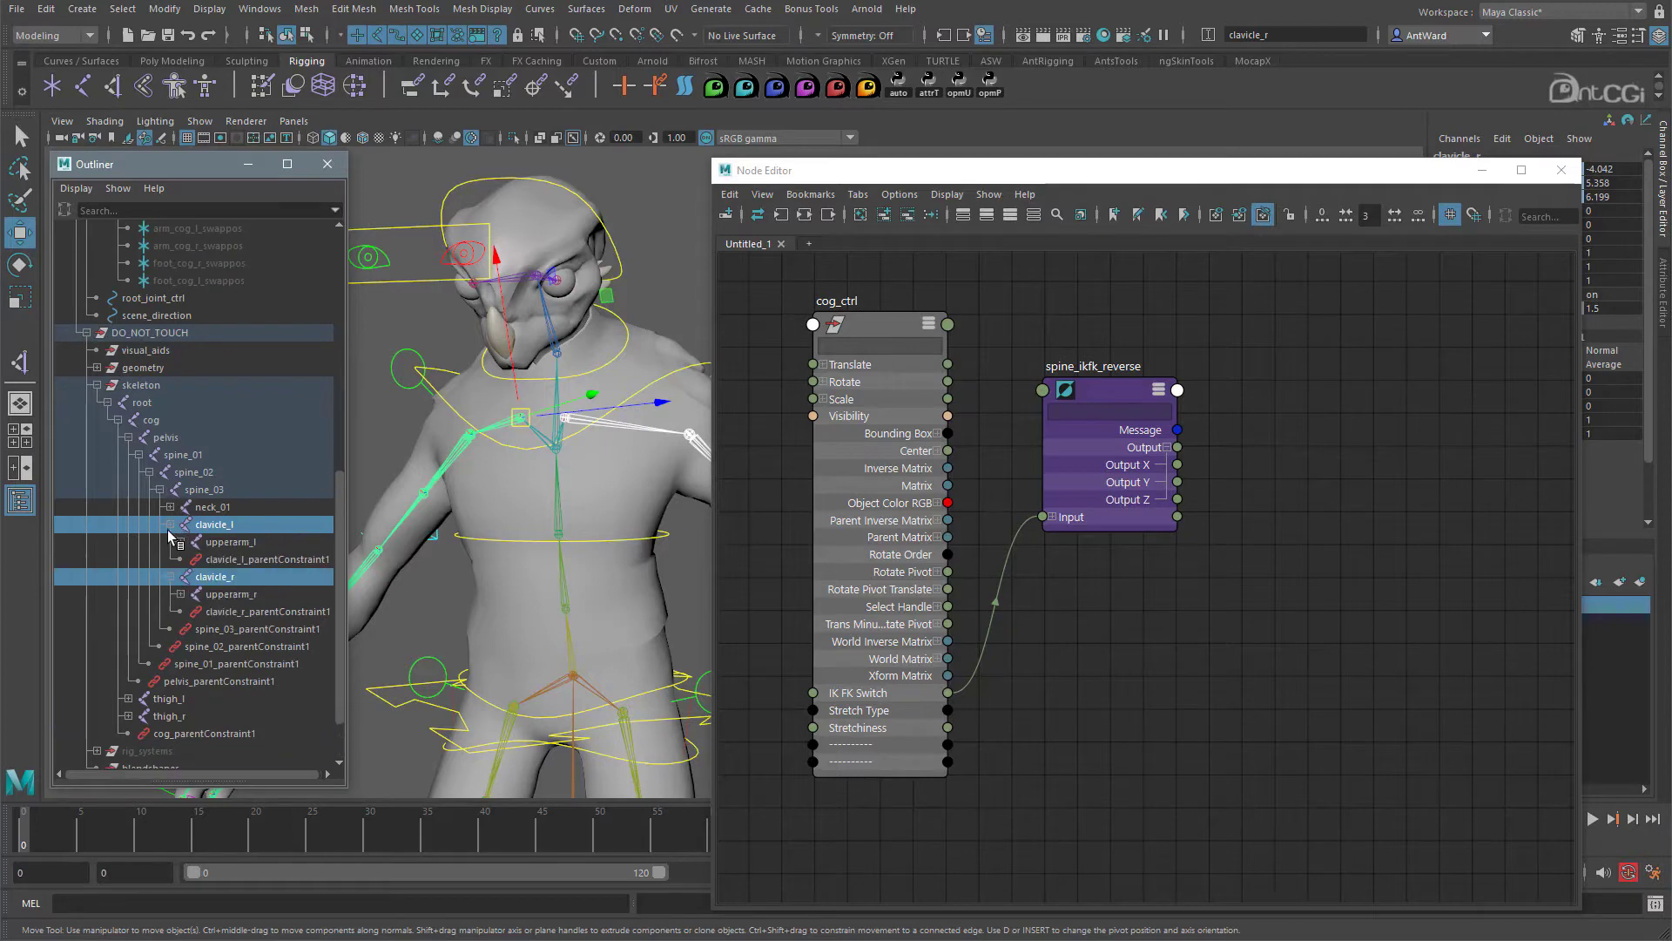
click(274, 559)
ctrl+click(273, 611)
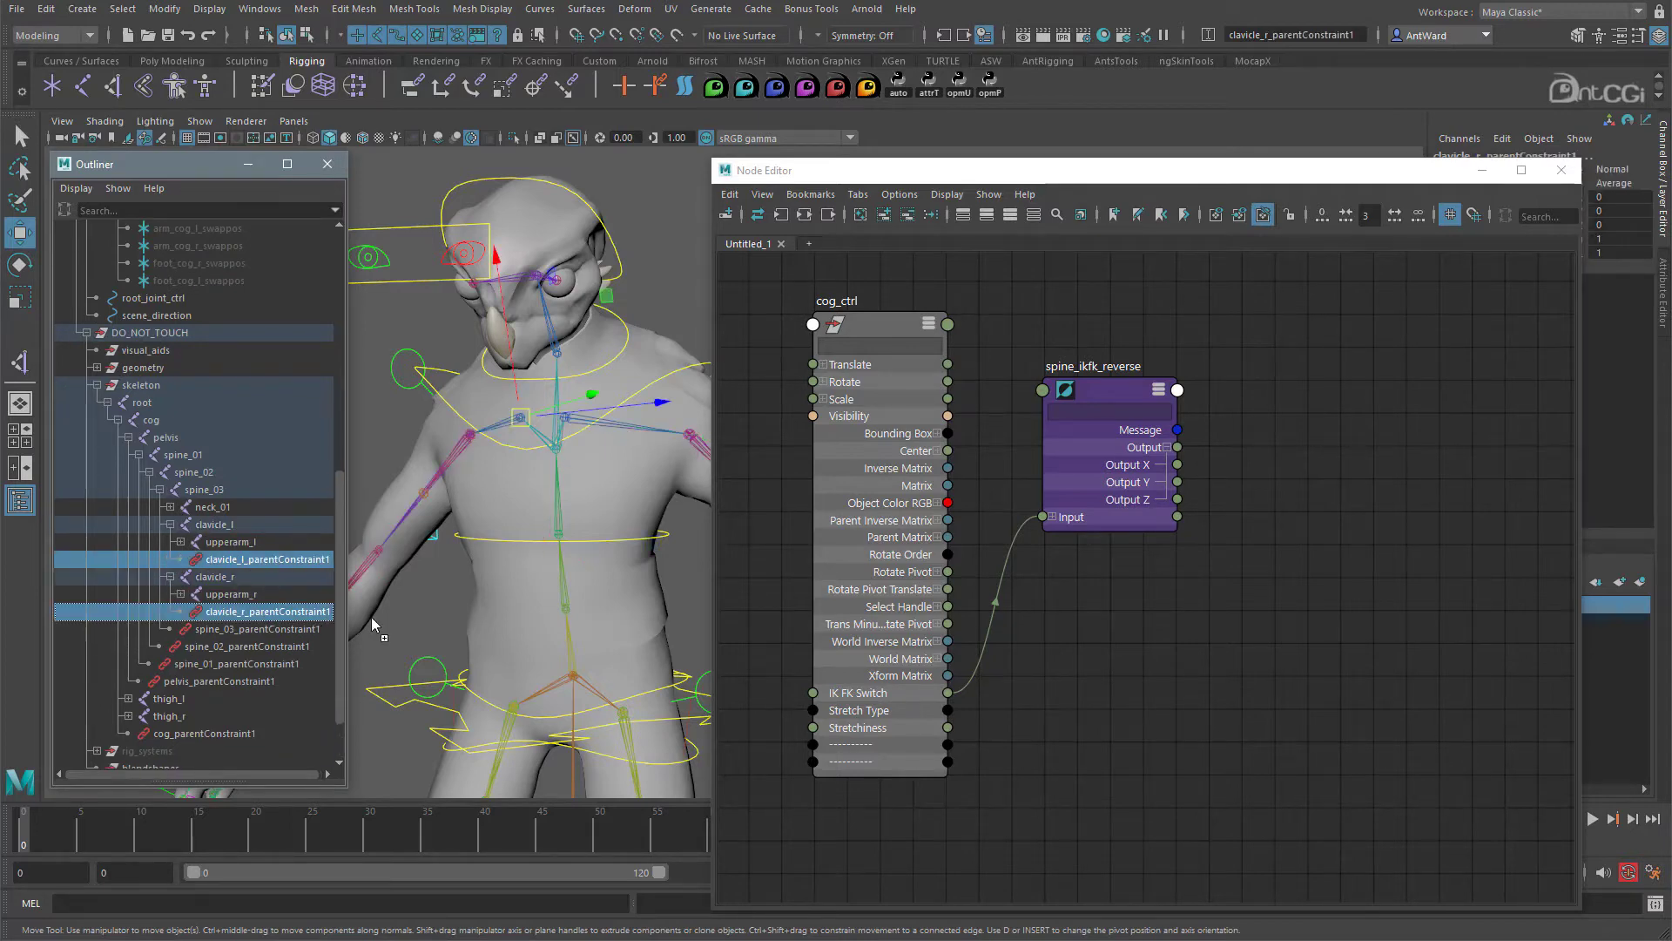
middle_drag(371, 617, 1306, 505)
scroll(1370, 619, down, 1)
alt+middle_drag(1369, 619, 1294, 619)
click(1294, 614)
Expand both clavicle parent constraint nodes to all attributes and arrange them side by side after spine_ikfk_reverse.
drag(1284, 552, 1285, 351)
key(3)
click(1460, 544)
key(3)
drag(1461, 544, 1460, 398)
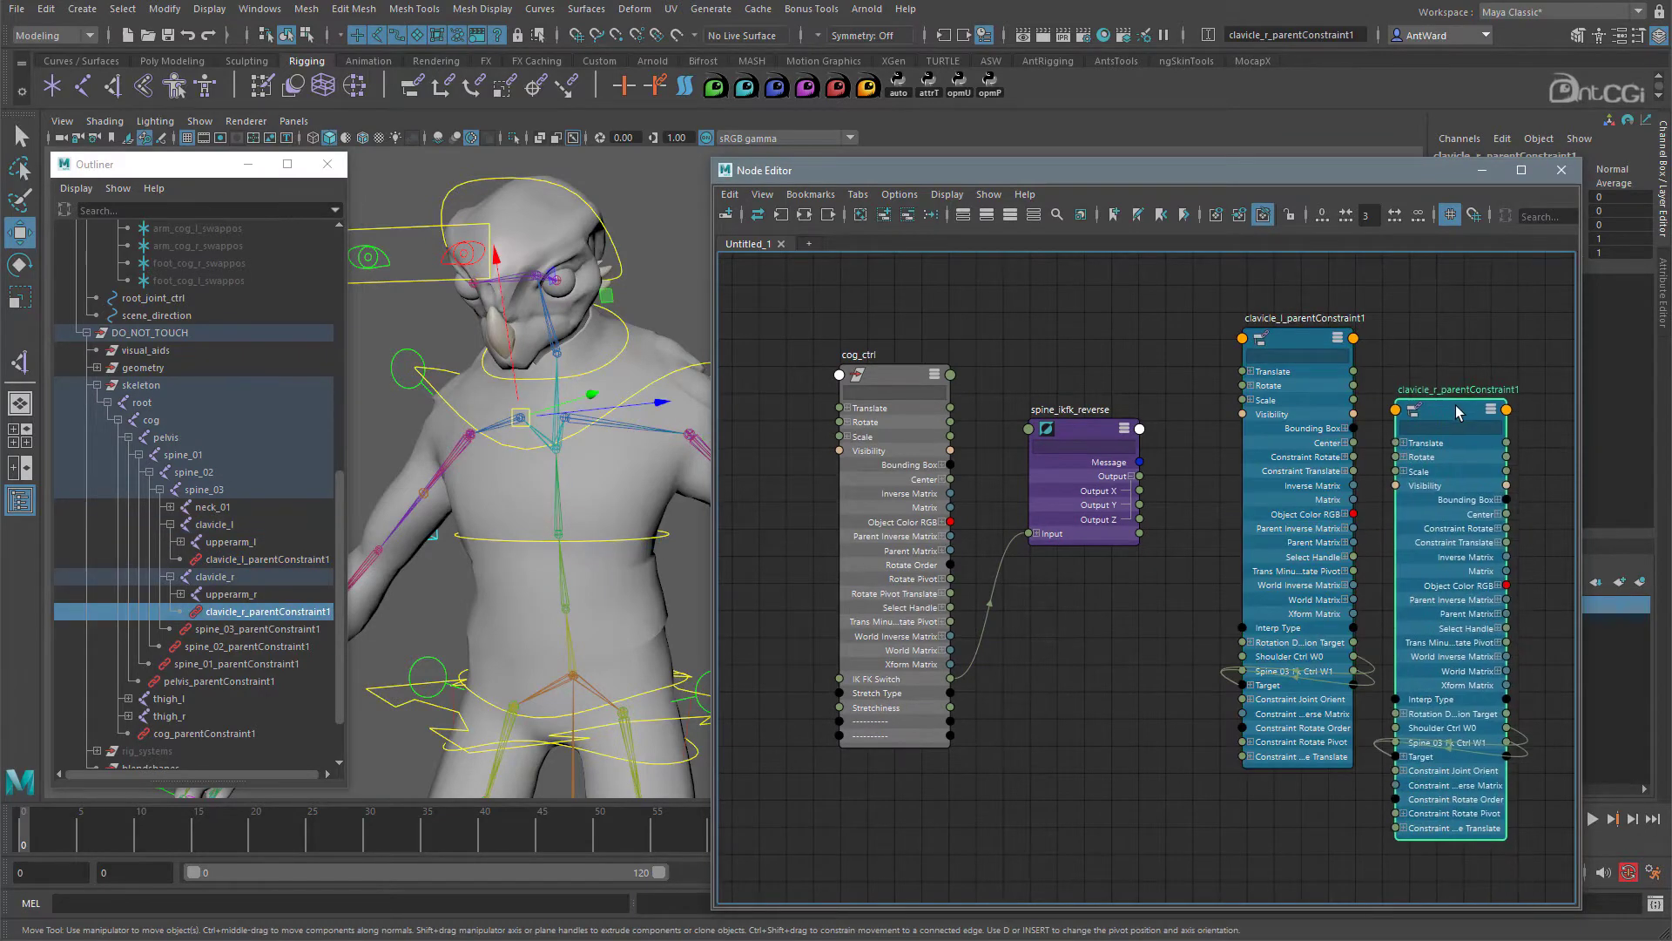
key(a)
click(1092, 702)
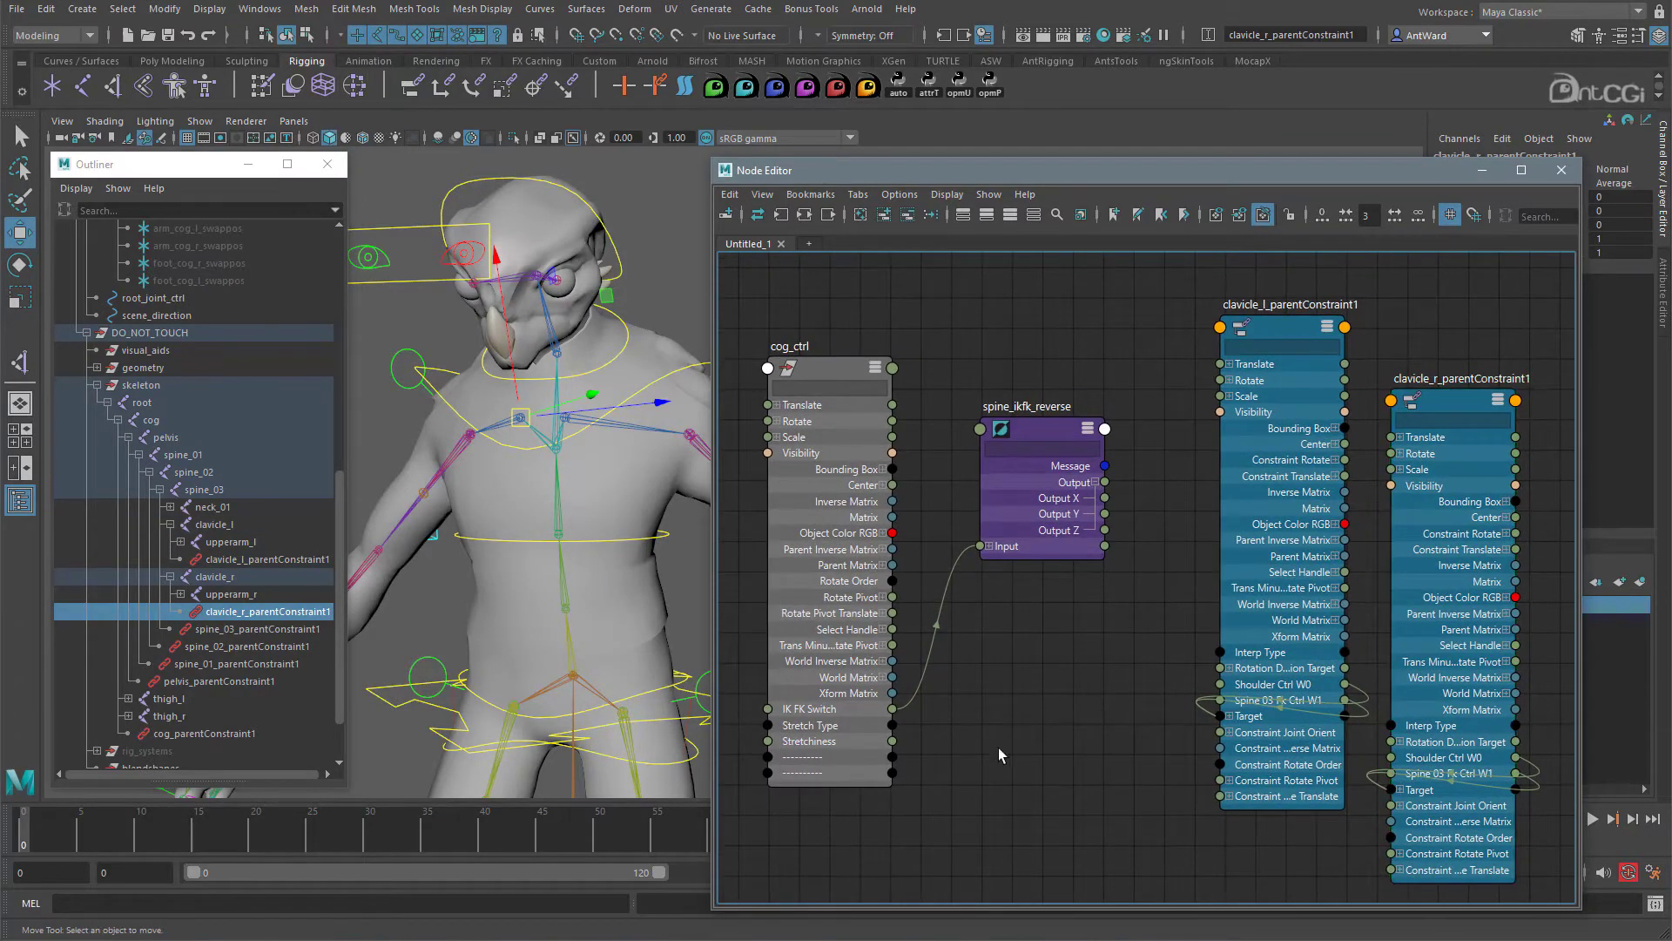
Connect cog_ctrl's IK FK Switch to both constraints' Spine 03 Fk Ctrl W1 and spine_ikfk_reverse's Output X to both Shoulder Ctrl W0; close the Node Editor.
drag(892, 709, 1212, 707)
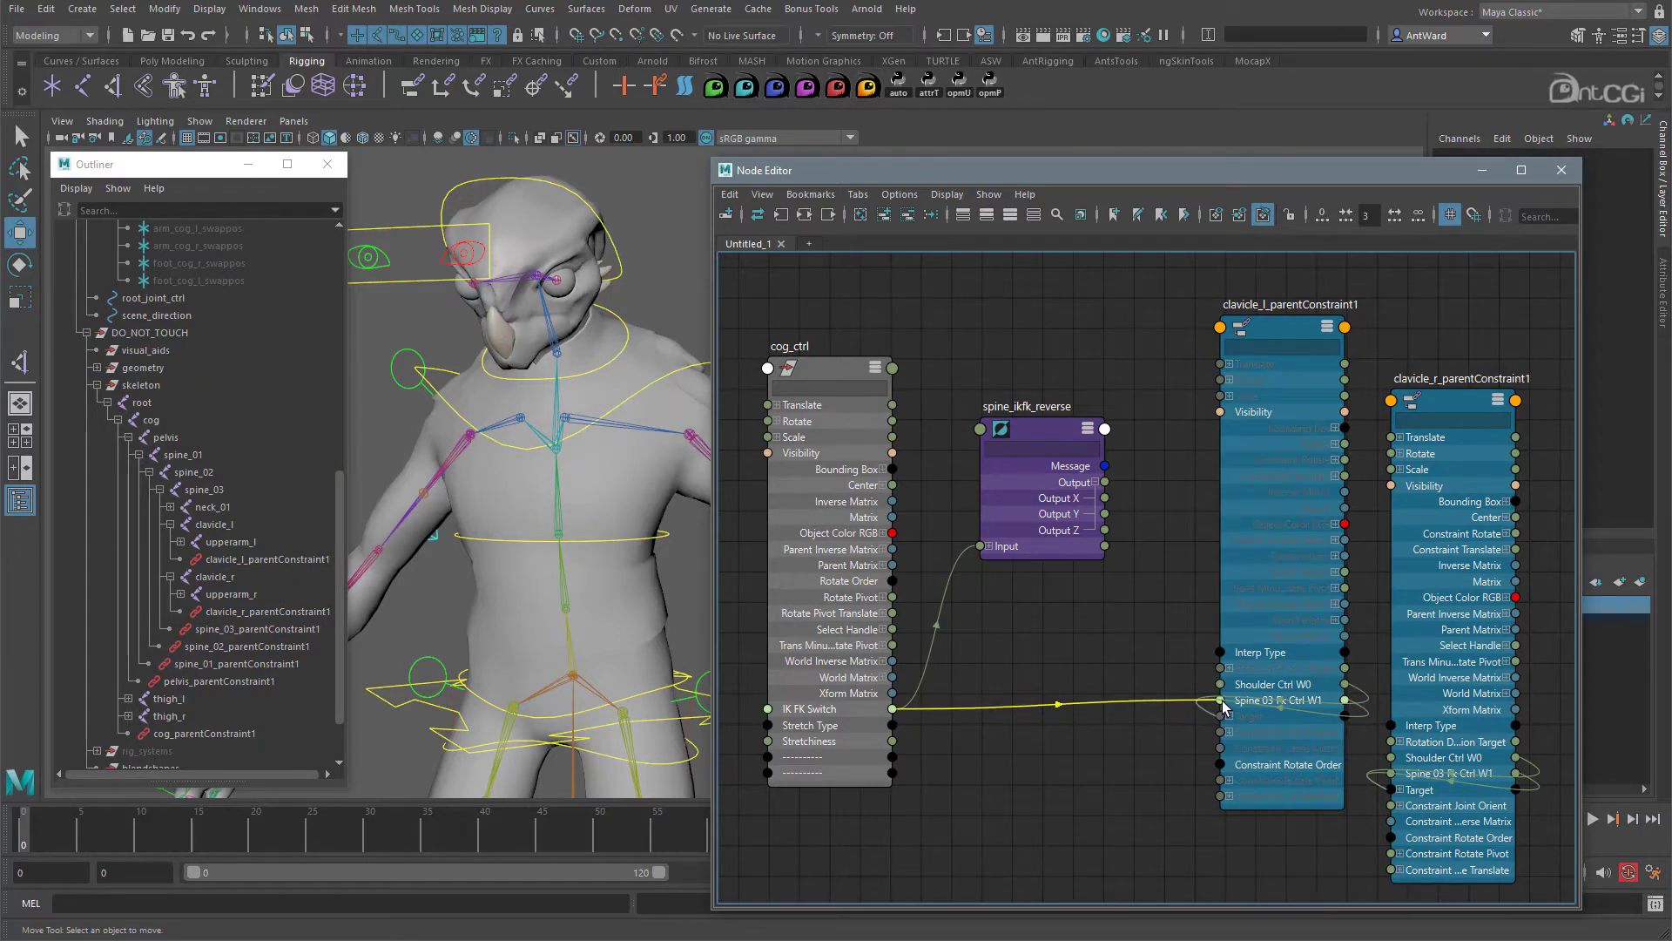
drag(947, 734, 1452, 778)
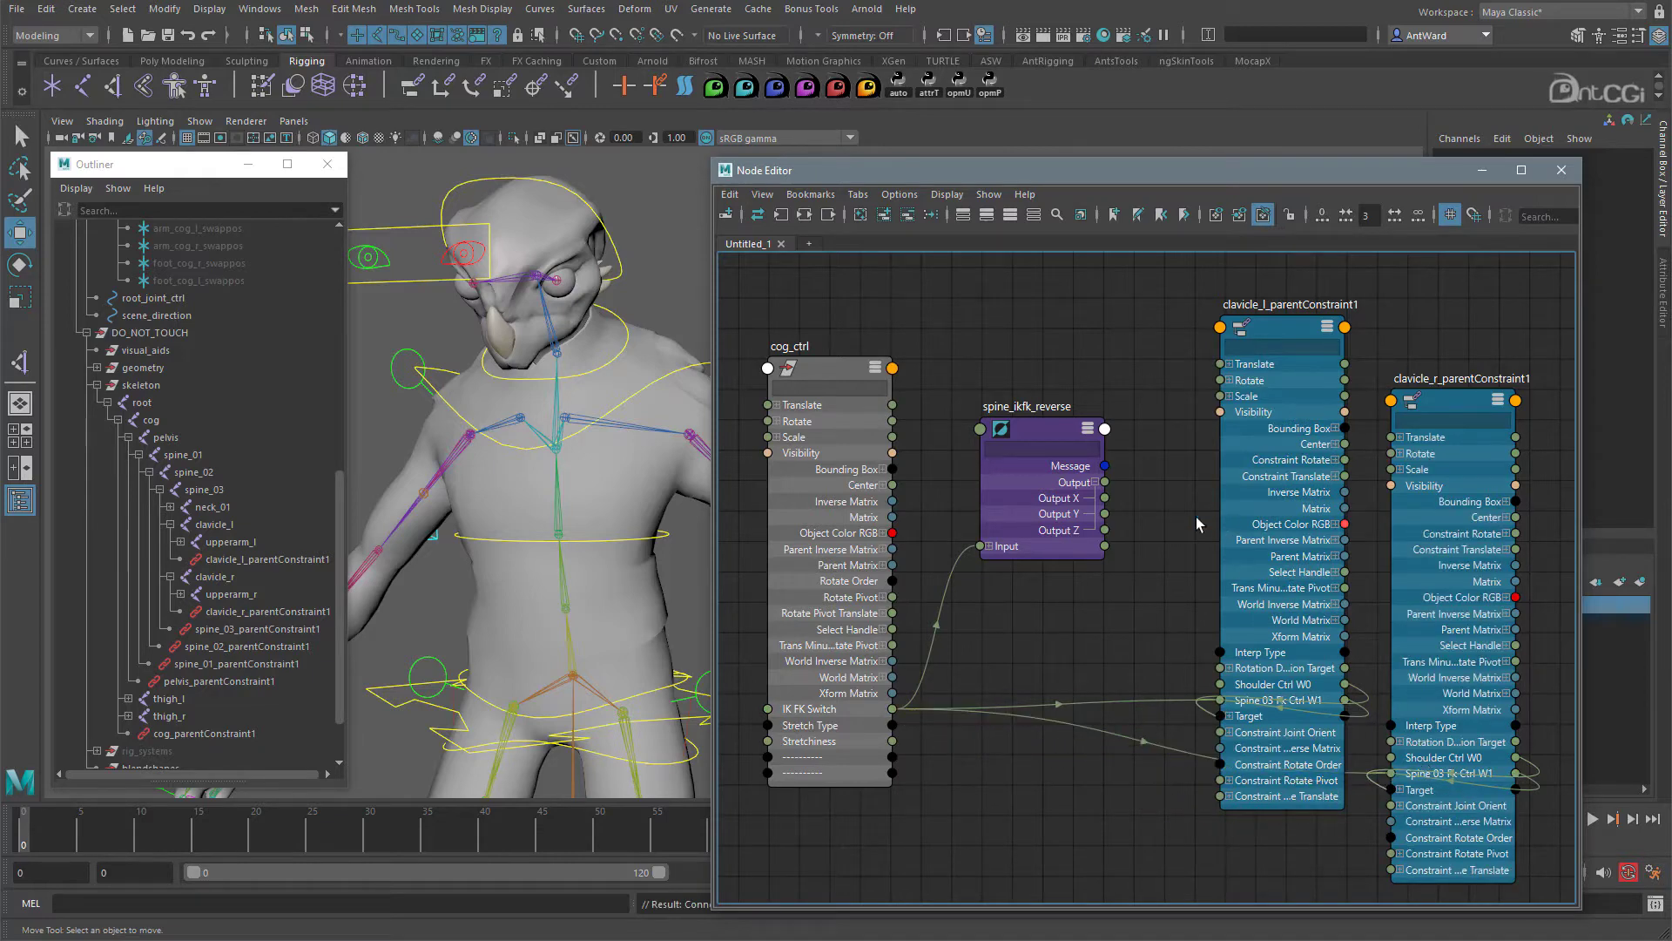
drag(1105, 497, 1220, 688)
drag(1159, 514, 1391, 756)
click(1561, 171)
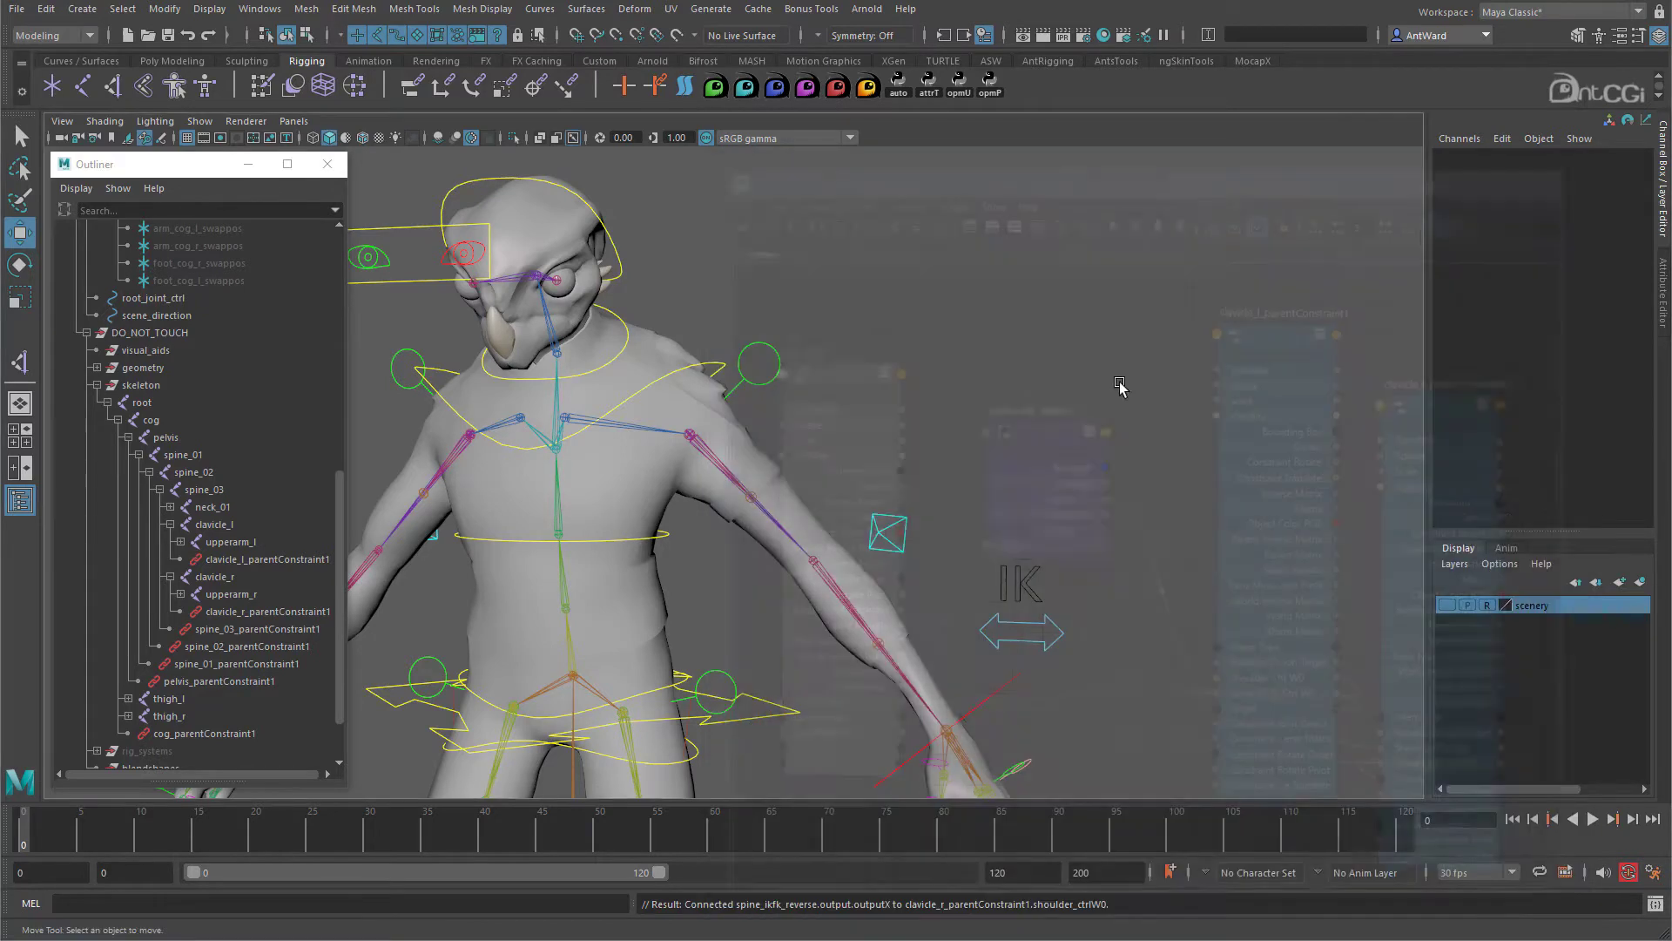
Move shoulder_ctrl sideways to test how the clavicles follow it in IK mode.
alt+middle_drag(697, 364, 977, 418)
click(982, 419)
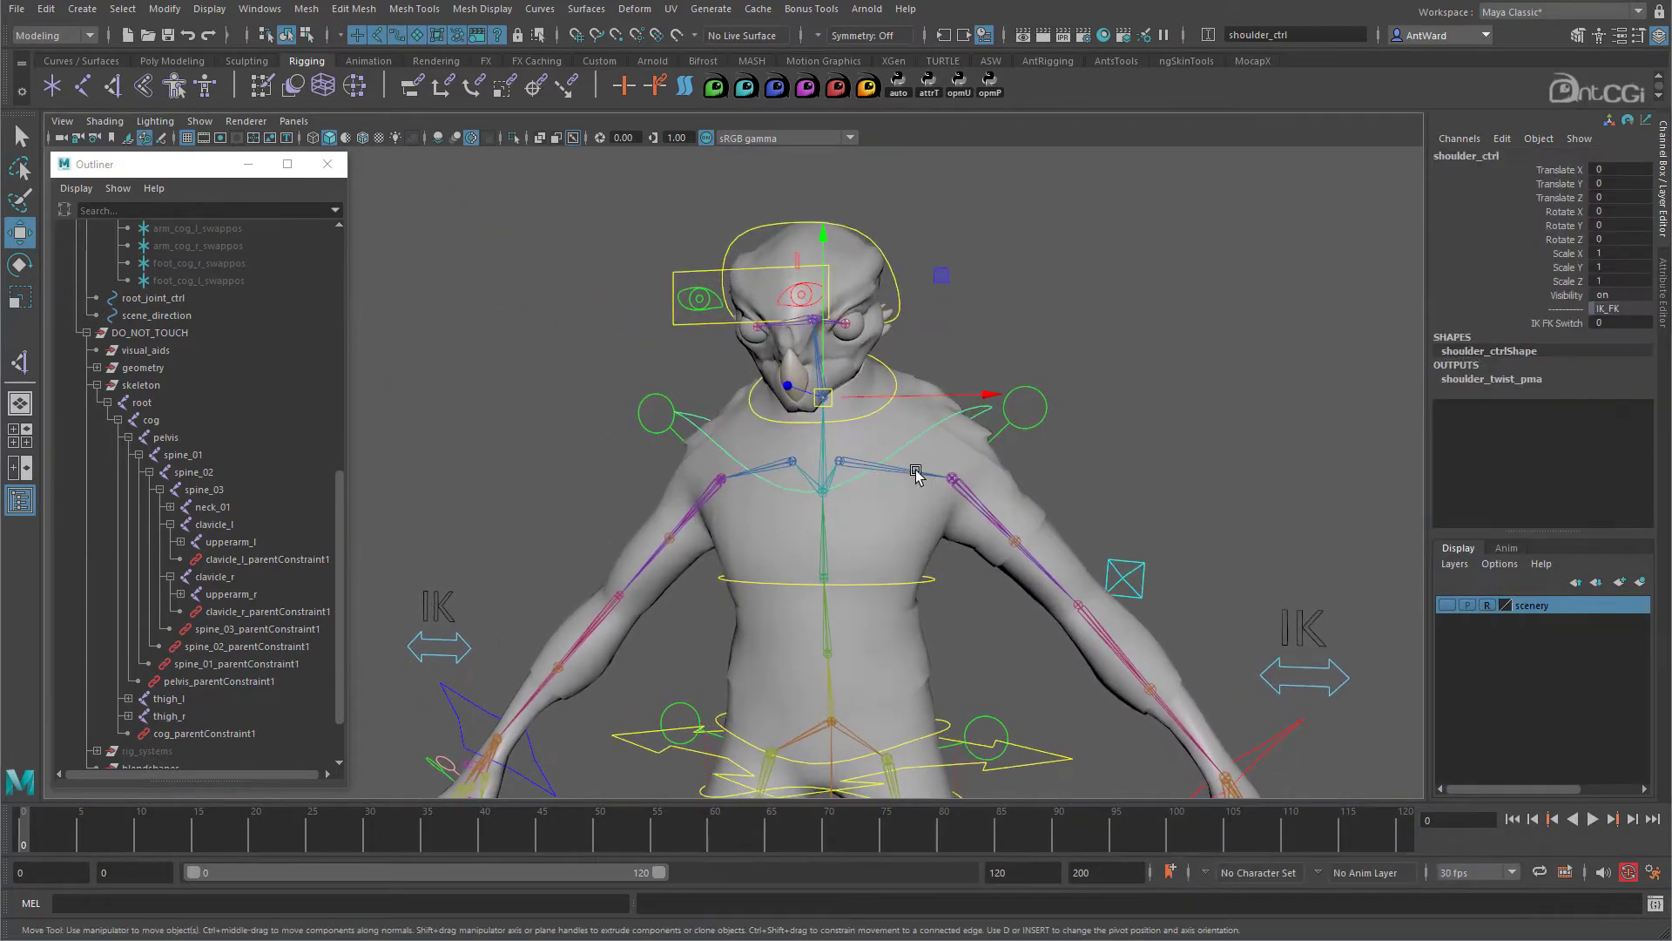
drag(824, 405, 904, 388)
scroll(1077, 658, down, 1)
scroll(1078, 657, down, 2)
alt+middle_drag(917, 635, 882, 532)
Set the IK FK Switch on cog_ctrl to 1 to test the clavicles in FK mode.
click(944, 580)
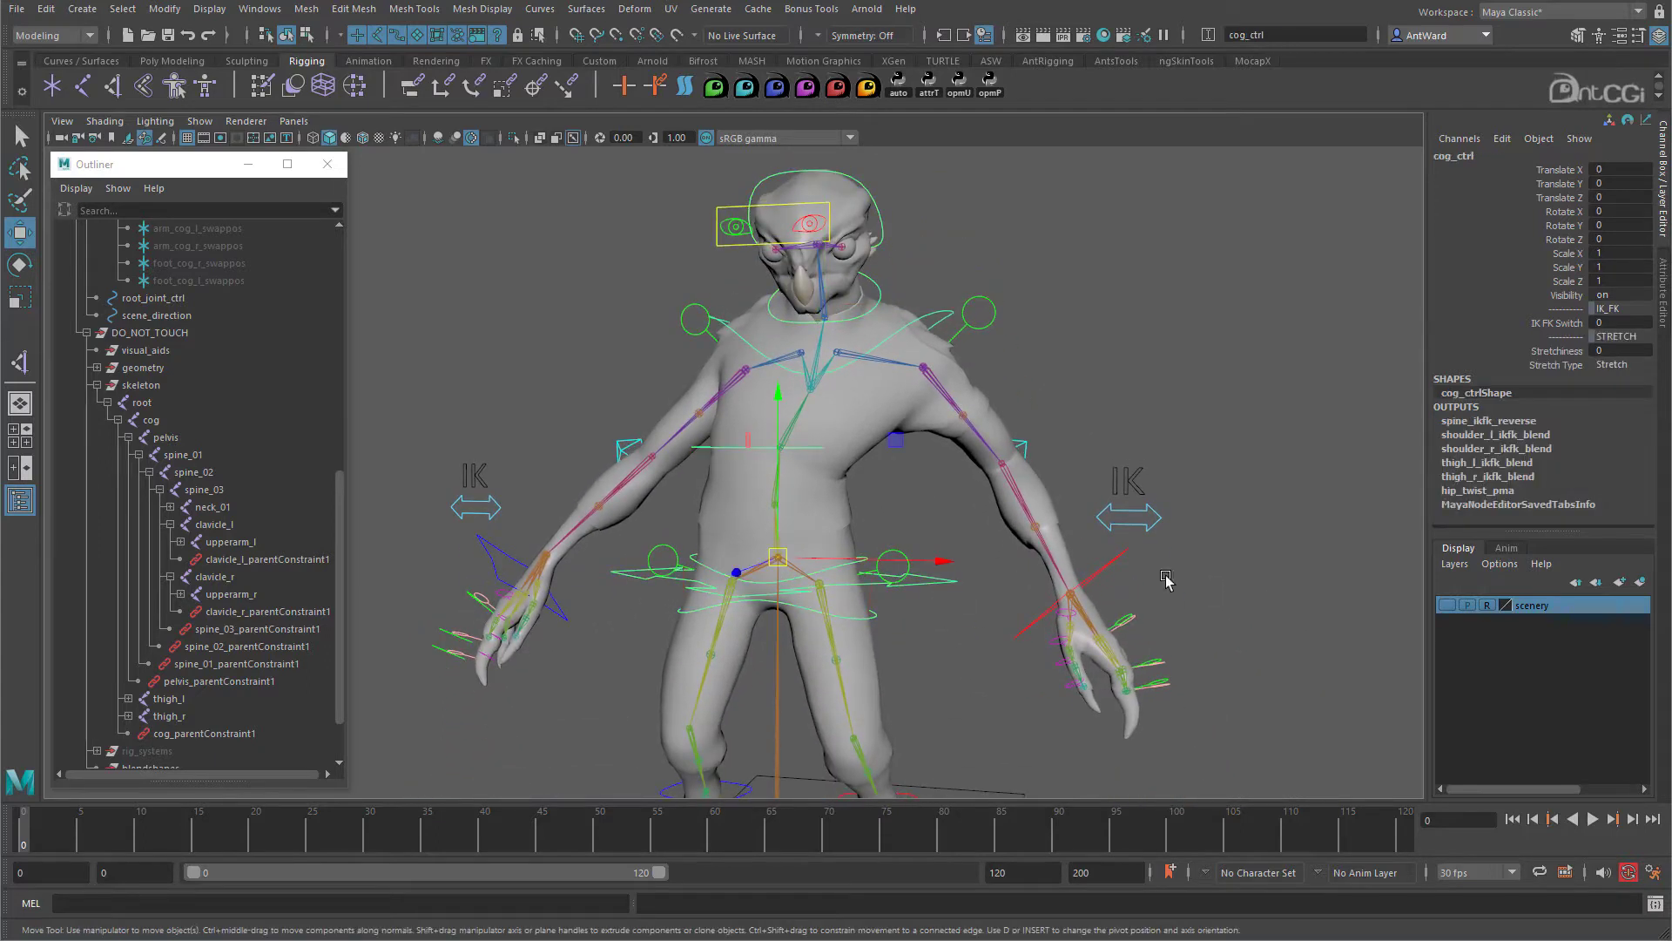
click(1565, 323)
middle_drag(1194, 389, 1205, 389)
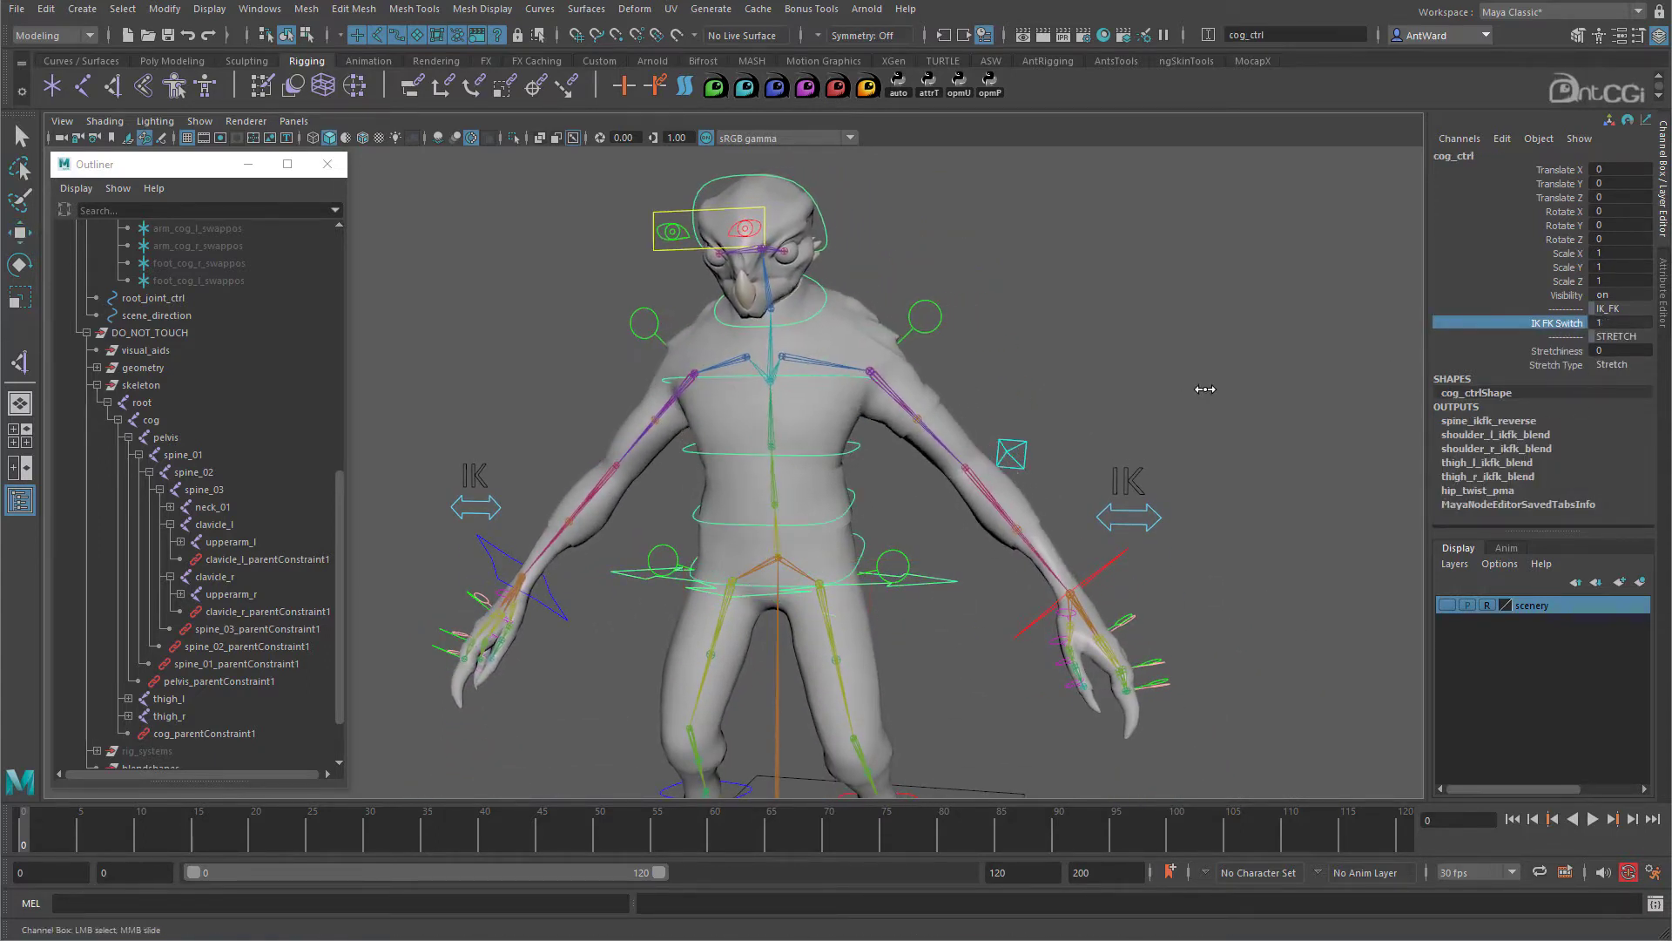
Rotate spine_03_fk_ctrl to test the clavicles, and undo the rotation, the switch change and the shoulder control move.
click(827, 378)
key(e)
drag(815, 381, 802, 394)
key(ctrl+z)
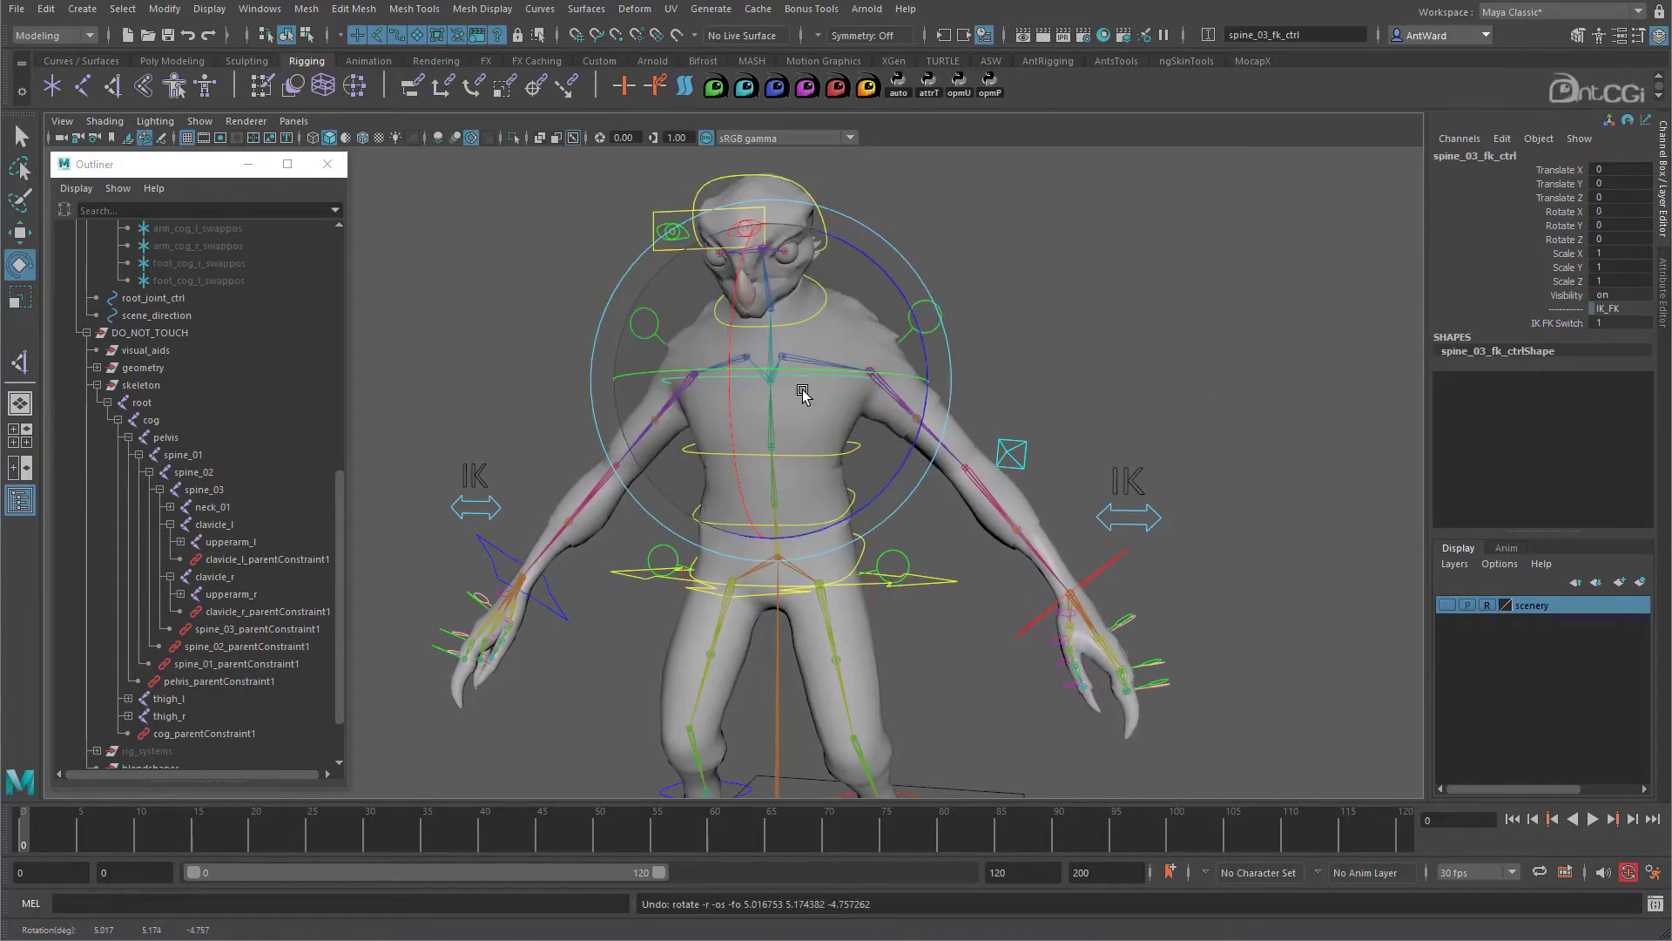
key(ctrl+z)
key(ctrl+z)
key(ctrl+z)
key(ctrl+z)
key(ctrl+z)
Display the local rotation axes on both clavicle_l and clavicle_r.
alt+middle_drag(719, 453, 750, 534)
alt+right_drag(750, 534, 967, 507)
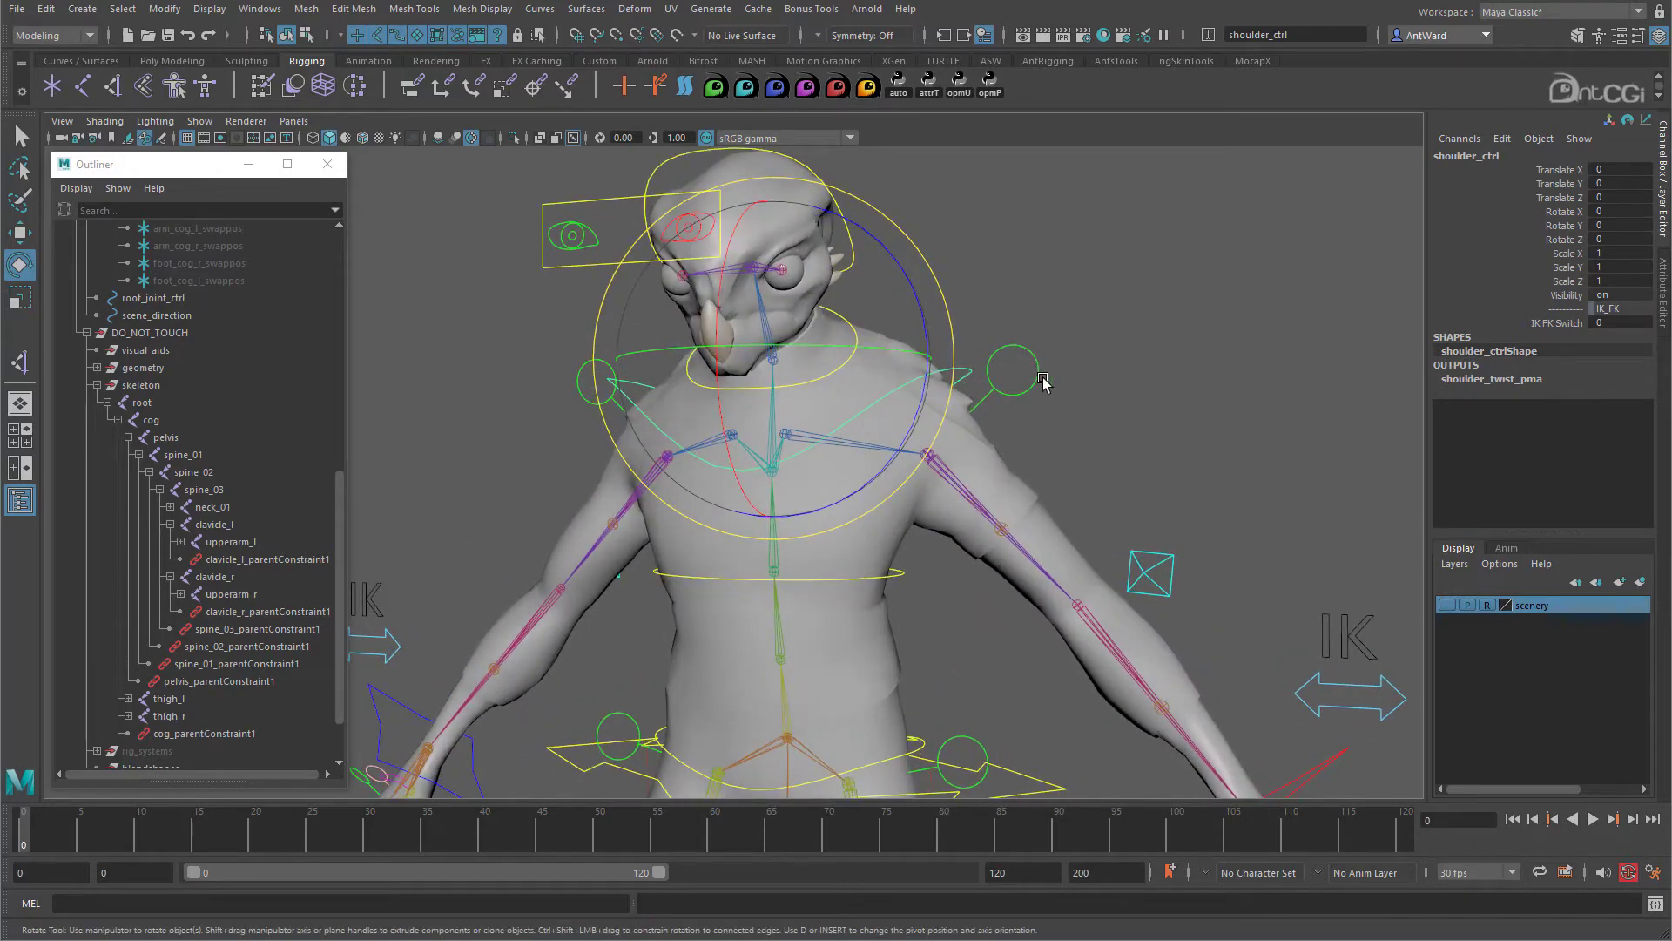
click(1208, 464)
click(877, 447)
key(w)
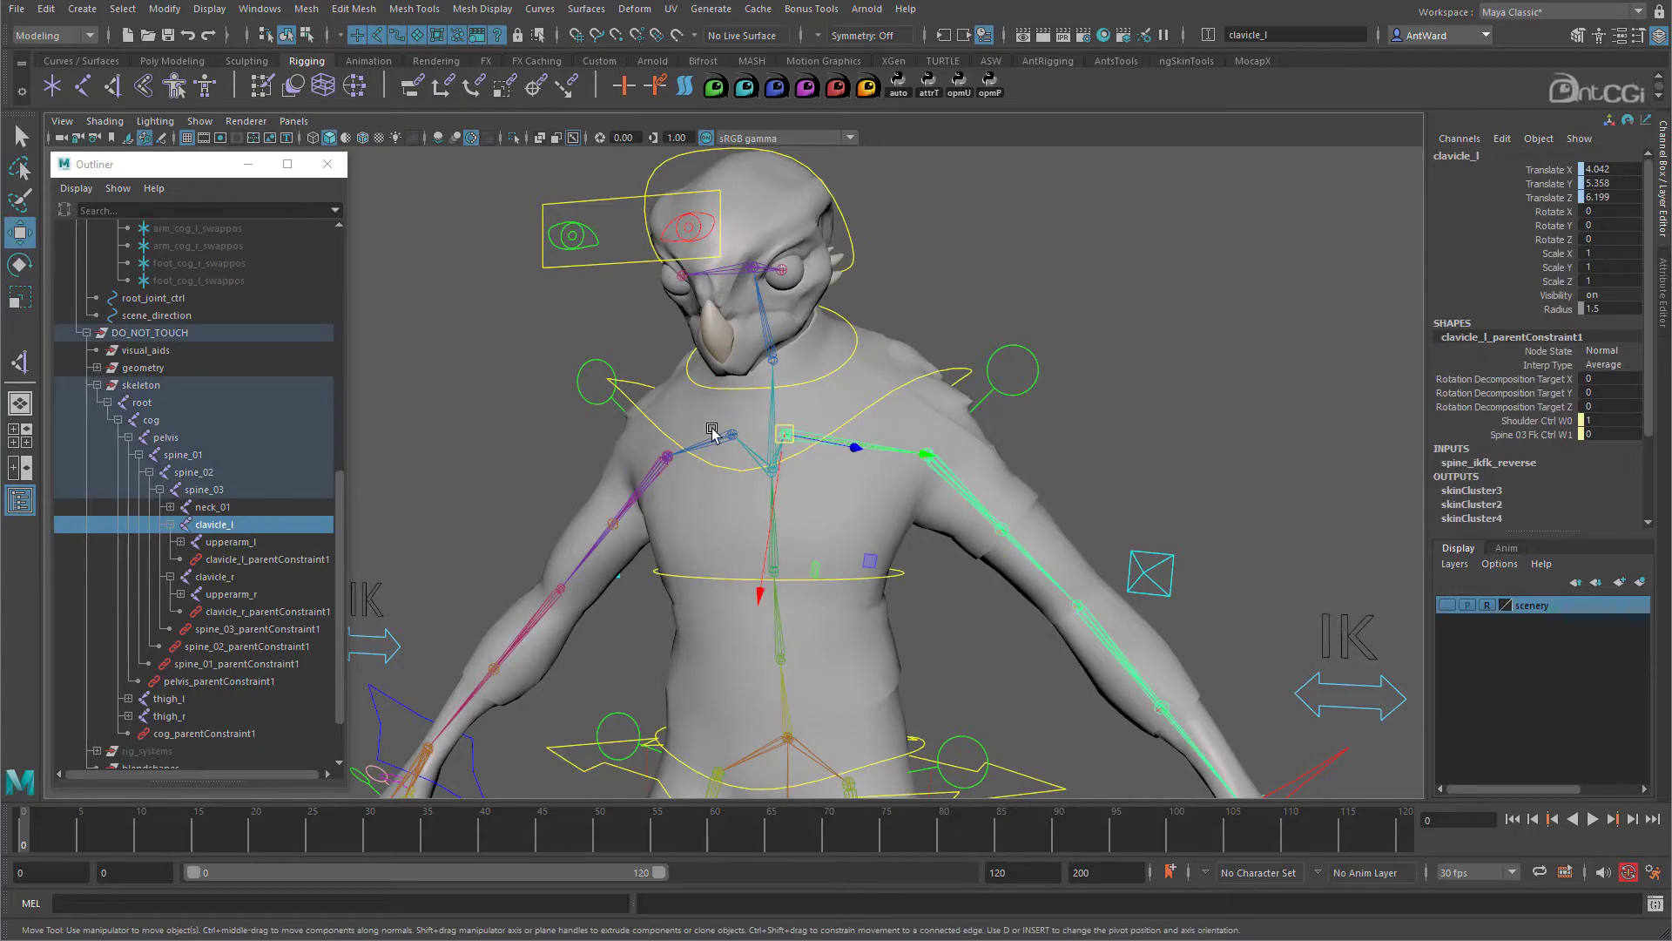
shift+click(720, 438)
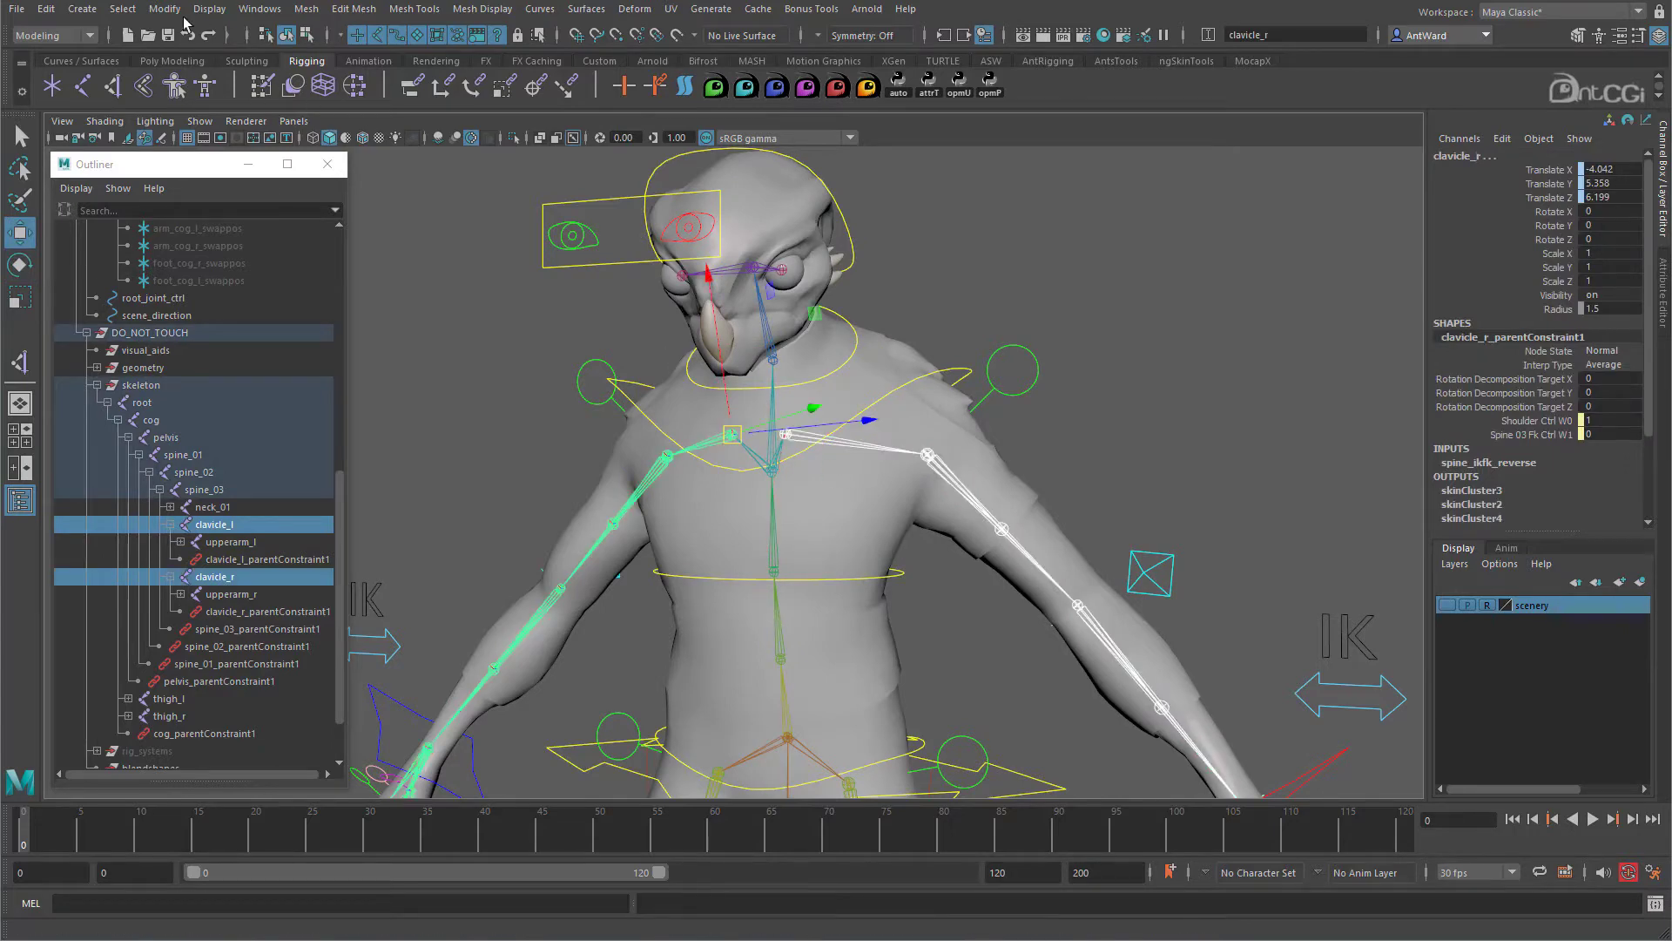
click(209, 8)
mouse_move(504, 215)
click(585, 211)
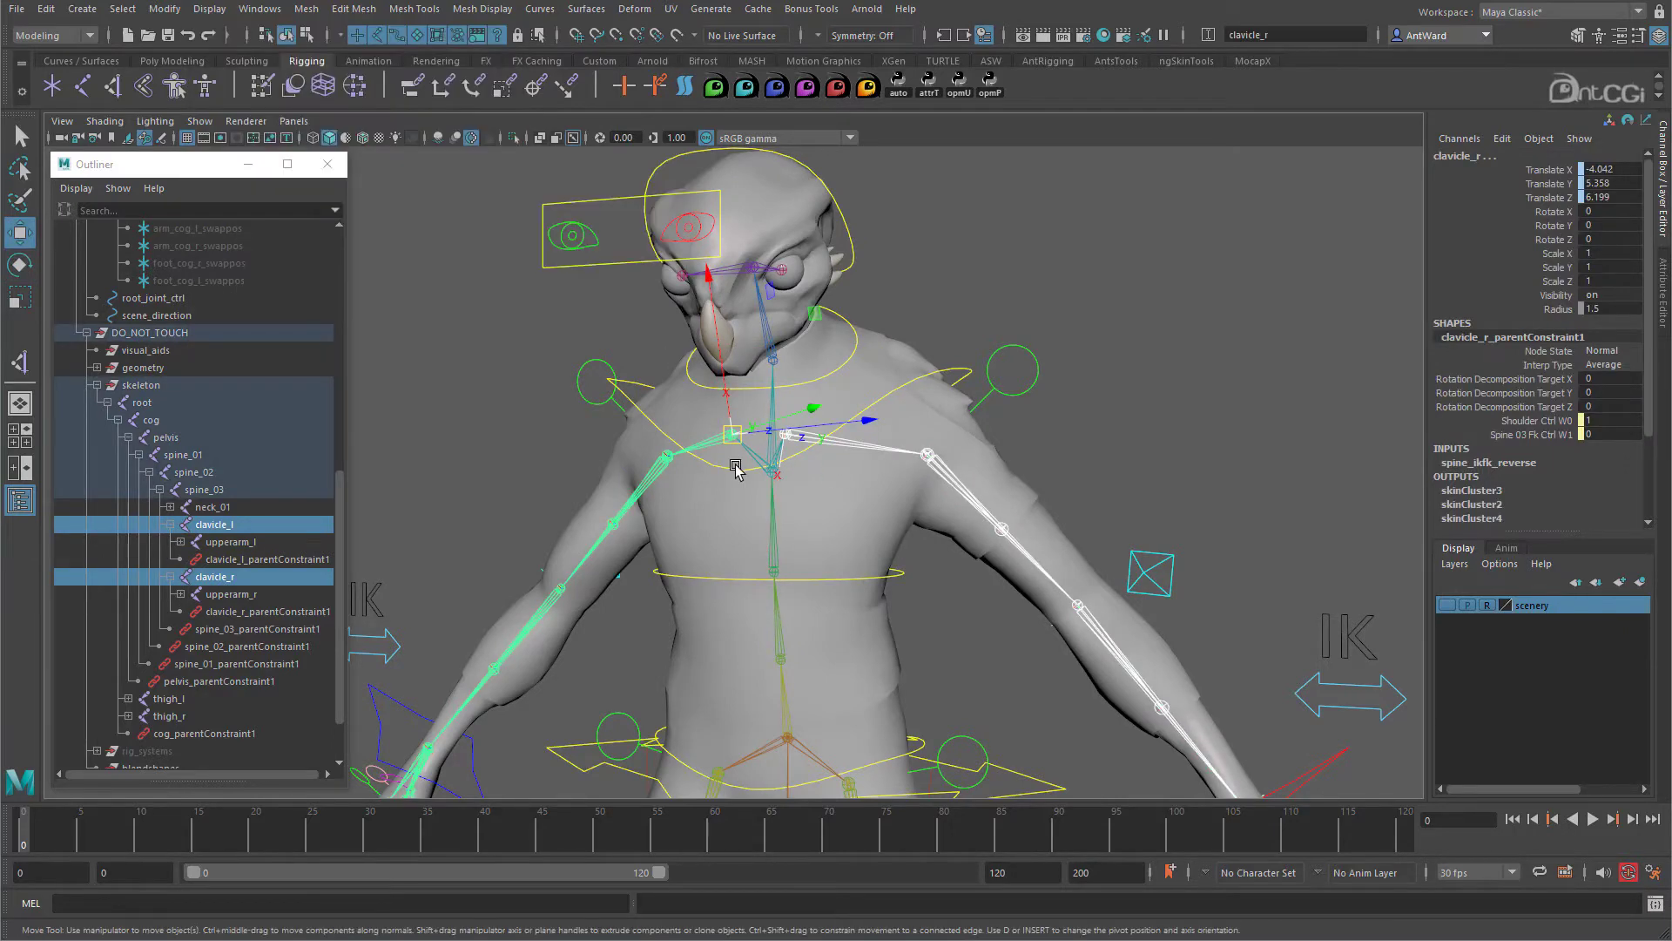
Raise arm_root_l_ctrl to about -8.4, -8.0, -2.3, check the left clavicle's orientation, and clear the selection.
alt+drag(721, 483, 702, 489)
alt+right_drag(702, 489, 1093, 361)
click(967, 477)
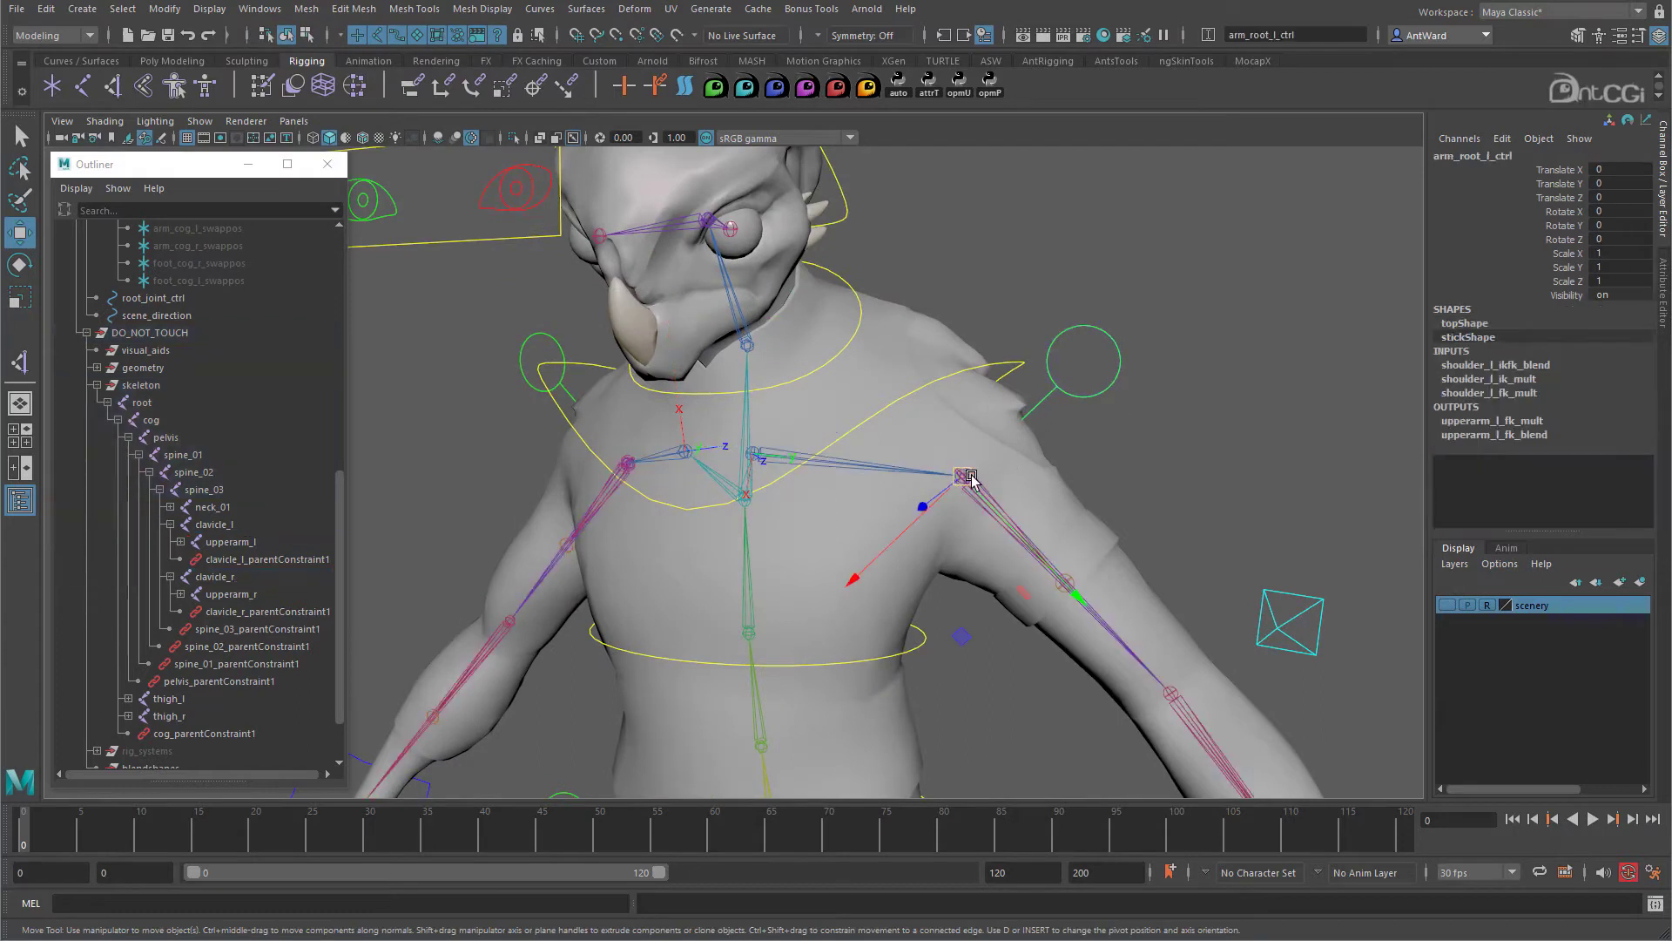
drag(964, 478, 969, 366)
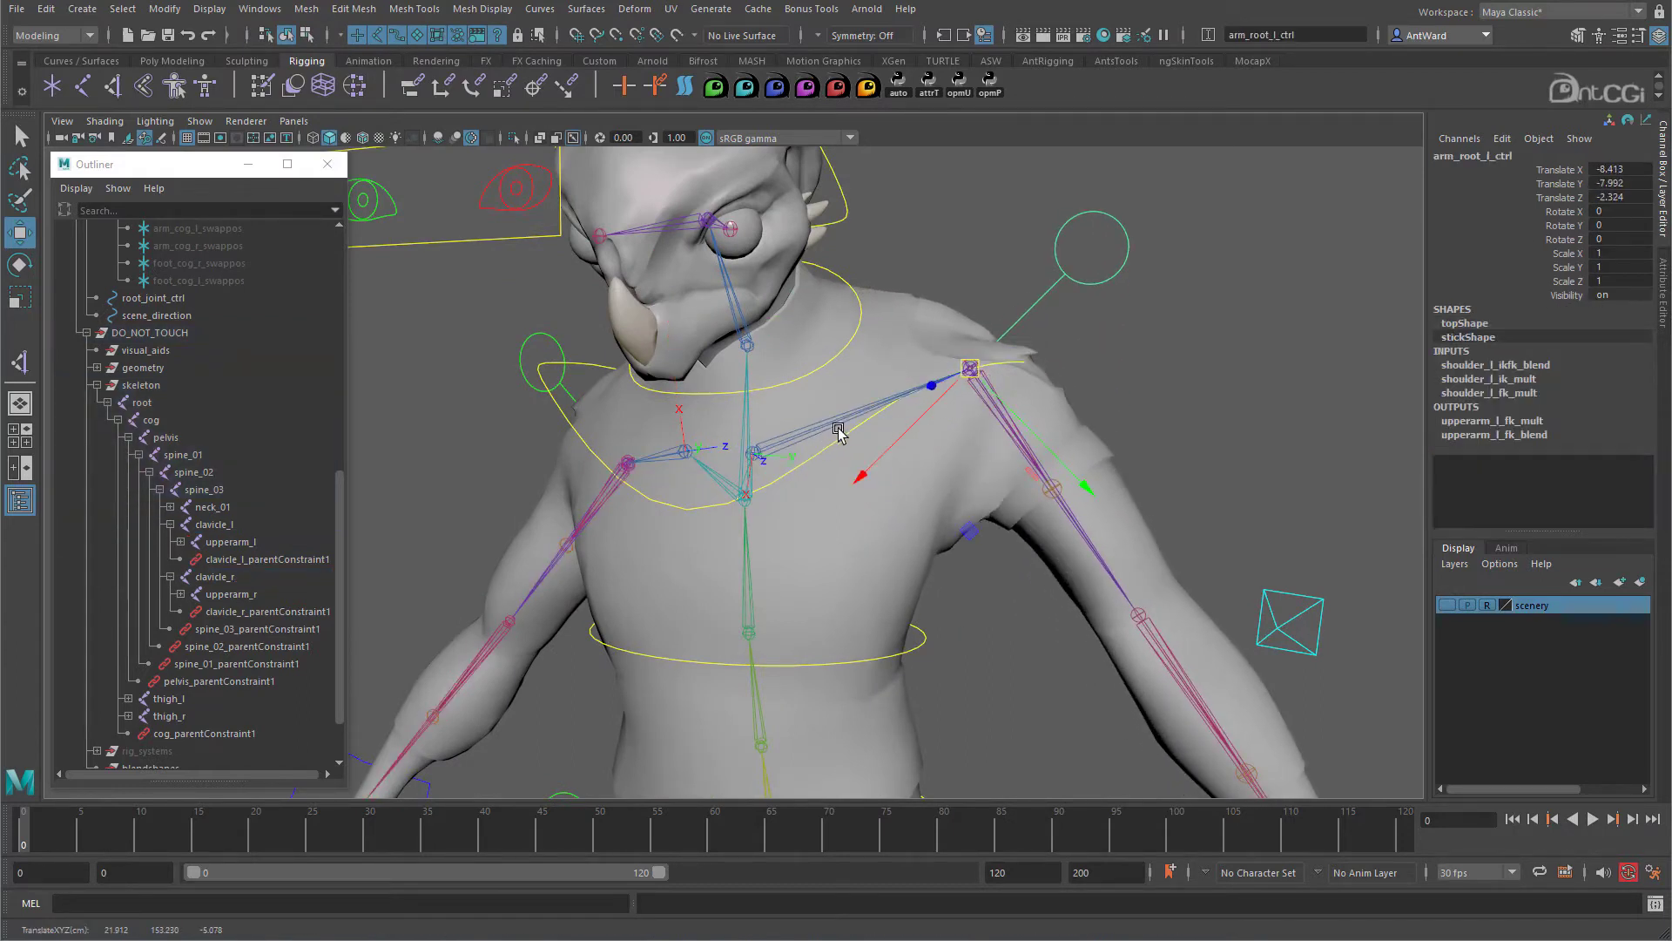
alt+drag(838, 431, 1057, 467)
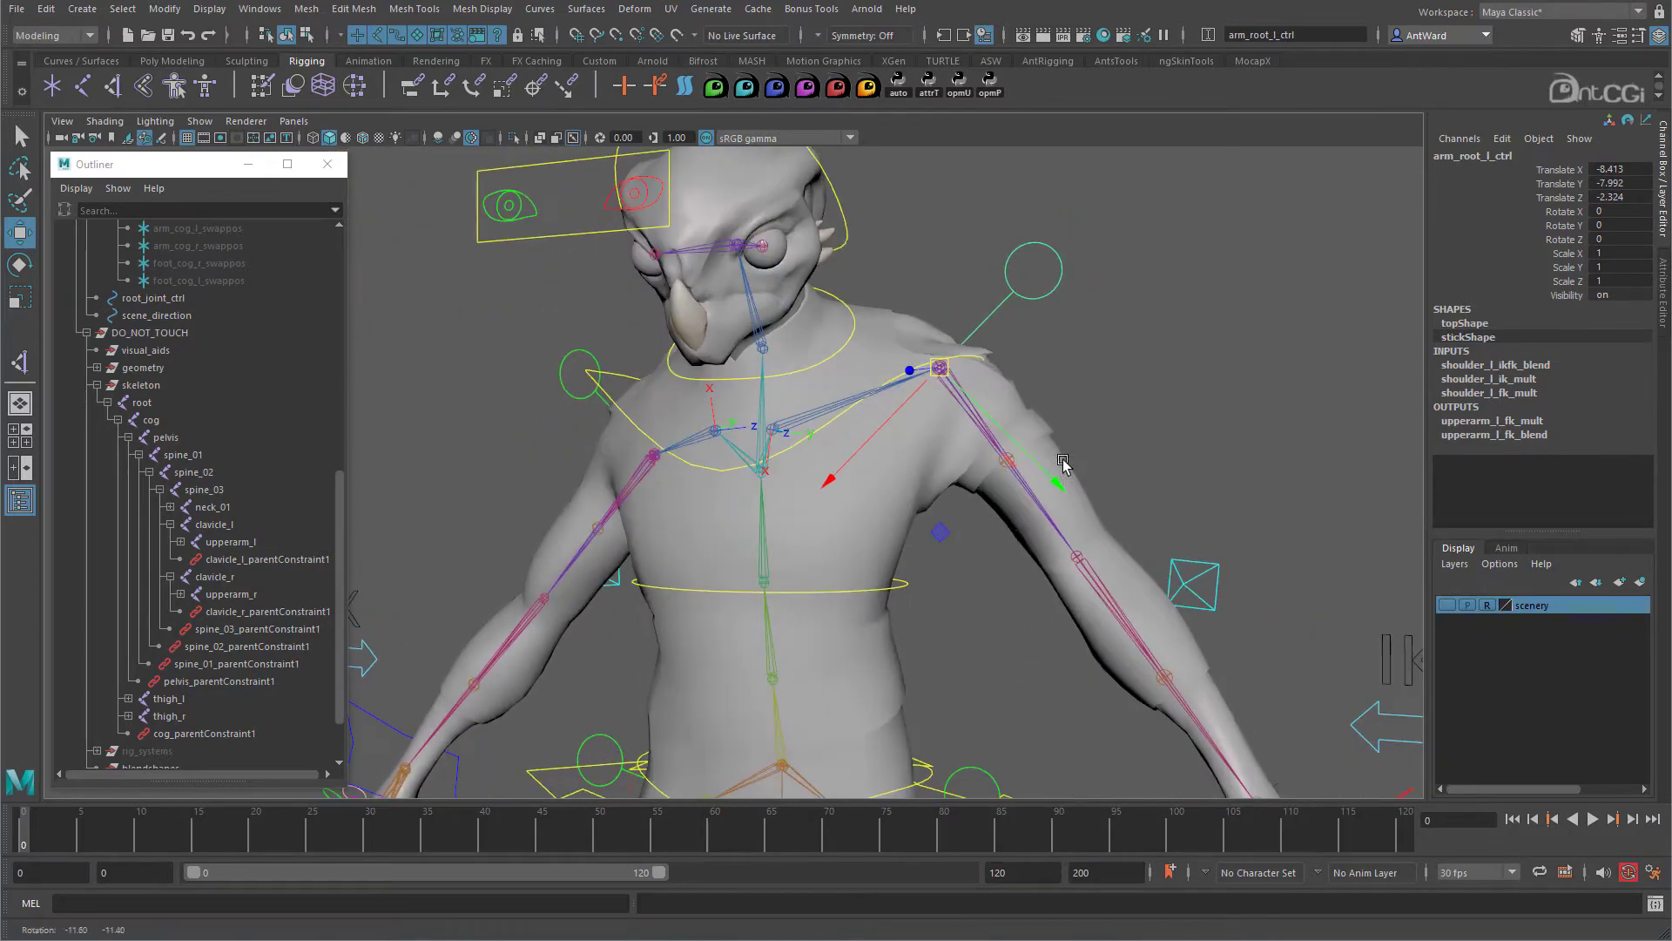
click(1134, 443)
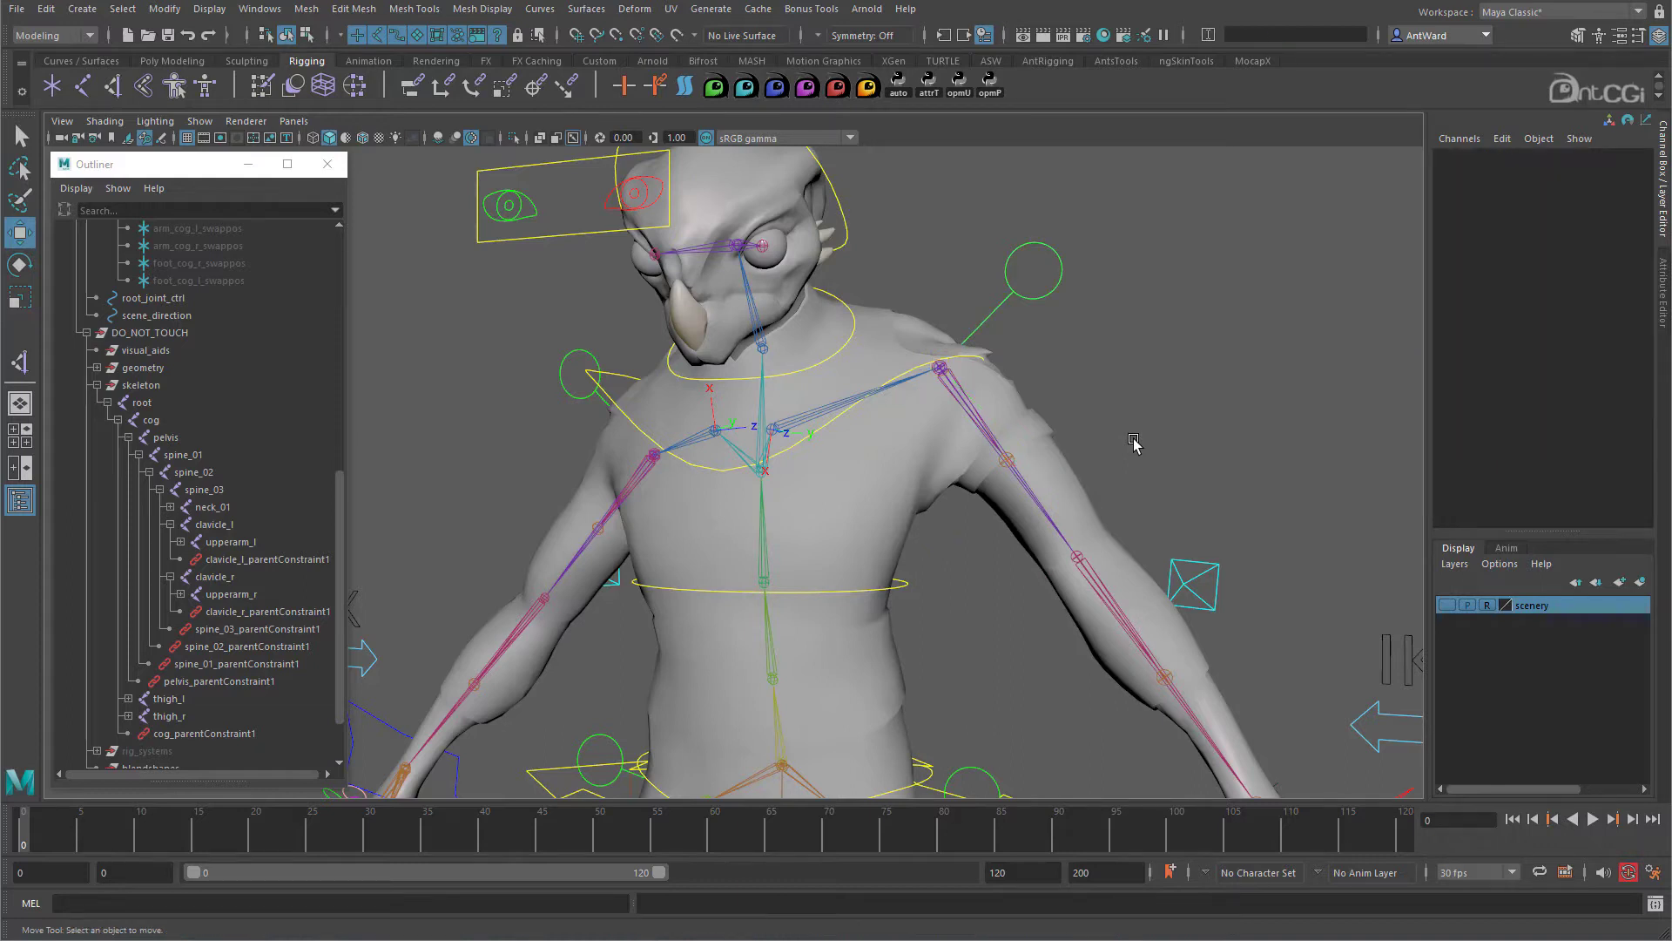
Create a locator and match its transforms to the spine_03 joint.
key(space)
drag(973, 374, 1012, 651)
alt+drag(775, 514, 792, 540)
click(758, 465)
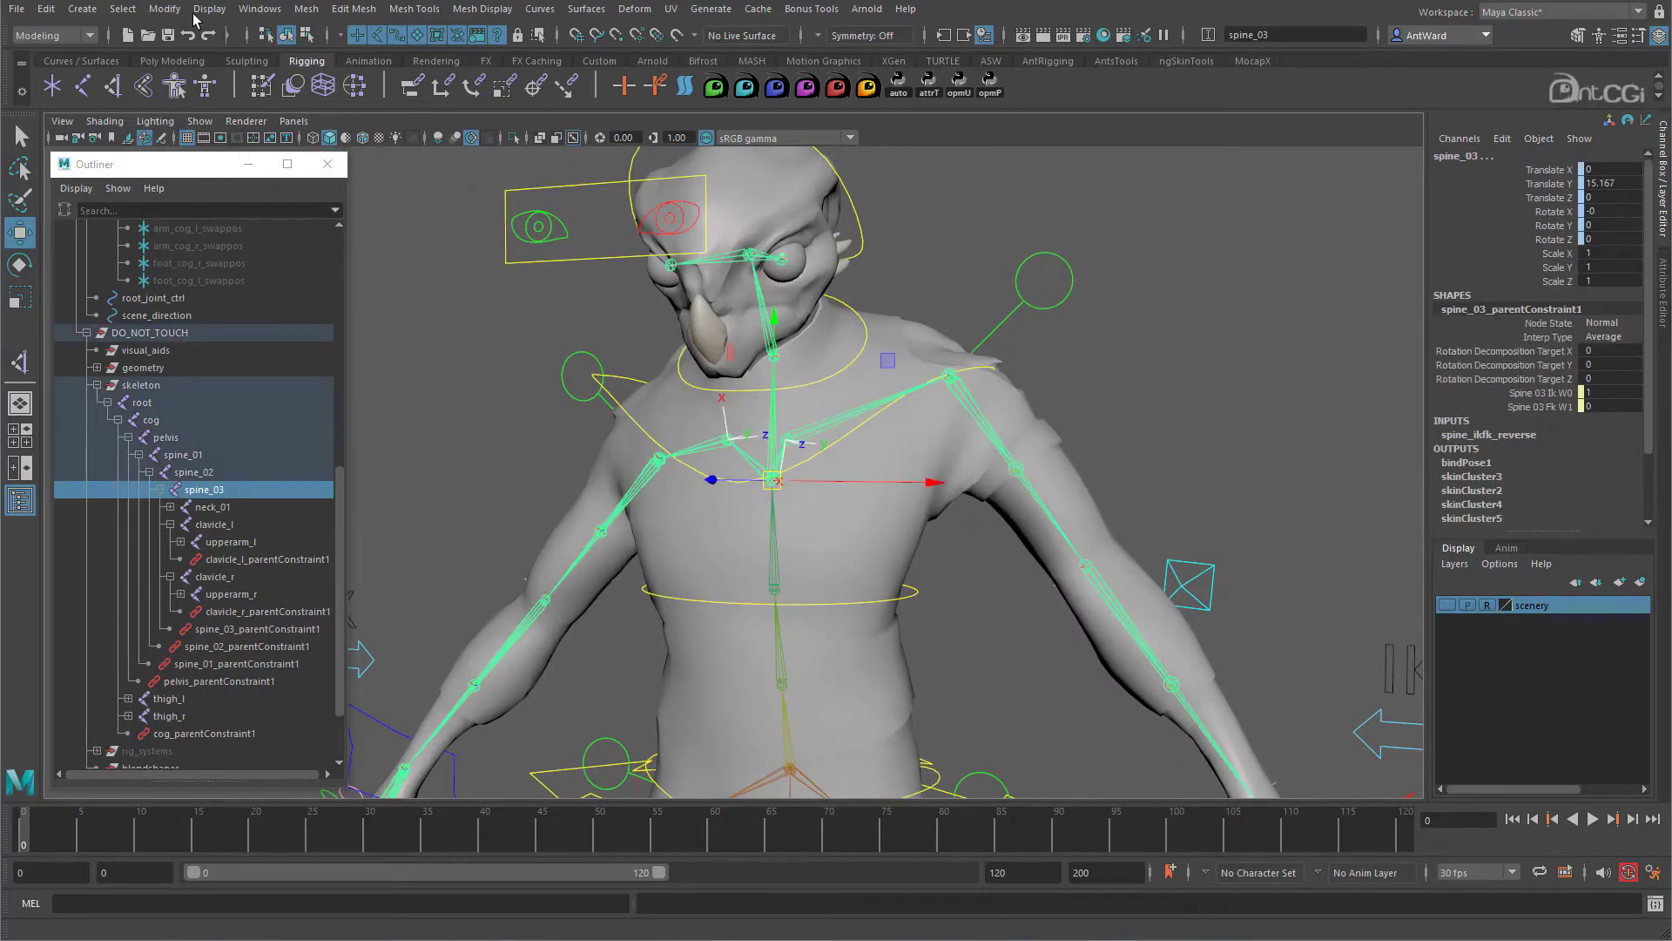
click(164, 8)
click(378, 105)
Move the locator behind the creature's back to about Z -24.6 and scale it uniformly to about 3.26.
scroll(216, 535, down, 3)
click(146, 697)
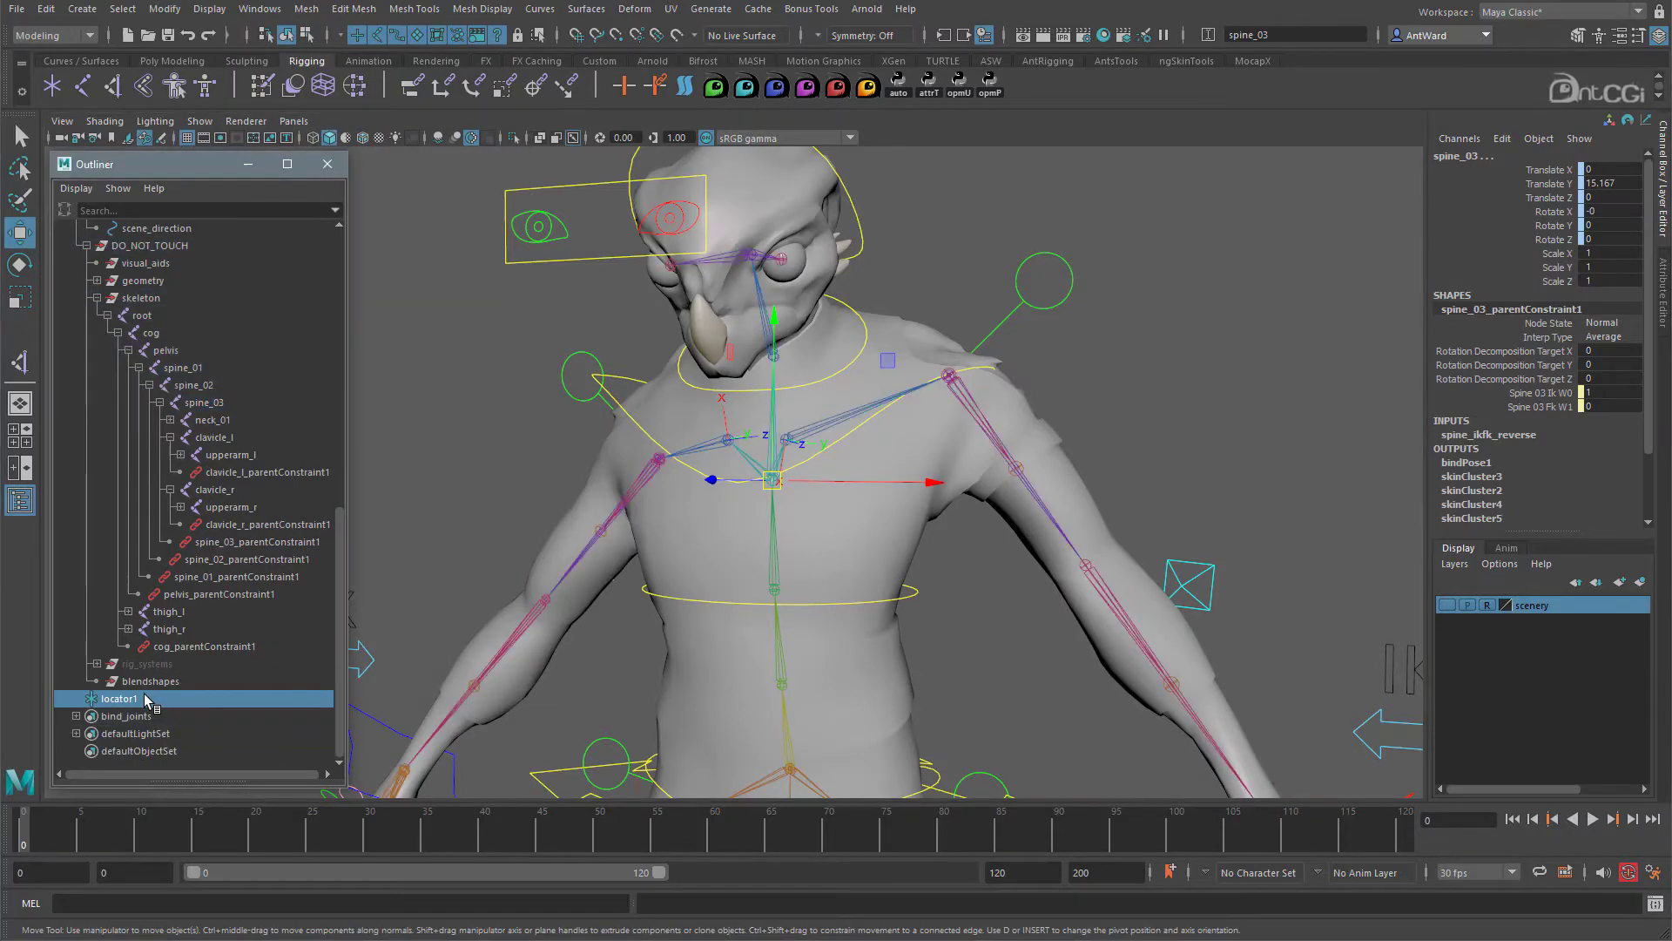
alt+drag(664, 534, 703, 482)
key(r)
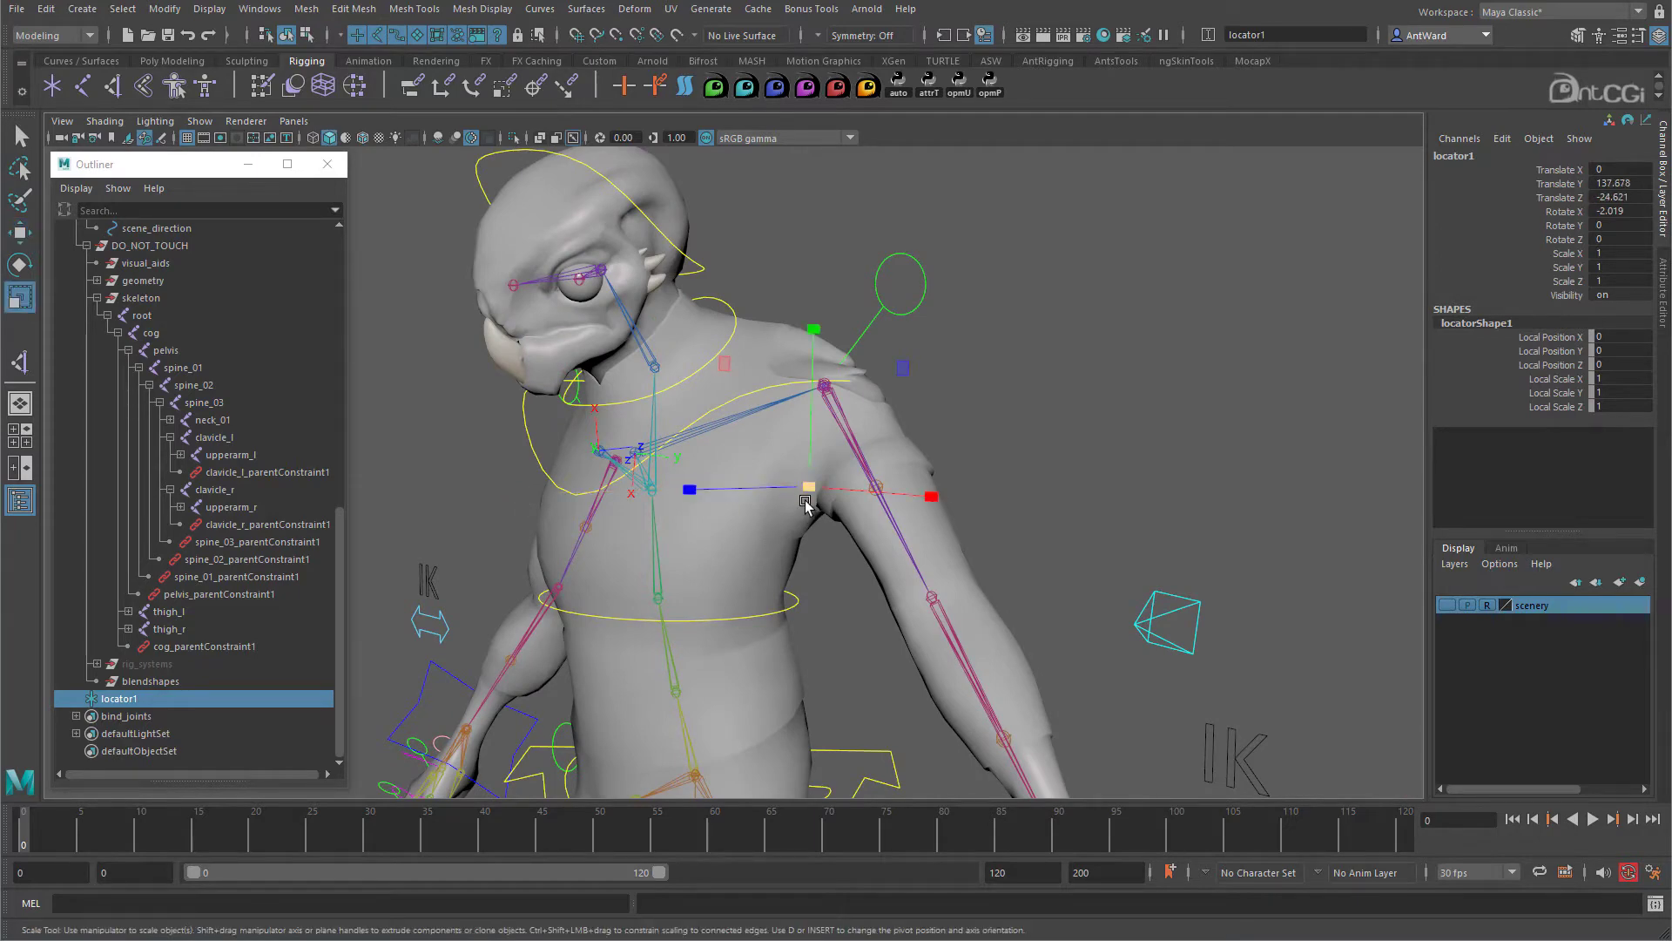
drag(802, 496, 741, 528)
alt+middle_drag(741, 528, 776, 525)
alt+drag(778, 531, 969, 446)
Raise the locator to the height of the clavicle joints in the front view, at about Y 144.8.
key(w)
key(space)
key(space)
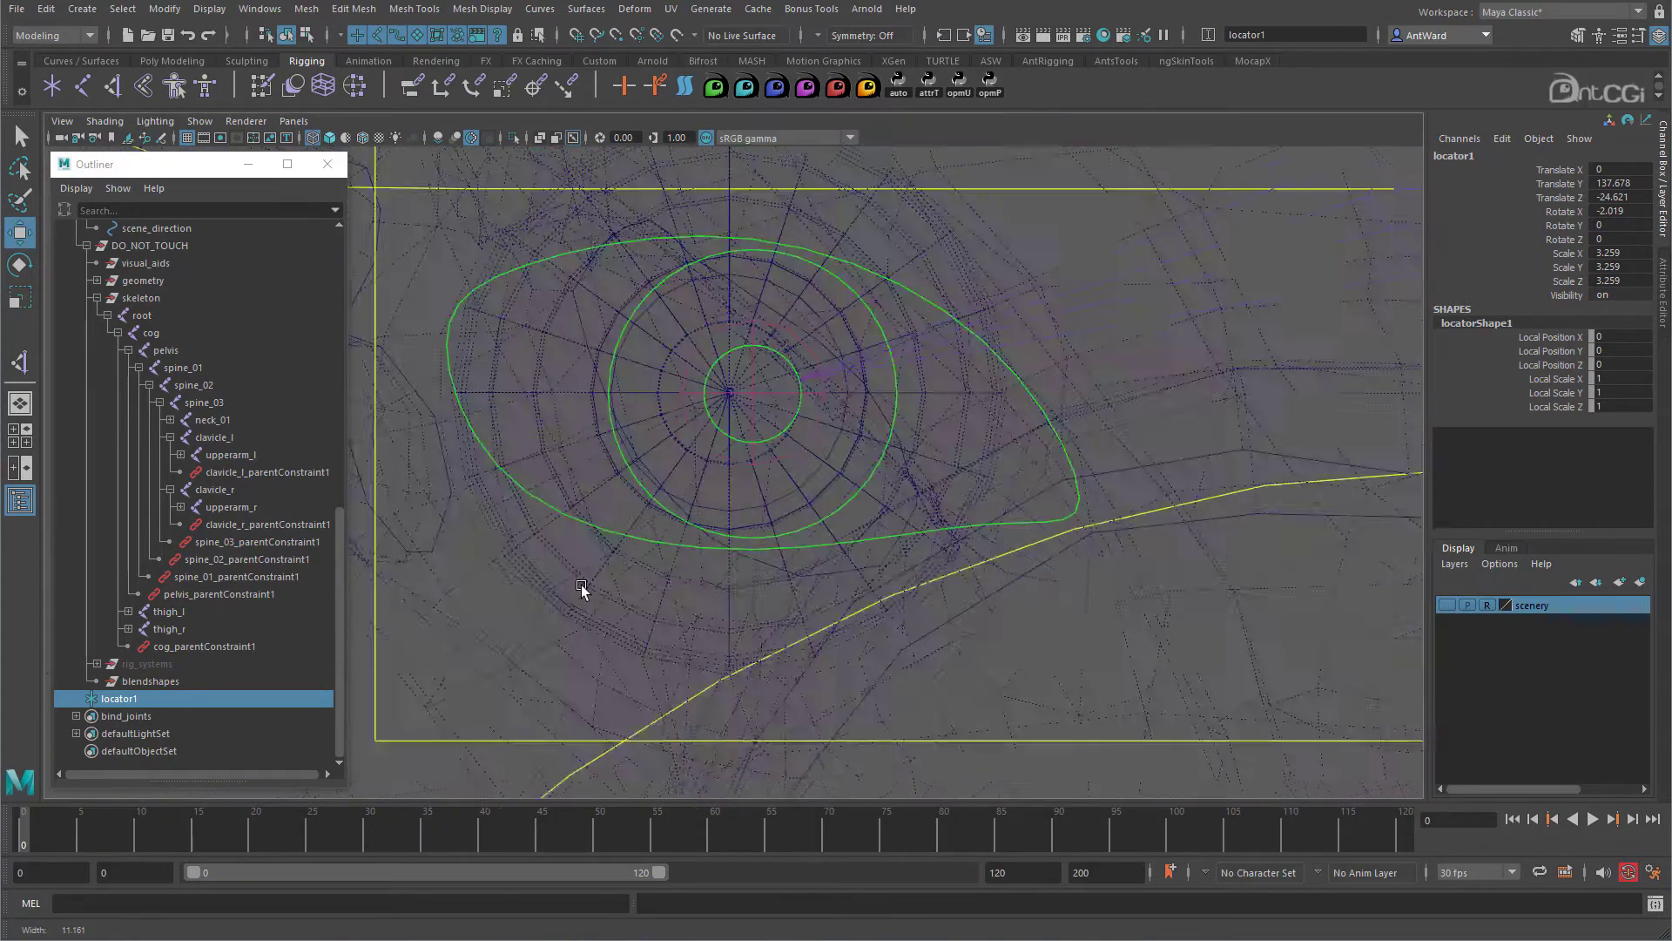
key(f)
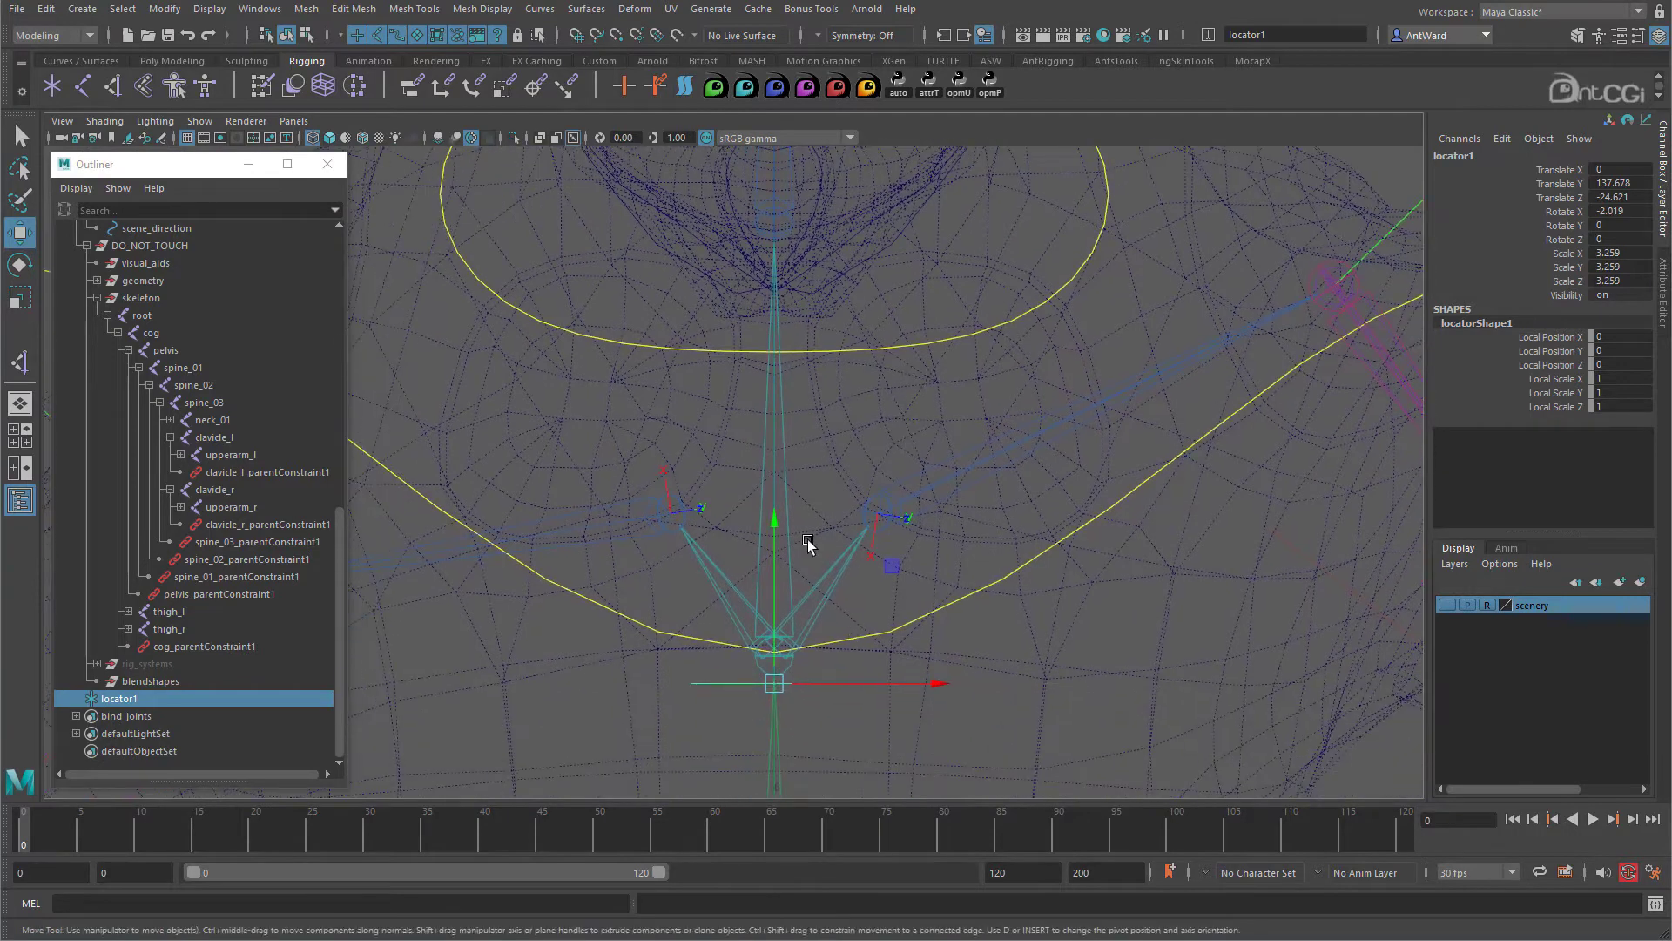
drag(781, 521, 785, 340)
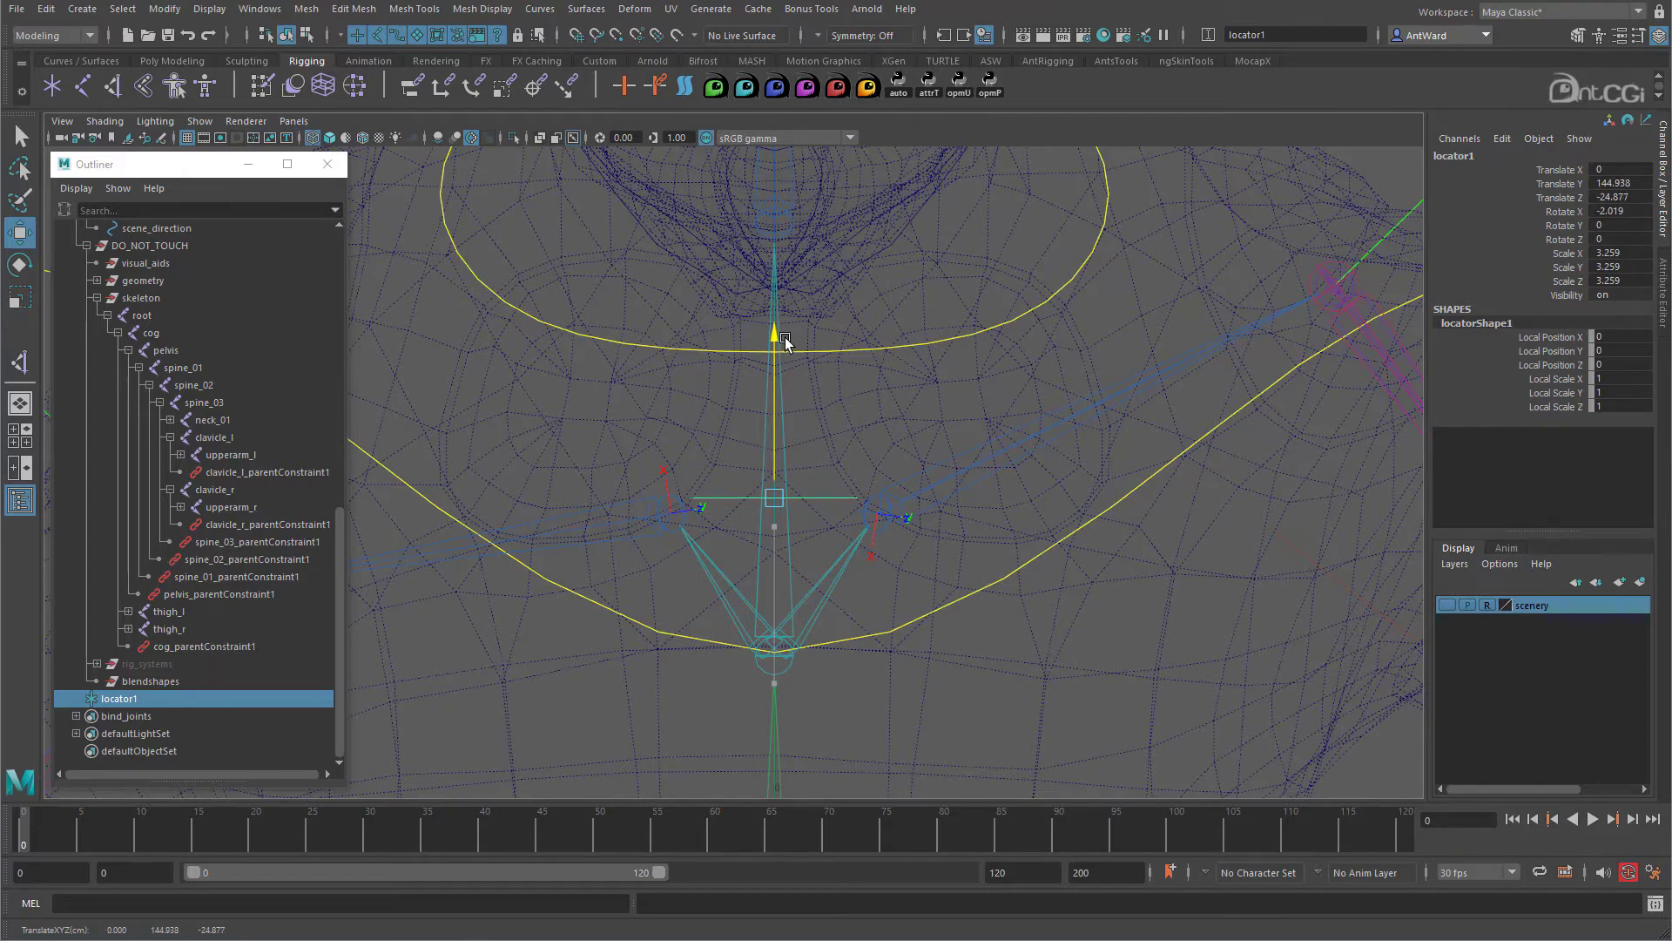
drag(785, 337, 785, 341)
key(space)
key(space)
Rename the locator as clavicle_aim.
alt+drag(1191, 261, 753, 388)
alt+drag(1199, 312, 1225, 311)
click(1476, 156)
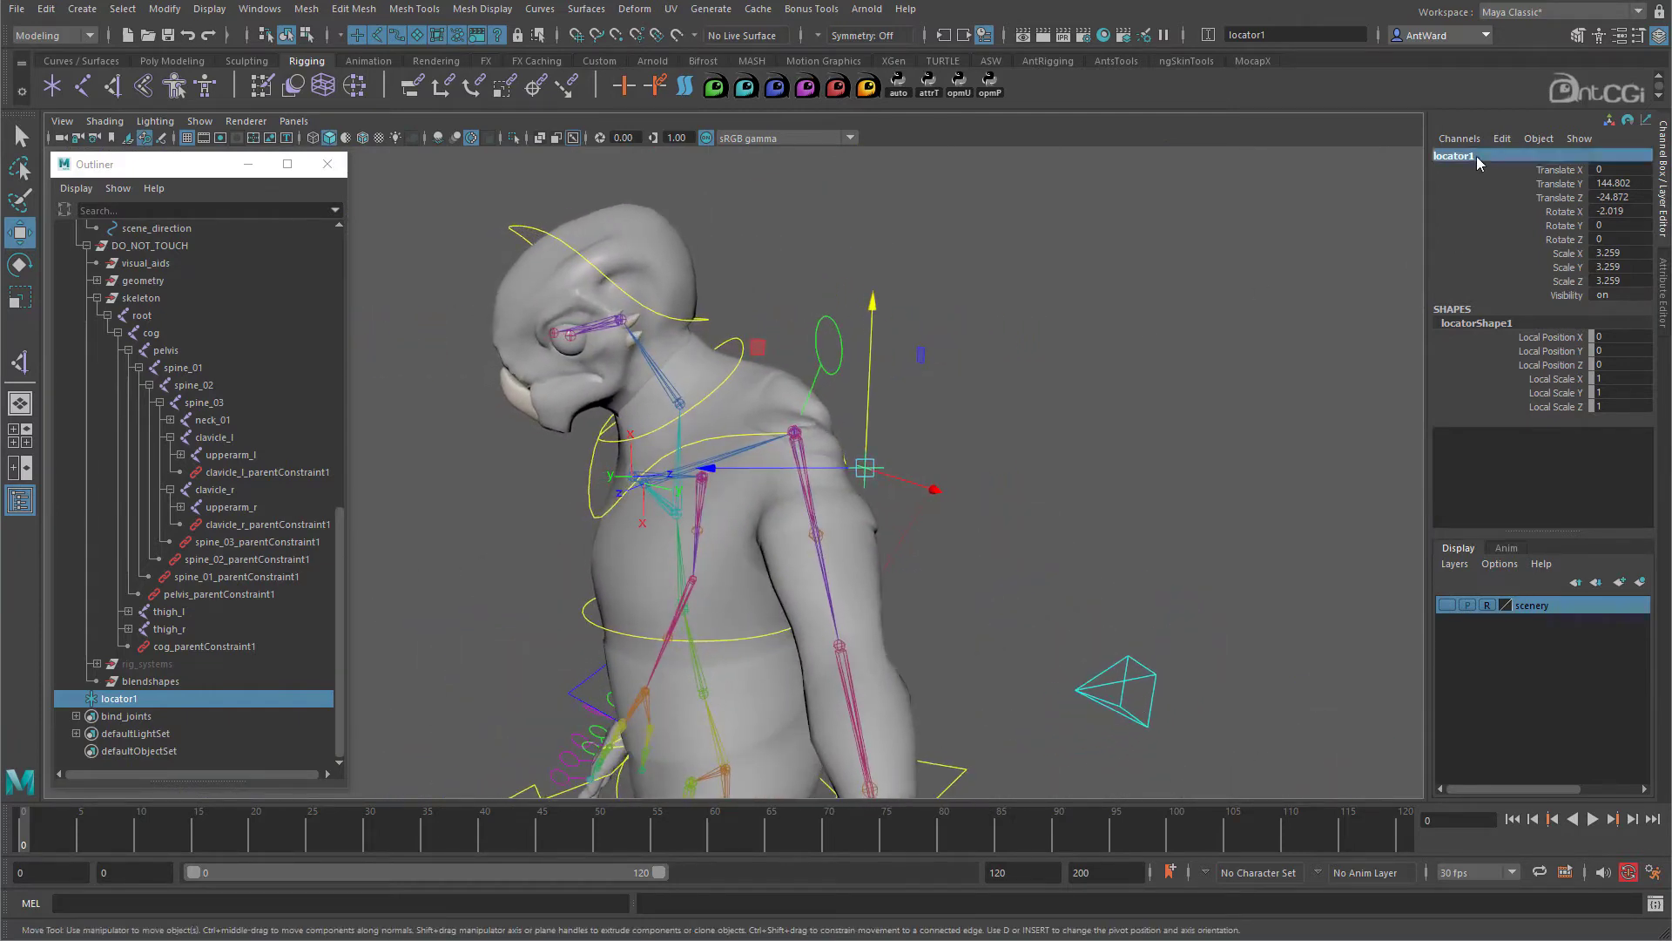
text(d)
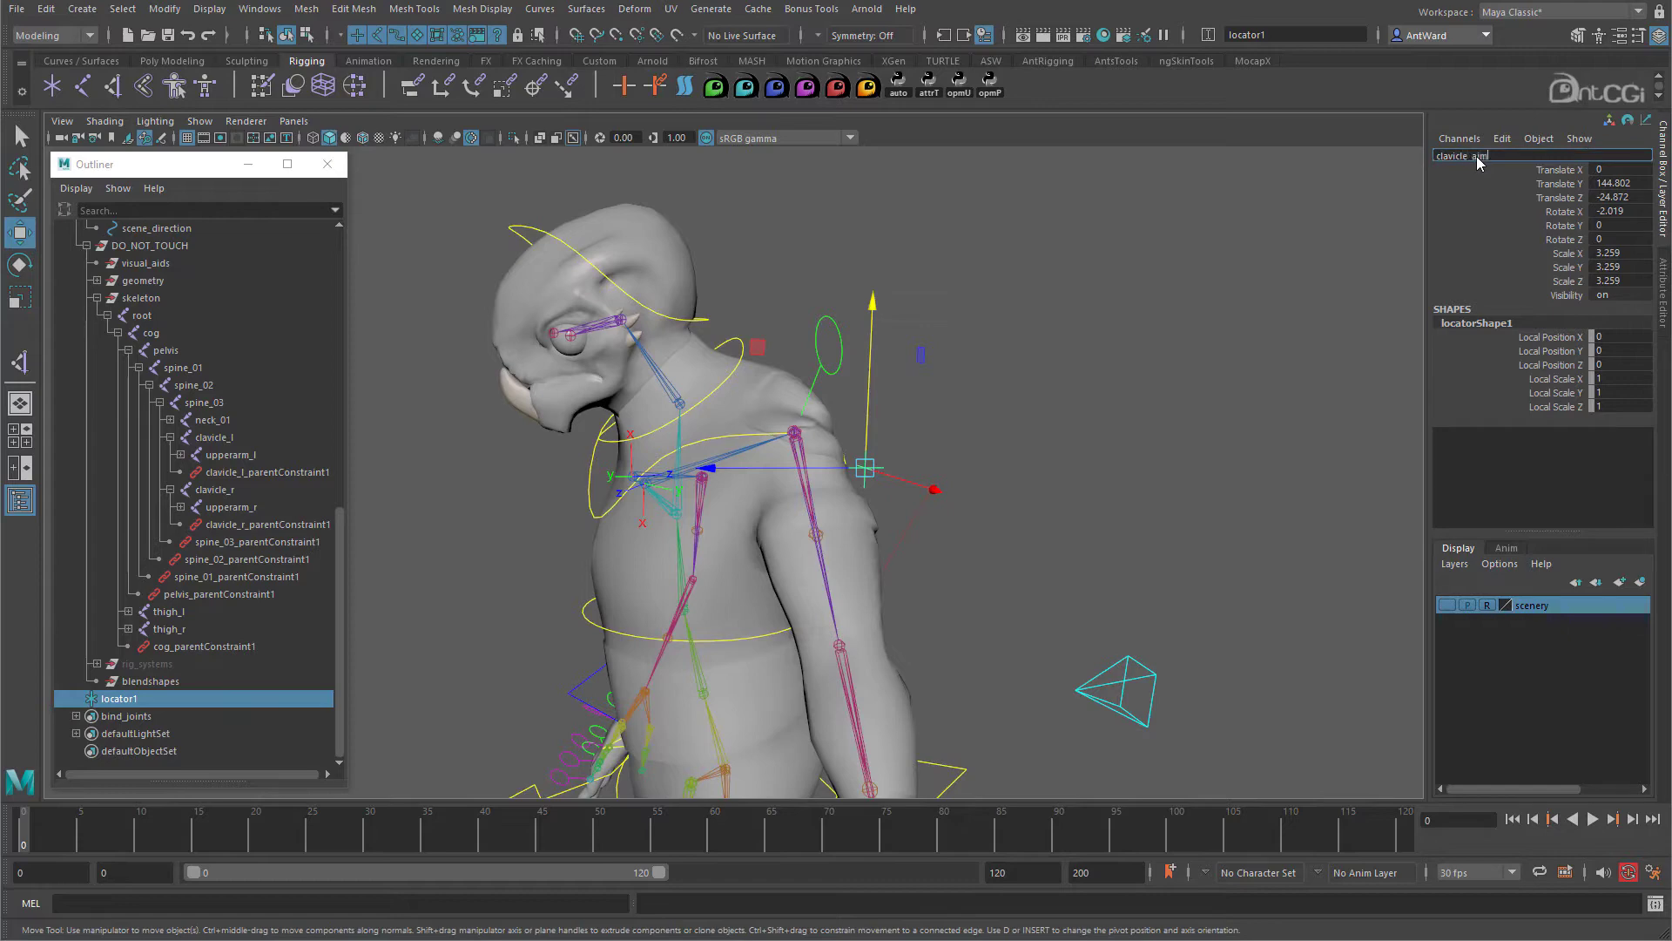
key(Return)
alt+drag(694, 580, 854, 537)
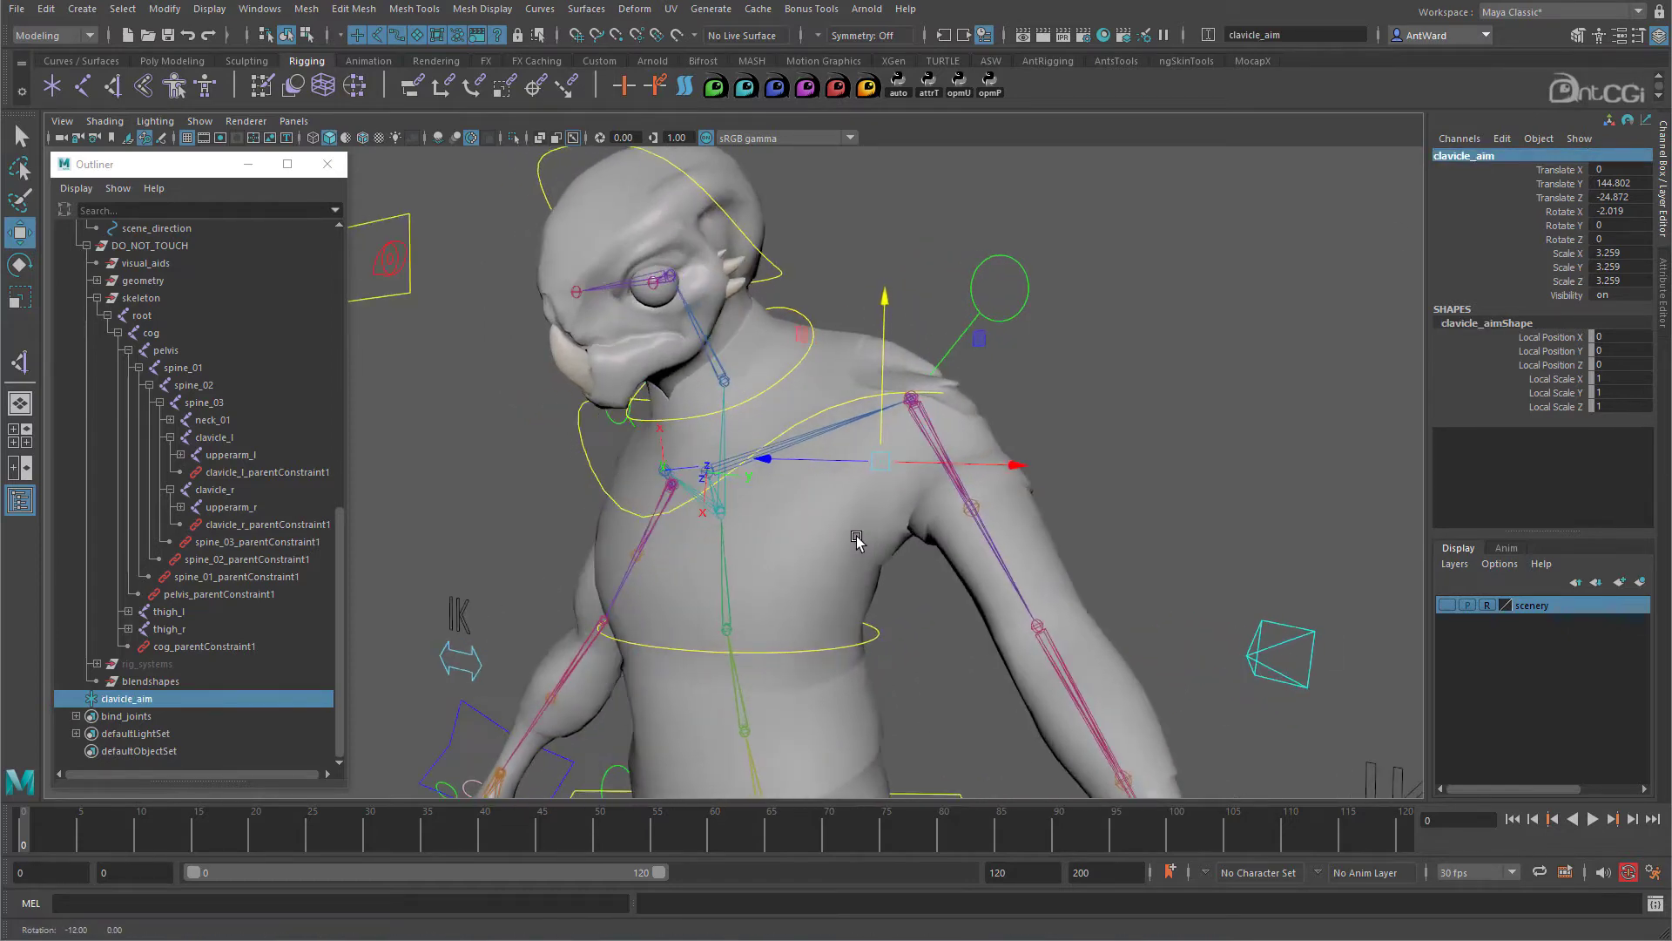
Parent the clavicle_aim locator under the spine_03 joint.
shift+click(711, 514)
key(p)
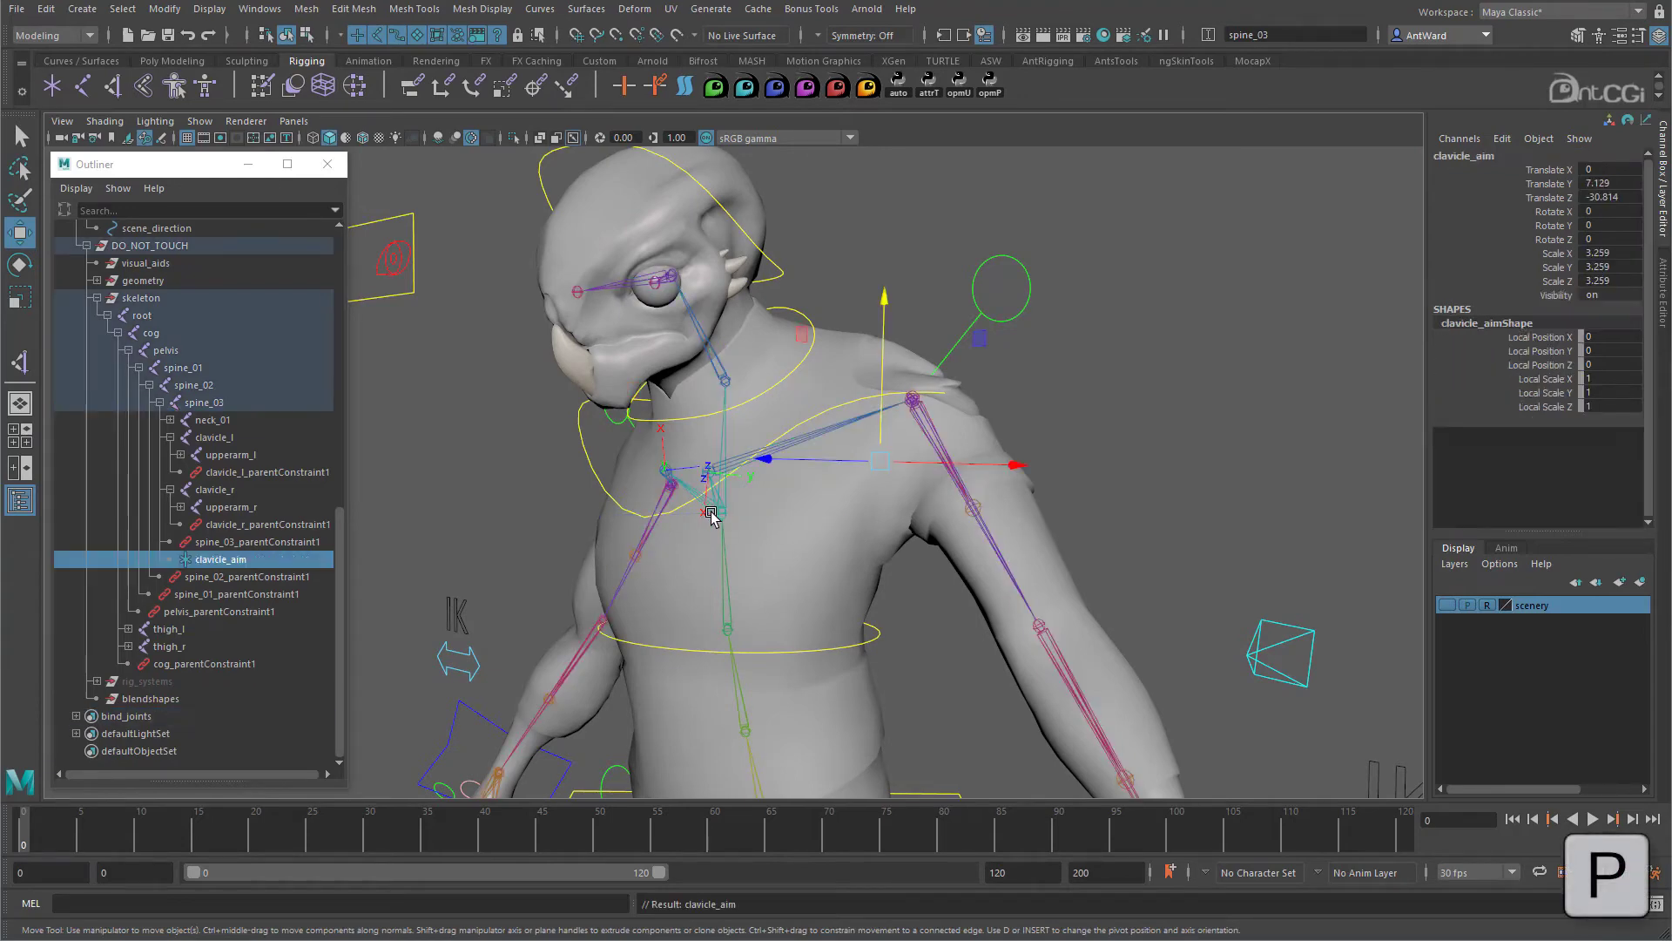
Rotate the shoulder control to test how the clavicle_aim locator follows, and undo the rotation.
alt+drag(728, 478, 860, 566)
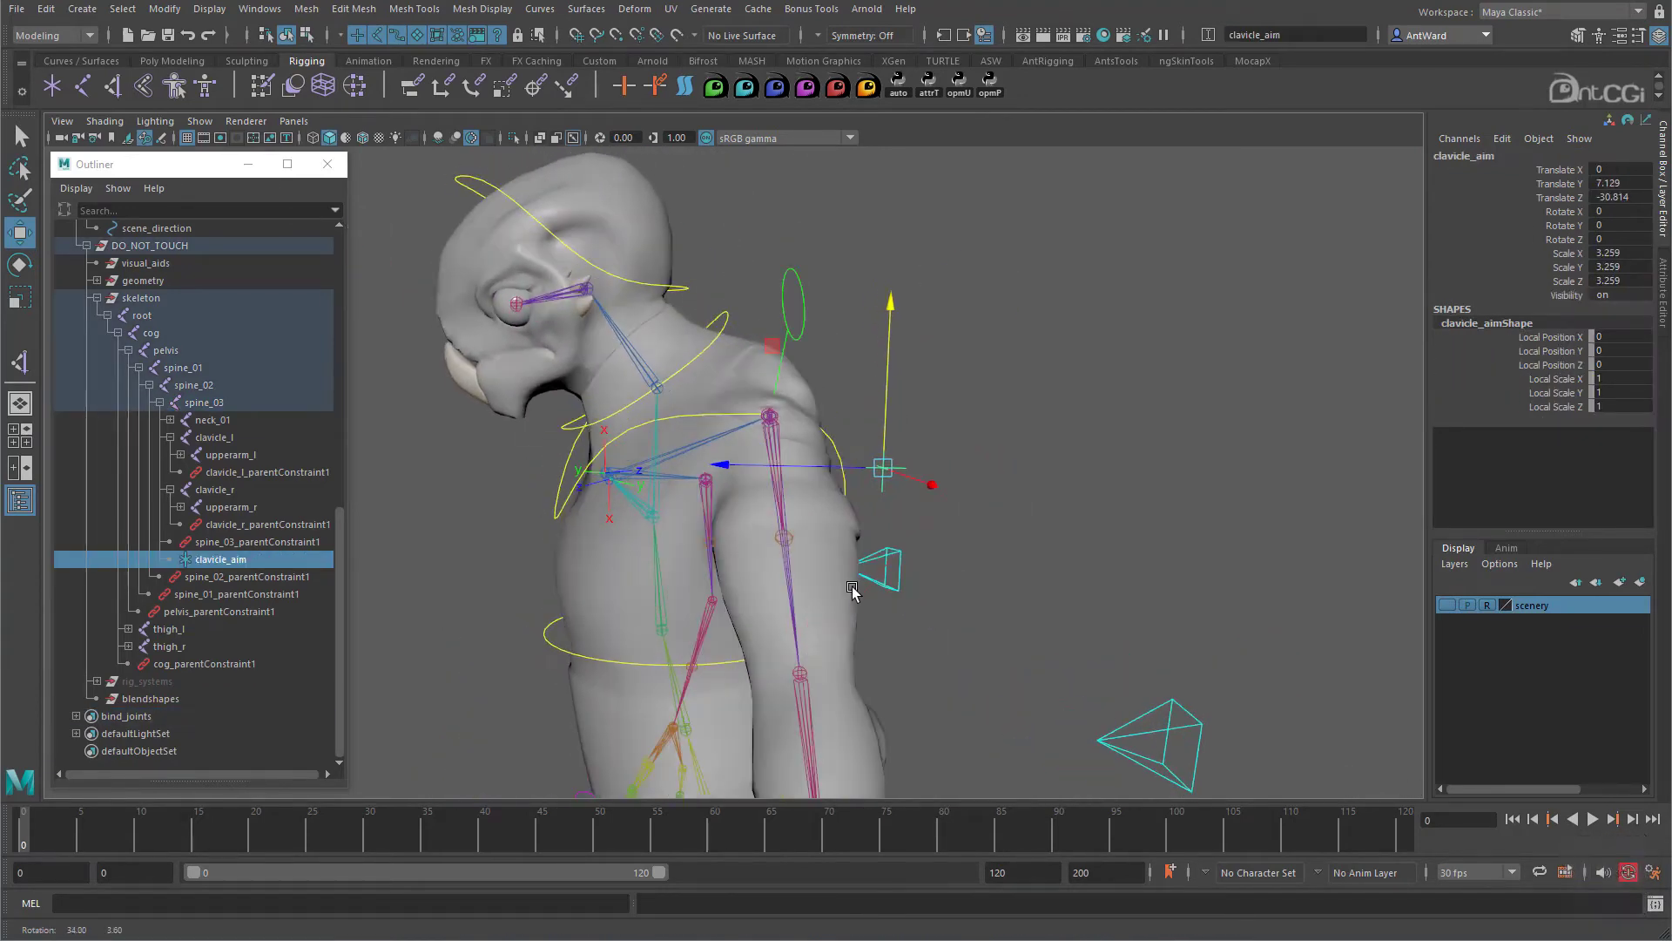
click(846, 465)
key(e)
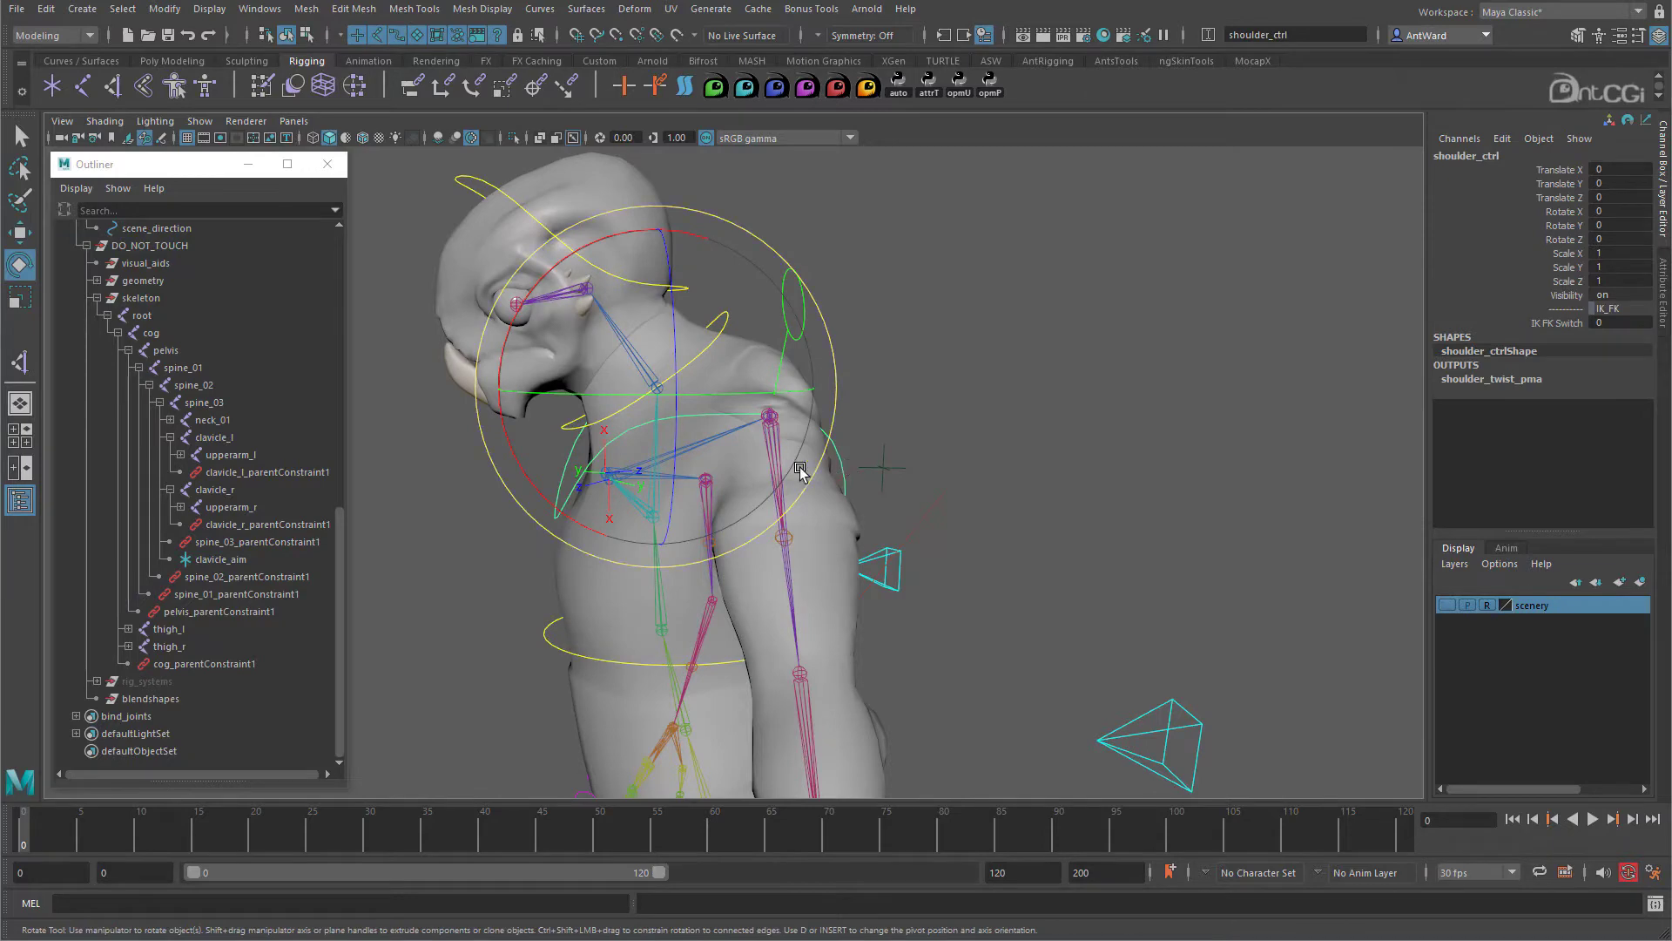
drag(805, 478, 874, 584)
key(ctrl+z)
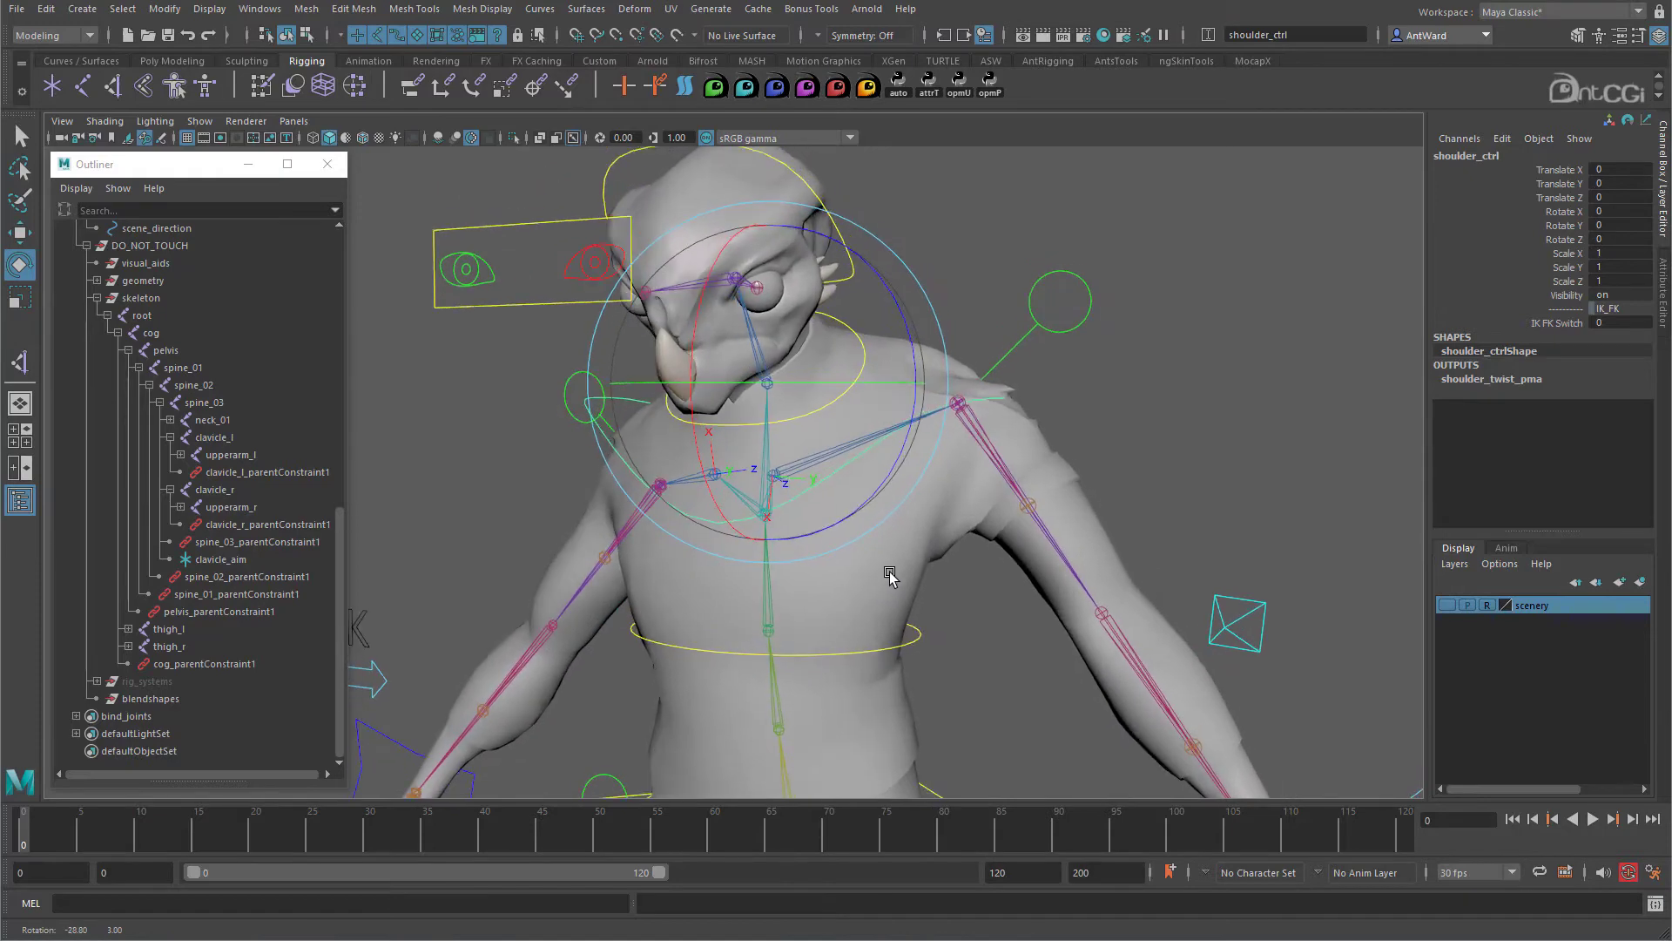
Select arm_root_l_ctrl and add the clavicle_l joint to the selection, and open the Aim Constraint options.
click(848, 493)
alt+drag(847, 493, 819, 503)
click(1052, 324)
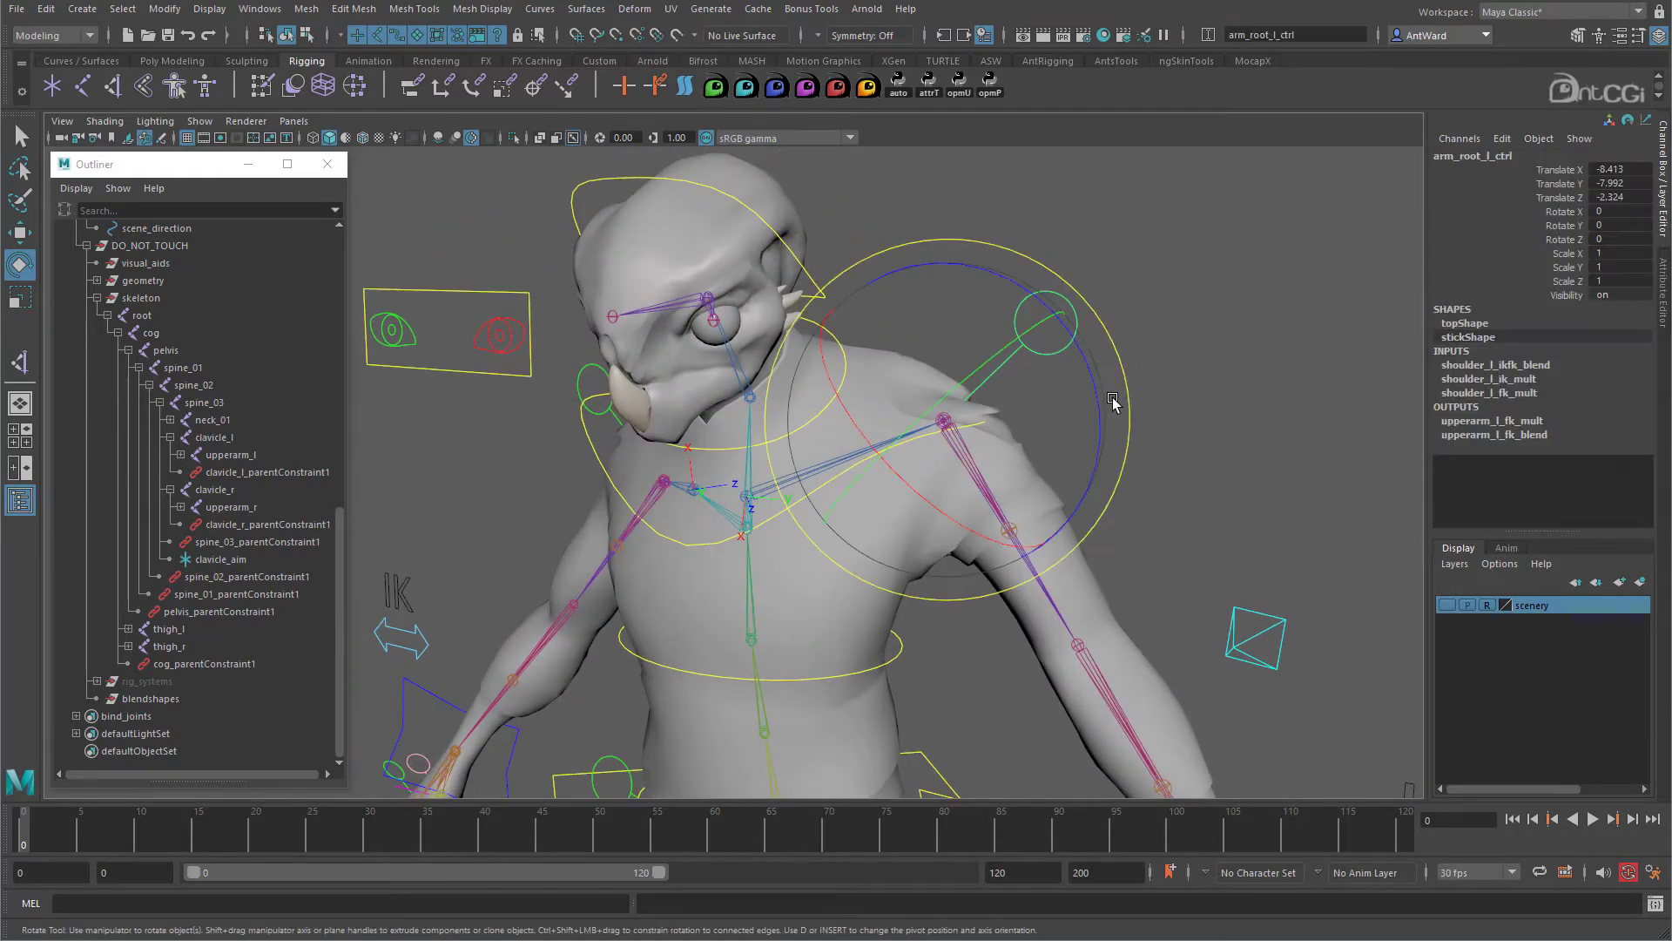
key(w)
click(784, 483)
mouse_move(783, 483)
alt+mouse_down()
mouse_move(909, 481)
mouse_move(800, 478)
alt+mouse_up()
key(space)
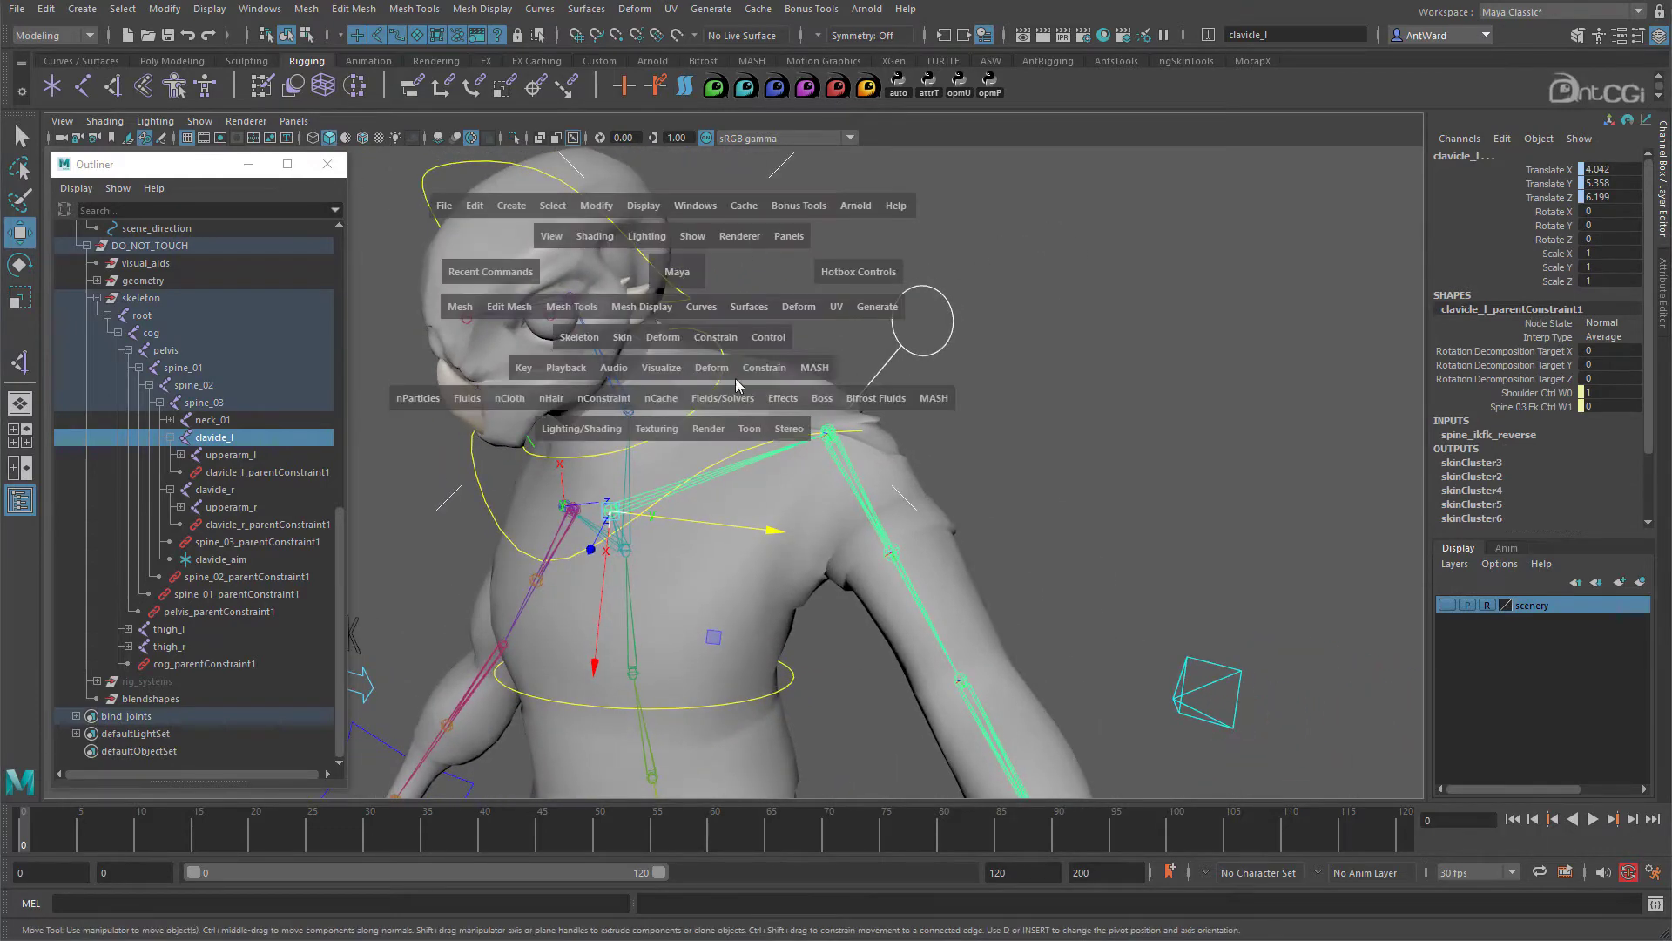
click(722, 342)
click(881, 447)
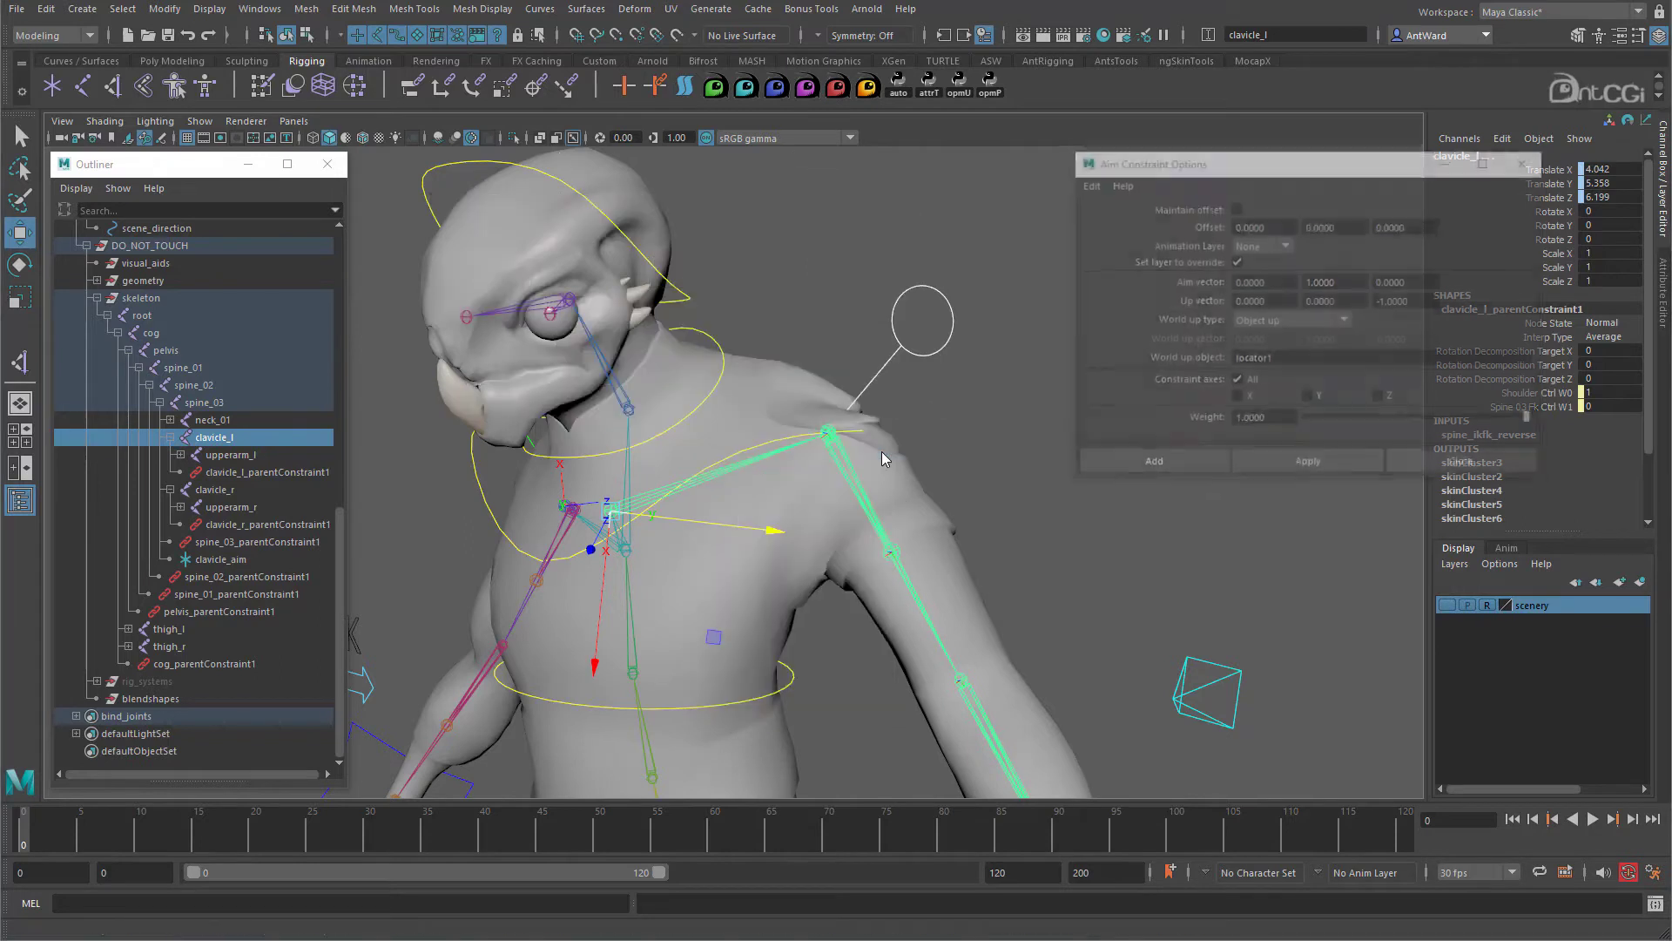
Reset the Aim Constraint options to their default settings.
drag(1381, 166, 1240, 171)
click(948, 193)
click(967, 228)
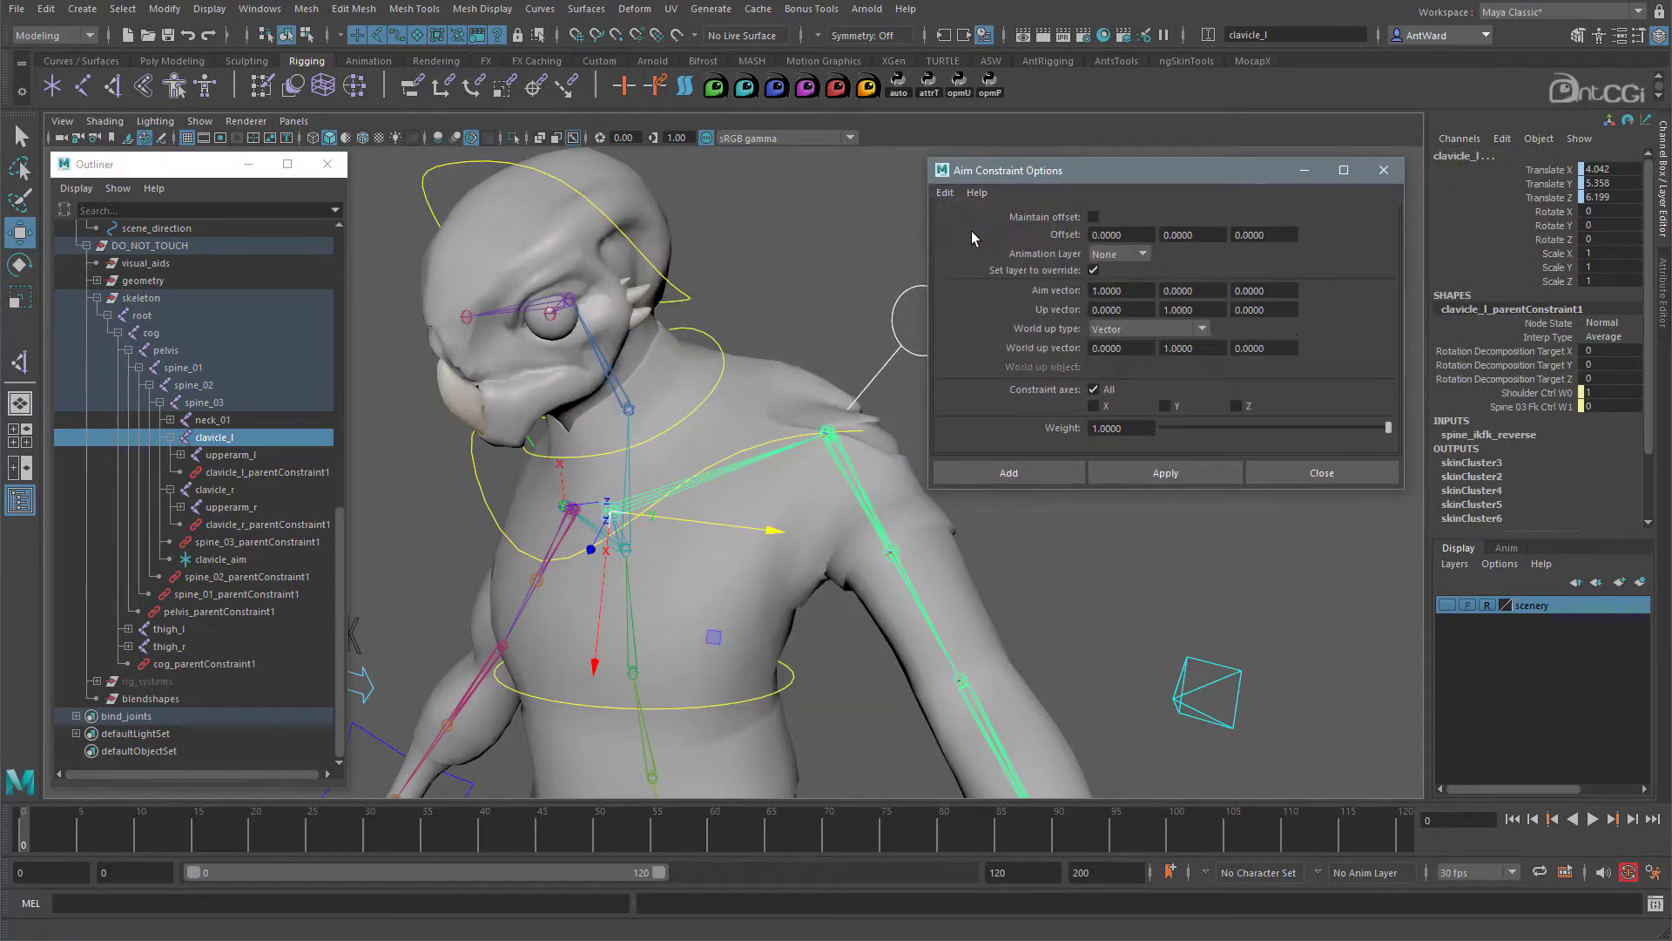
Set the constraint's world up type to Object up with clavicle_aim as the world up object.
alt+drag(990, 585, 754, 536)
scroll(755, 536, up, 3)
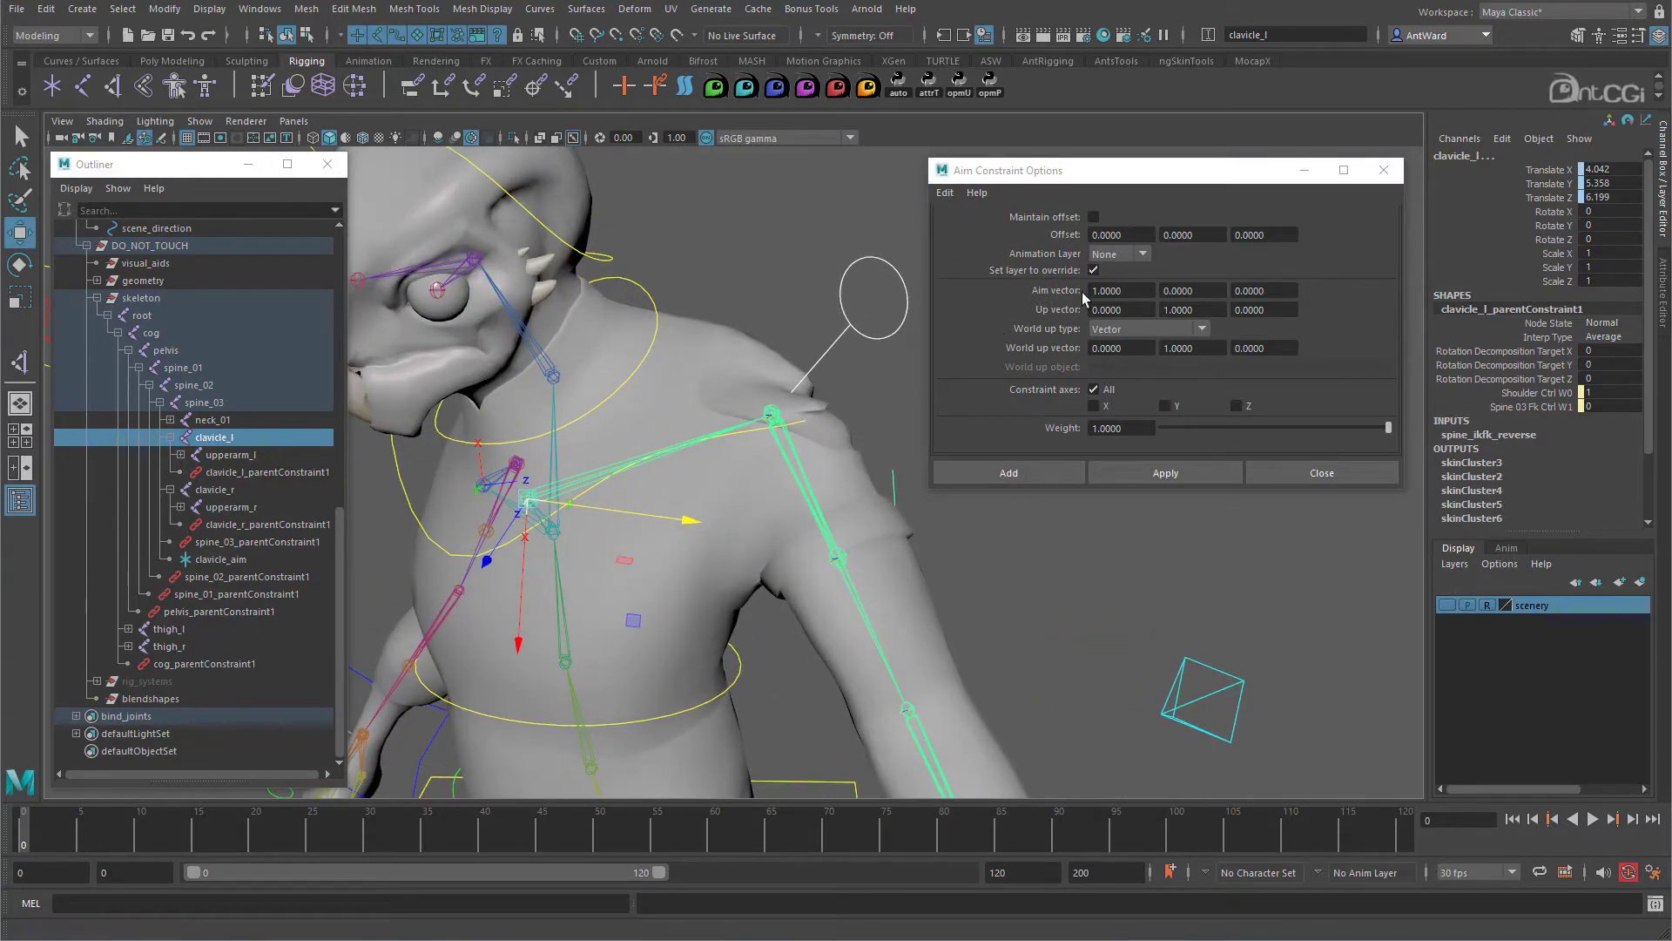
drag(1125, 293, 1064, 294)
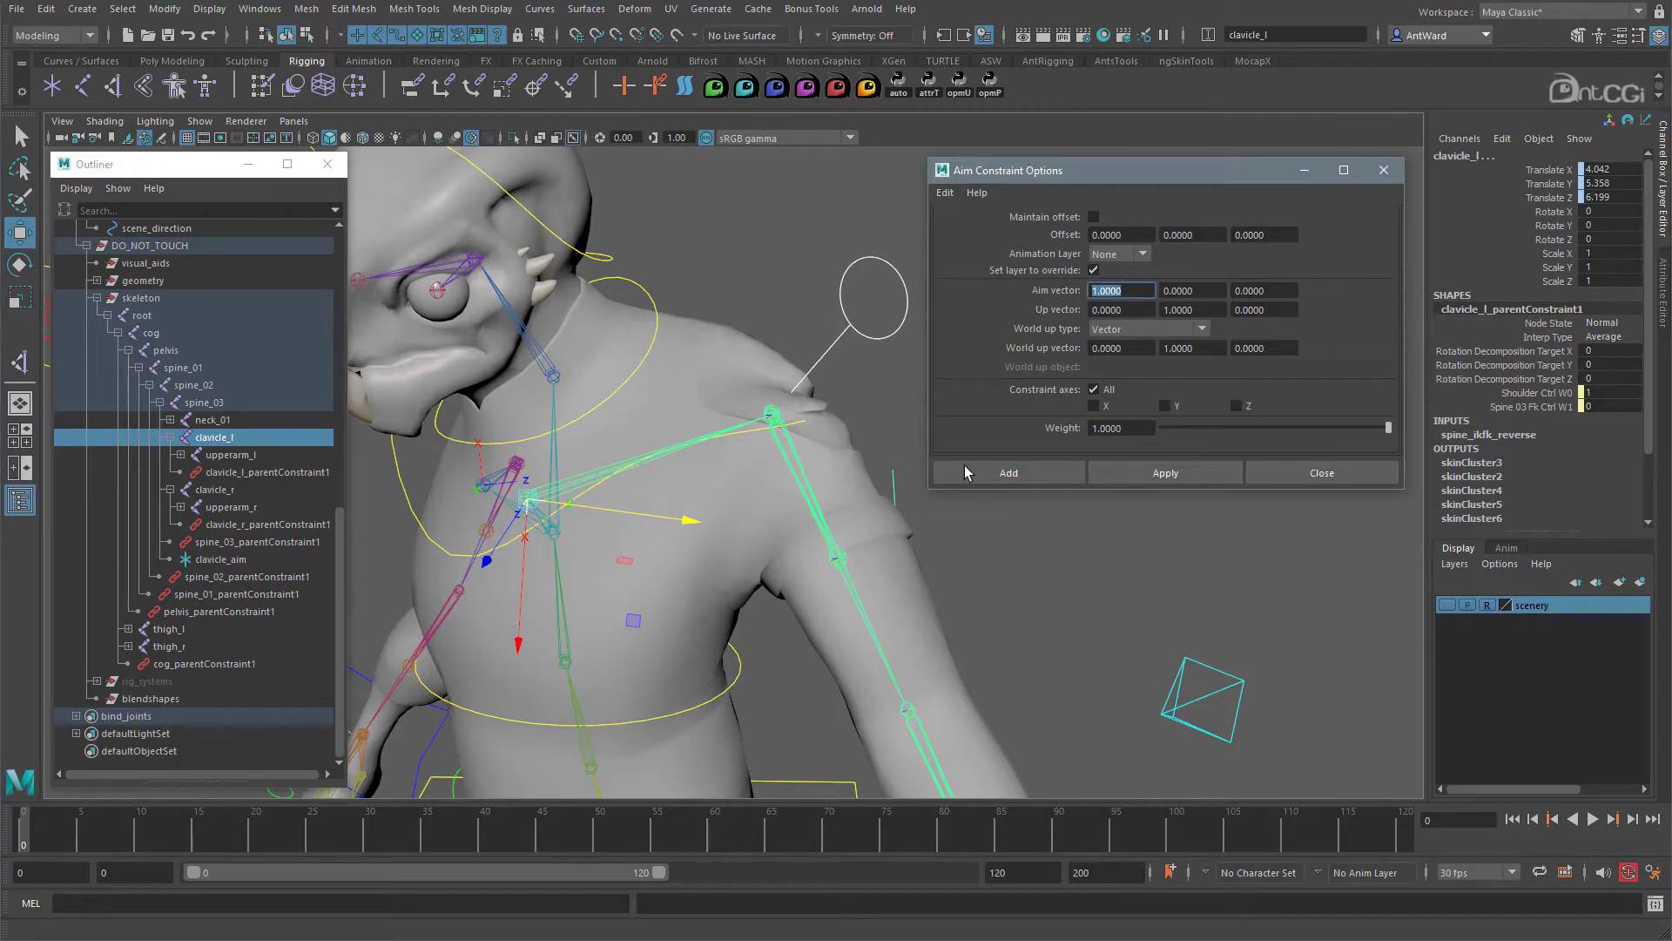
mouse_move(699, 451)
alt+mouse_down()
mouse_move(680, 440)
mouse_move(711, 431)
alt+mouse_up()
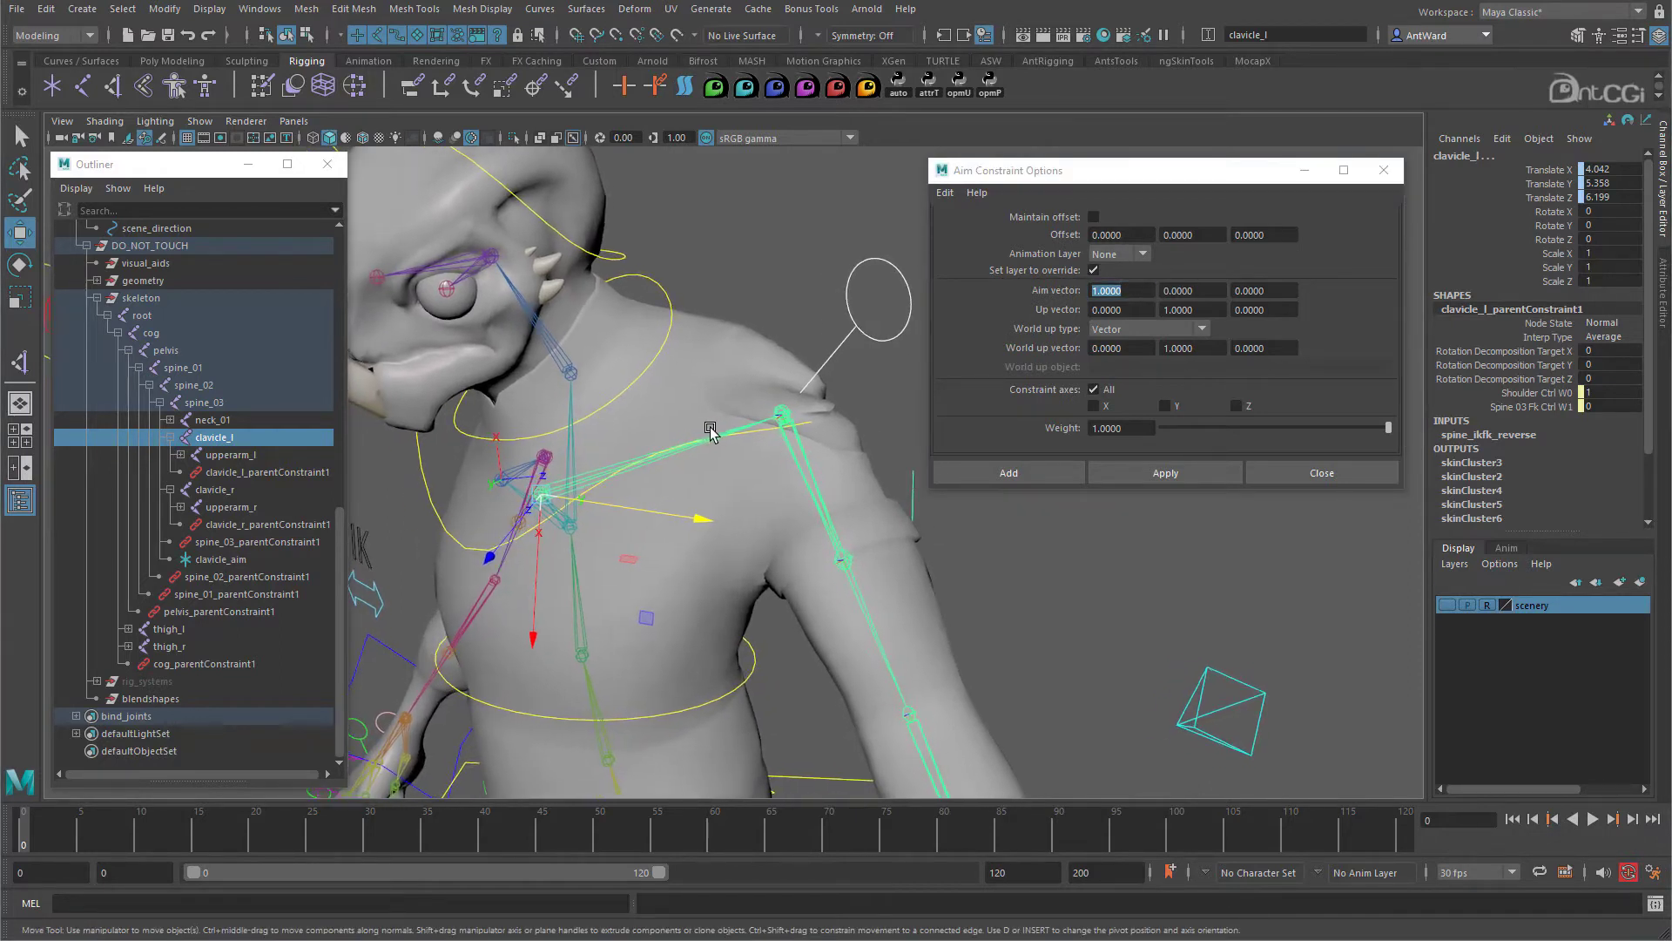
click(1151, 326)
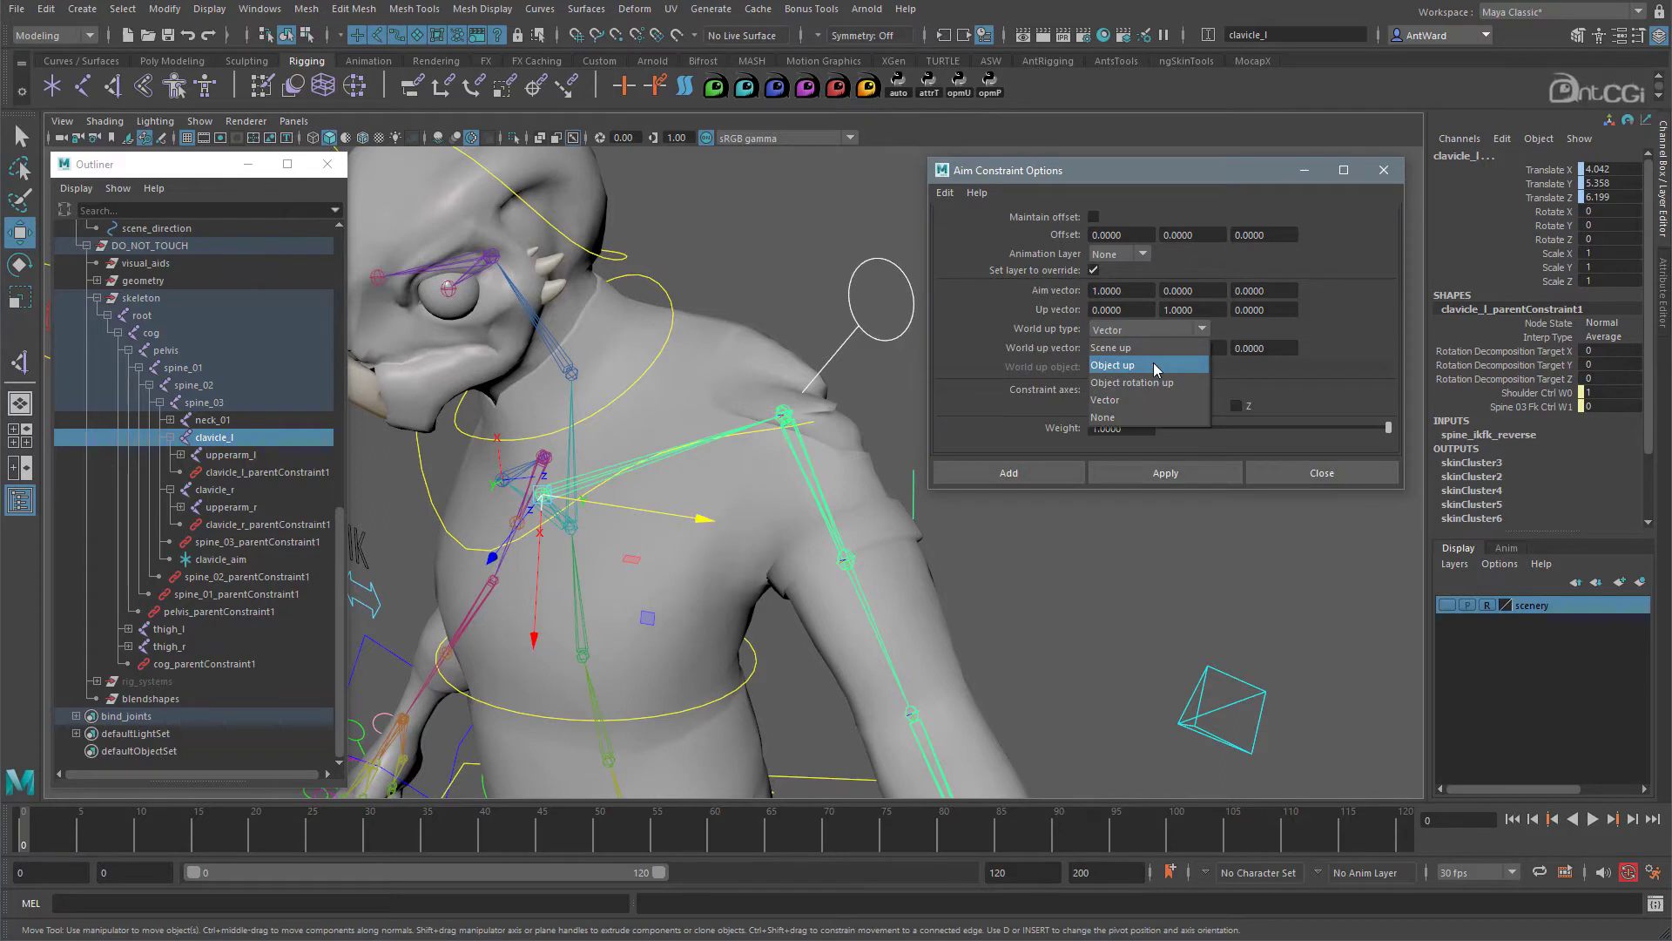
click(1153, 364)
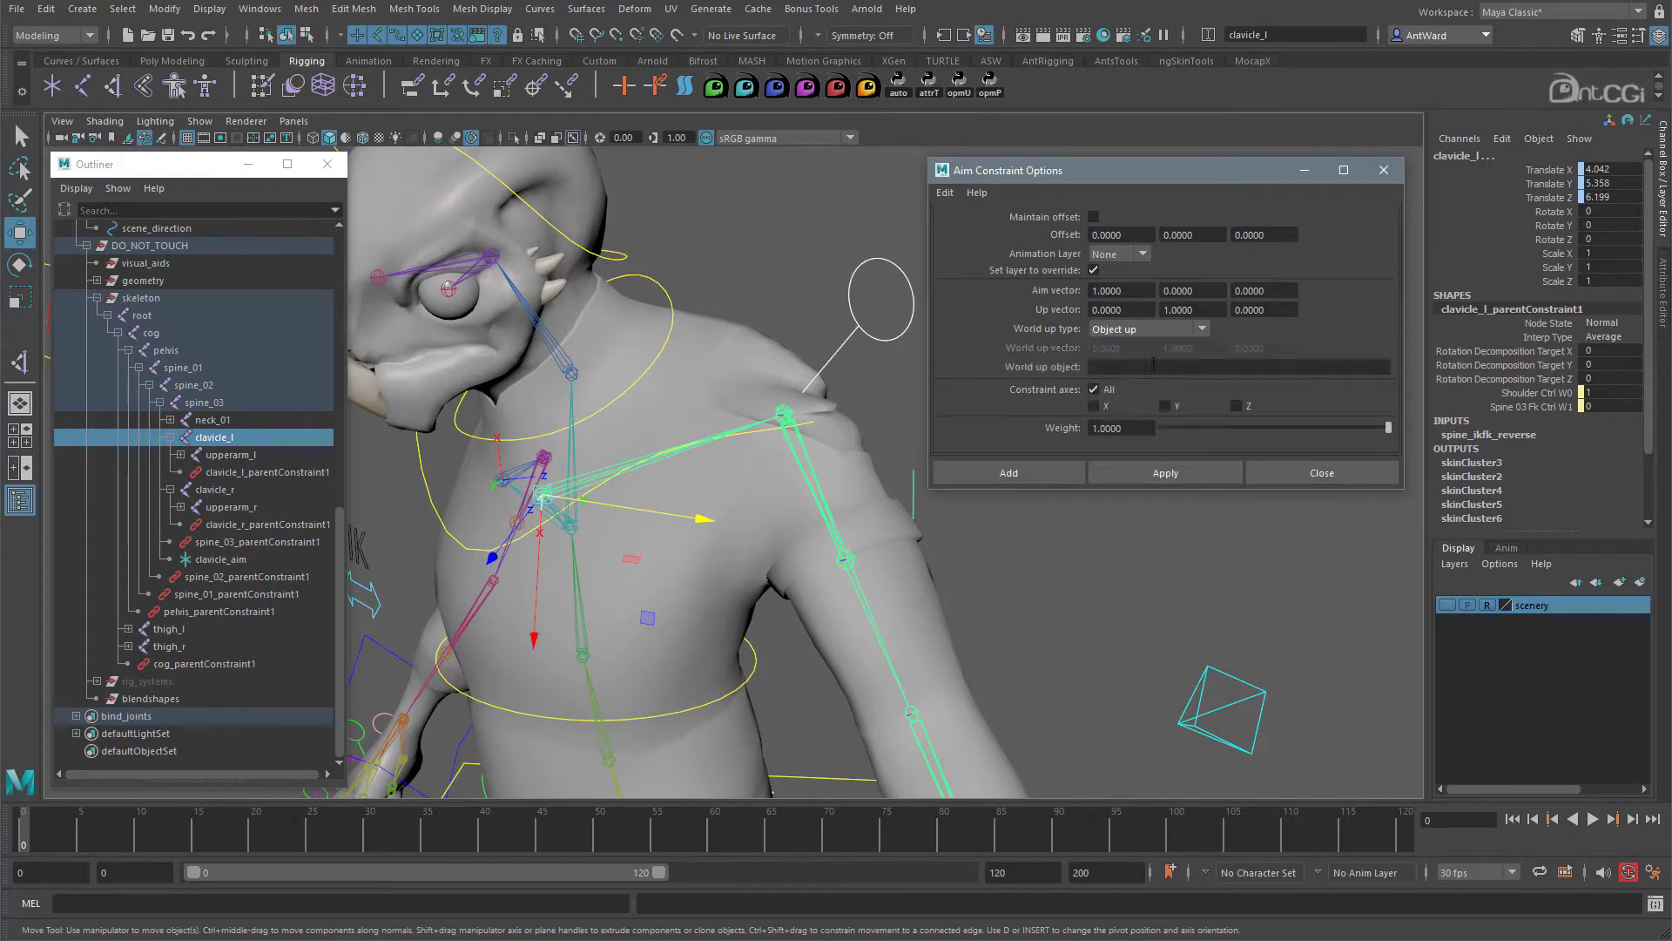
click(1151, 364)
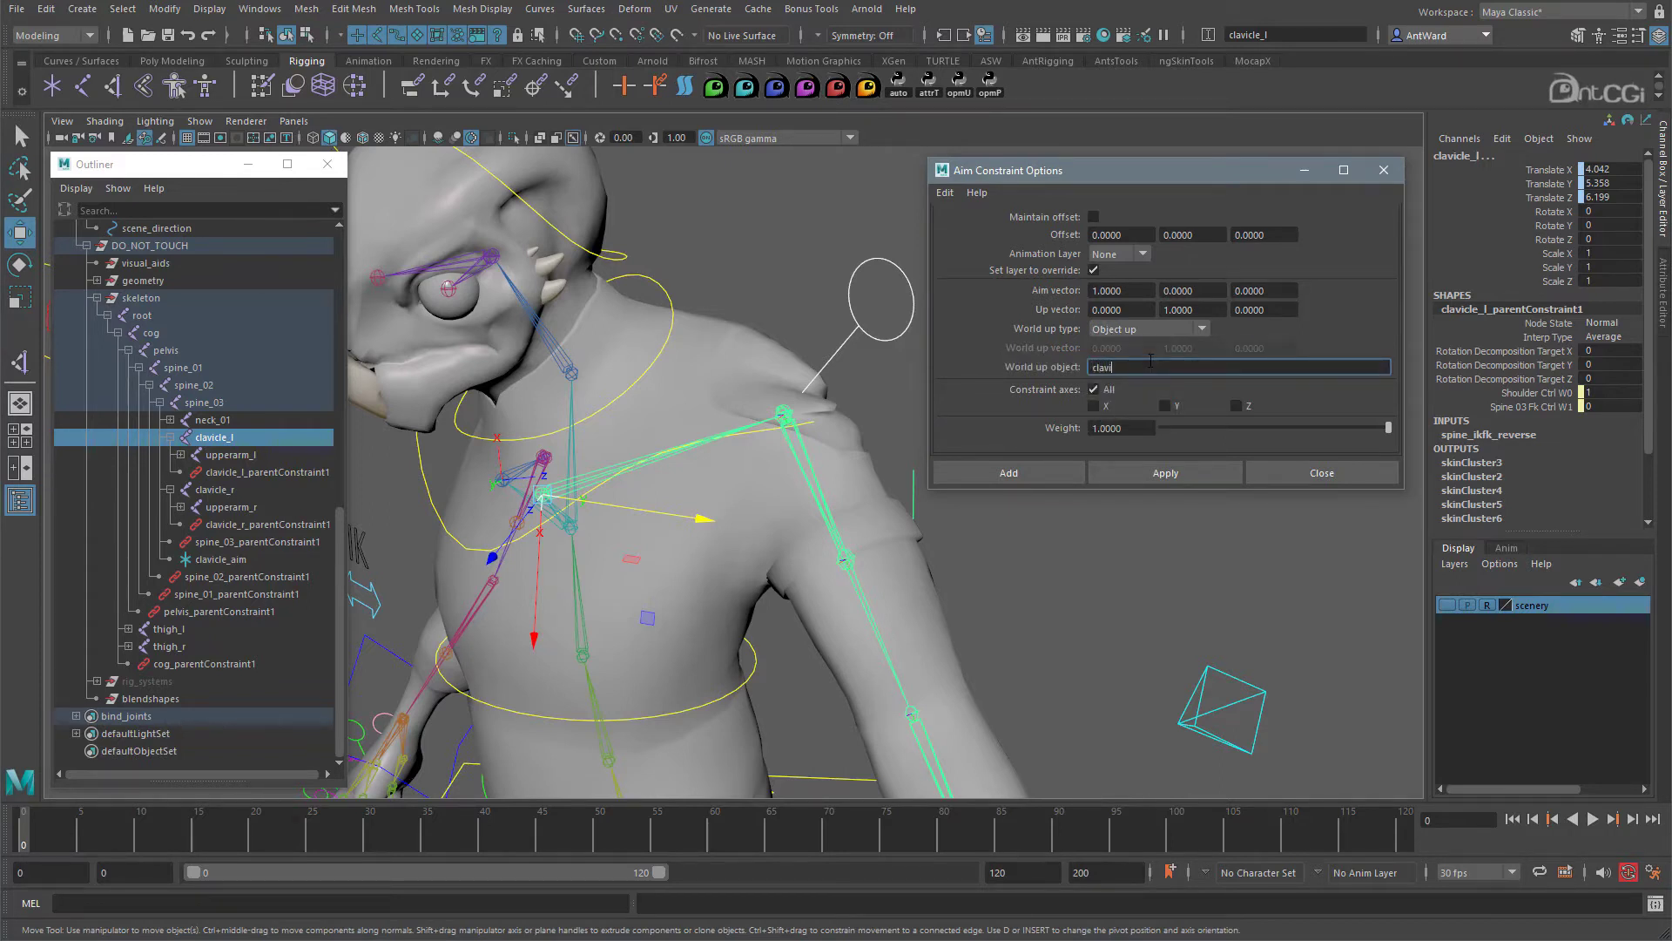
key(Return)
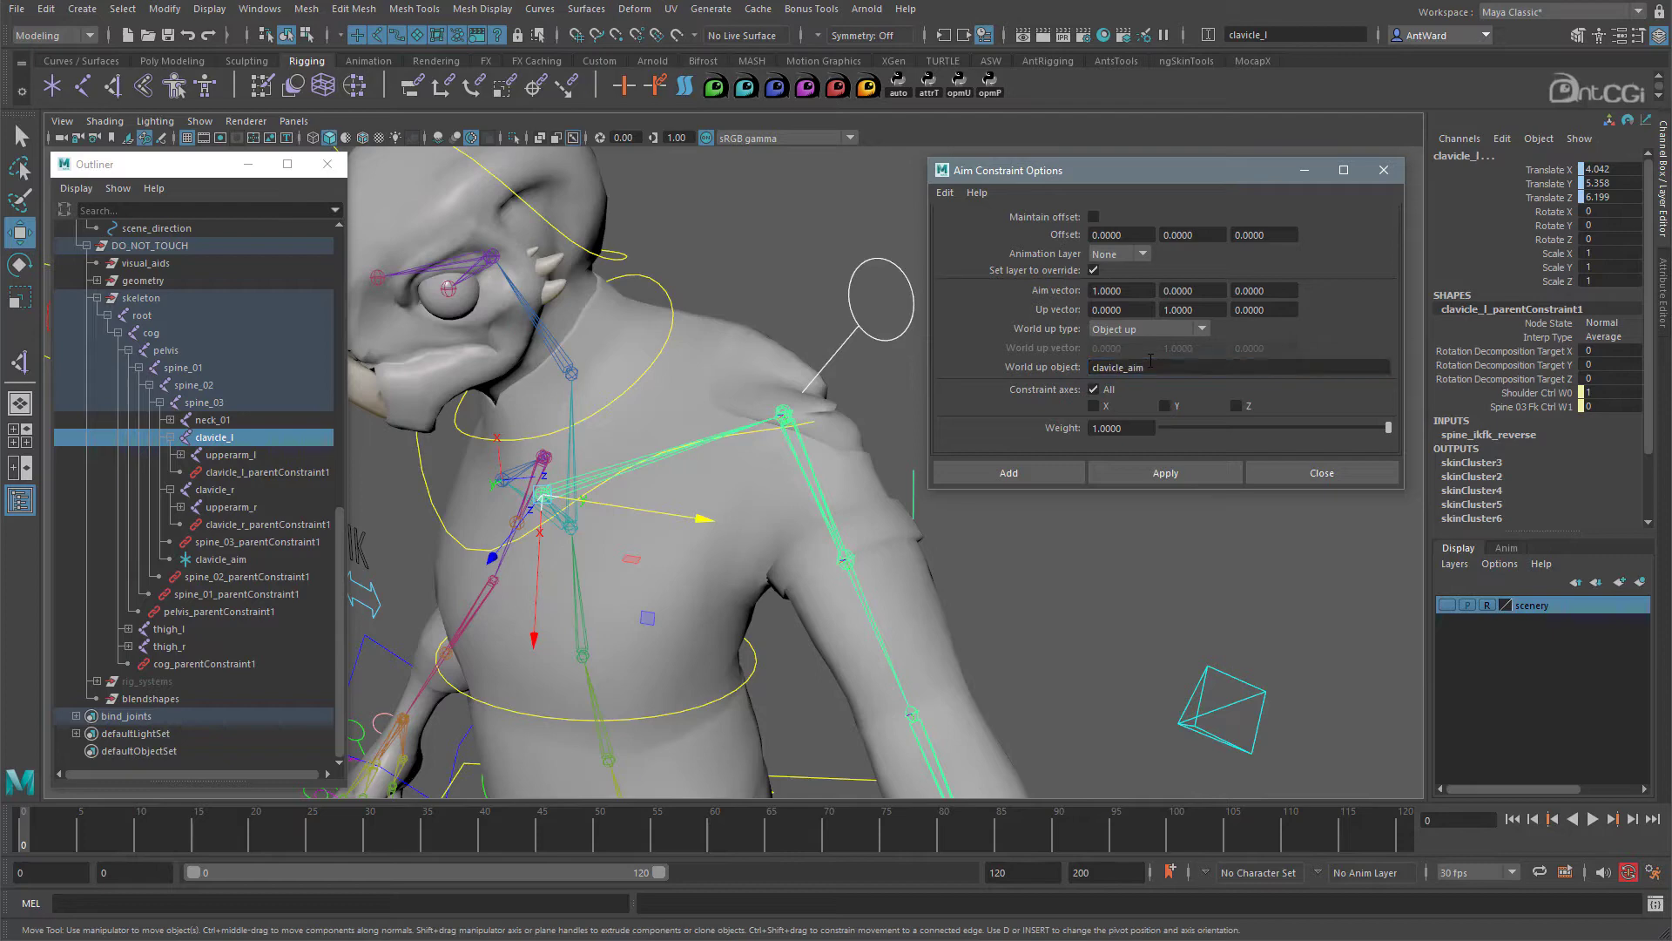
Set the aim constraint's up vector to 0, 0, -1.
alt+drag(726, 531, 568, 538)
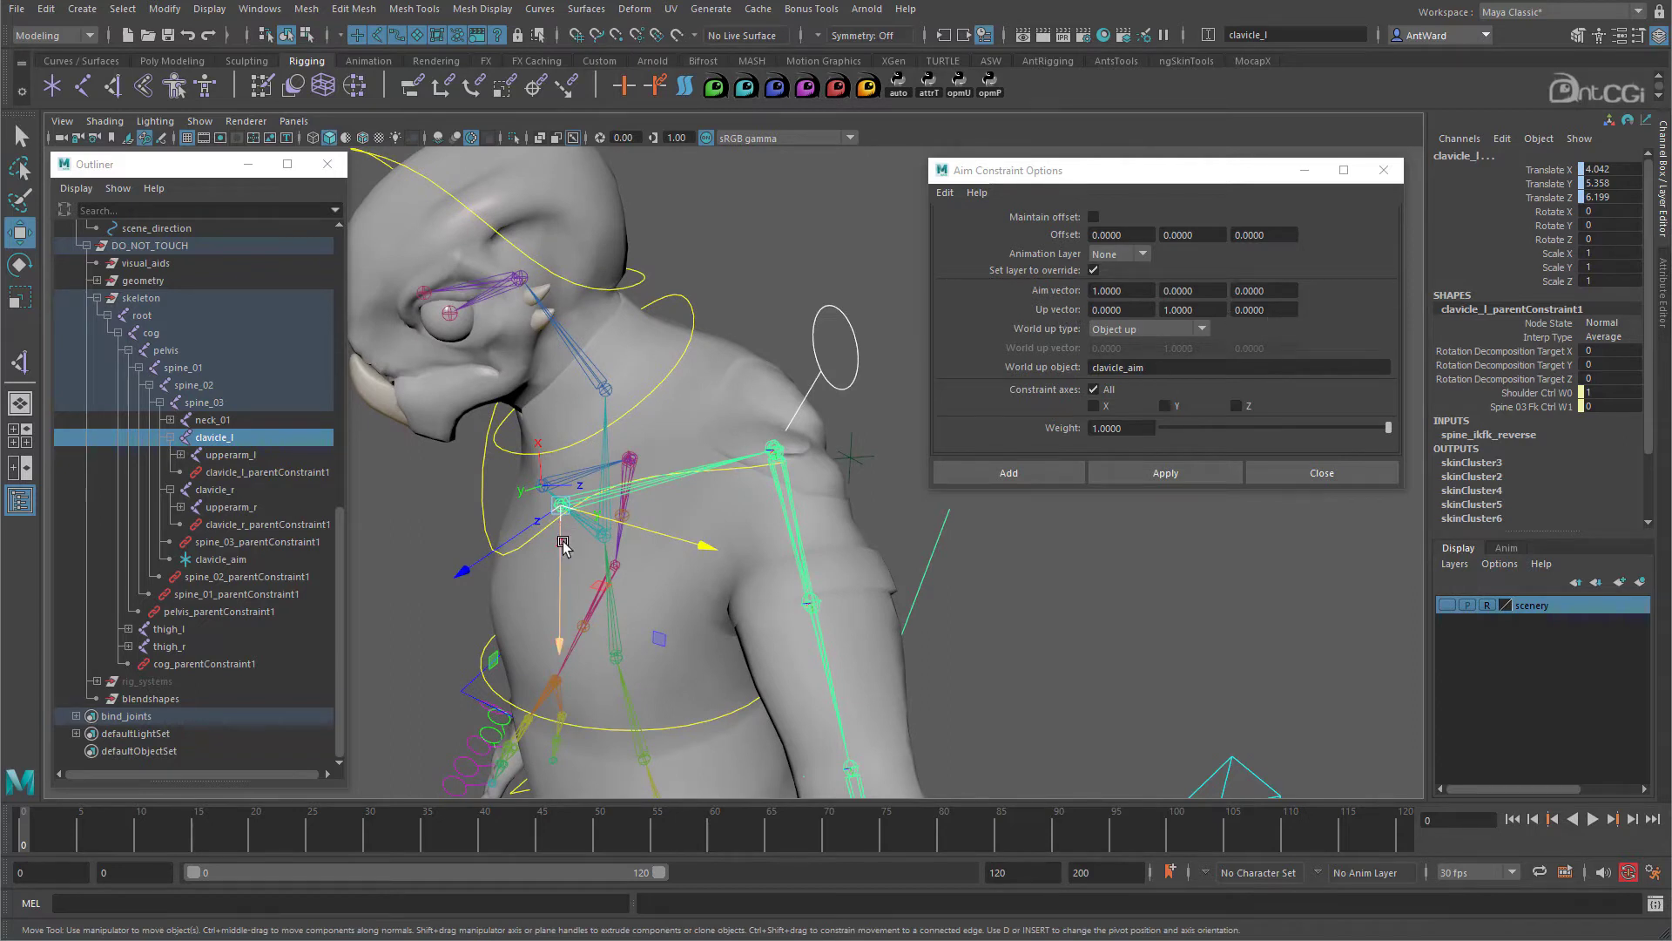
click(1245, 310)
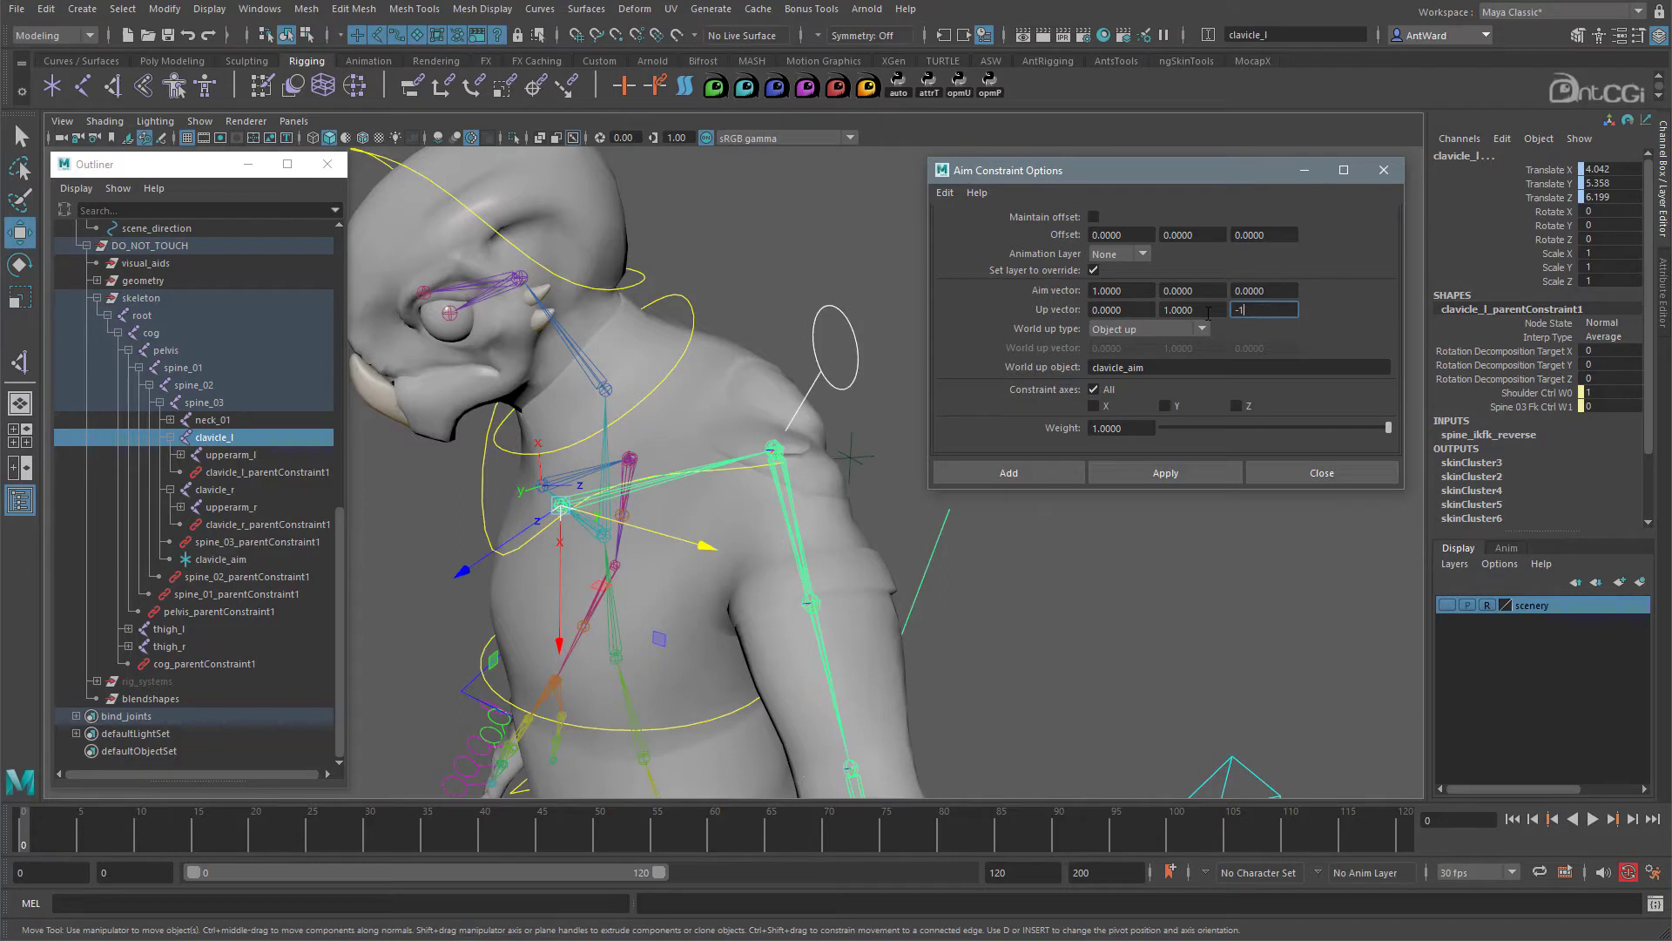
key(Return)
click(1194, 310)
text(0)
key(Return)
Try aim constraining clavicle_l to the left arm root control with an aim vector of 1, 0, 0, and undo the constraint.
alt+middle_drag(817, 378, 757, 380)
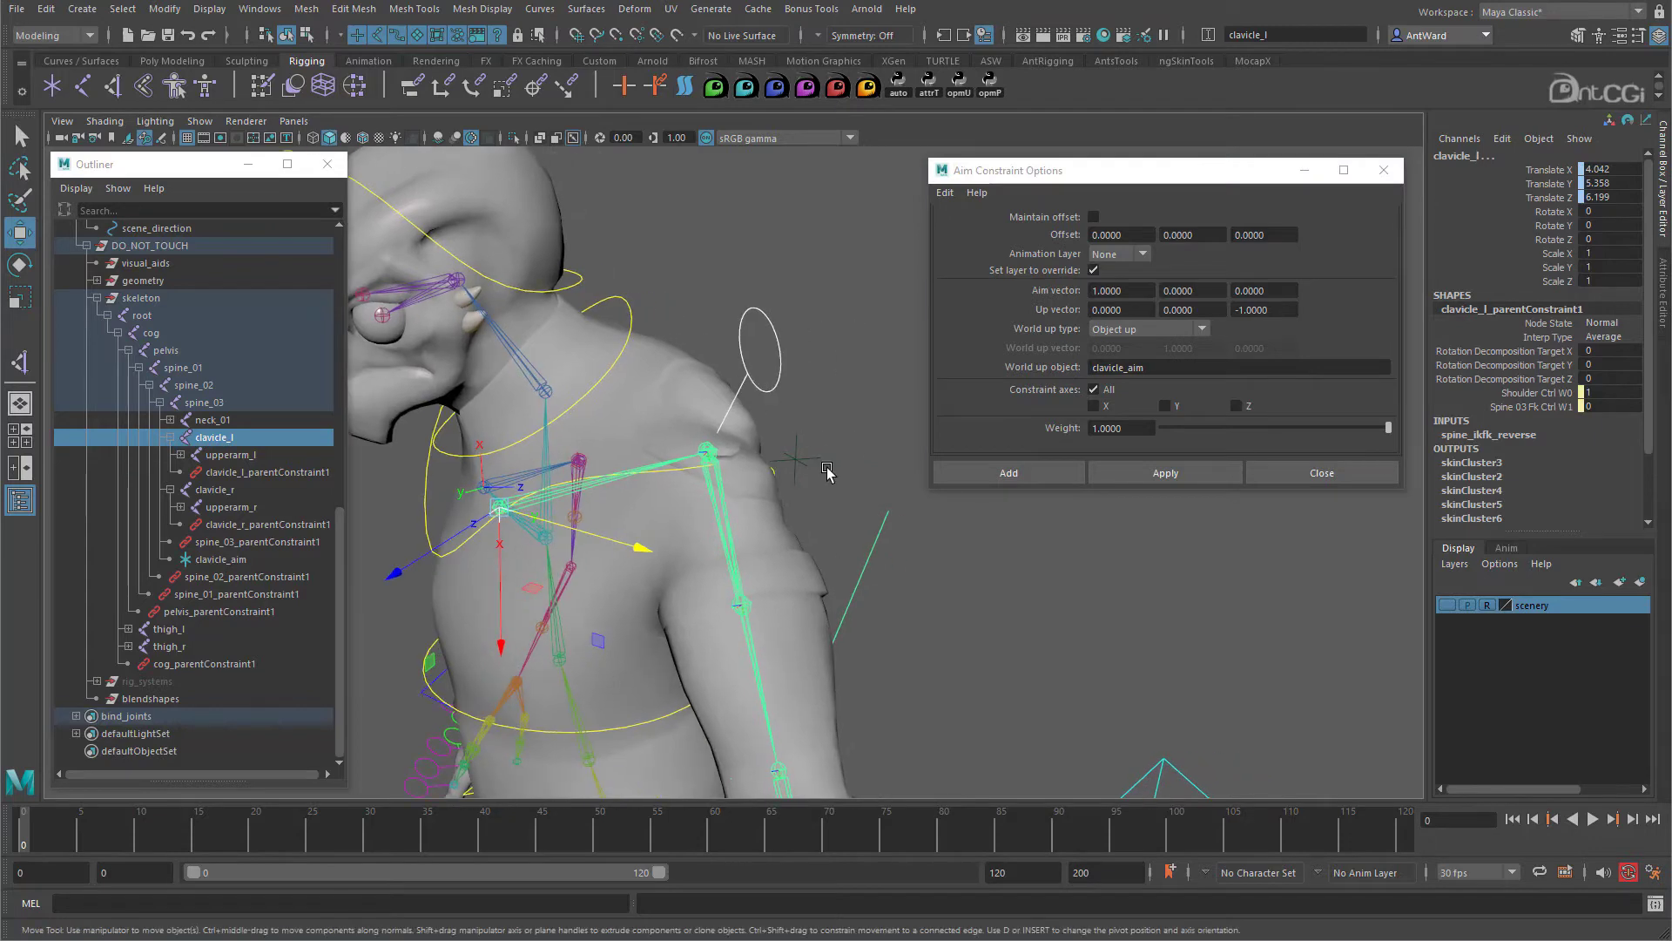
alt+drag(823, 463, 882, 491)
click(1164, 476)
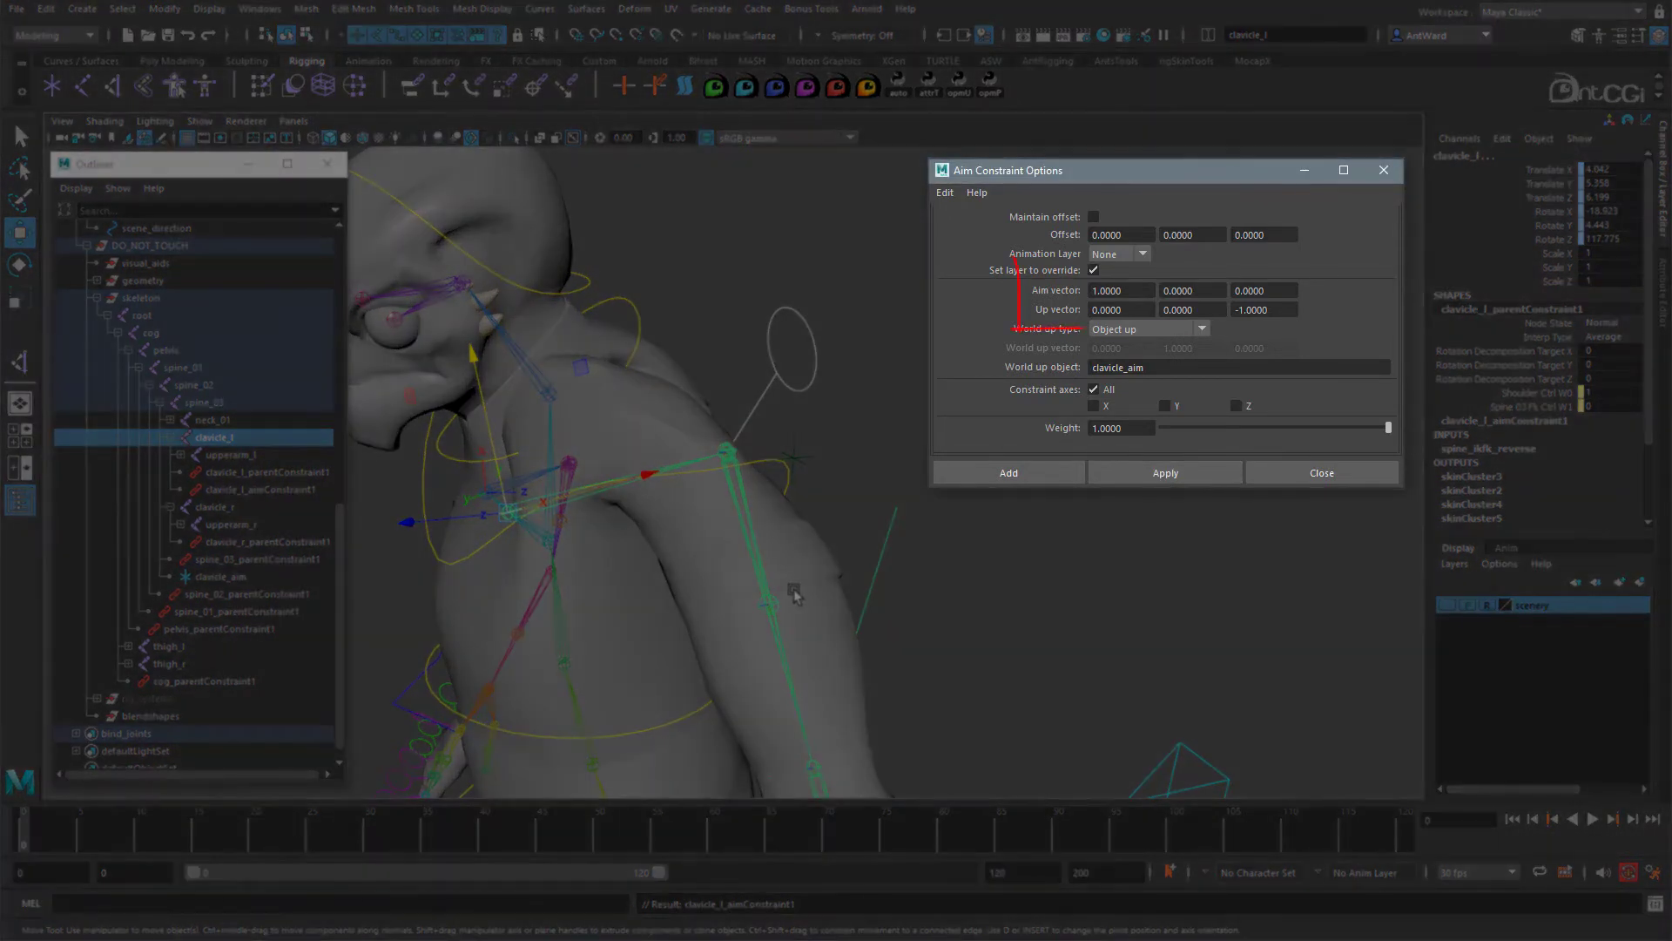
alt+drag(775, 597, 810, 585)
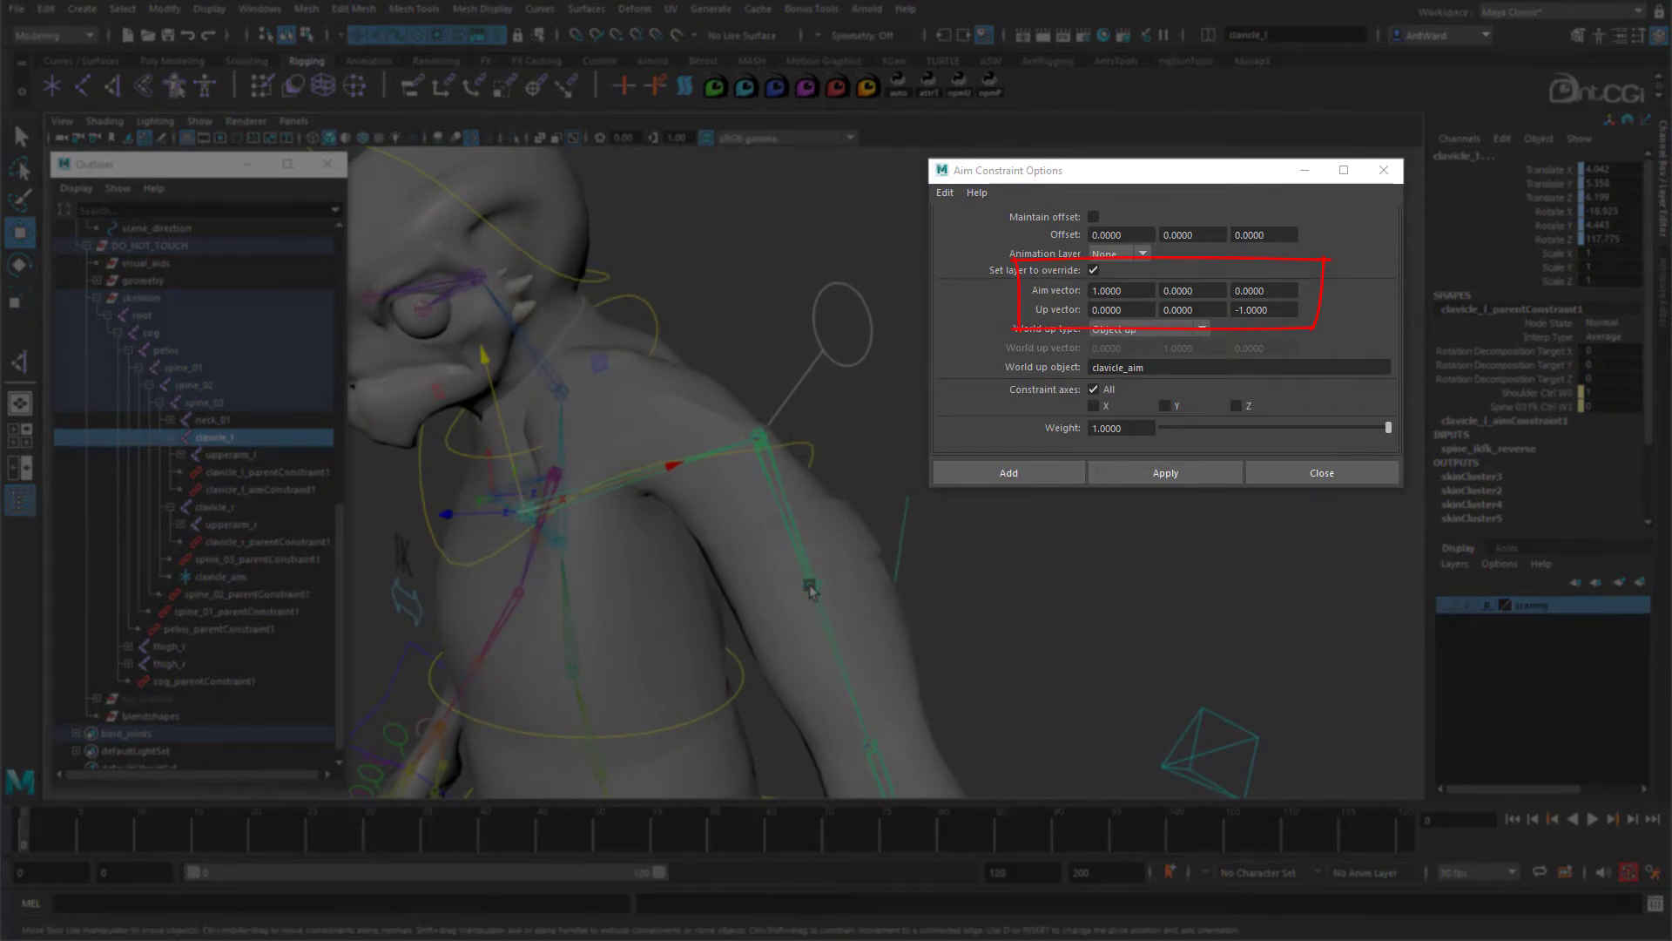
key(ctrl+z)
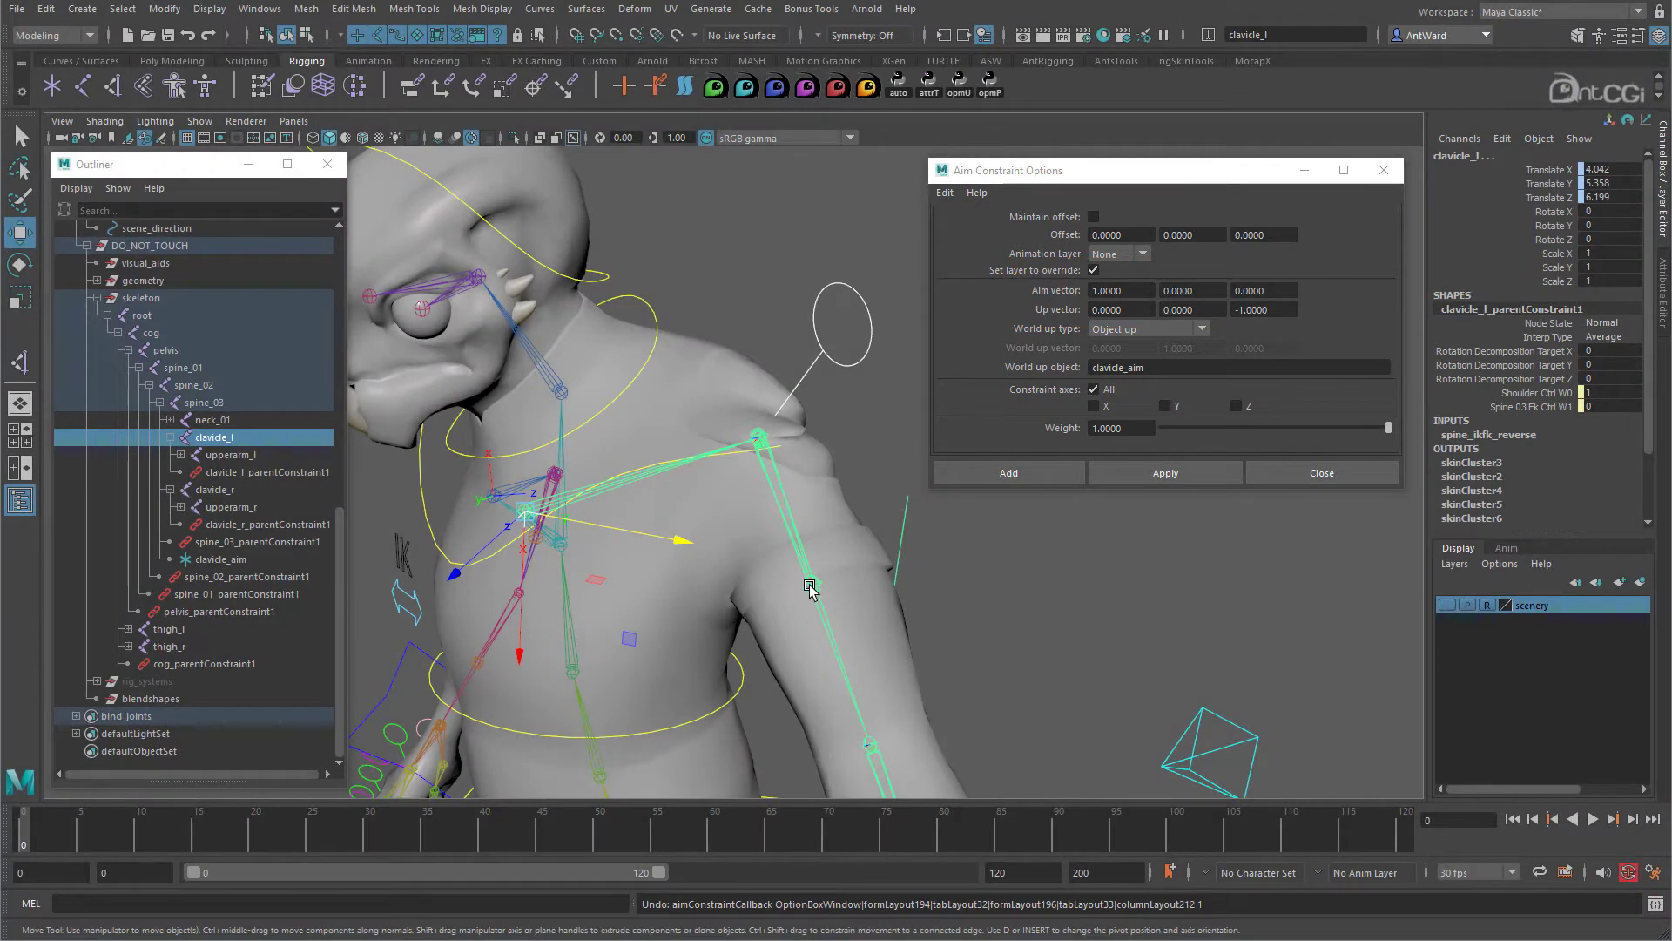
Set the aim constraint's aim vector to 0, 1, 0.
drag(1130, 291, 1092, 296)
text(0)
key(Return)
click(1198, 290)
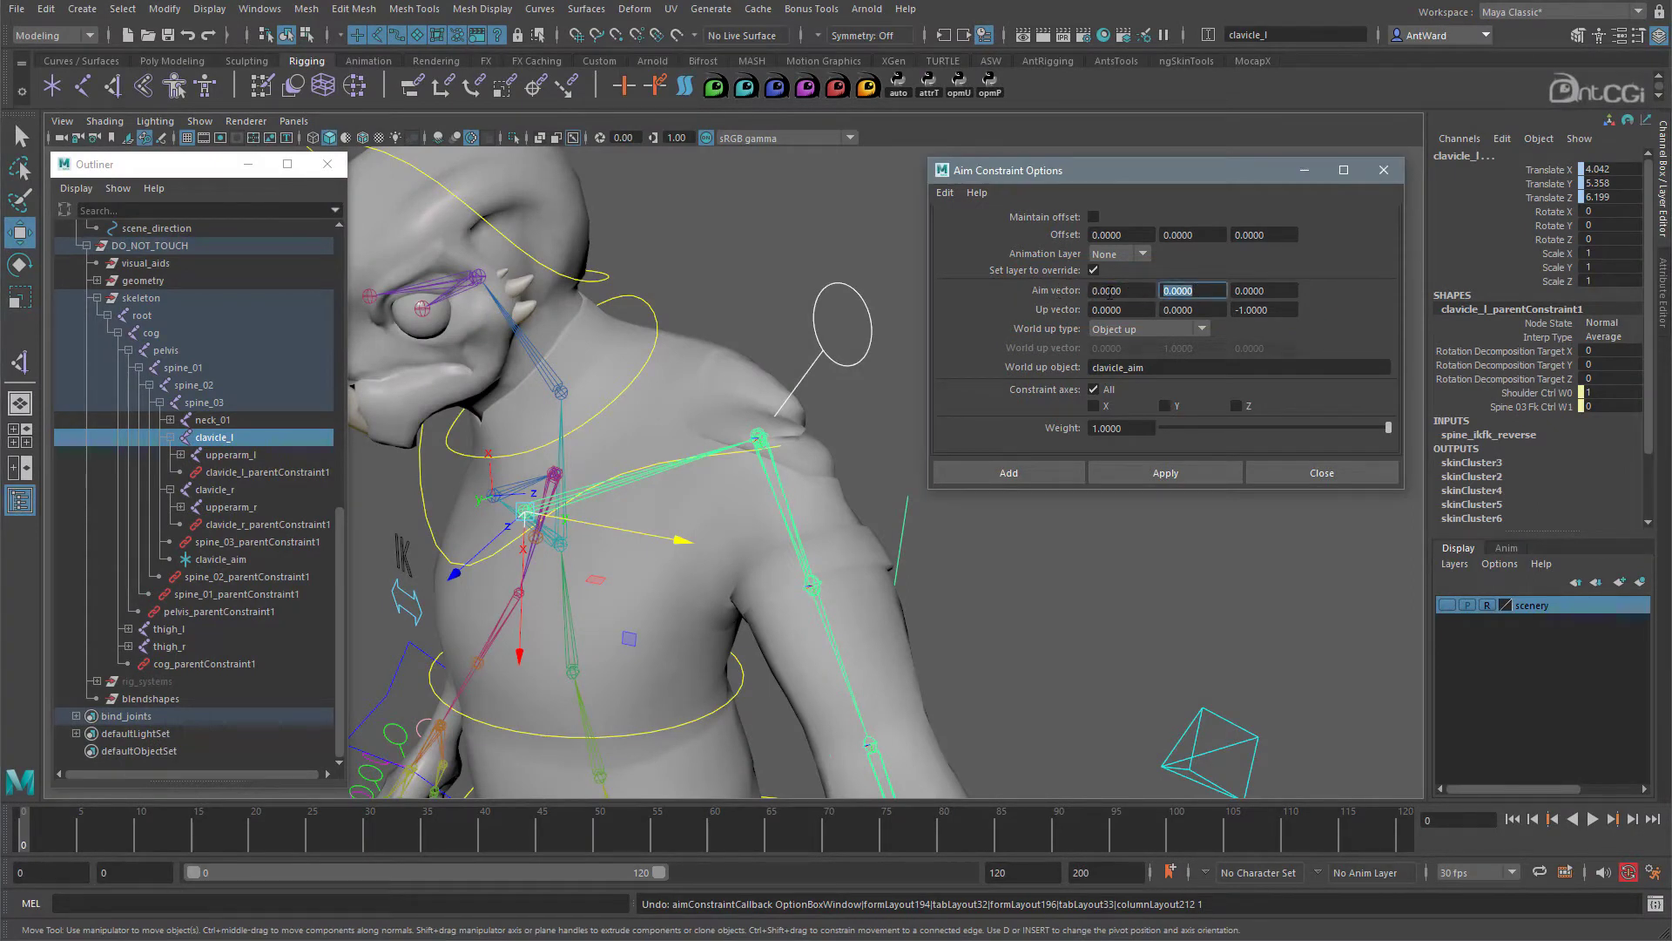
key(Return)
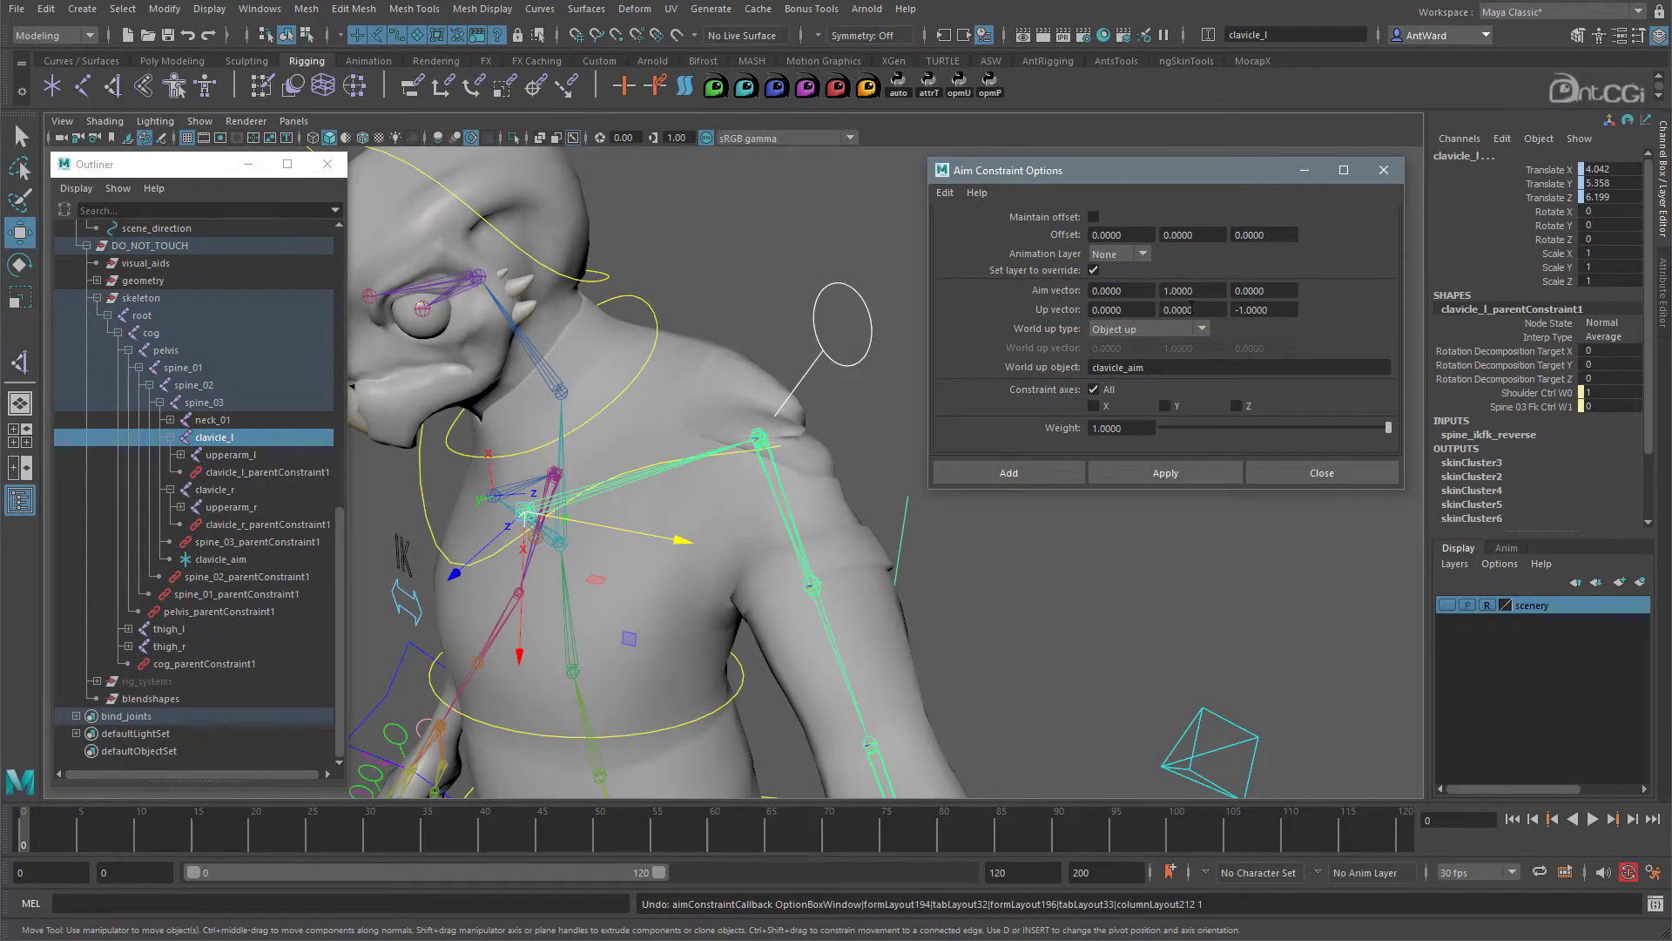
Try the aim constraint on clavicle_l along its Y axis, check the joint's orientation, and undo the constraint.
click(1167, 473)
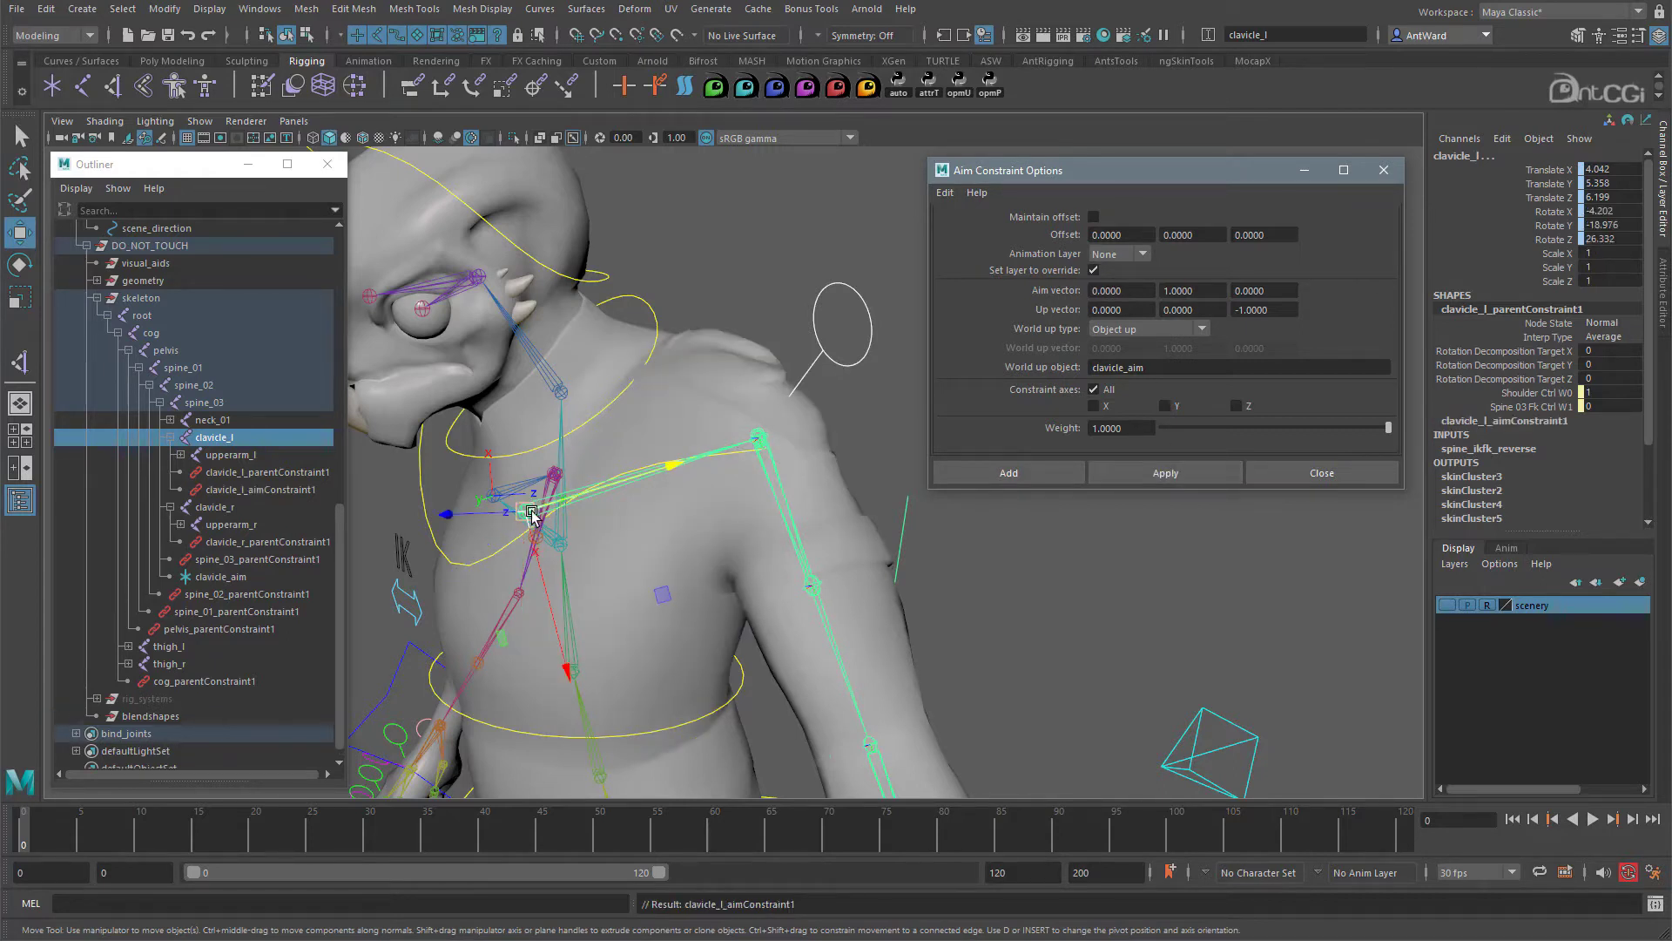
alt+drag(657, 552, 720, 529)
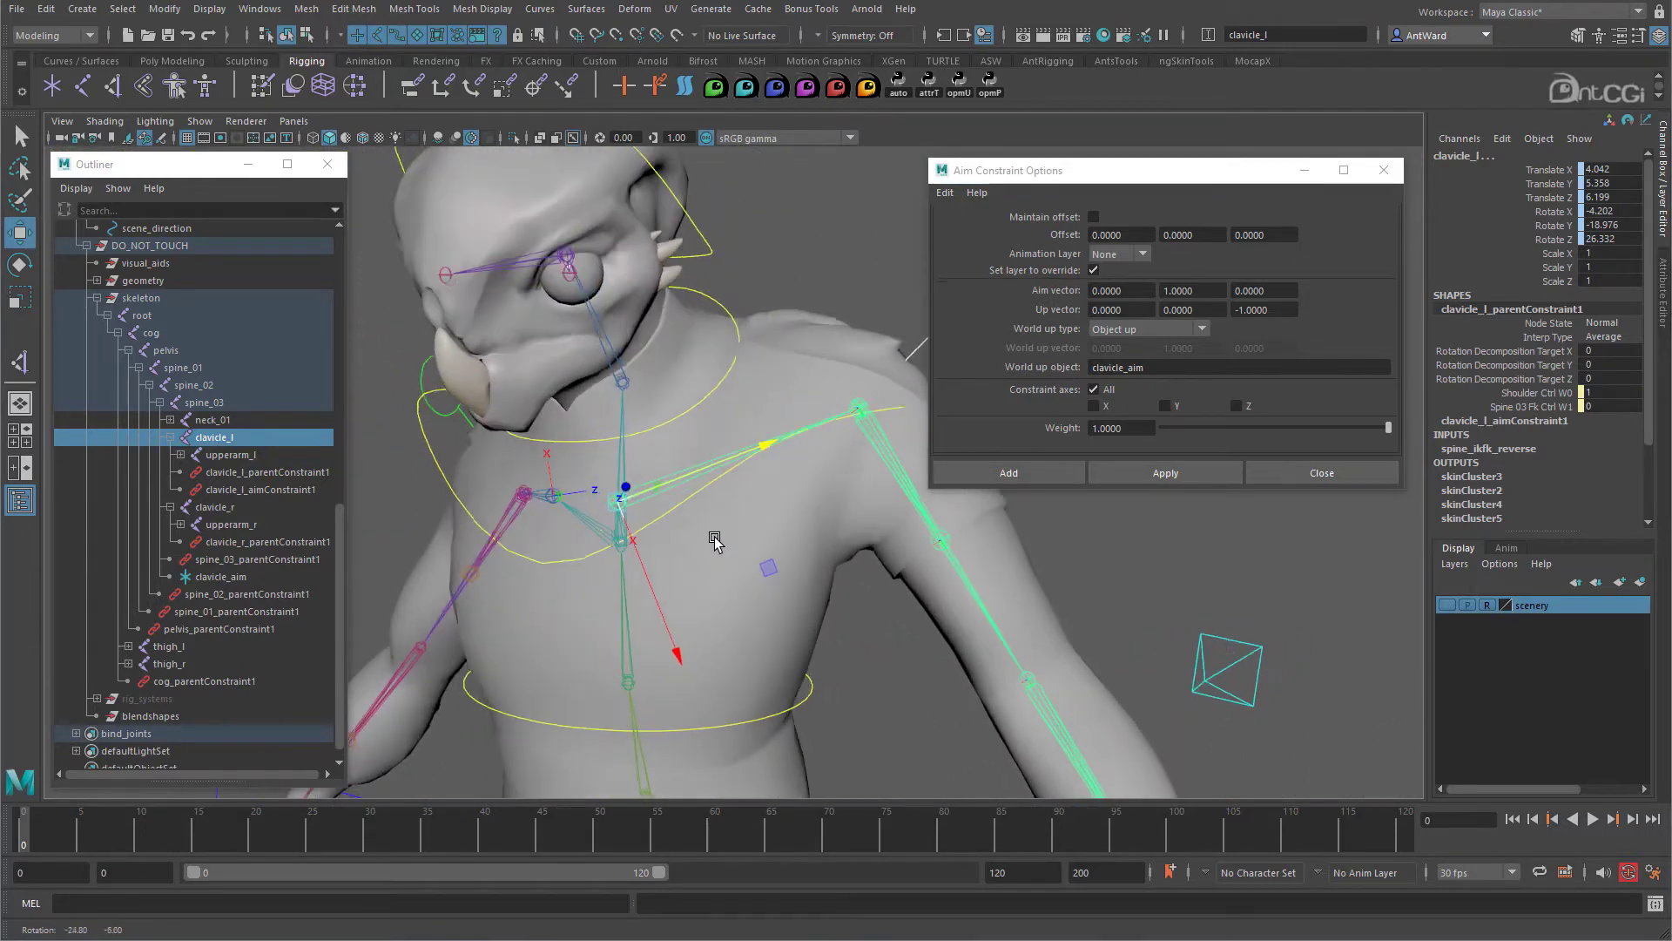
alt+right_drag(720, 530, 882, 575)
alt+drag(882, 575, 766, 580)
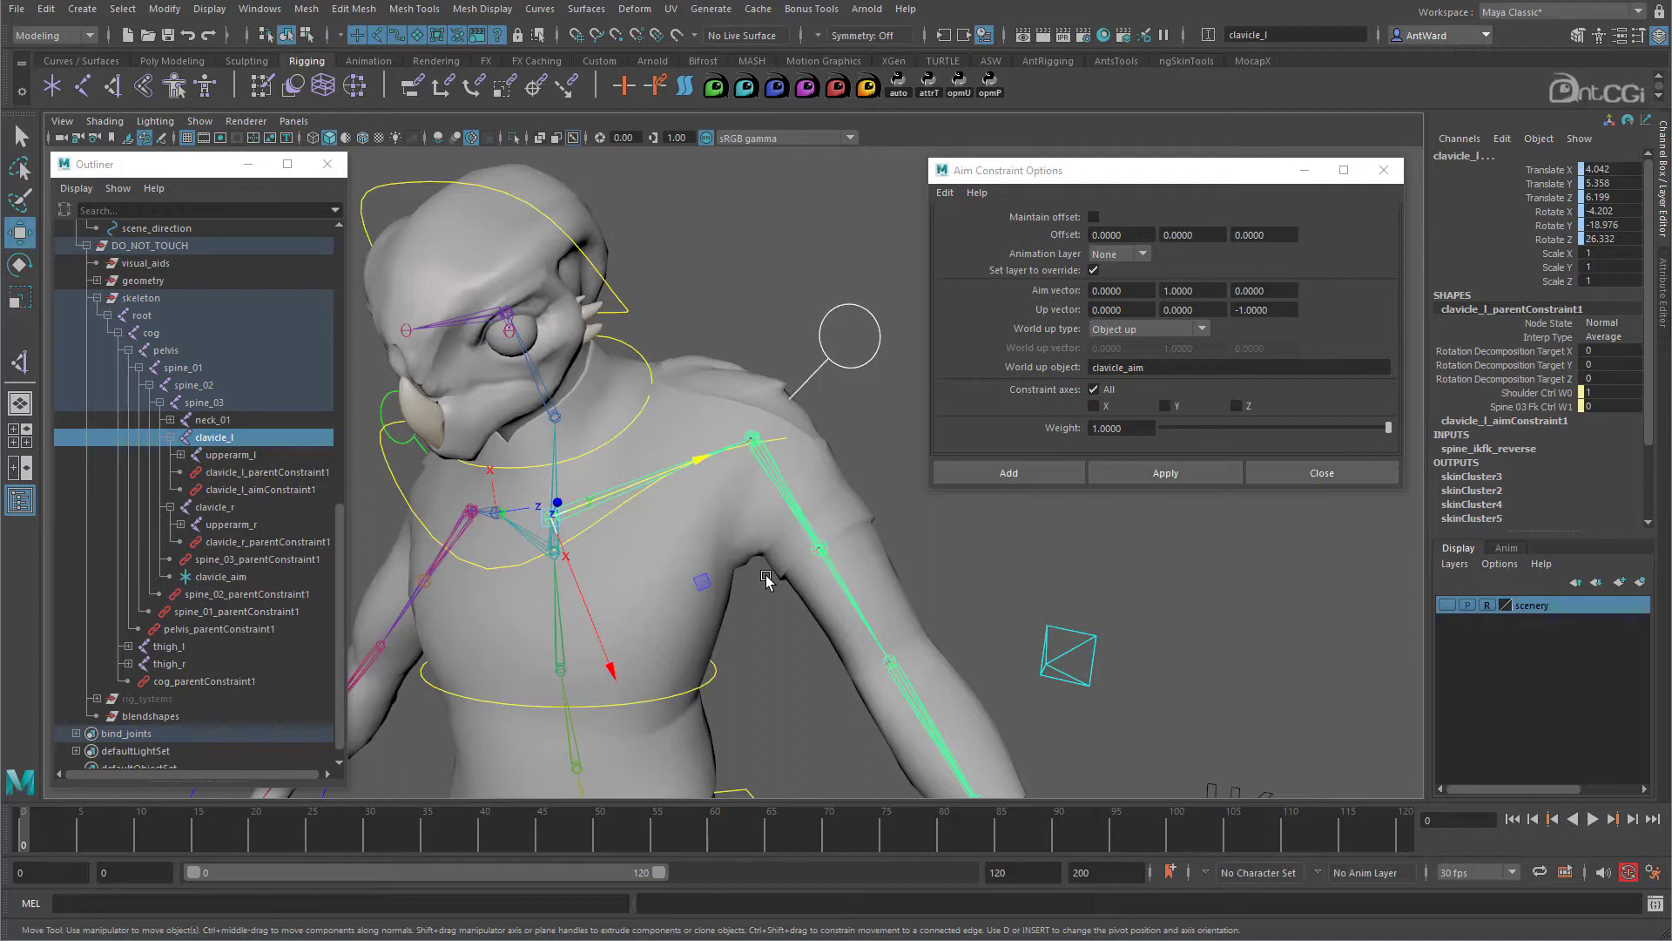
key(ctrl+z)
Reset arm_root_l_ctrl's X, Y and Z translation to 0.
click(852, 361)
drag(1604, 170, 1615, 200)
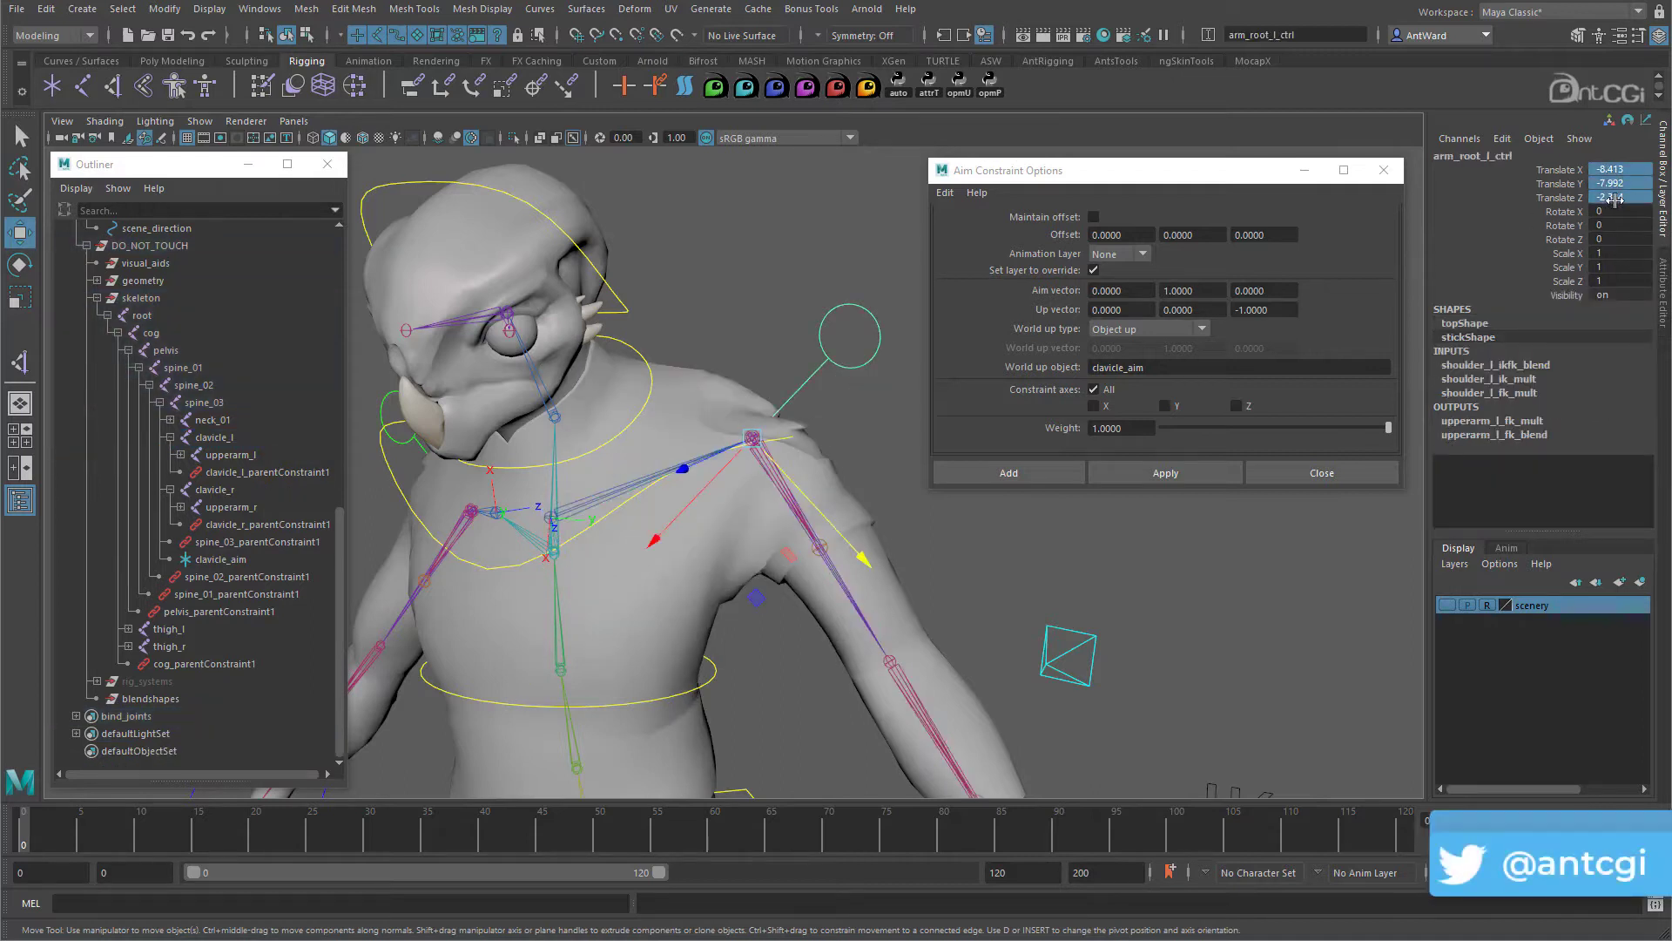
text(0)
key(Return)
Try aim constraining clavicle_l with the arm root control at its default position, check the joint's rotation, and undo the constraint.
alt+drag(568, 546, 666, 479)
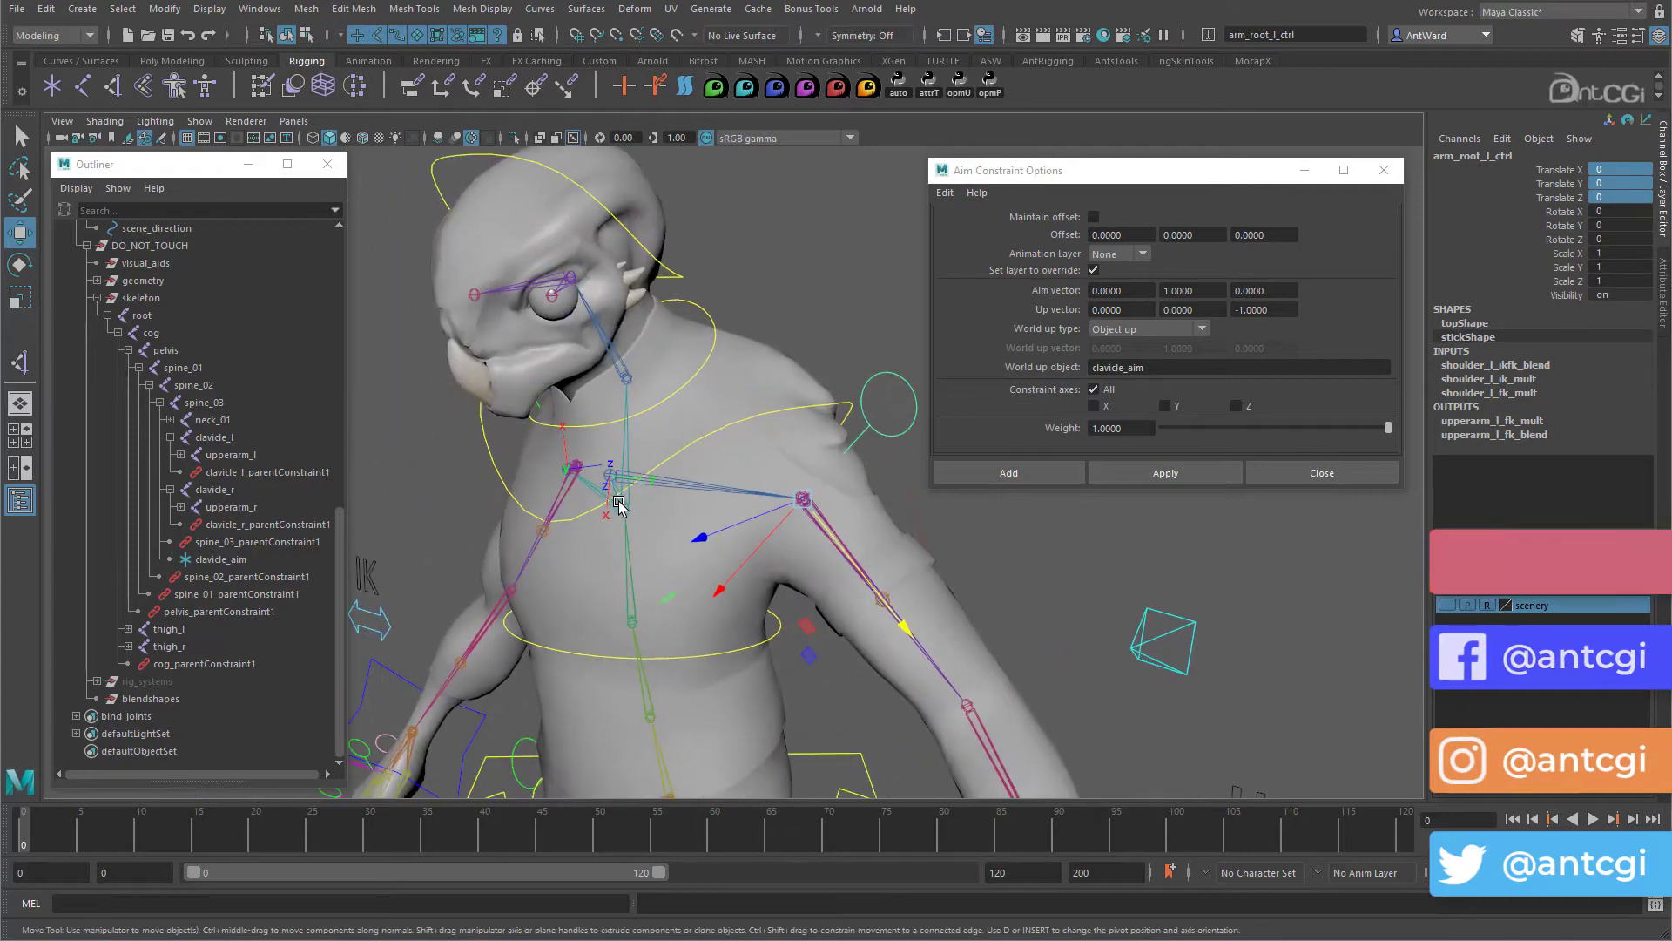
click(665, 479)
alt+drag(666, 479, 662, 522)
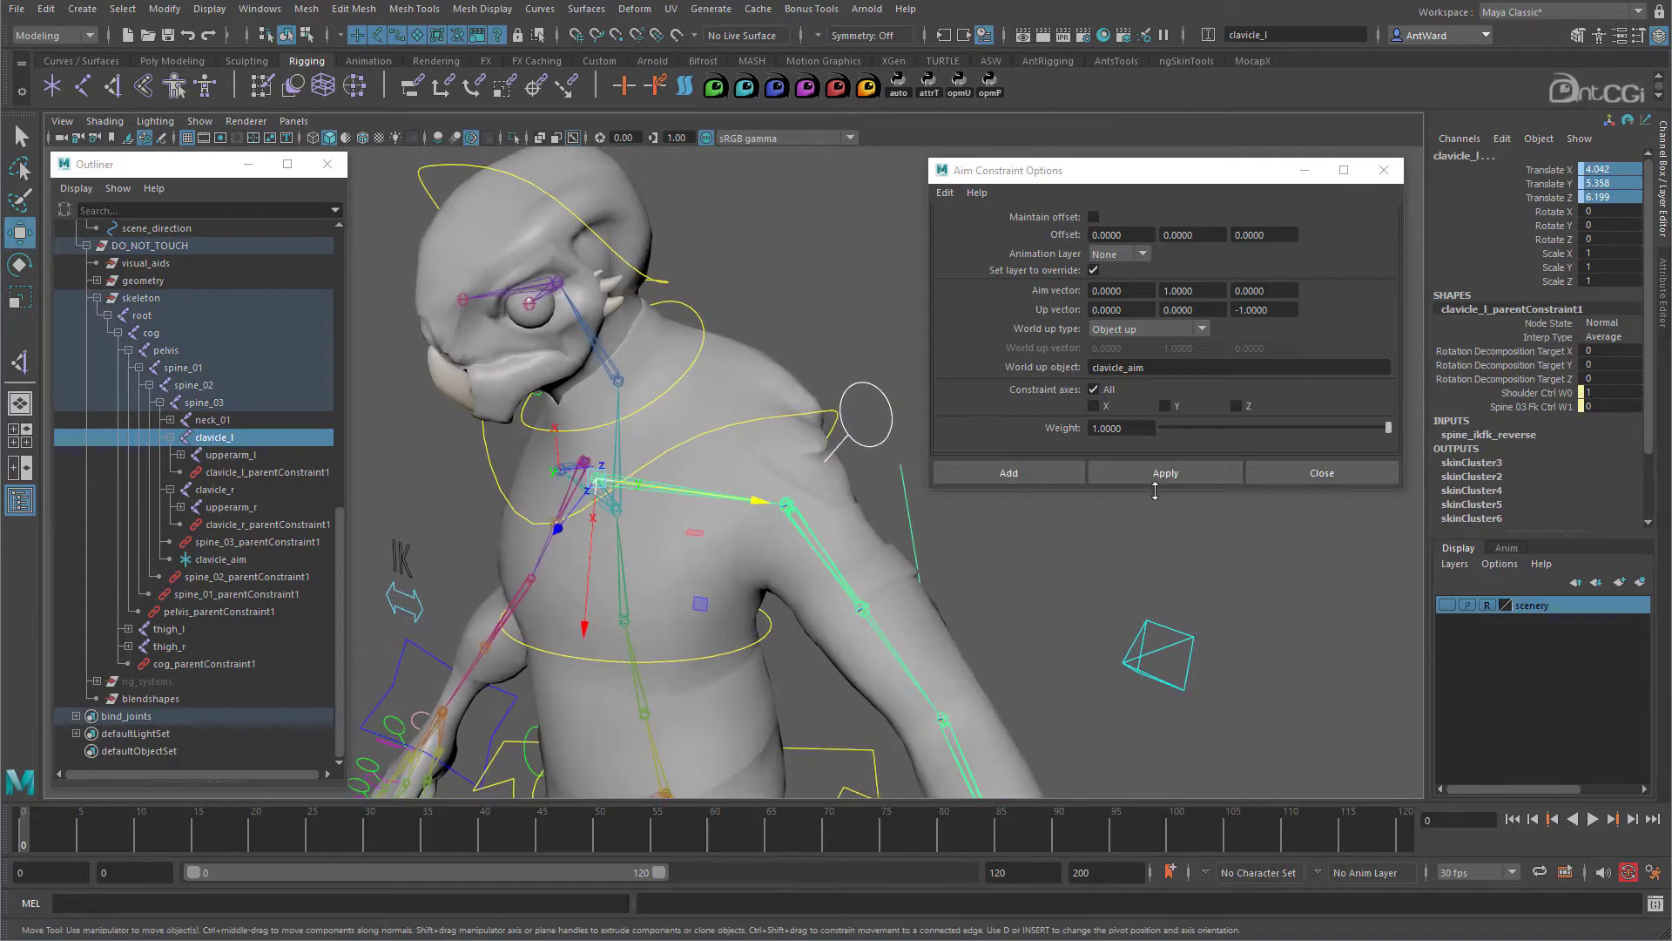
click(1164, 473)
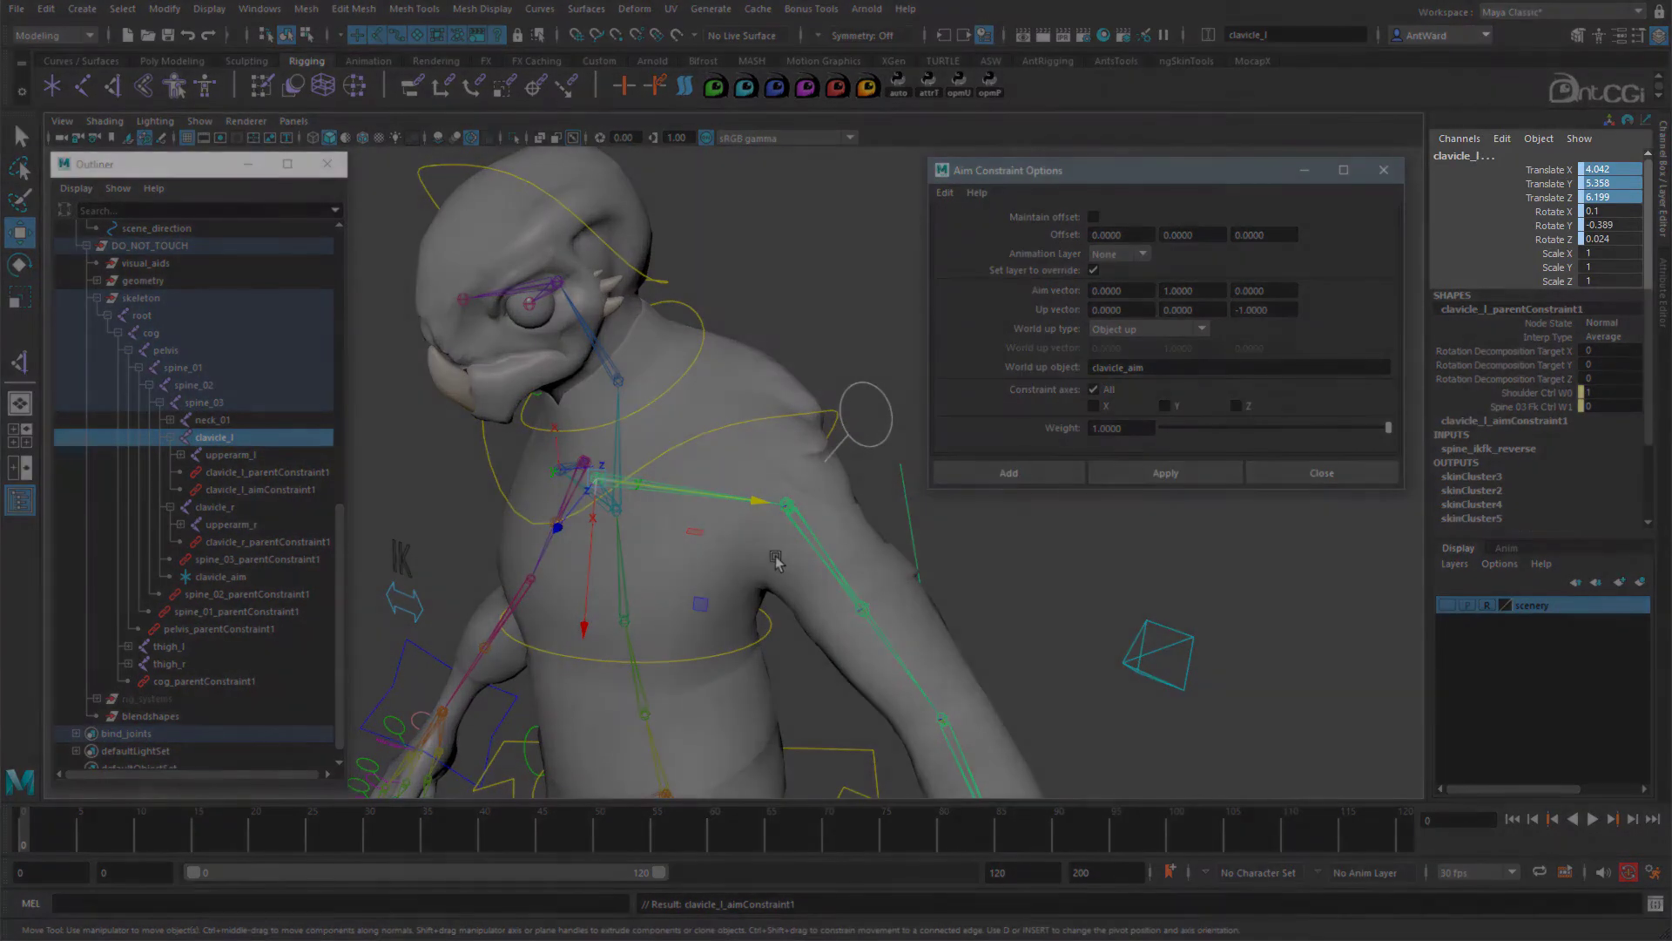
alt+drag(776, 560, 730, 545)
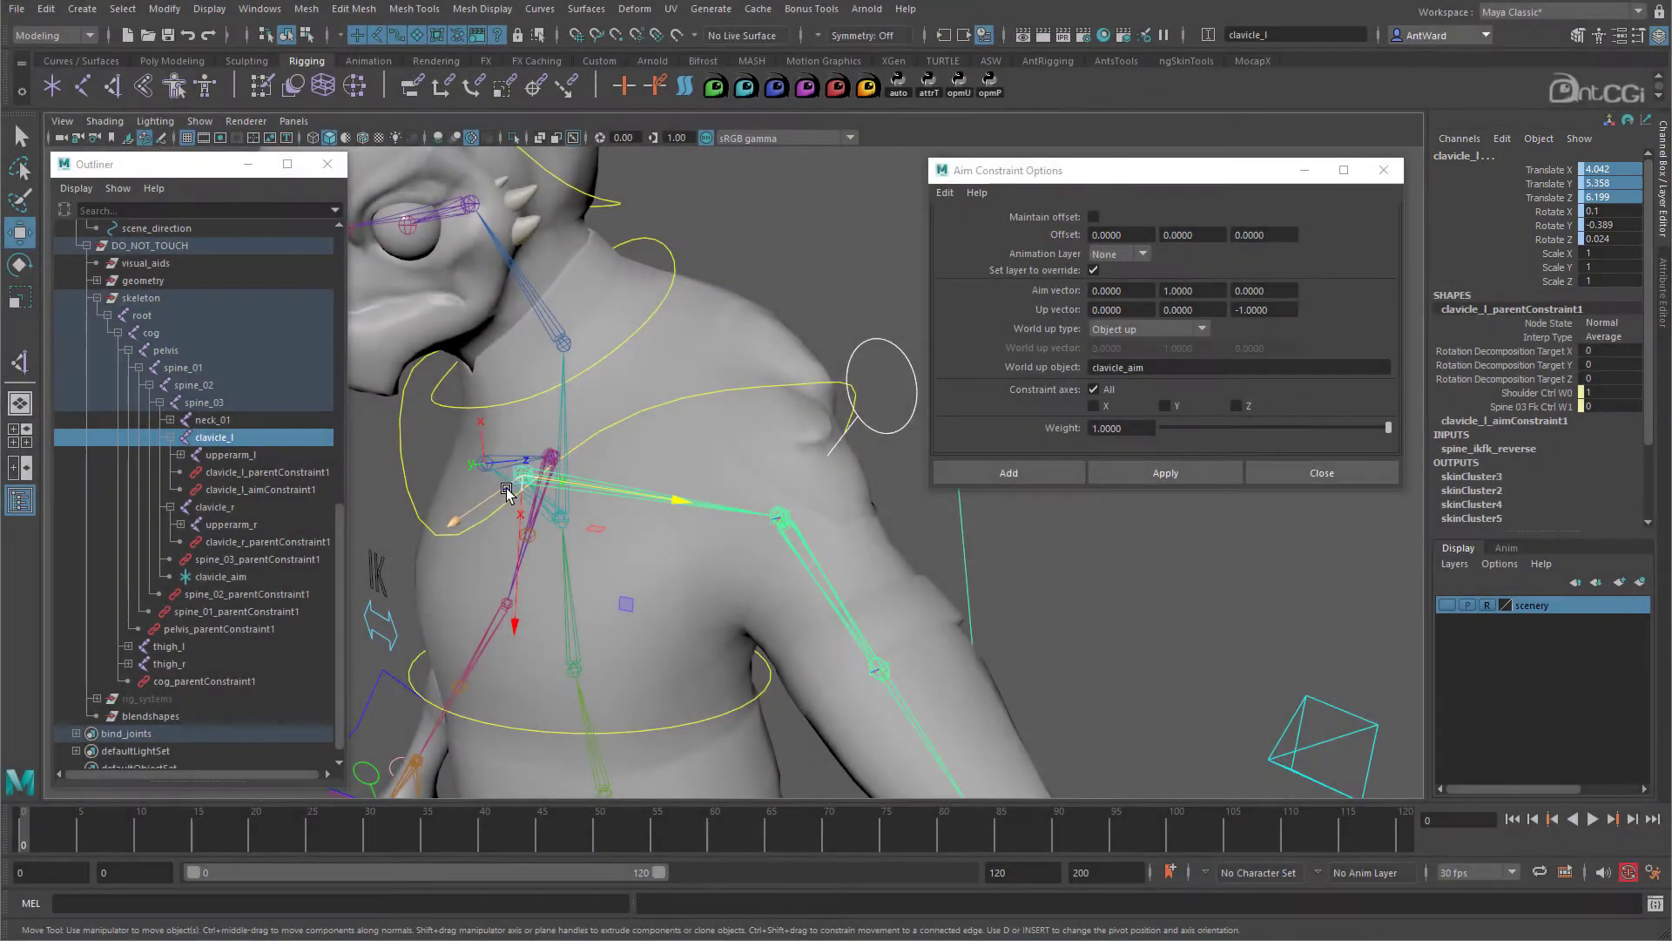
key(ctrl+z)
Raise the clavicle_aim locator slightly to a Translate Y of about 7.6.
alt+drag(509, 488, 697, 496)
click(831, 422)
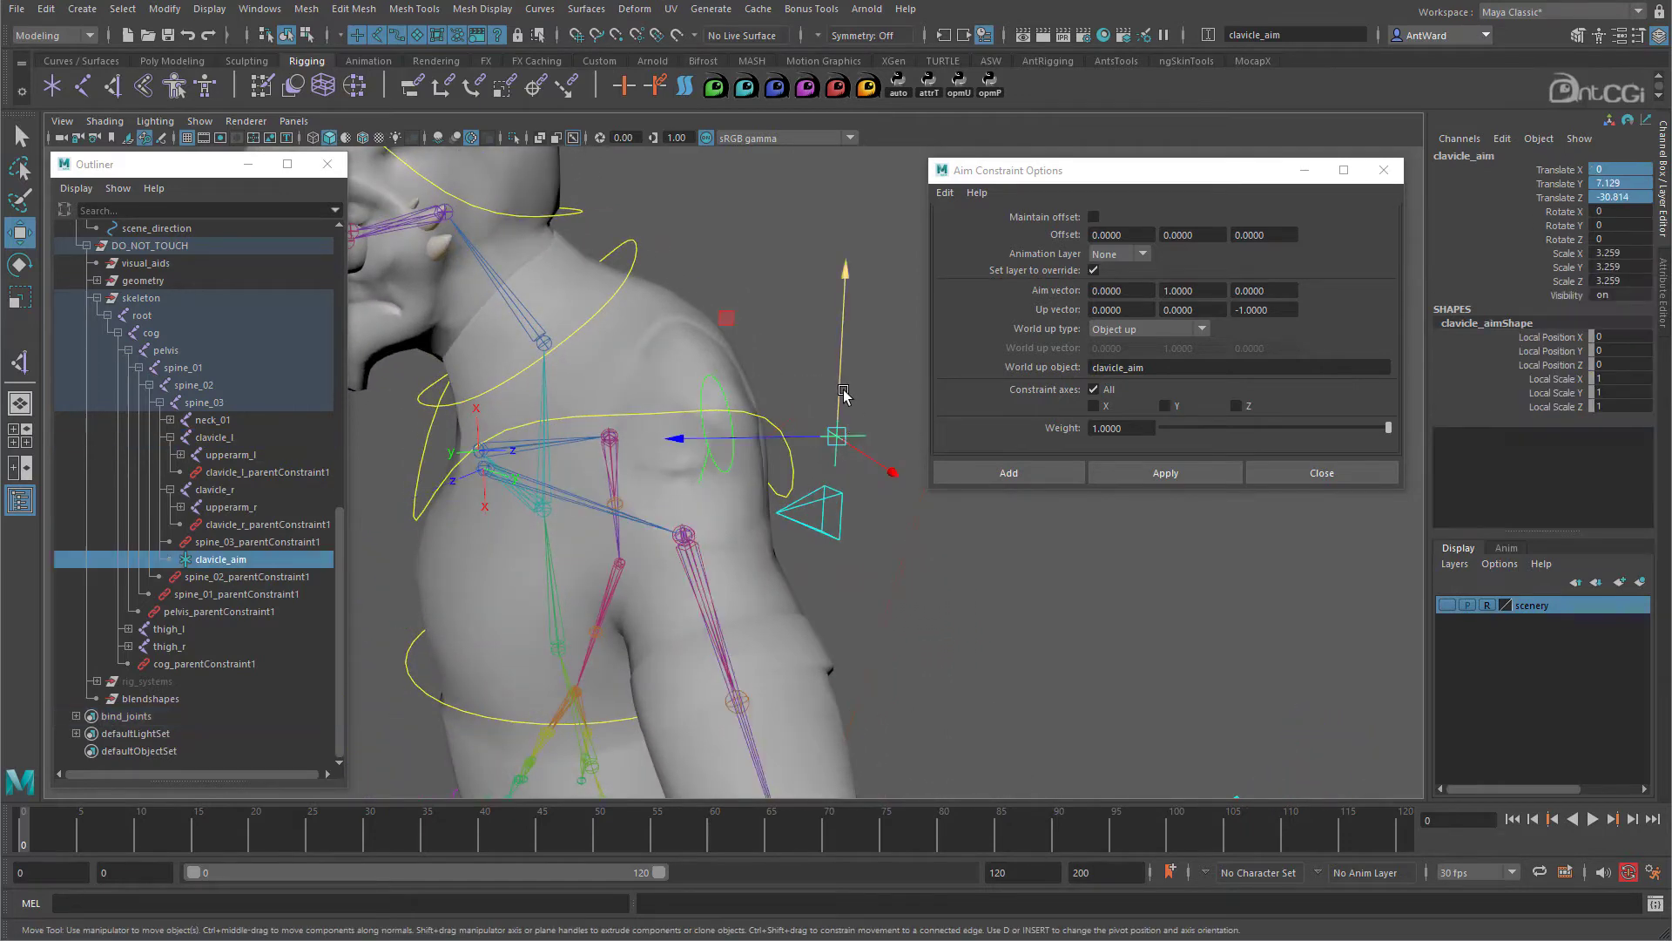
drag(841, 392, 841, 385)
Apply the aim constraint from arm_root_l_ctrl to the clavicle_l joint with the current options.
alt+drag(751, 436, 635, 548)
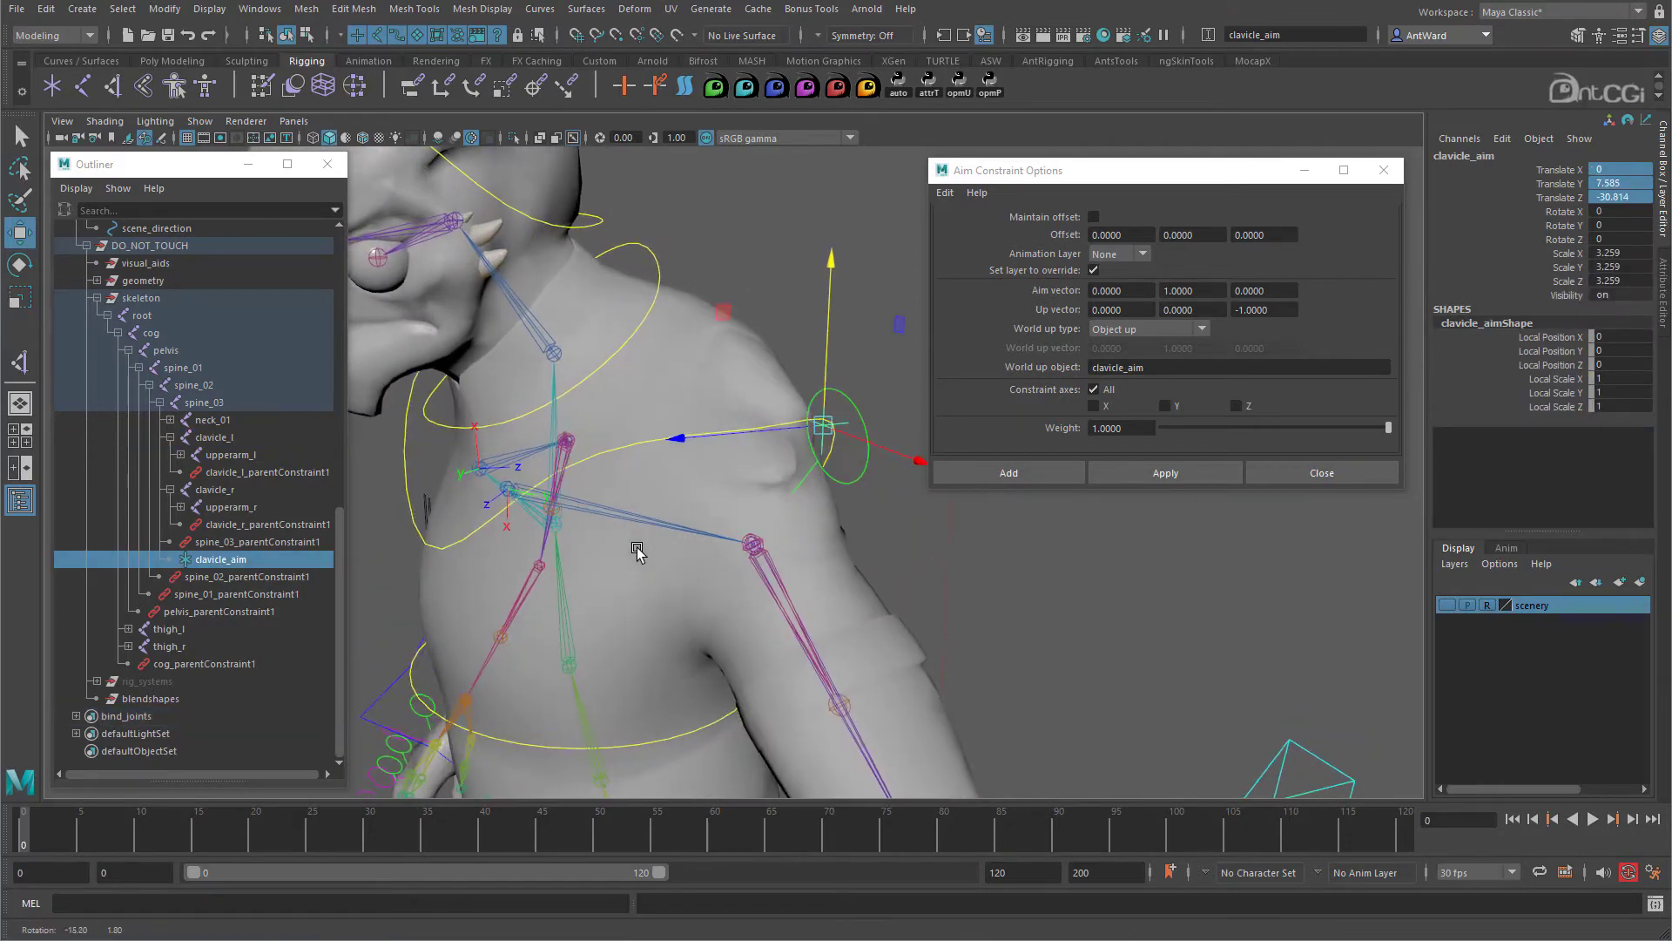
click(578, 504)
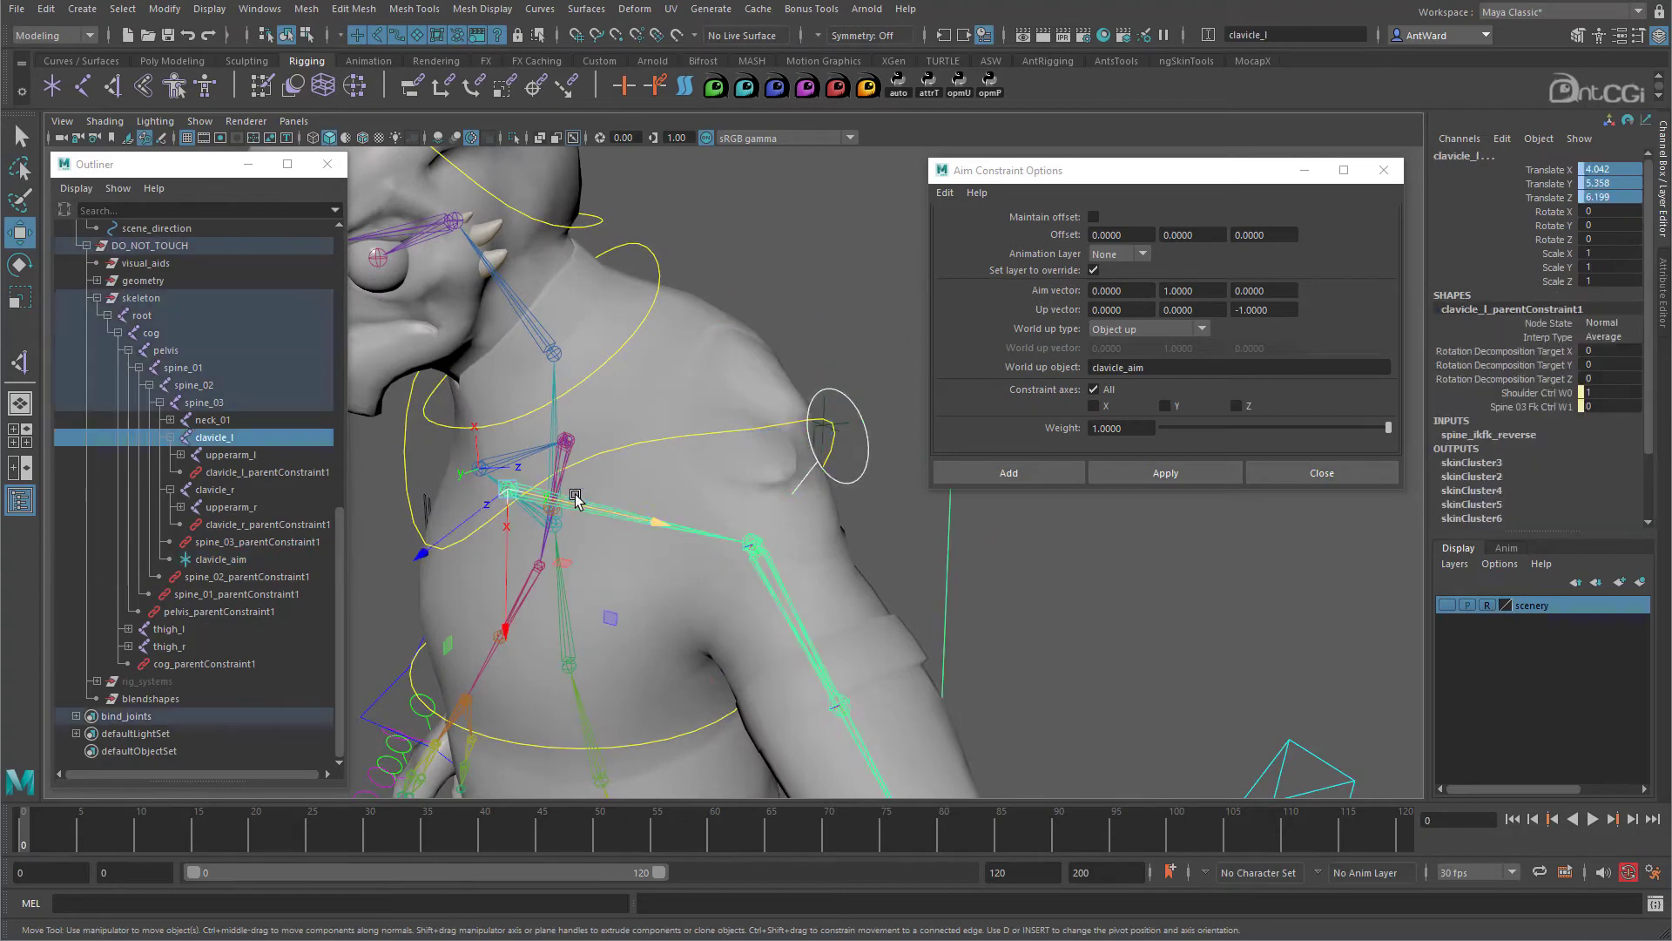
click(1152, 475)
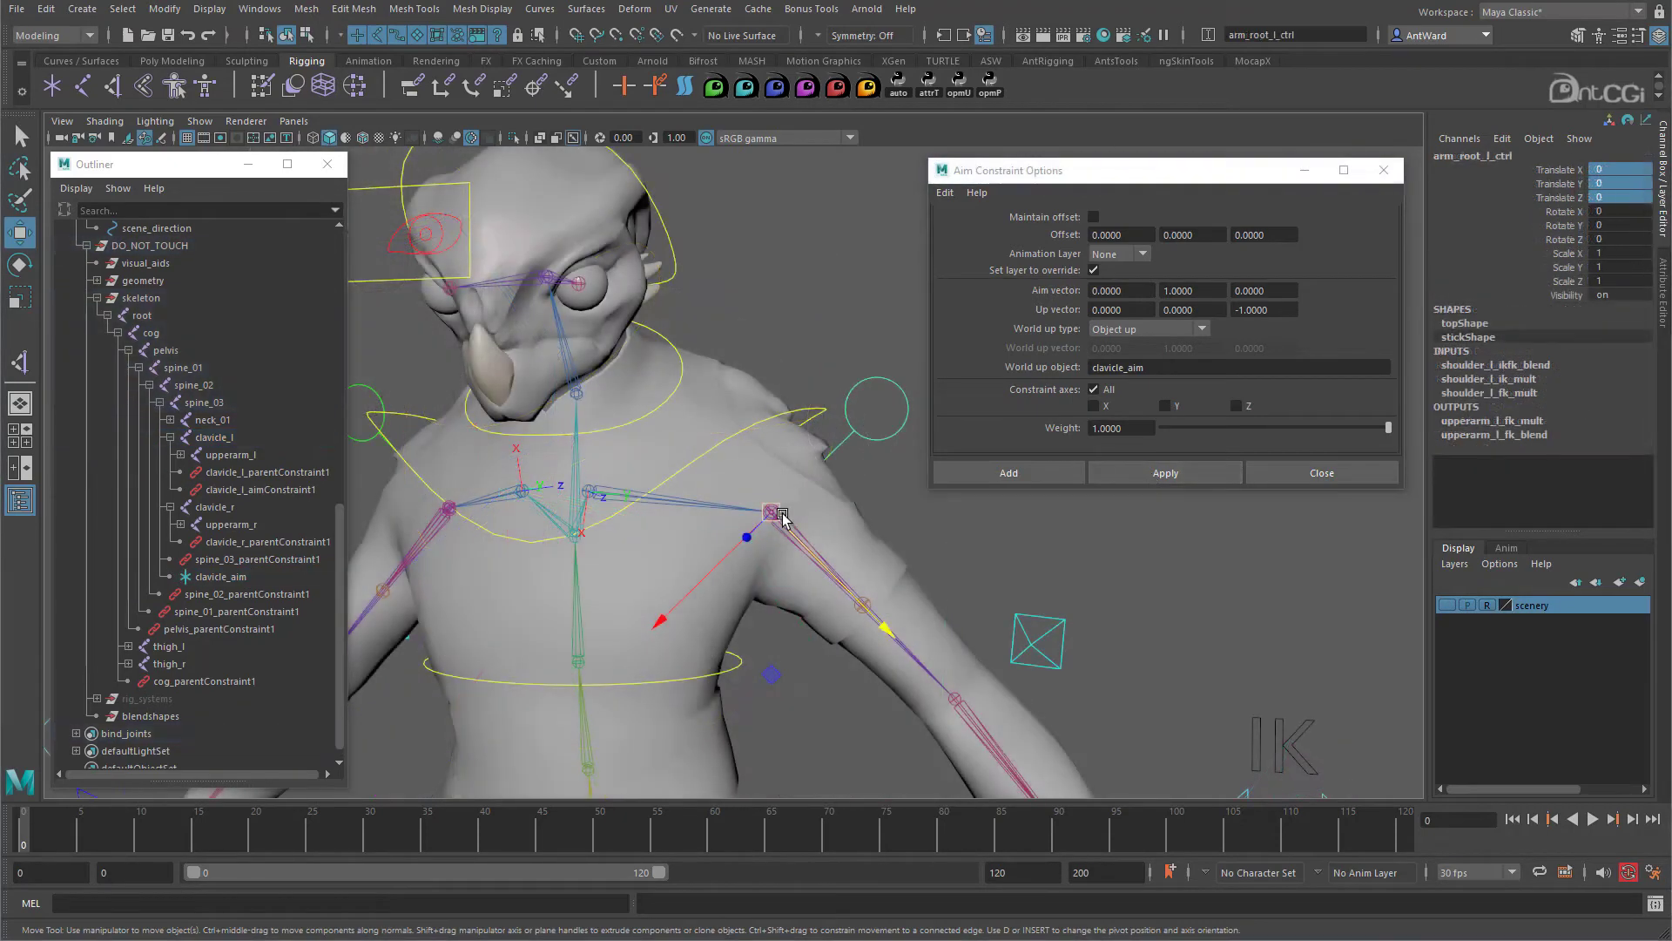
Test the left clavicle's aim by raising arm_root_l_ctrl, and undo the move.
drag(780, 516, 777, 415)
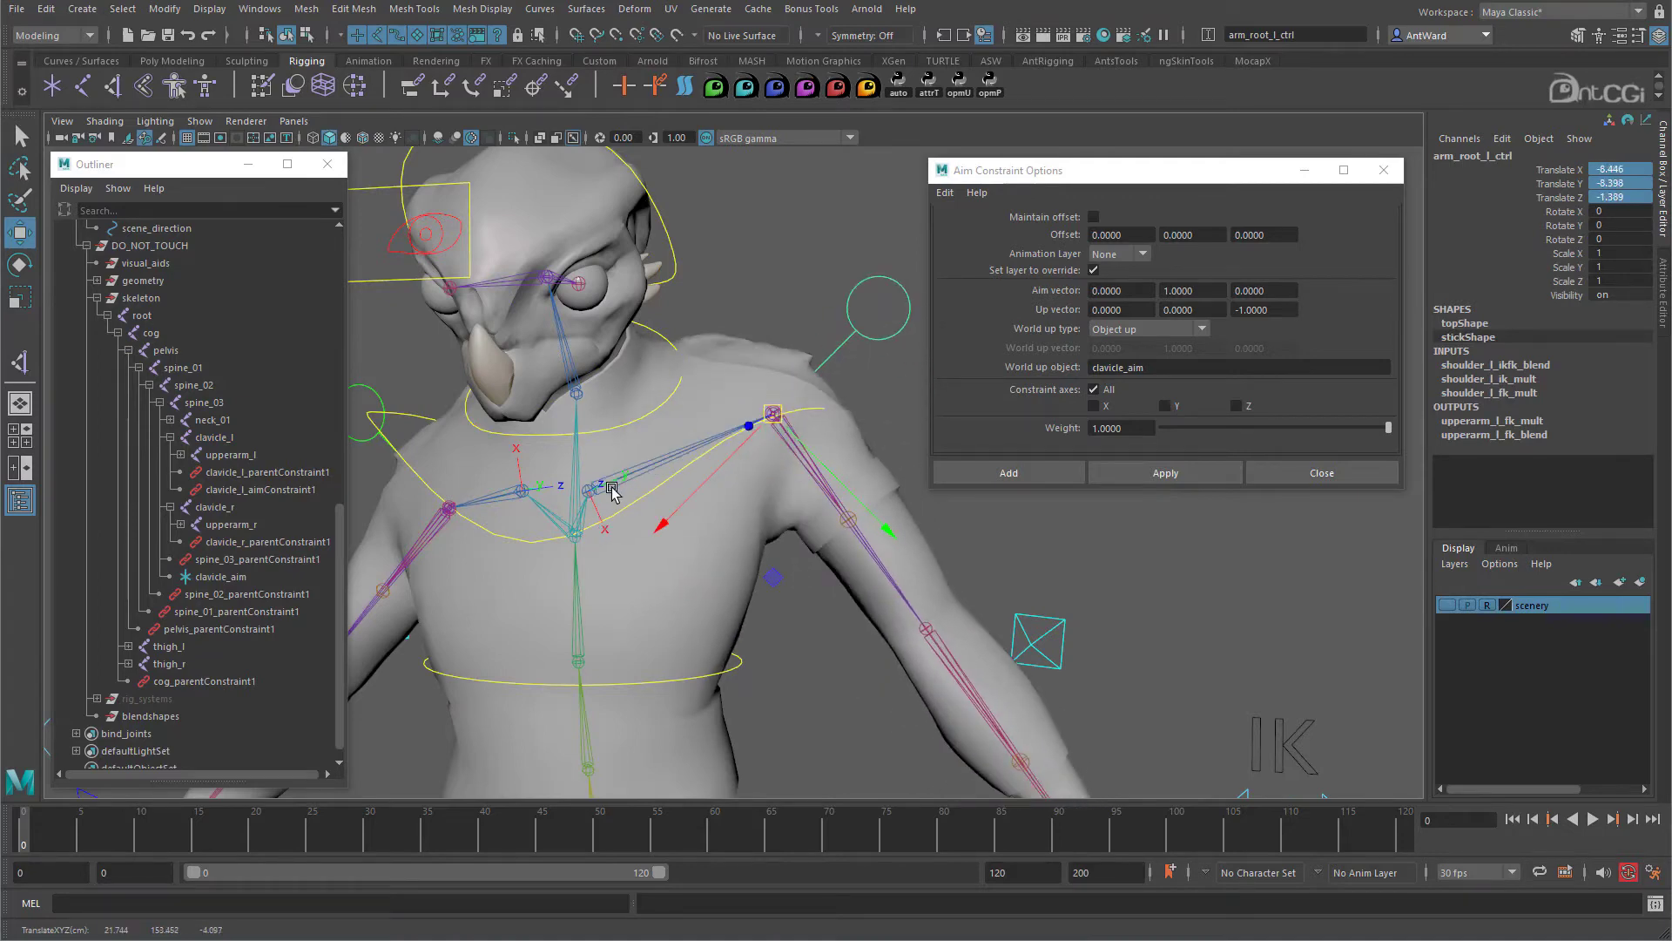
key(ctrl+z)
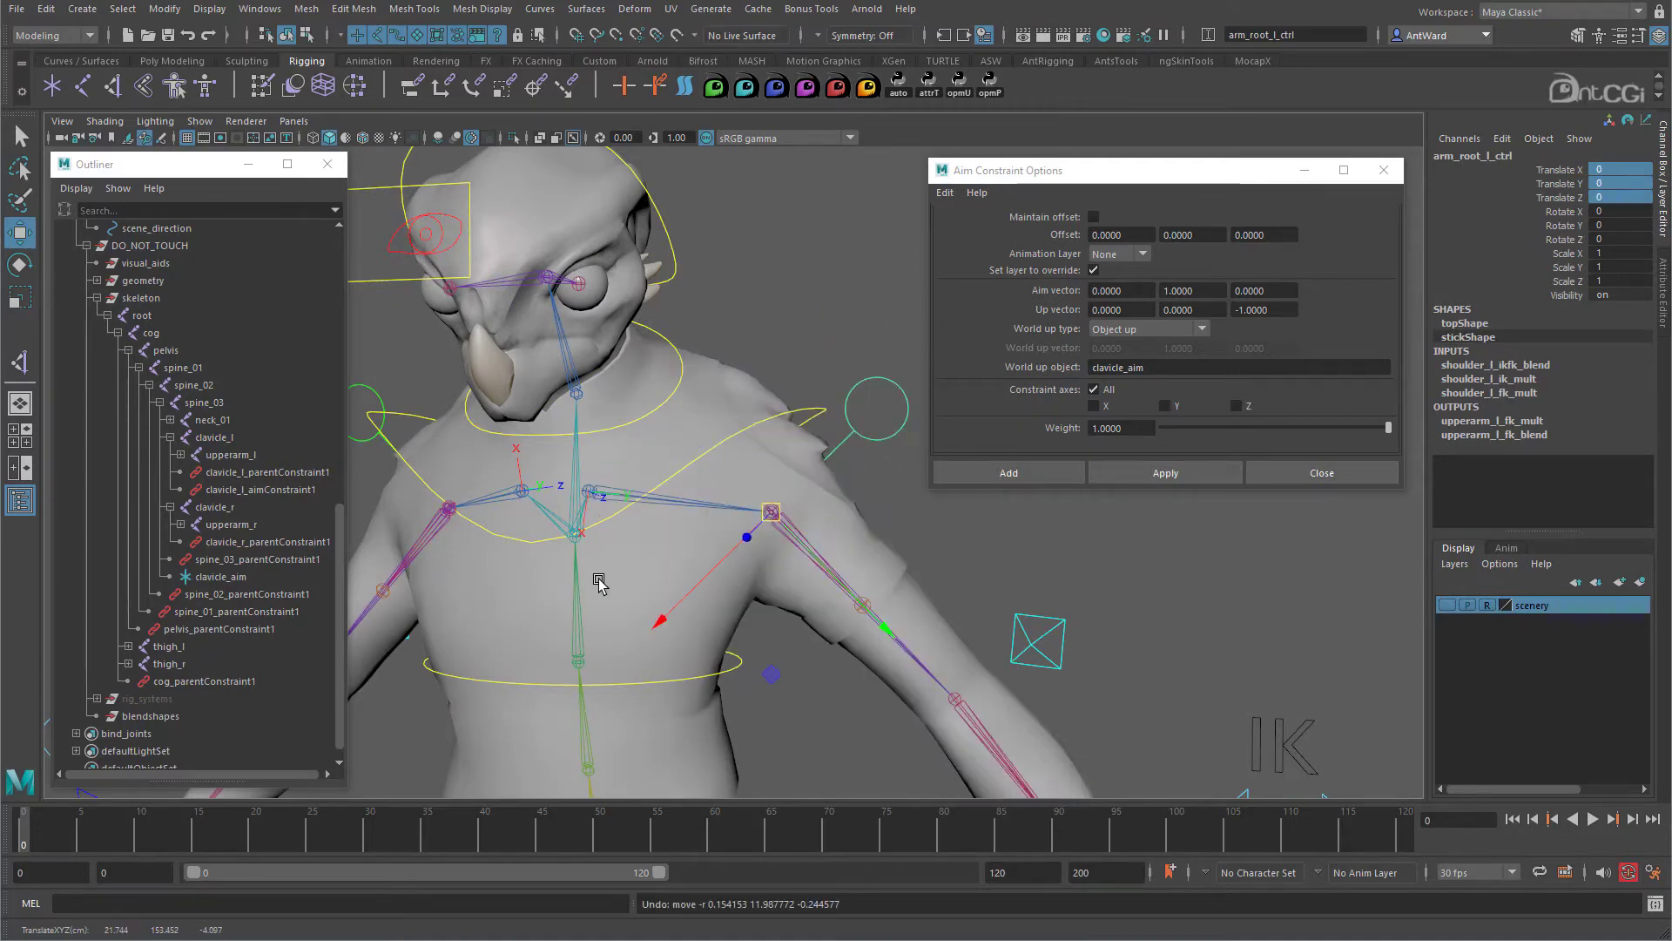
Select the right arm root control and the clavicle_r joint, and set the aim vector's Y value to -1.
alt+drag(598, 579, 644, 582)
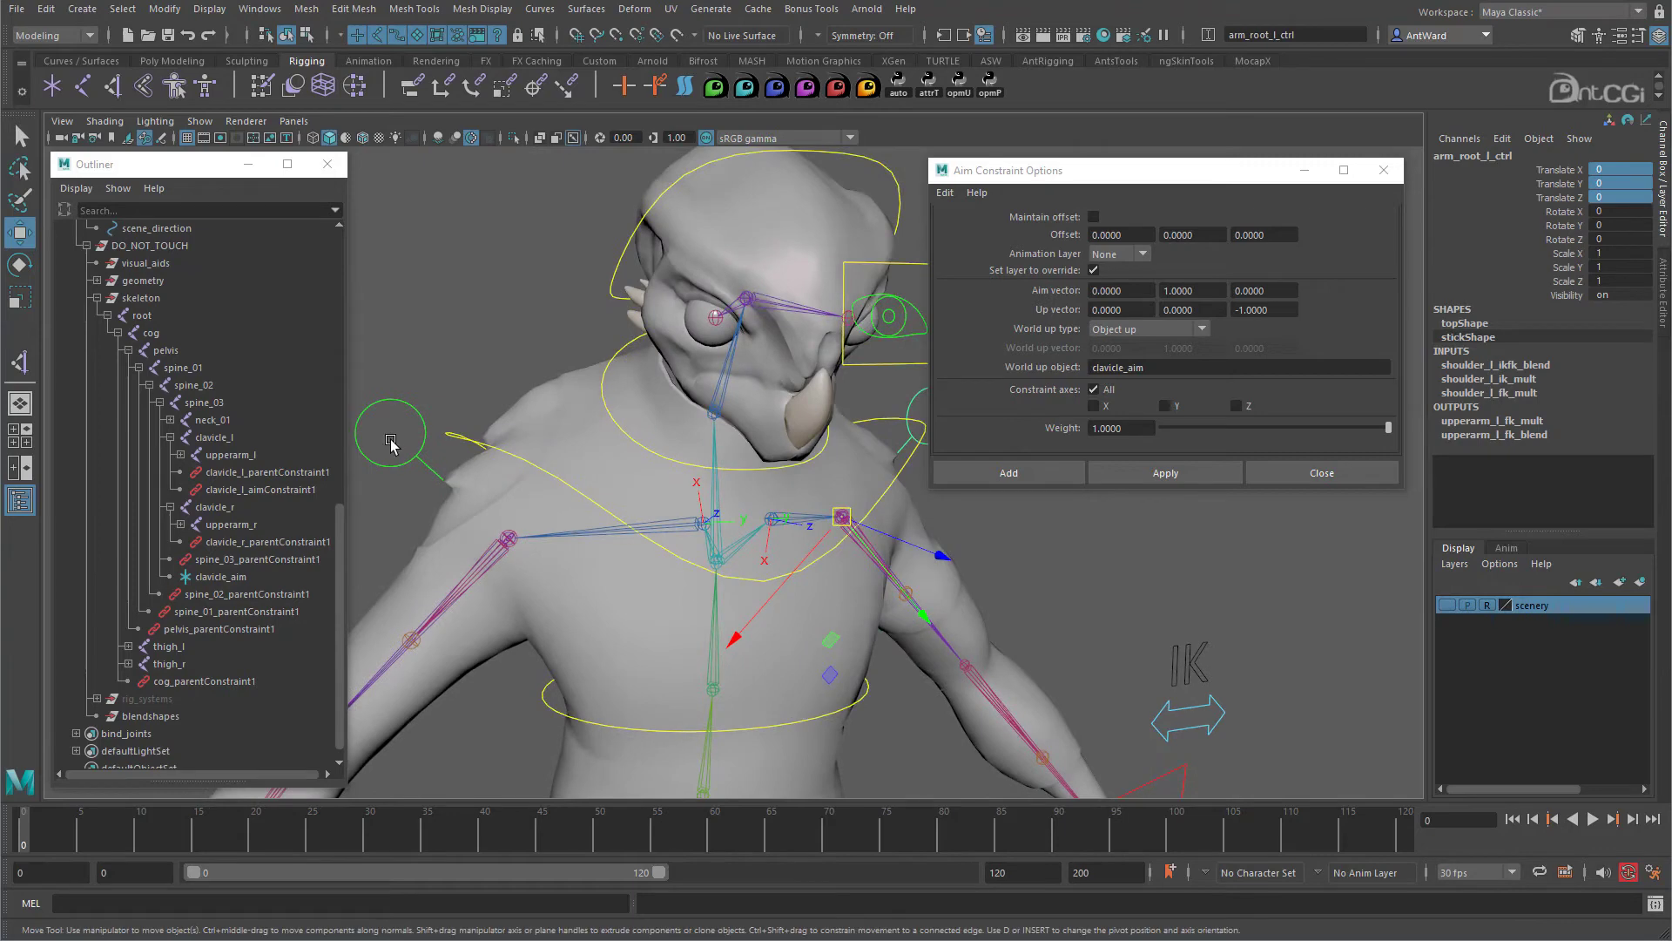
click(507, 538)
click(607, 532)
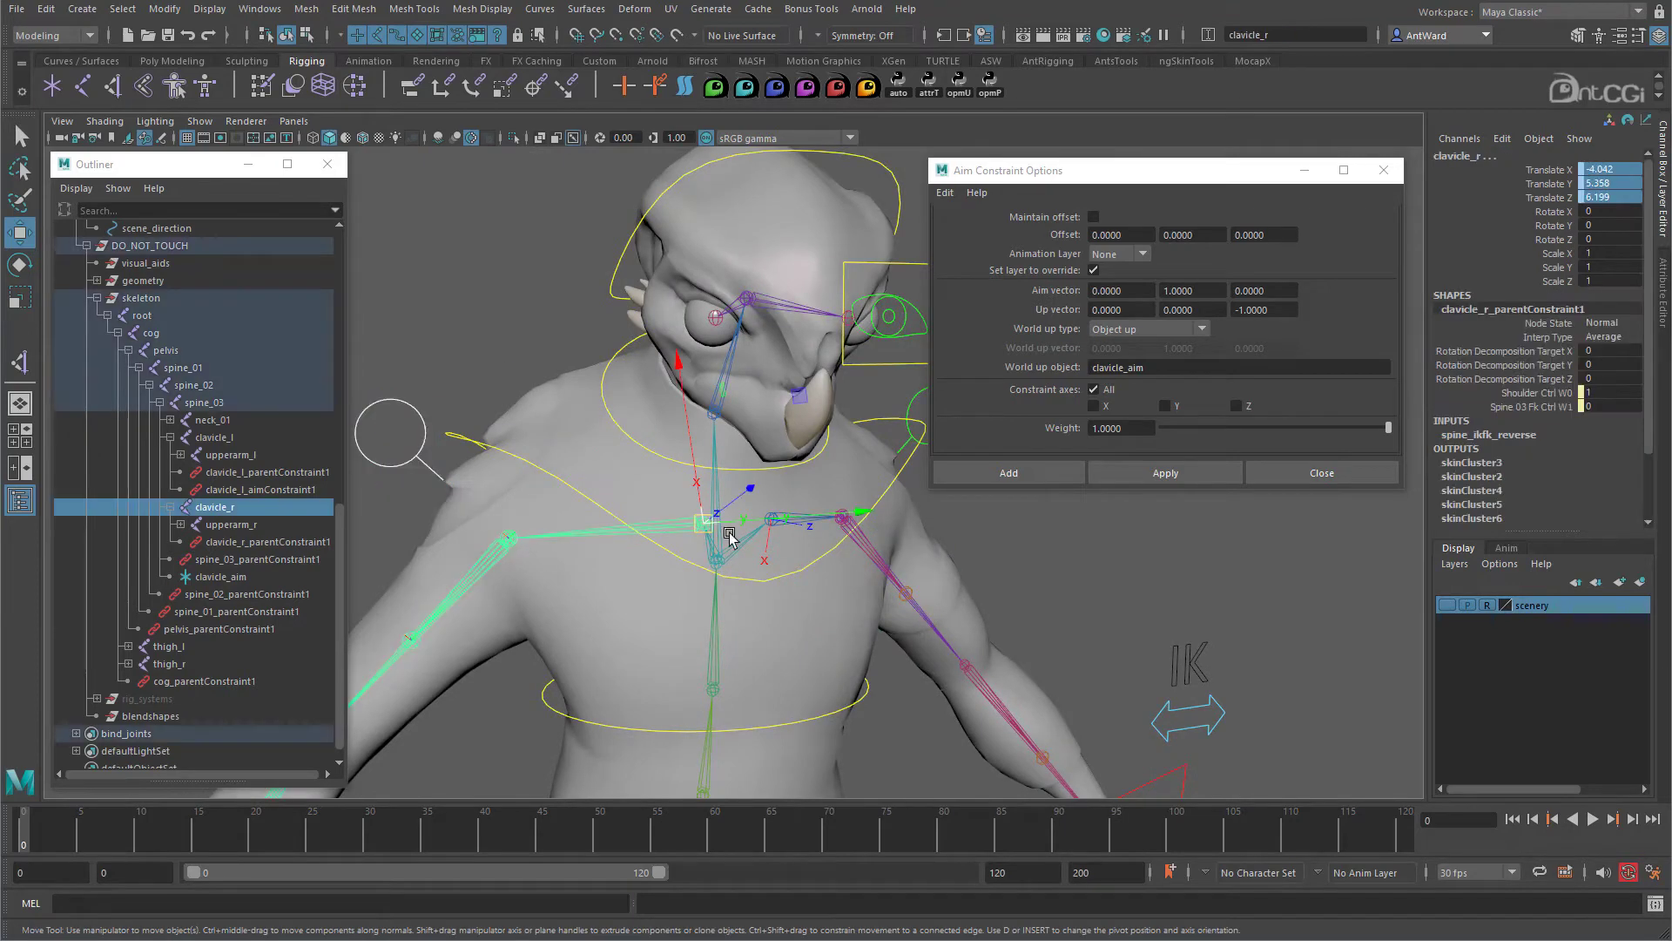
alt+drag(733, 539, 684, 551)
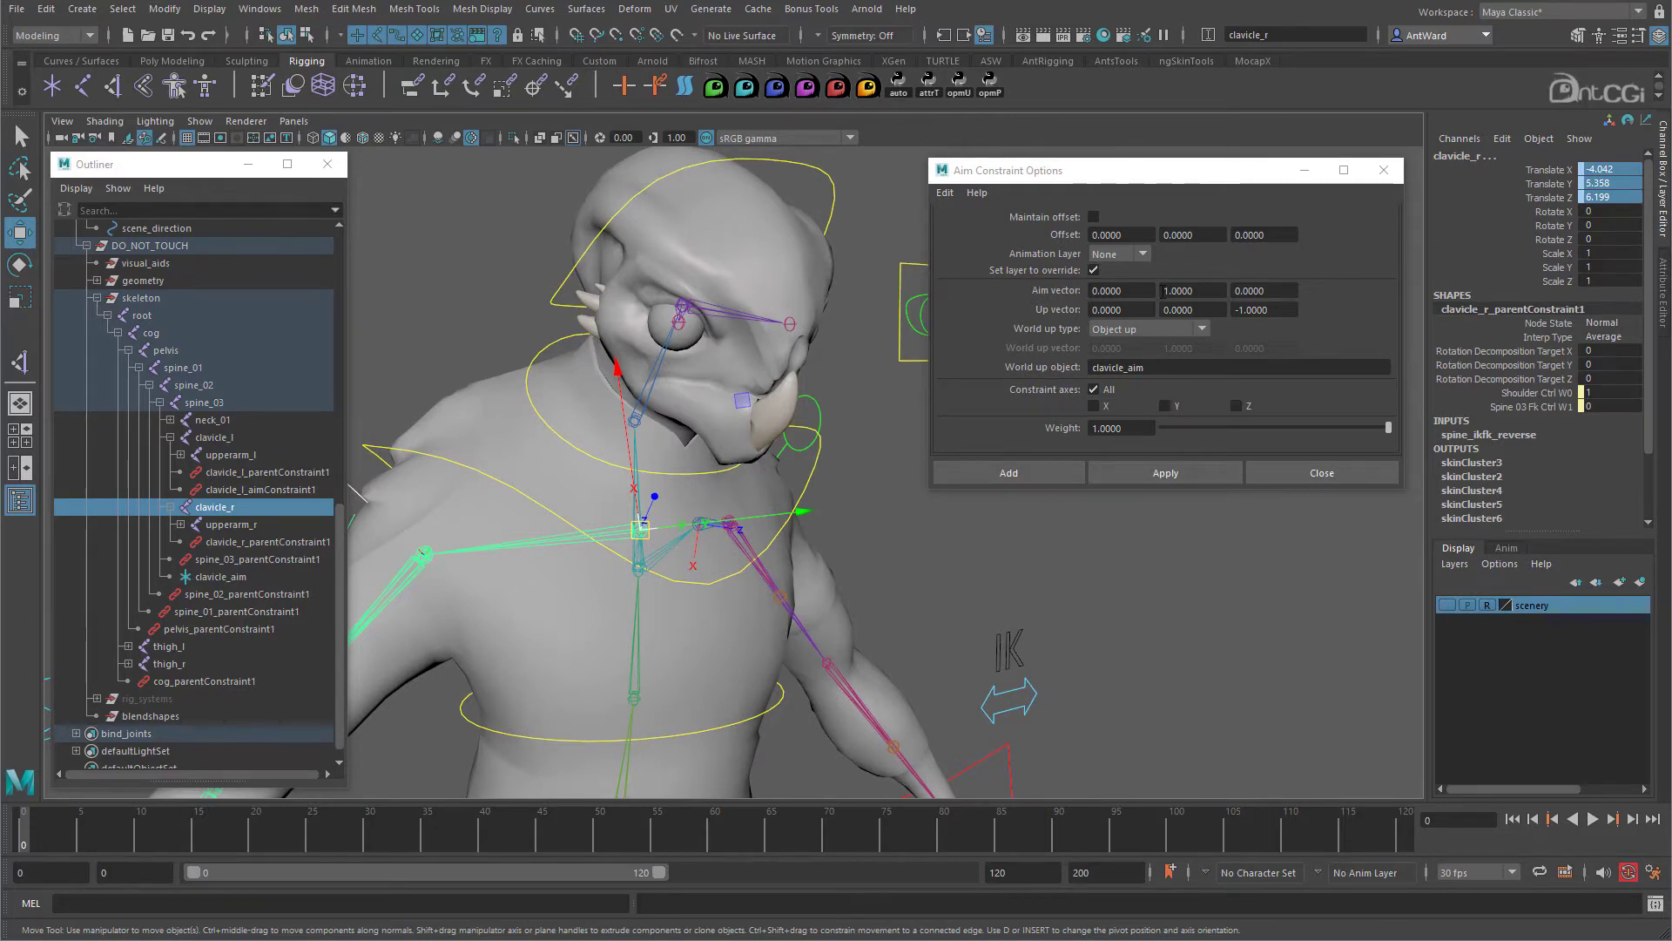
click(1164, 292)
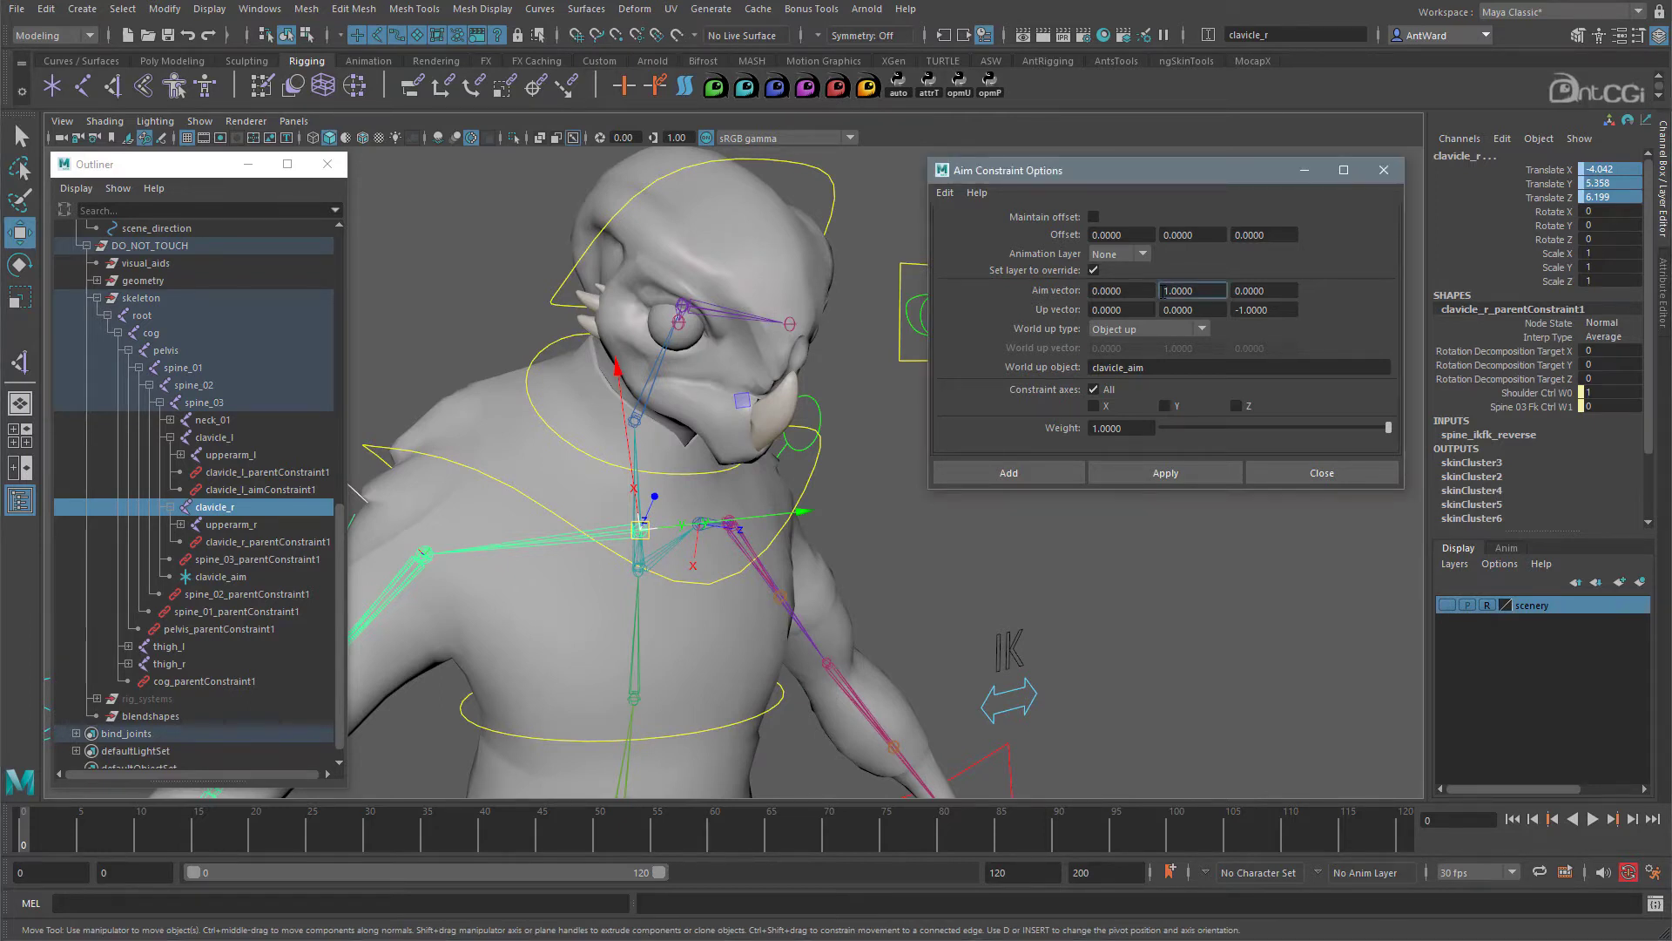
text(-)
Set the up vector's Z value to 1 and apply the aim constraint to clavicle_r.
alt+drag(878, 564, 902, 598)
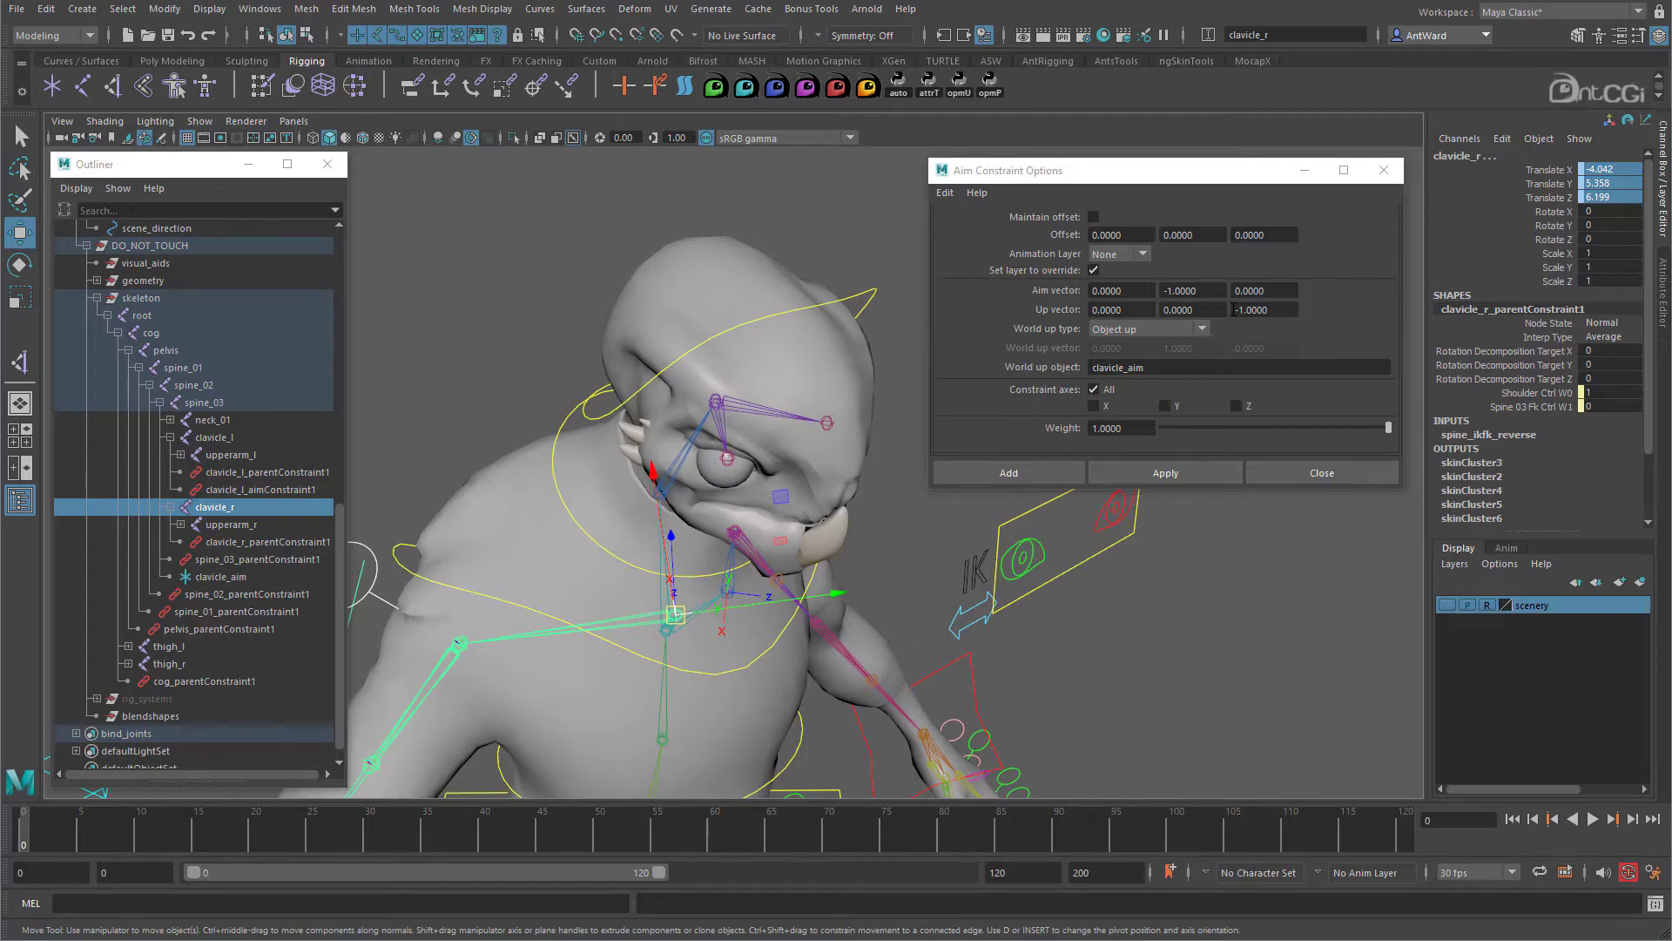
click(1233, 309)
key(Delete)
key(Return)
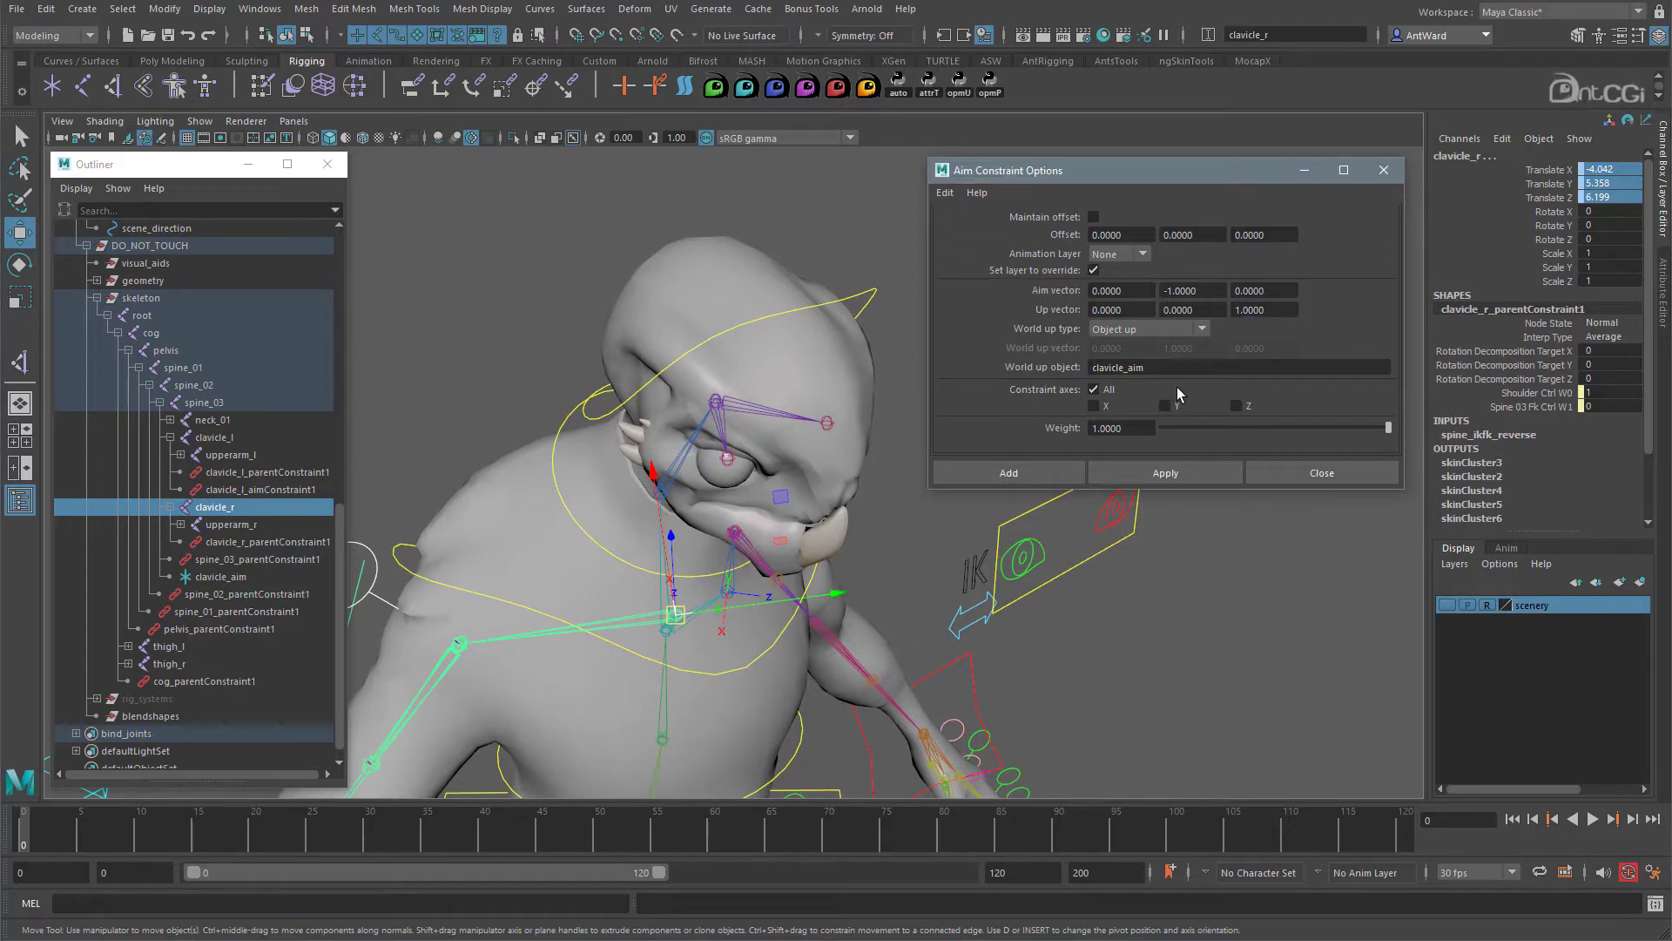
click(1161, 473)
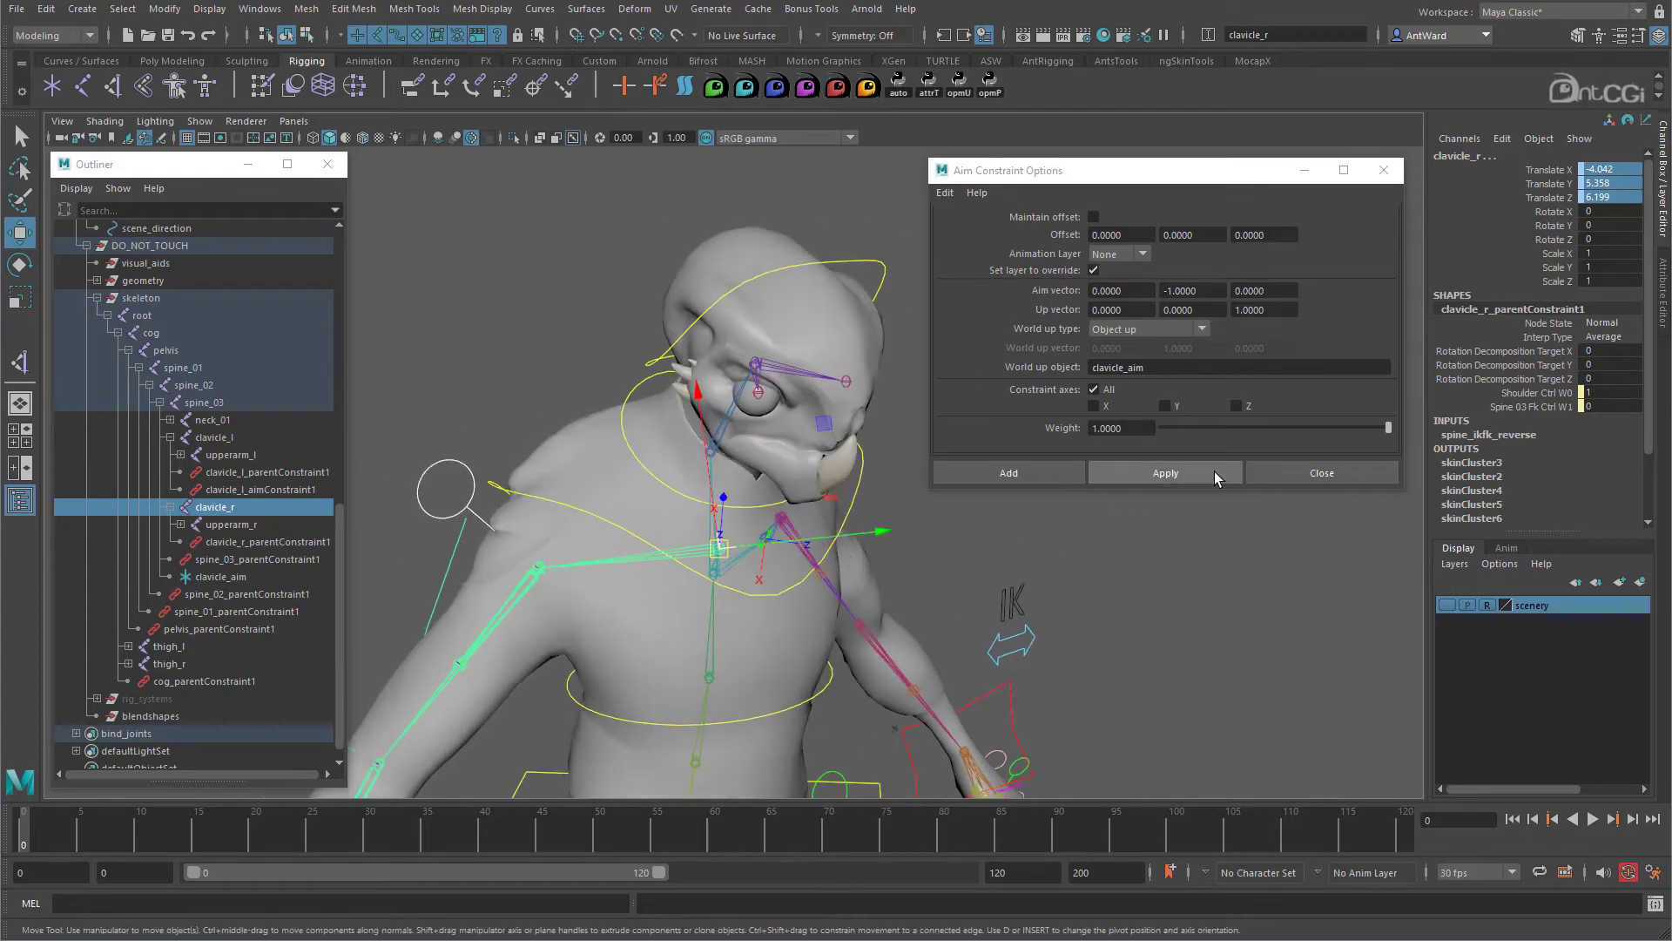
click(1217, 476)
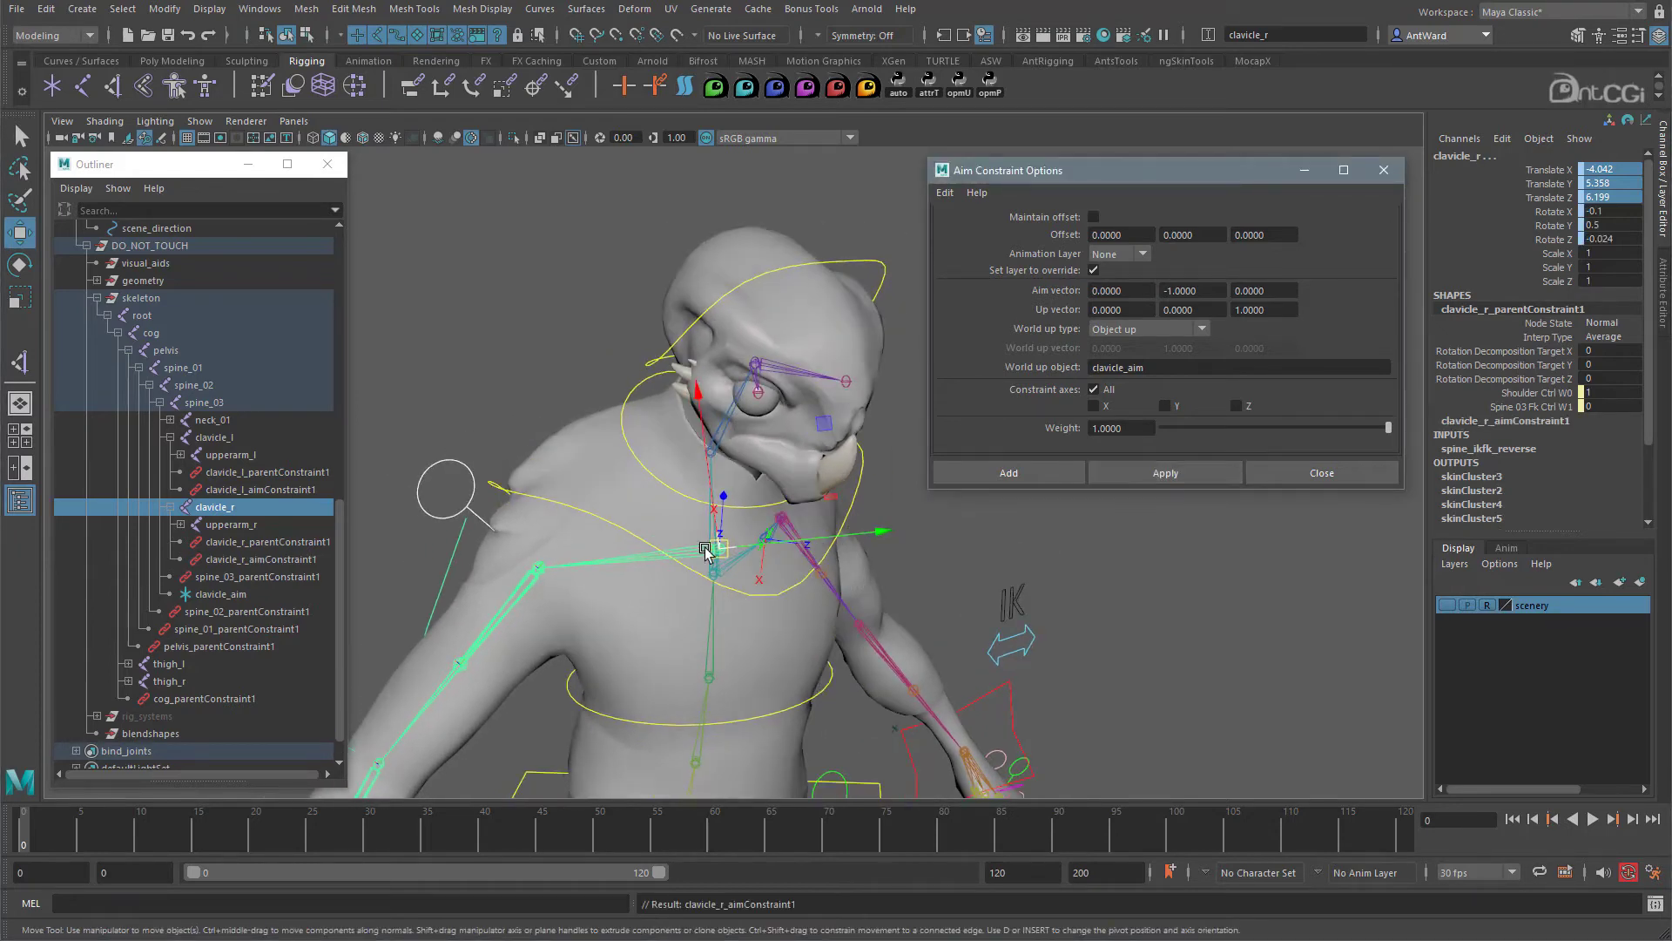
Test the right clavicle's aim by moving arm_root_r_ctrl up slightly, and undo the move.
alt+drag(709, 553, 465, 413)
click(466, 413)
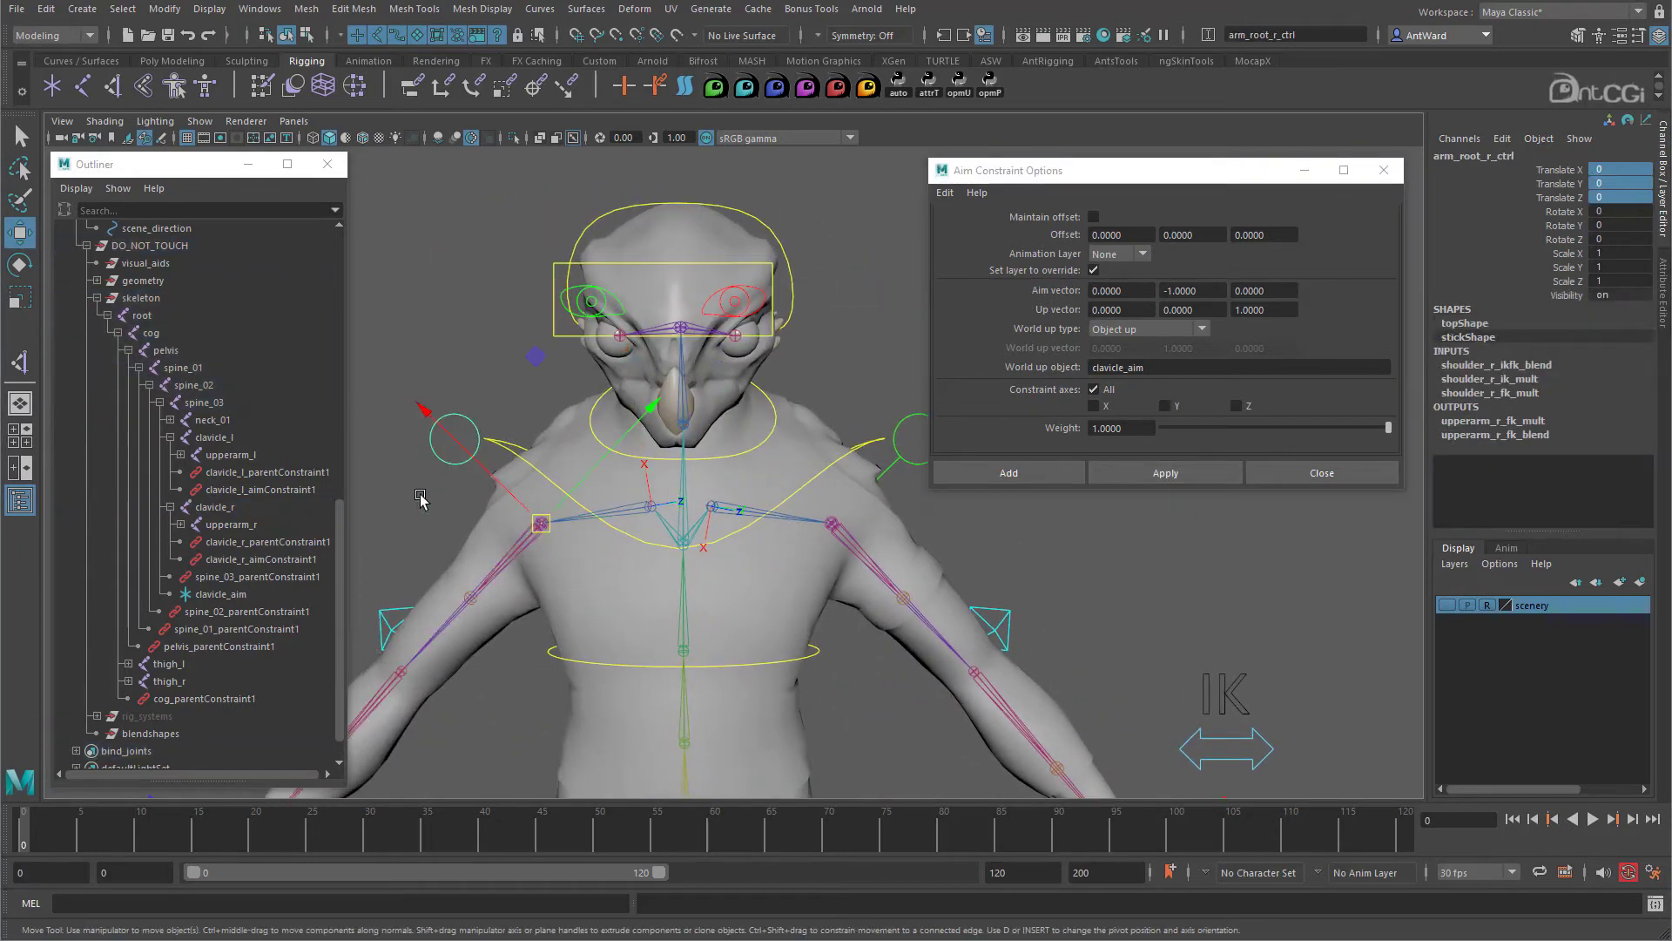
mouse_move(541, 526)
mouse_down()
mouse_move(488, 498)
mouse_move(557, 462)
mouse_move(527, 455)
mouse_move(528, 498)
mouse_up()
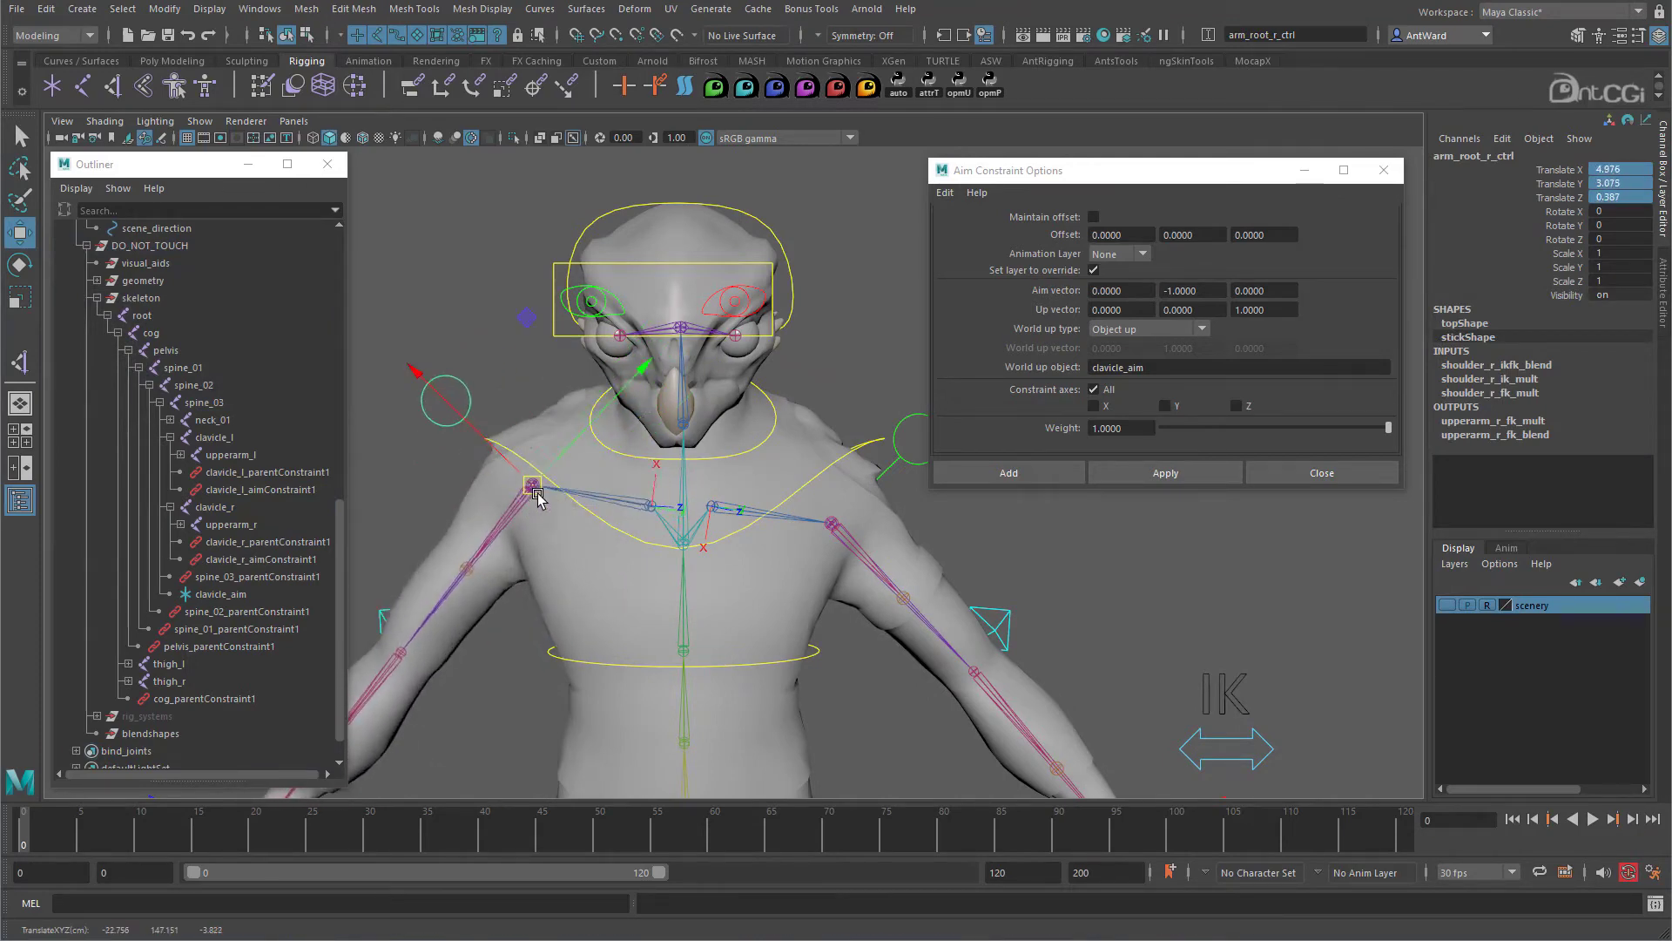
key(ctrl+z)
Inspect the clavicle_aim locator, test rotating the upper torso control around the shoulders, and undo the rotation.
alt+drag(1071, 727, 610, 557)
click(794, 479)
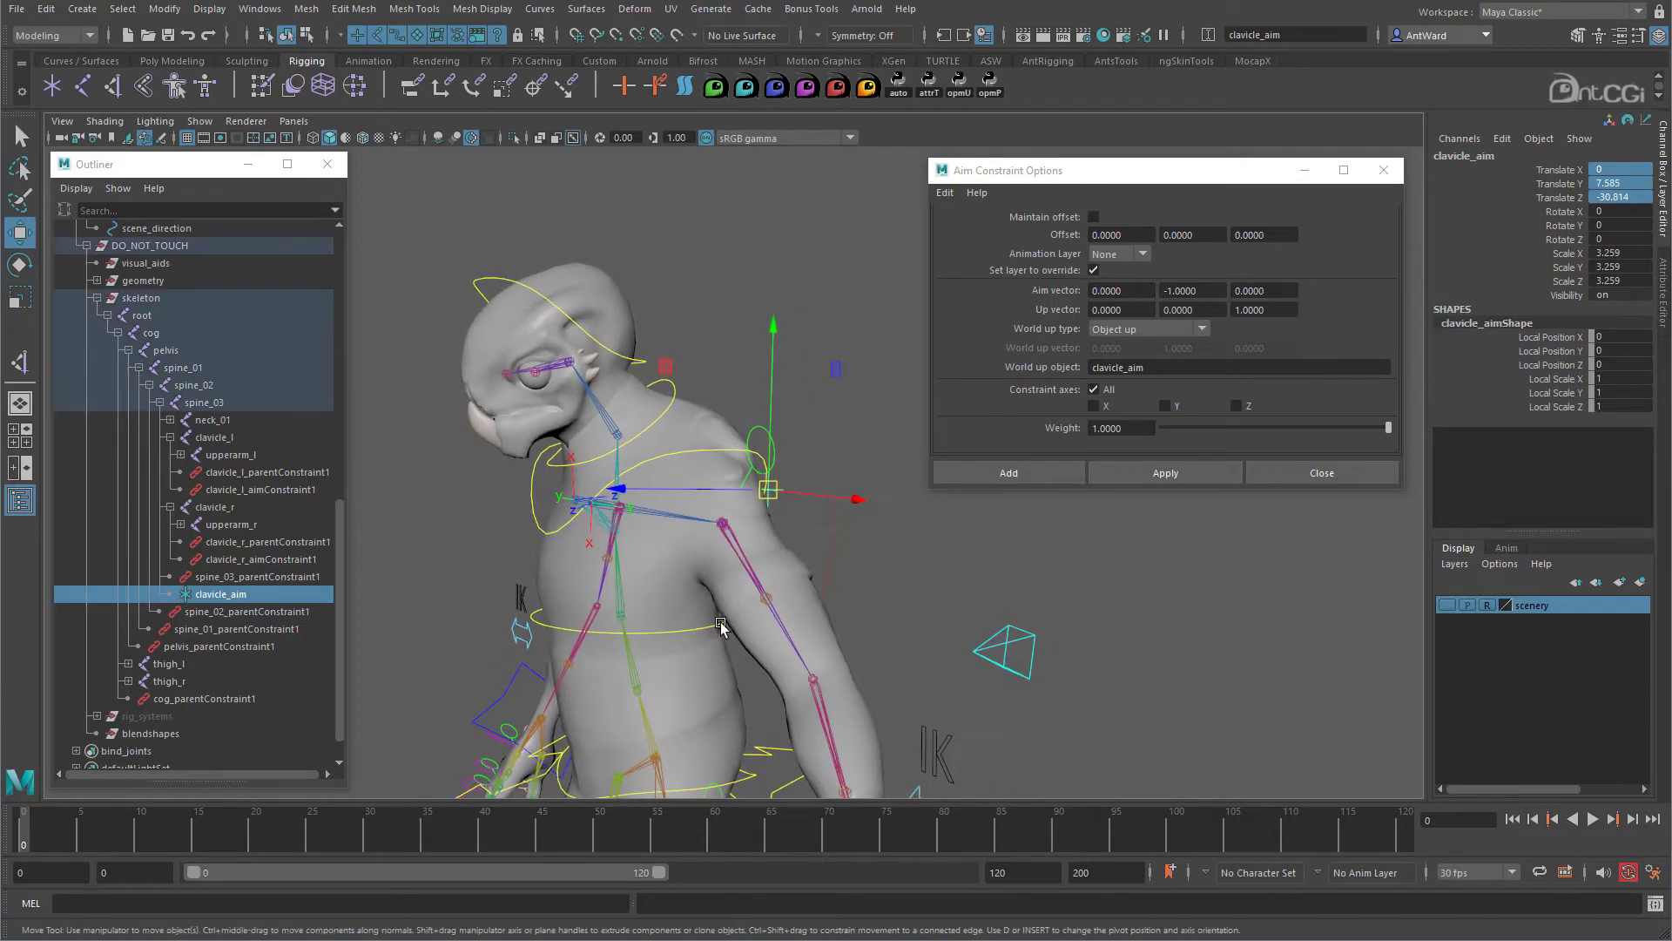
click(573, 477)
key(e)
drag(573, 477, 627, 478)
key(ctrl+z)
alt+drag(758, 575, 862, 609)
alt+right_drag(862, 610, 680, 583)
alt+drag(649, 515, 690, 508)
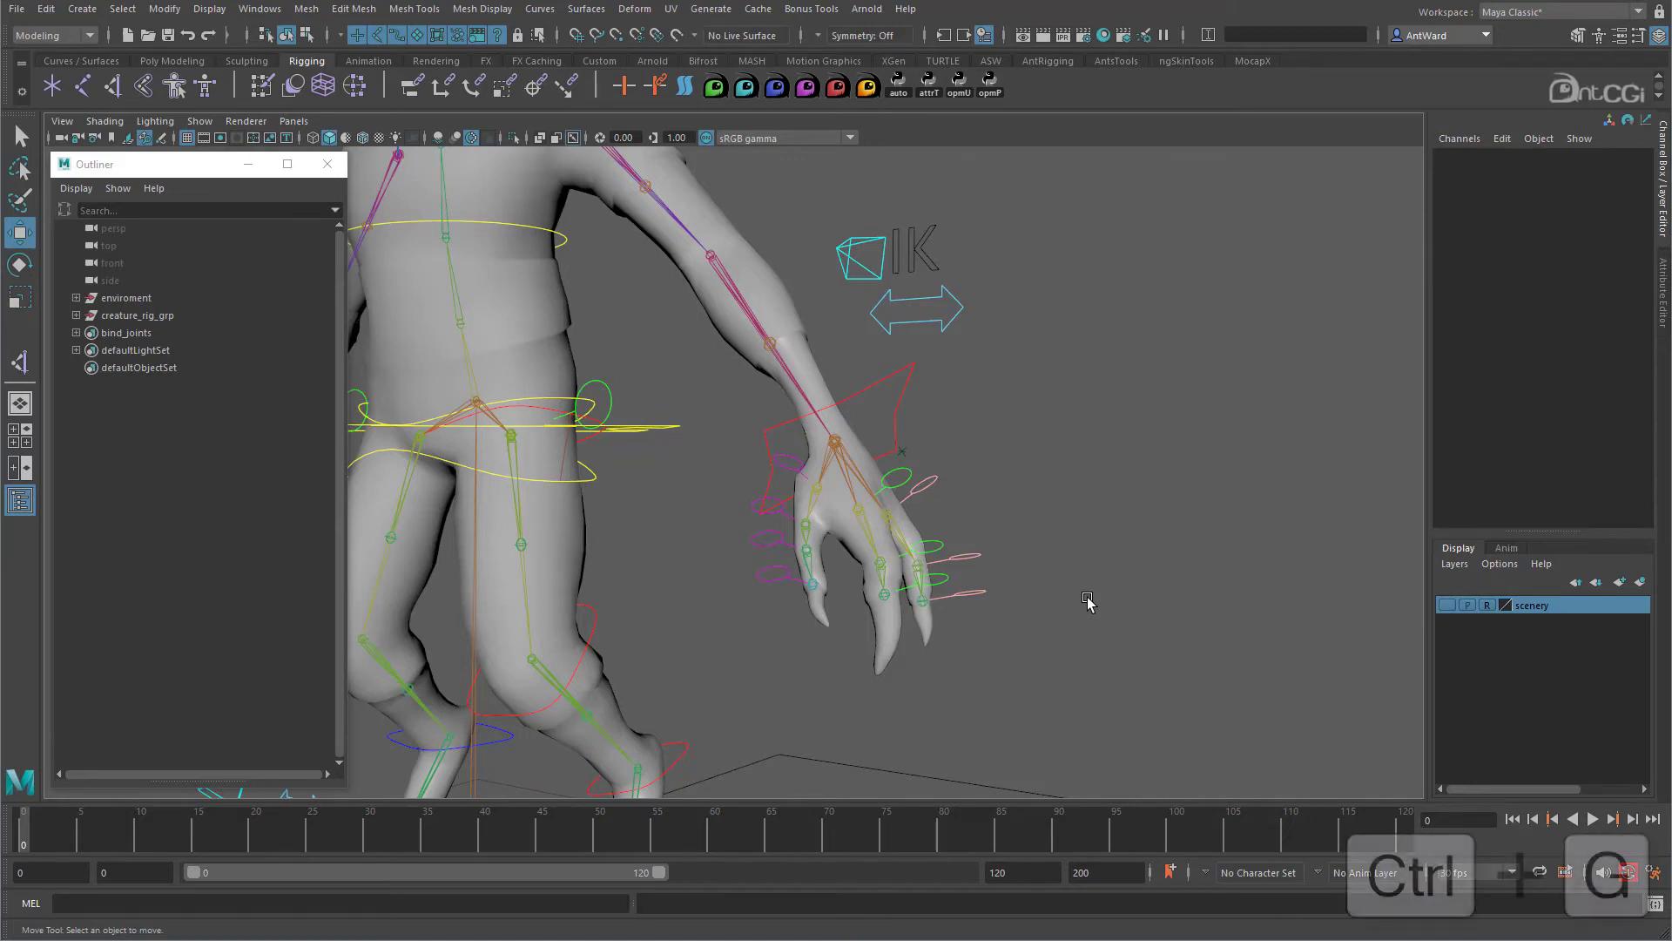
Create an empty group and rename it hand_l_control_grp.
key(ctrl+g)
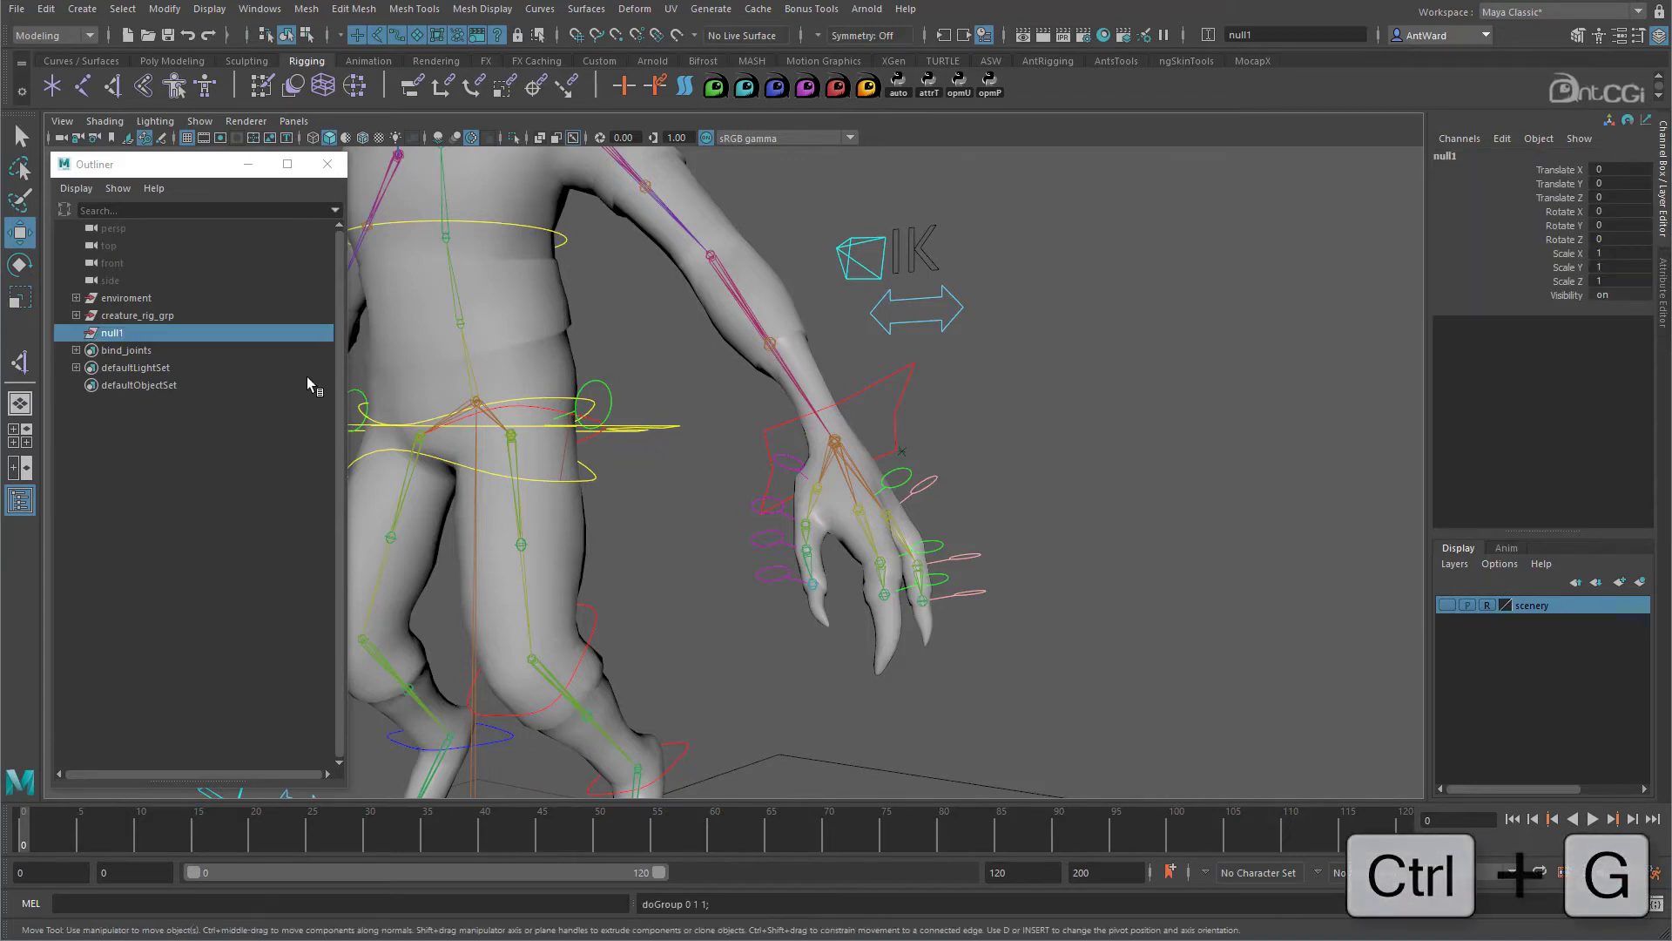
double_click(126, 337)
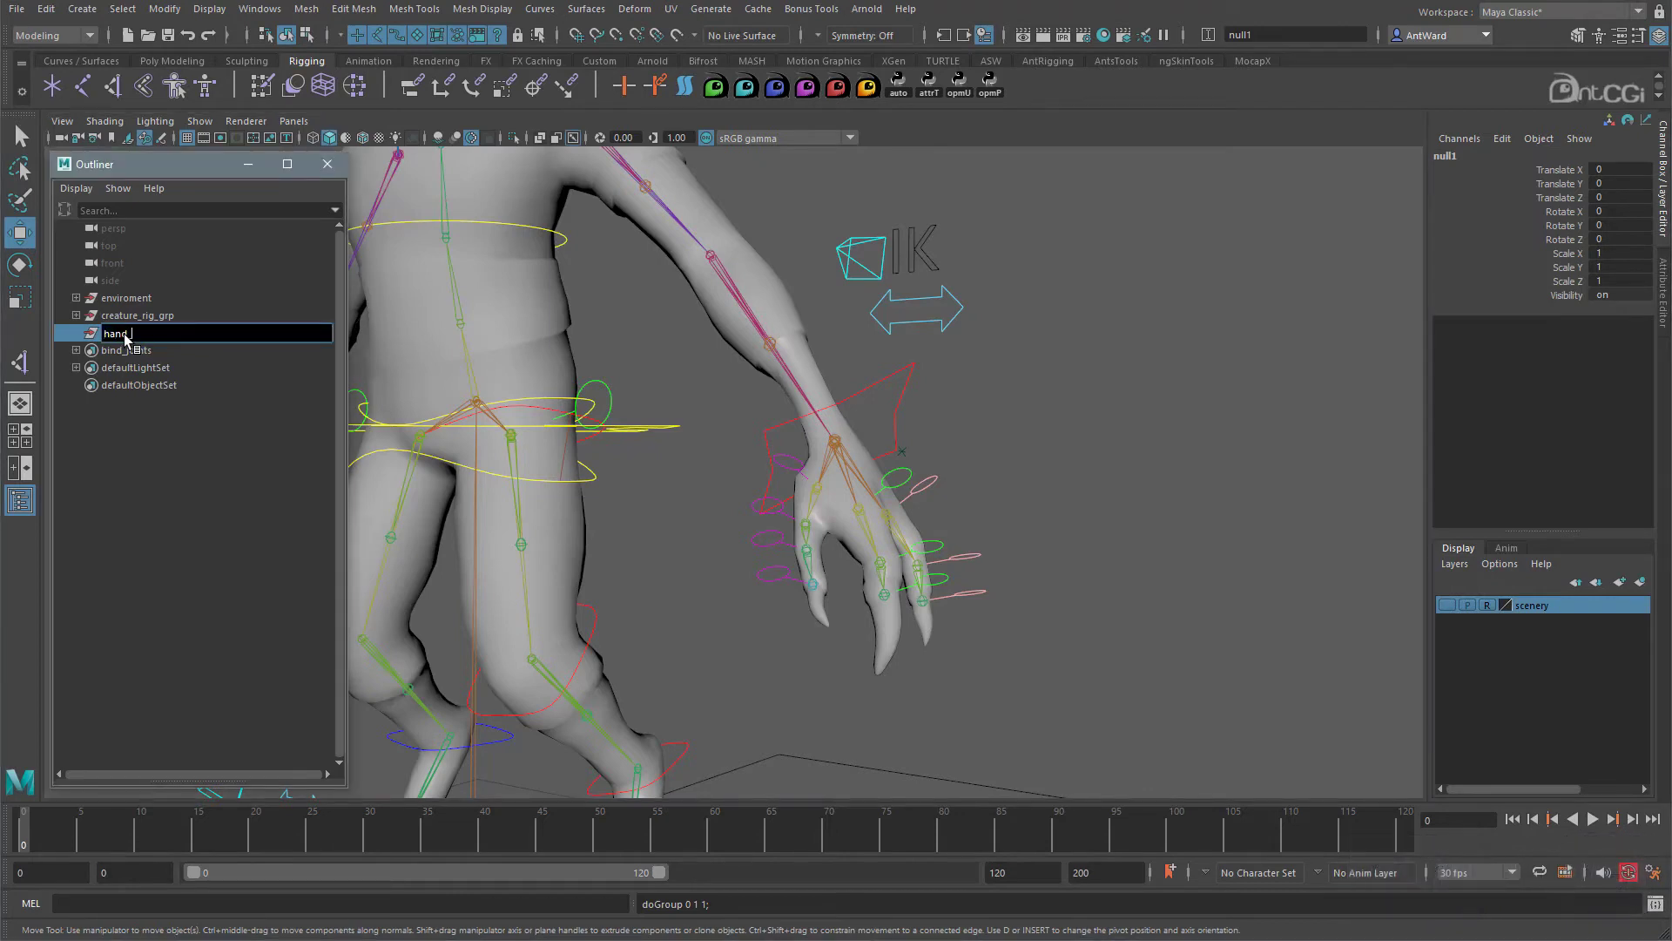
text(hand_l_control_grp)
key(Return)
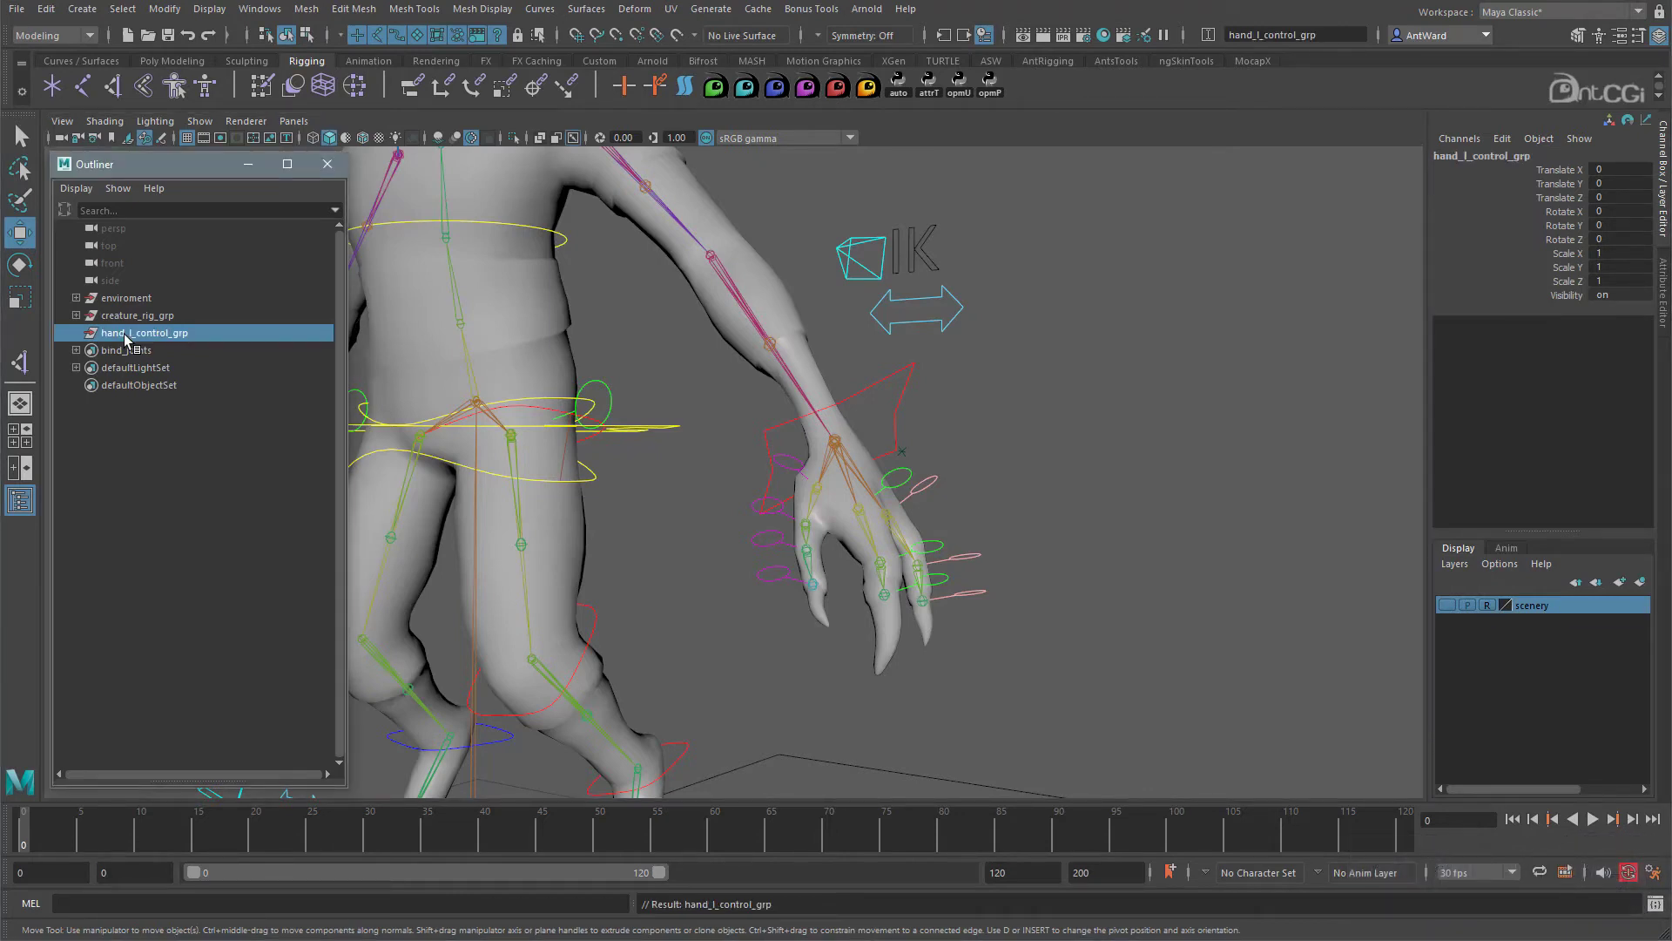
Match all transformations of hand_l_control_grp to the hand_l joint.
click(863, 485)
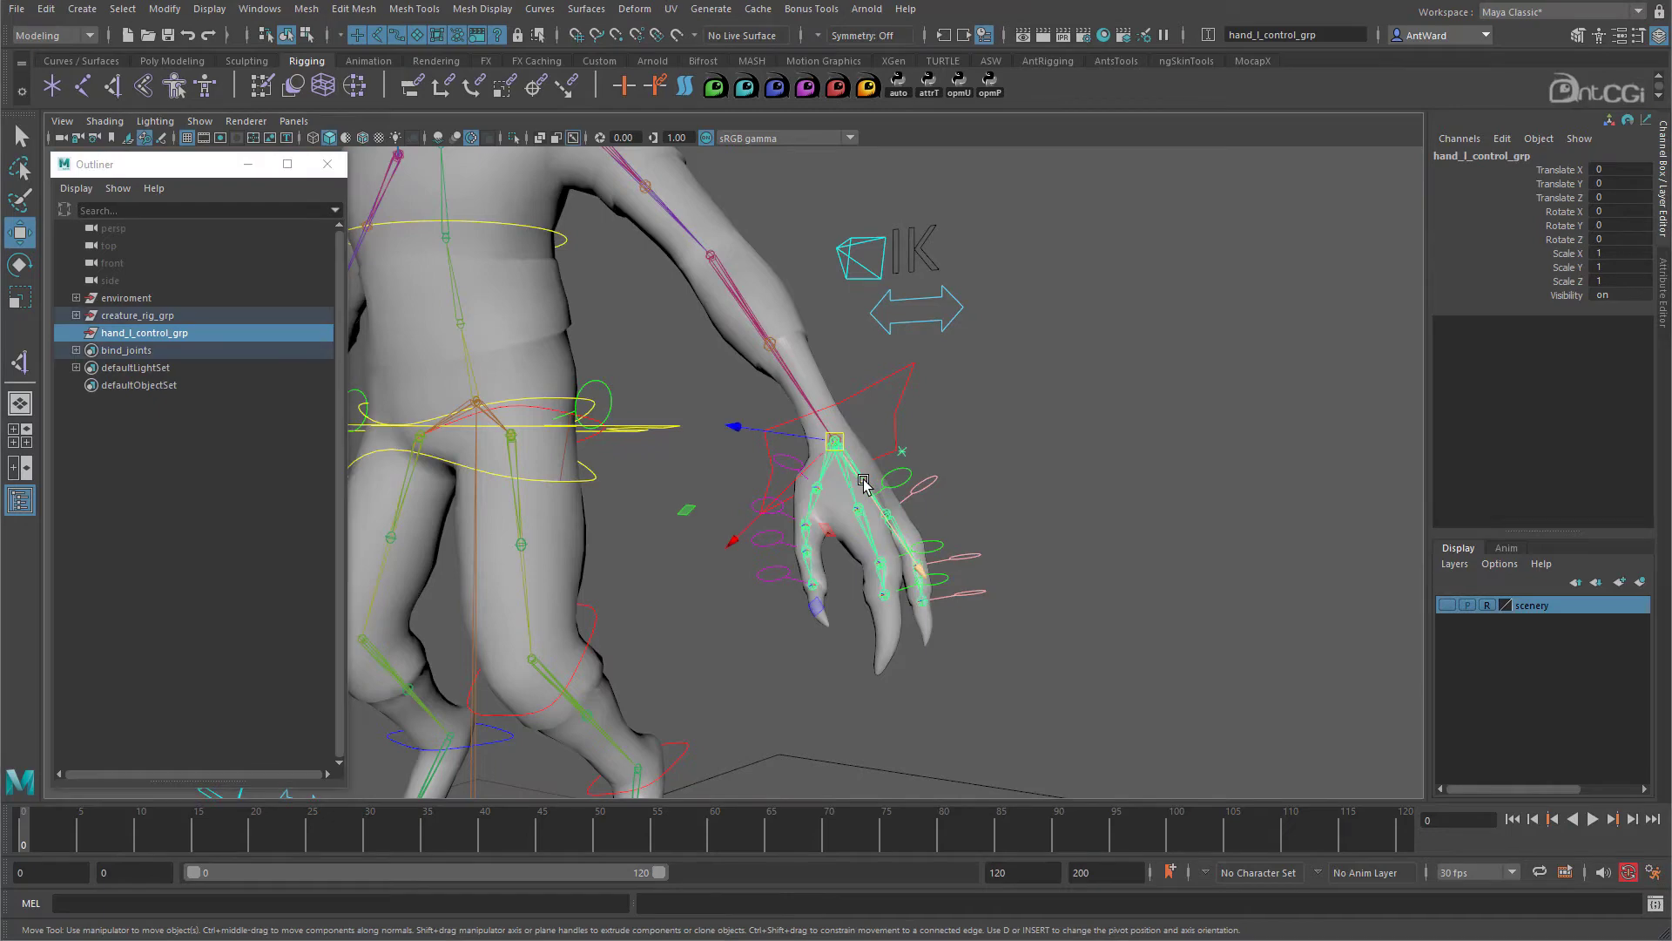
click(165, 9)
mouse_move(224, 107)
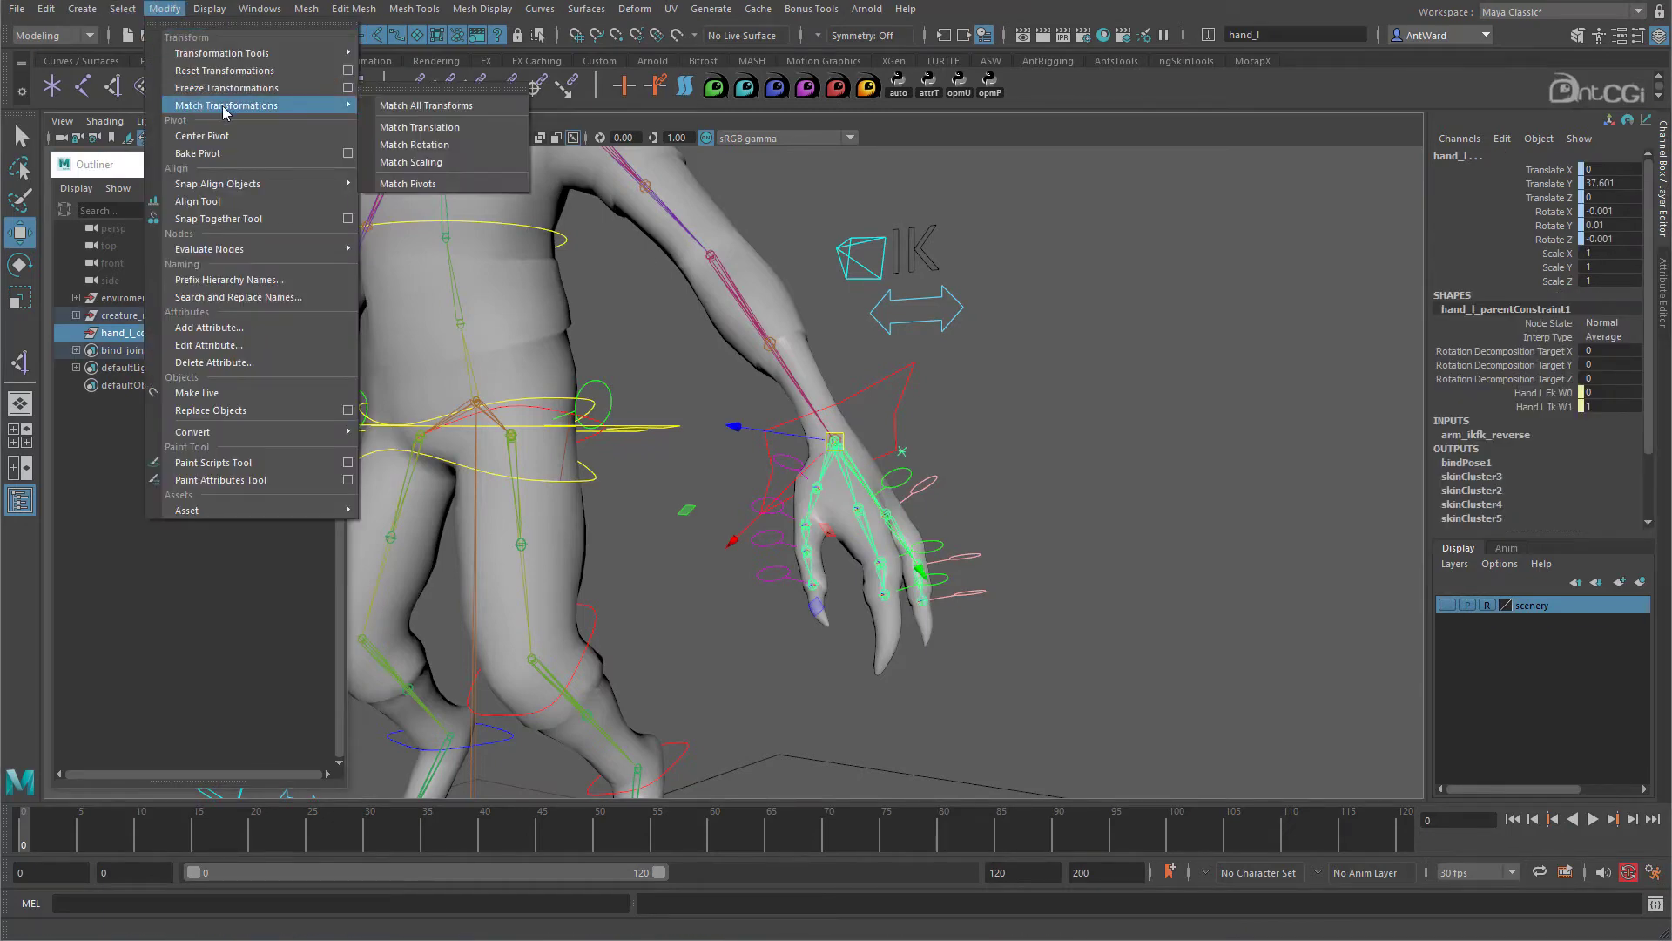
click(452, 110)
alt+drag(737, 469, 749, 471)
scroll(750, 473, up, 2)
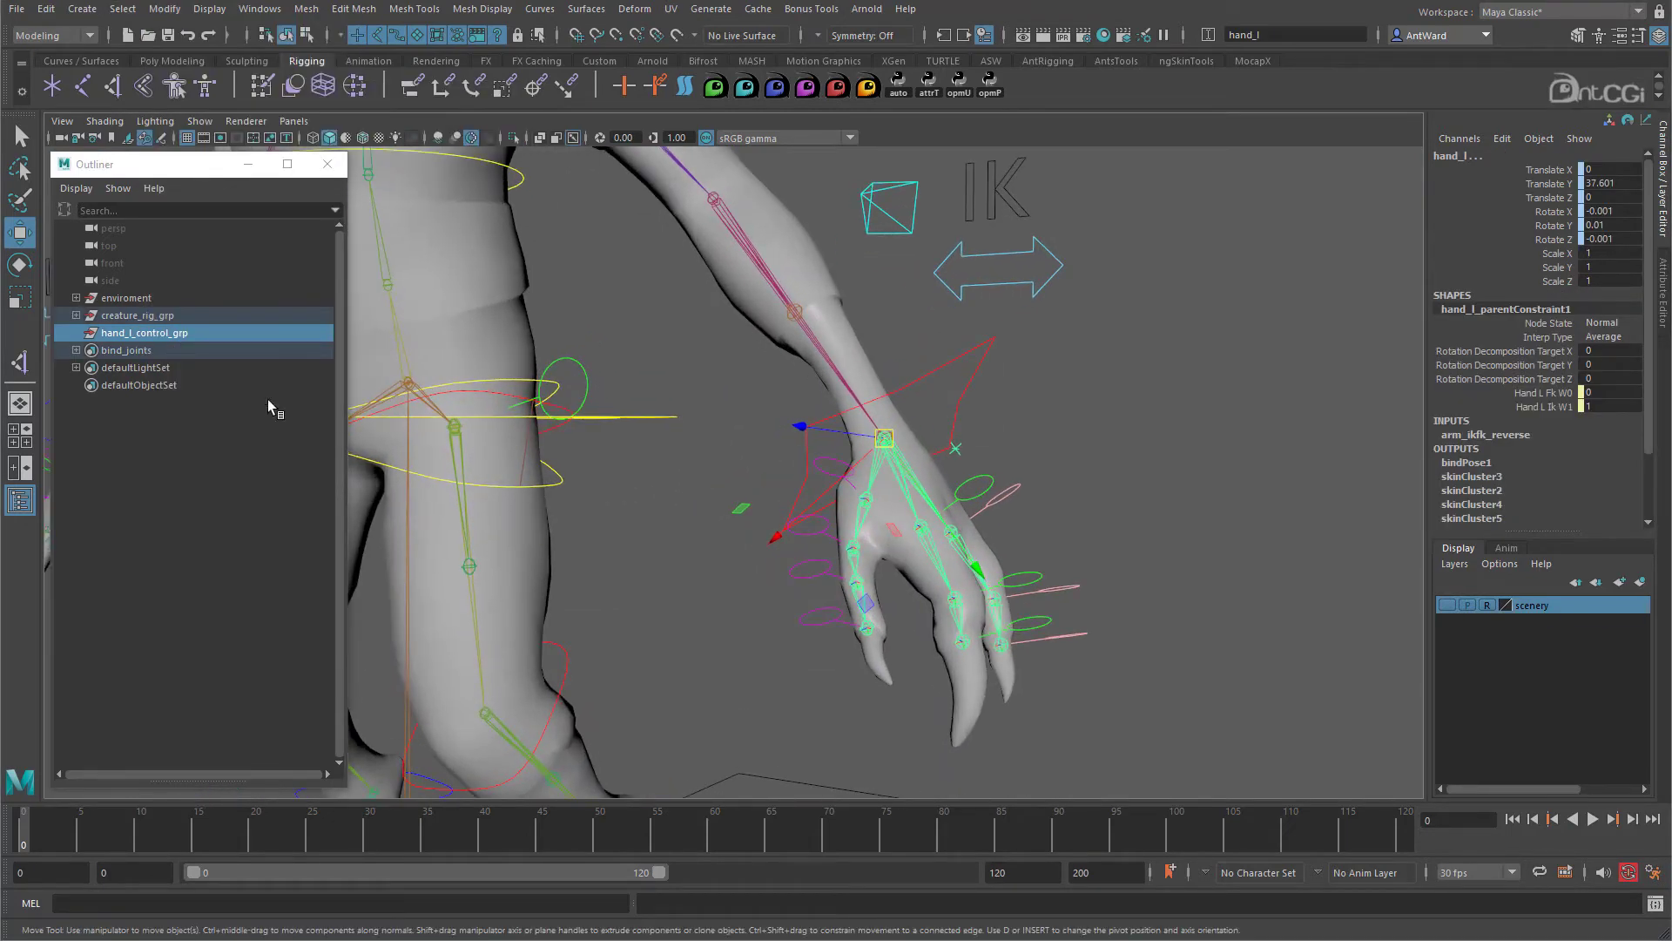
Parent hand_l_control_grp under root_ctrl in the creature rig's controls group.
click(224, 333)
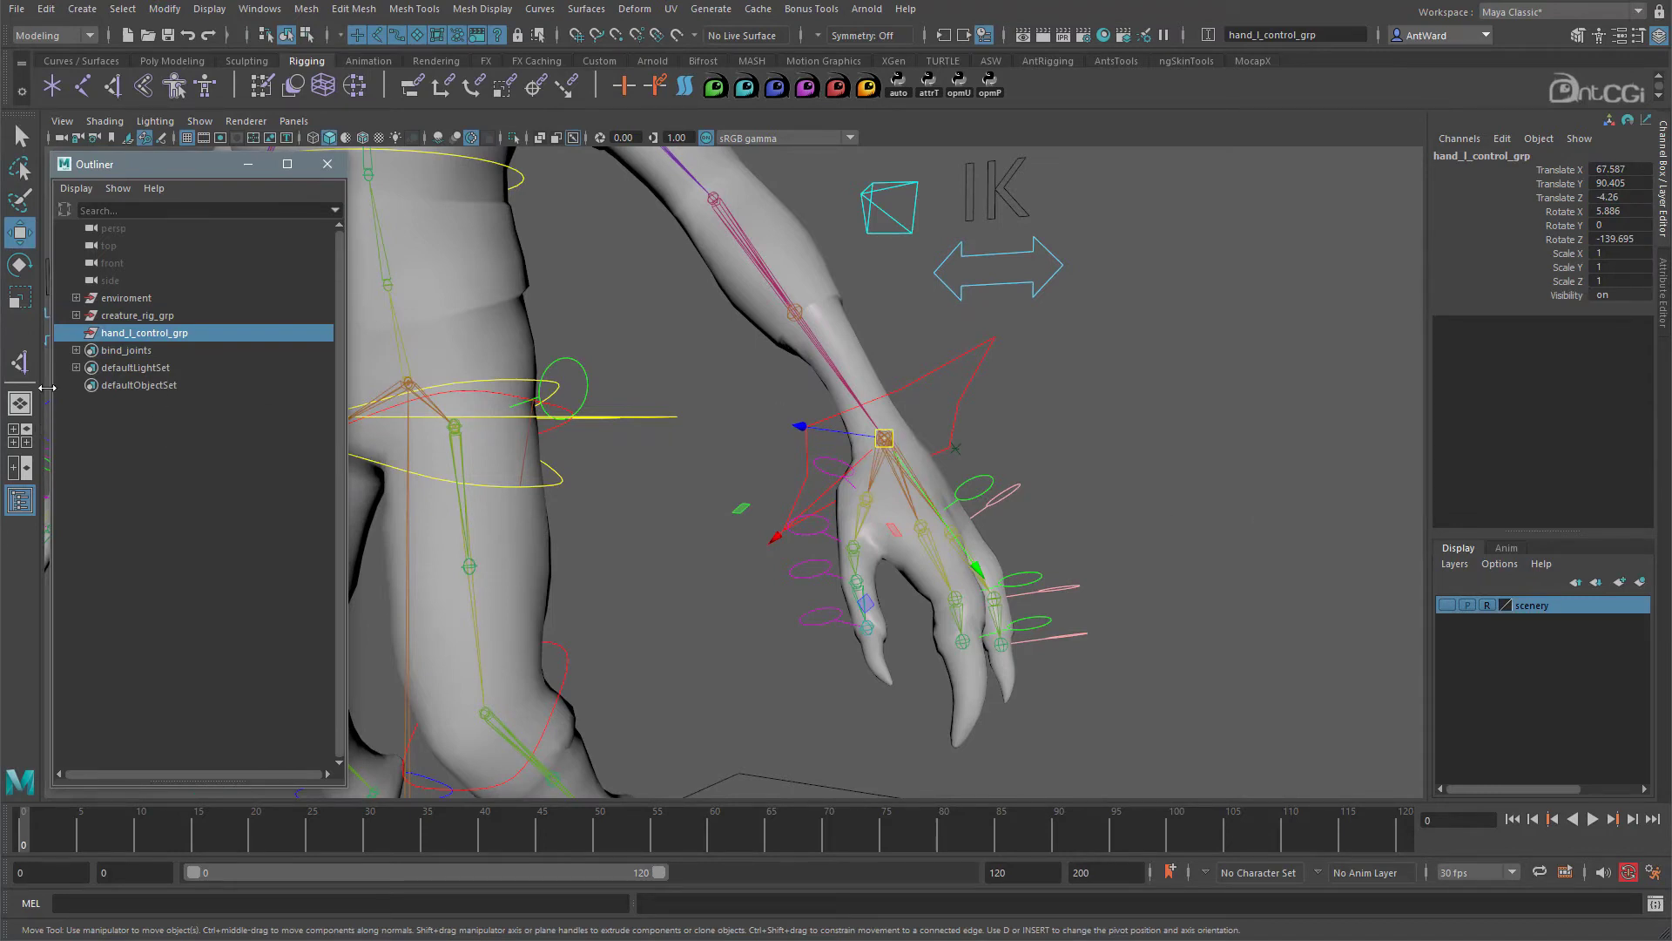
click(76, 315)
click(86, 333)
click(97, 350)
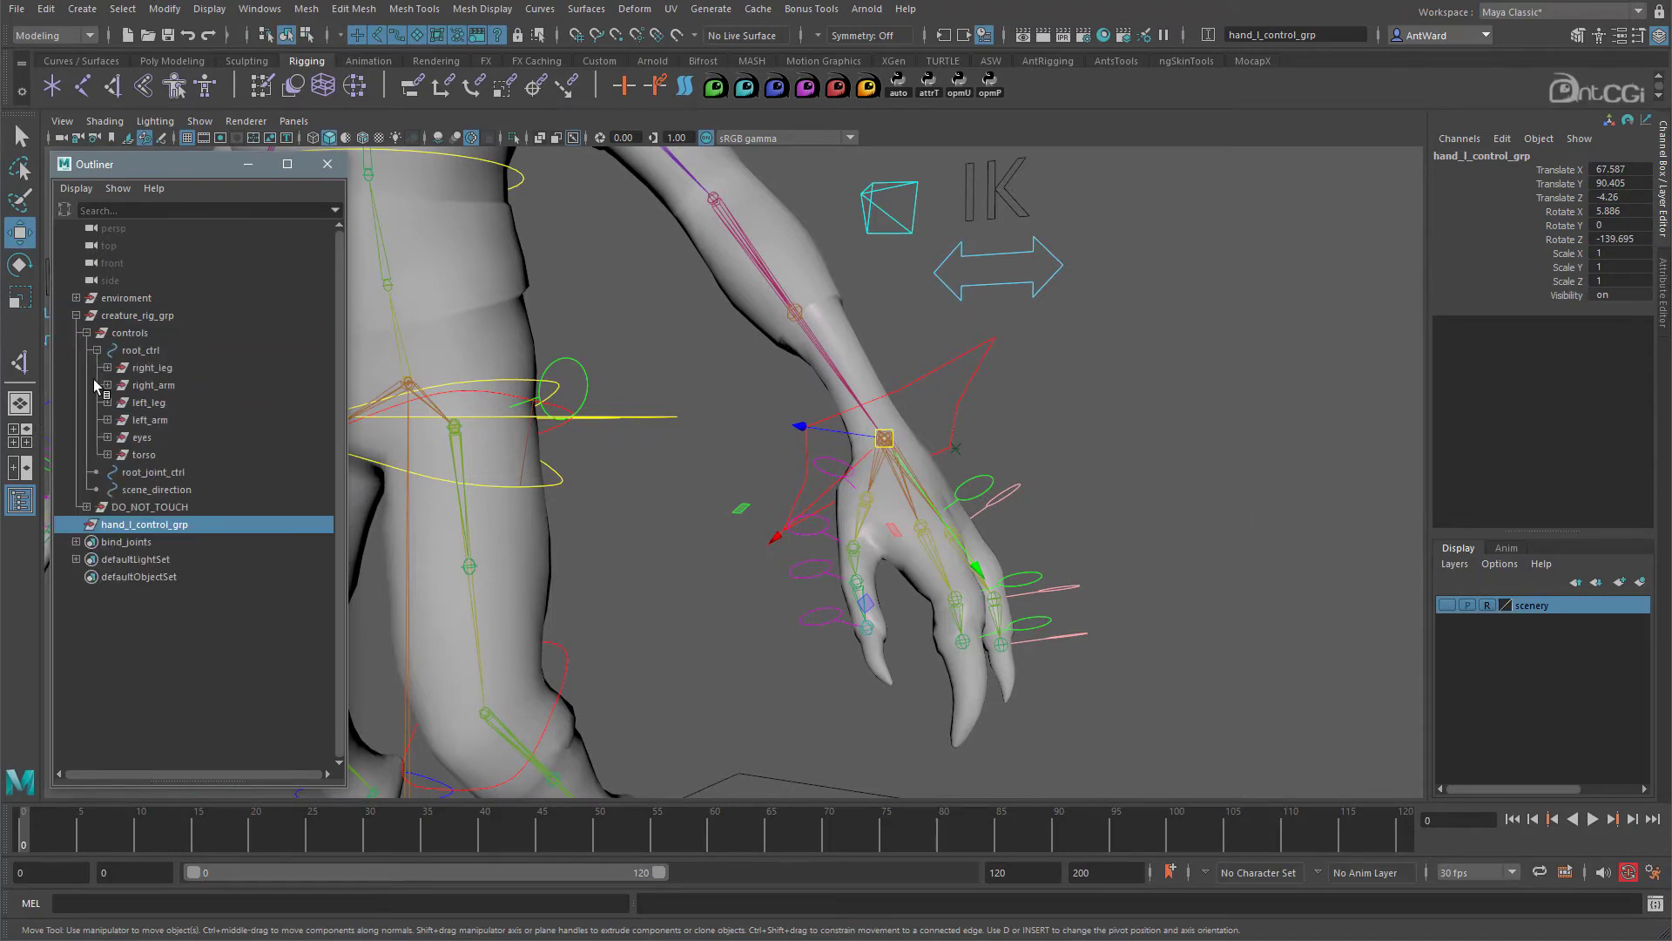
middle_drag(131, 527, 144, 357)
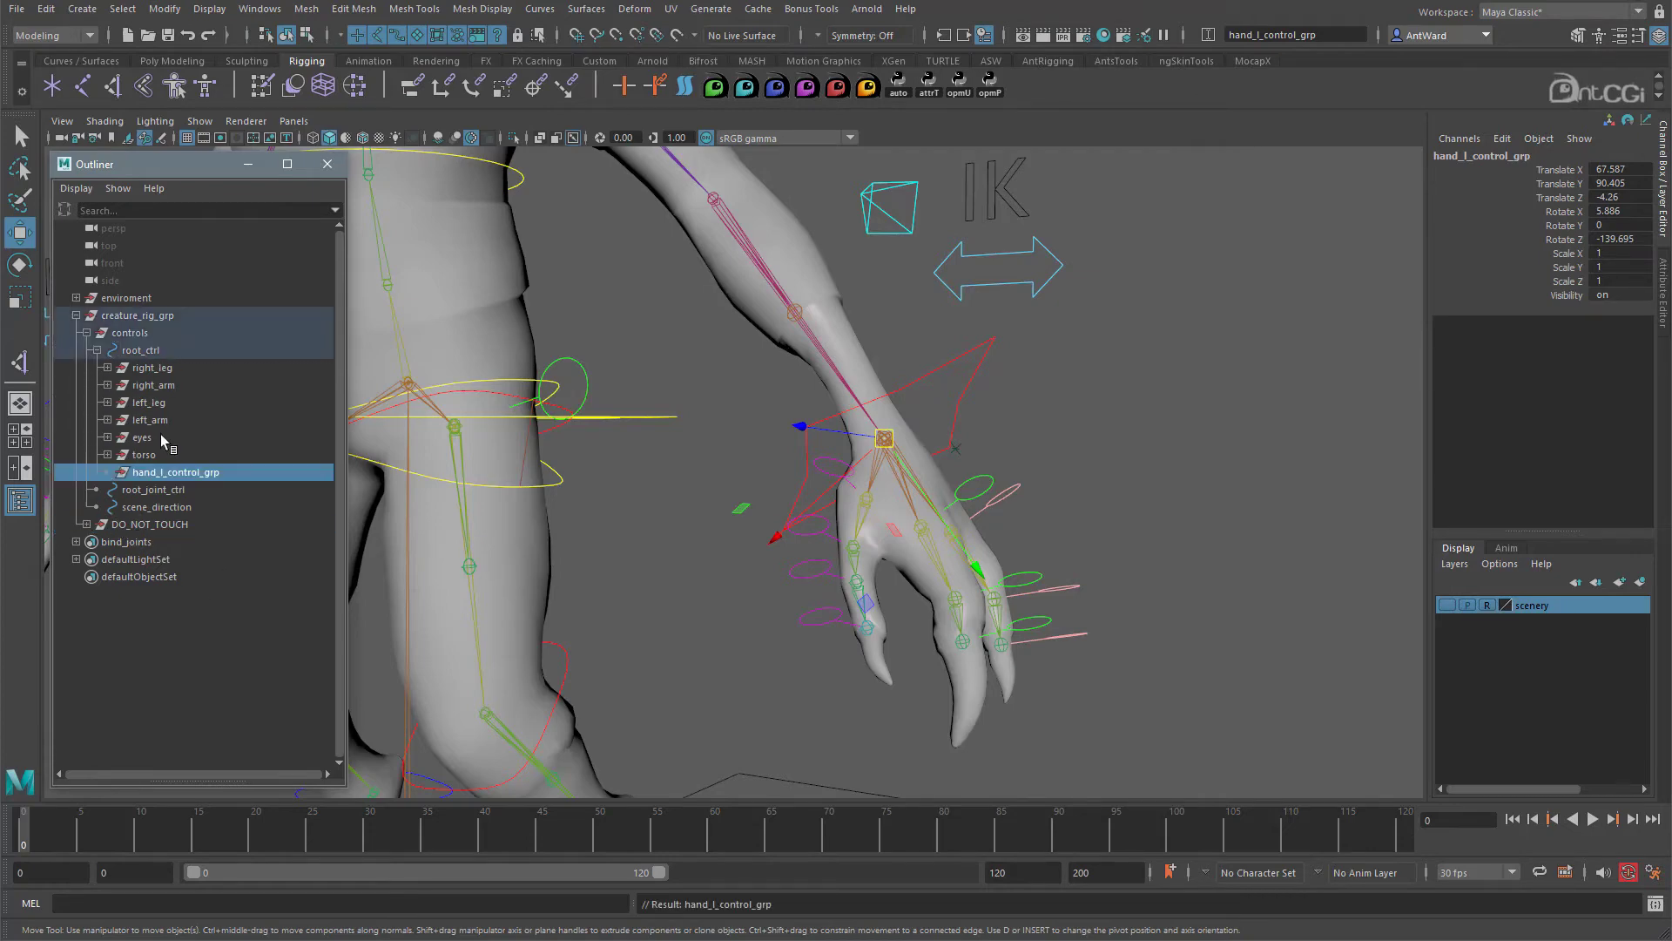
Move hand_l_control_grp from root_ctrl into the left_arm group.
key(f)
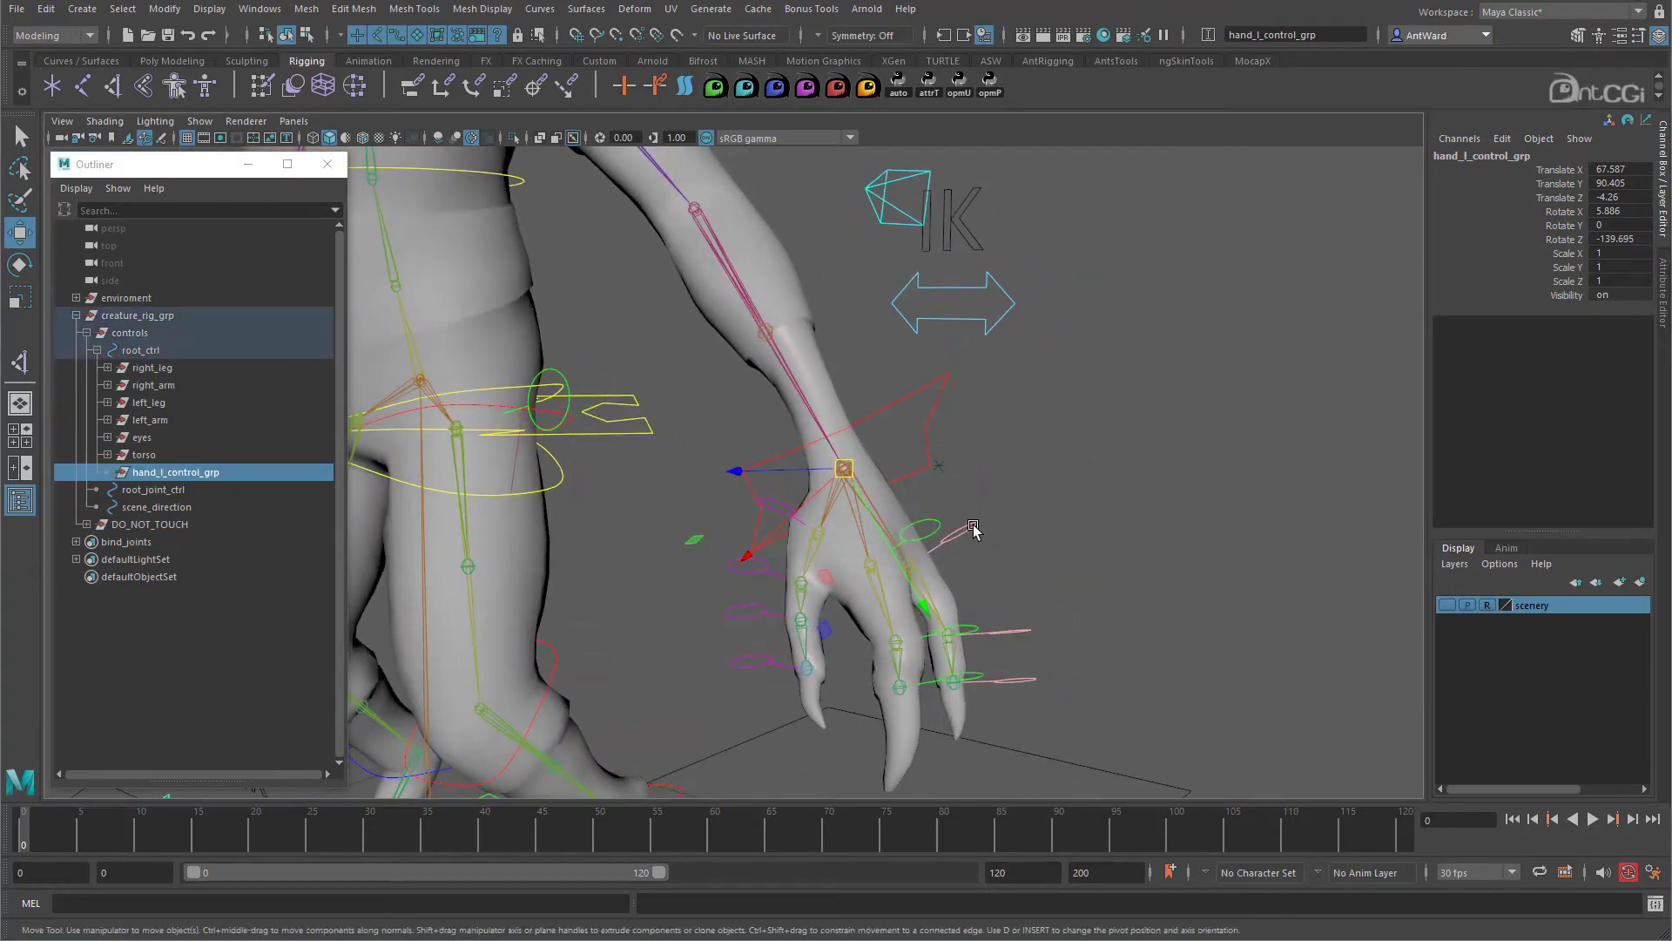
click(971, 528)
click(108, 421)
alt+right_drag(923, 528, 314, 410)
alt+middle_drag(667, 488, 715, 552)
click(174, 422)
click(200, 611)
middle_drag(200, 612, 185, 428)
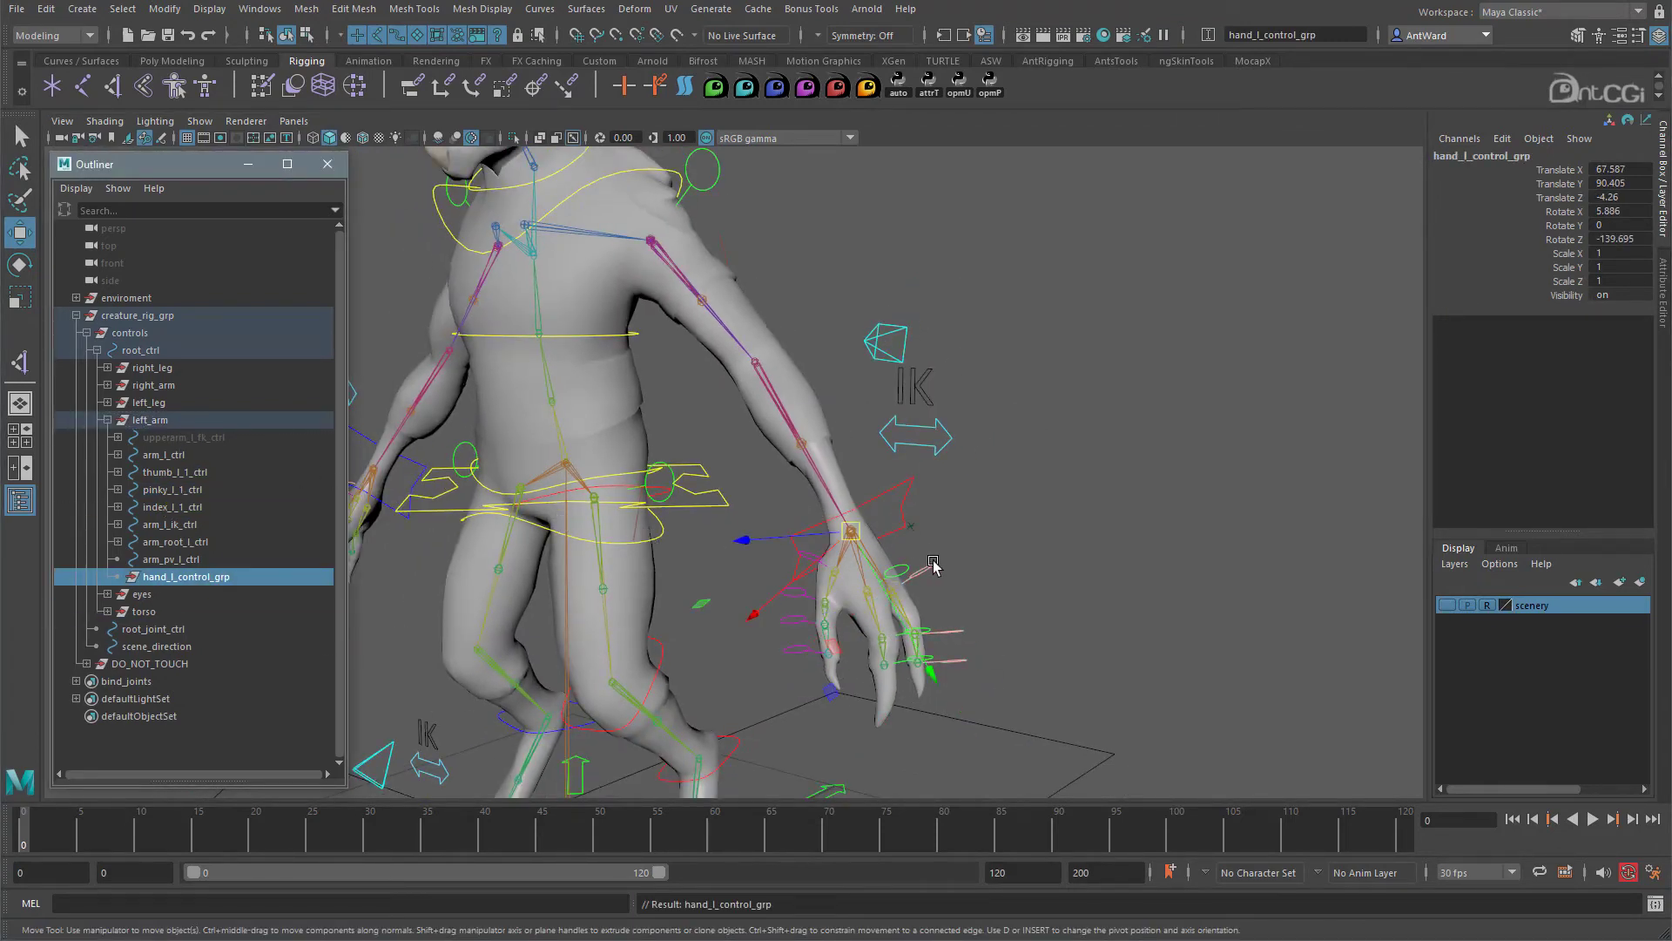
Parent thumb_l_1_ctrl, pinky_l_1_ctrl and index_l_1_ctrl under hand_l_control_grp.
click(199, 474)
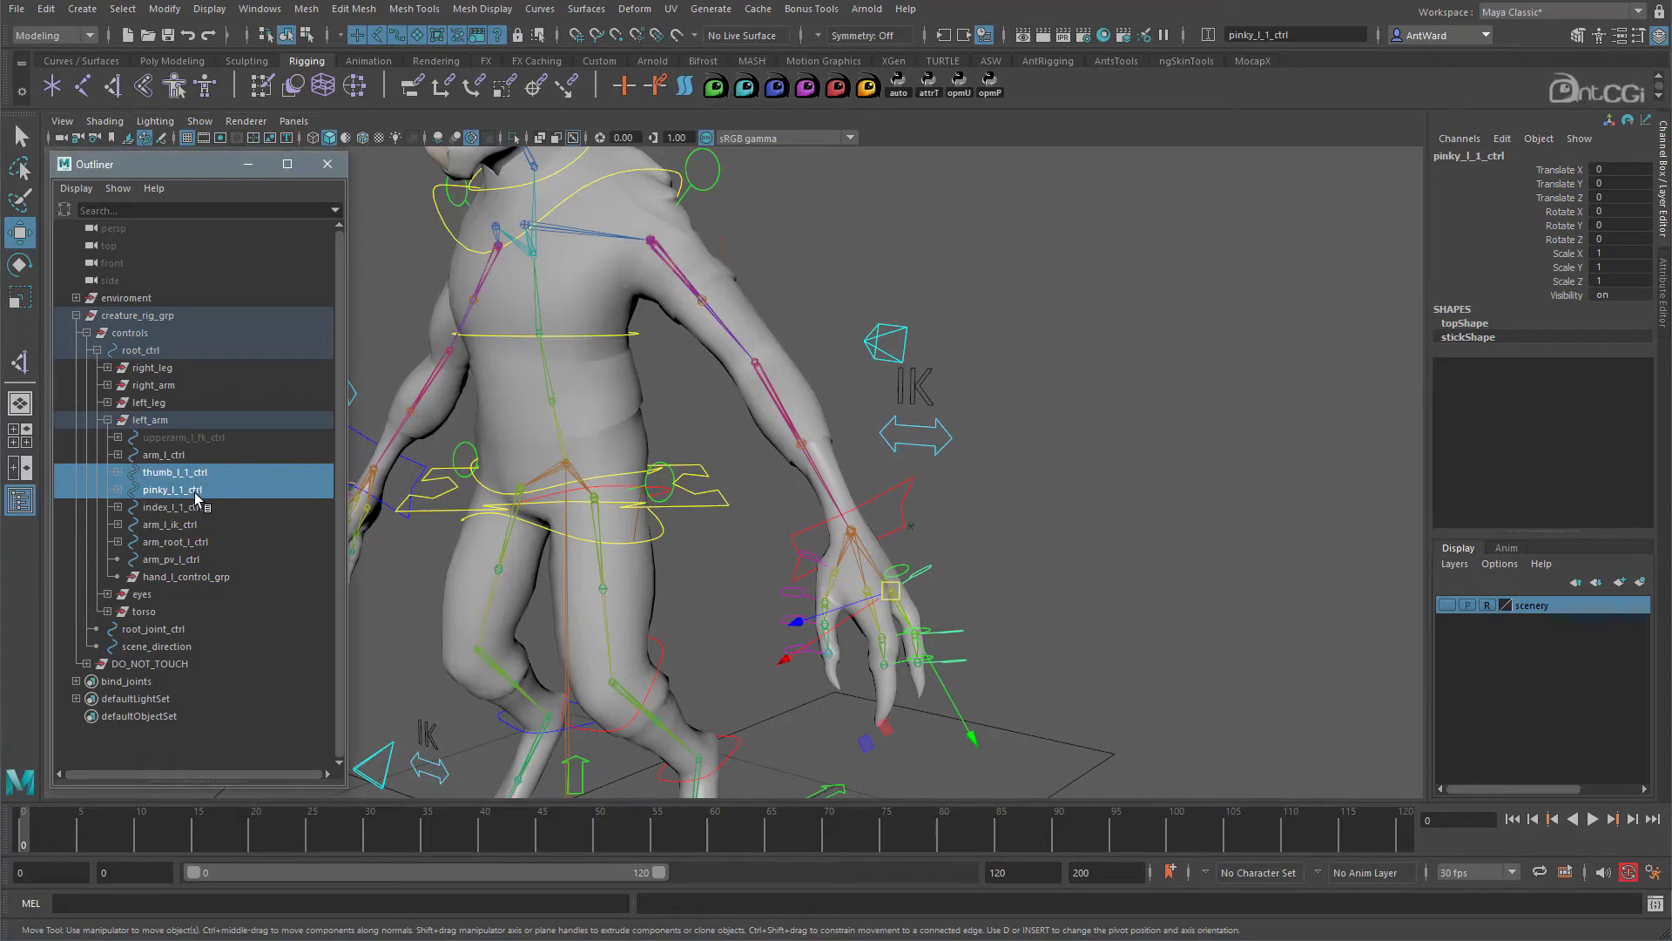
shift+click(197, 509)
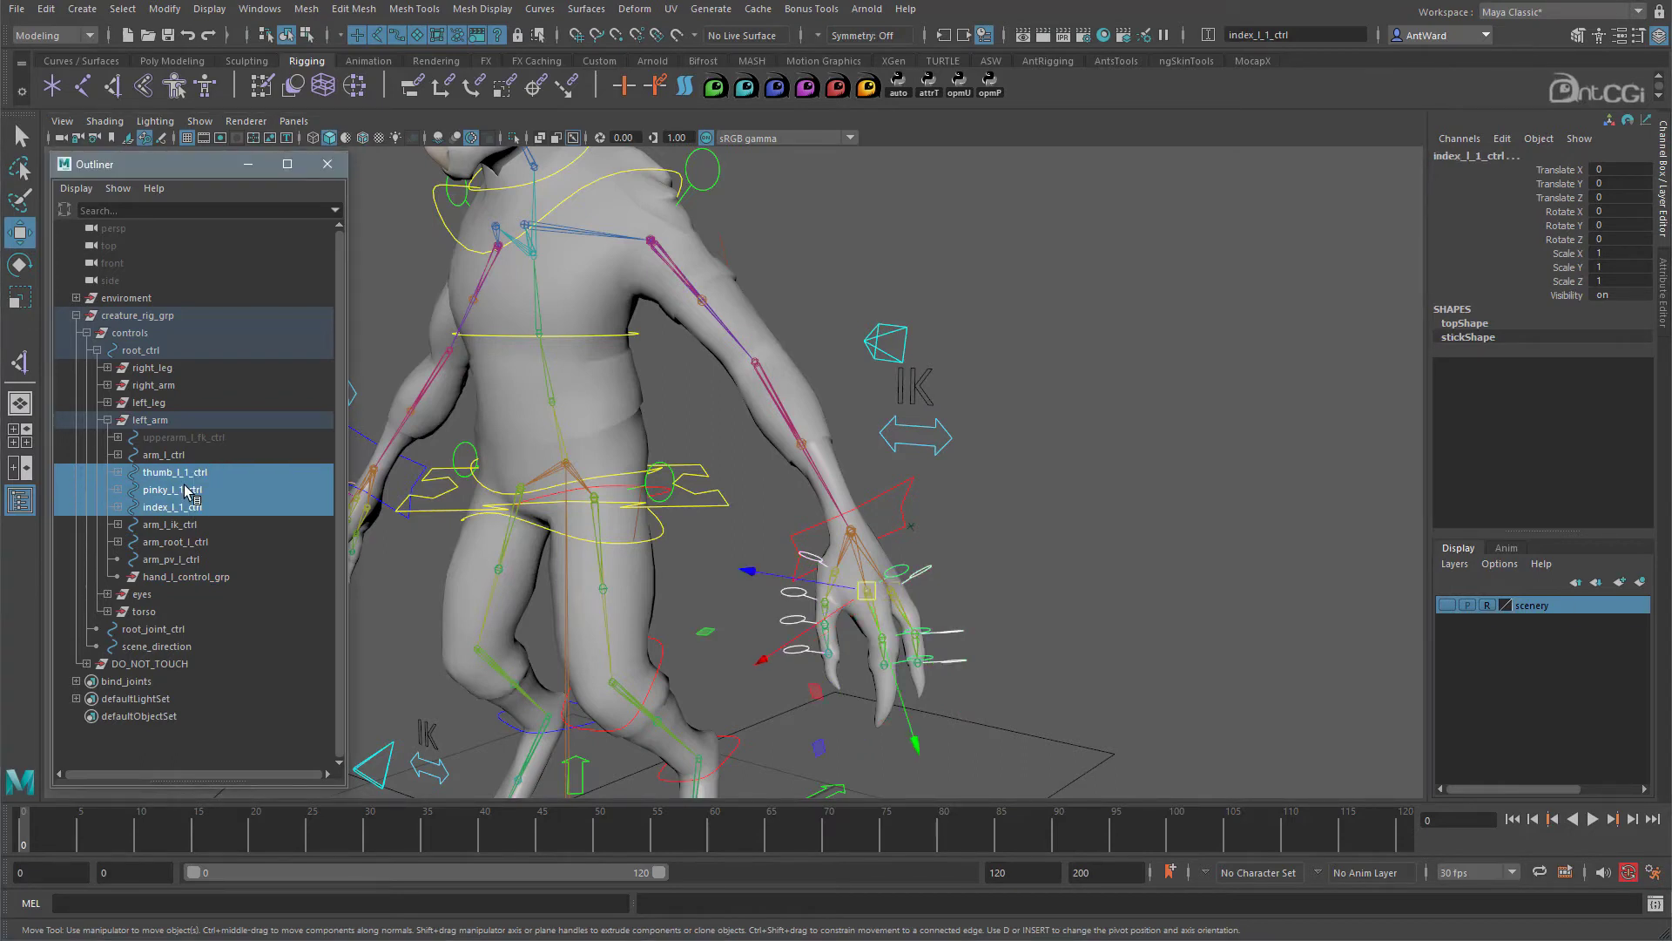
middle_drag(186, 475, 180, 578)
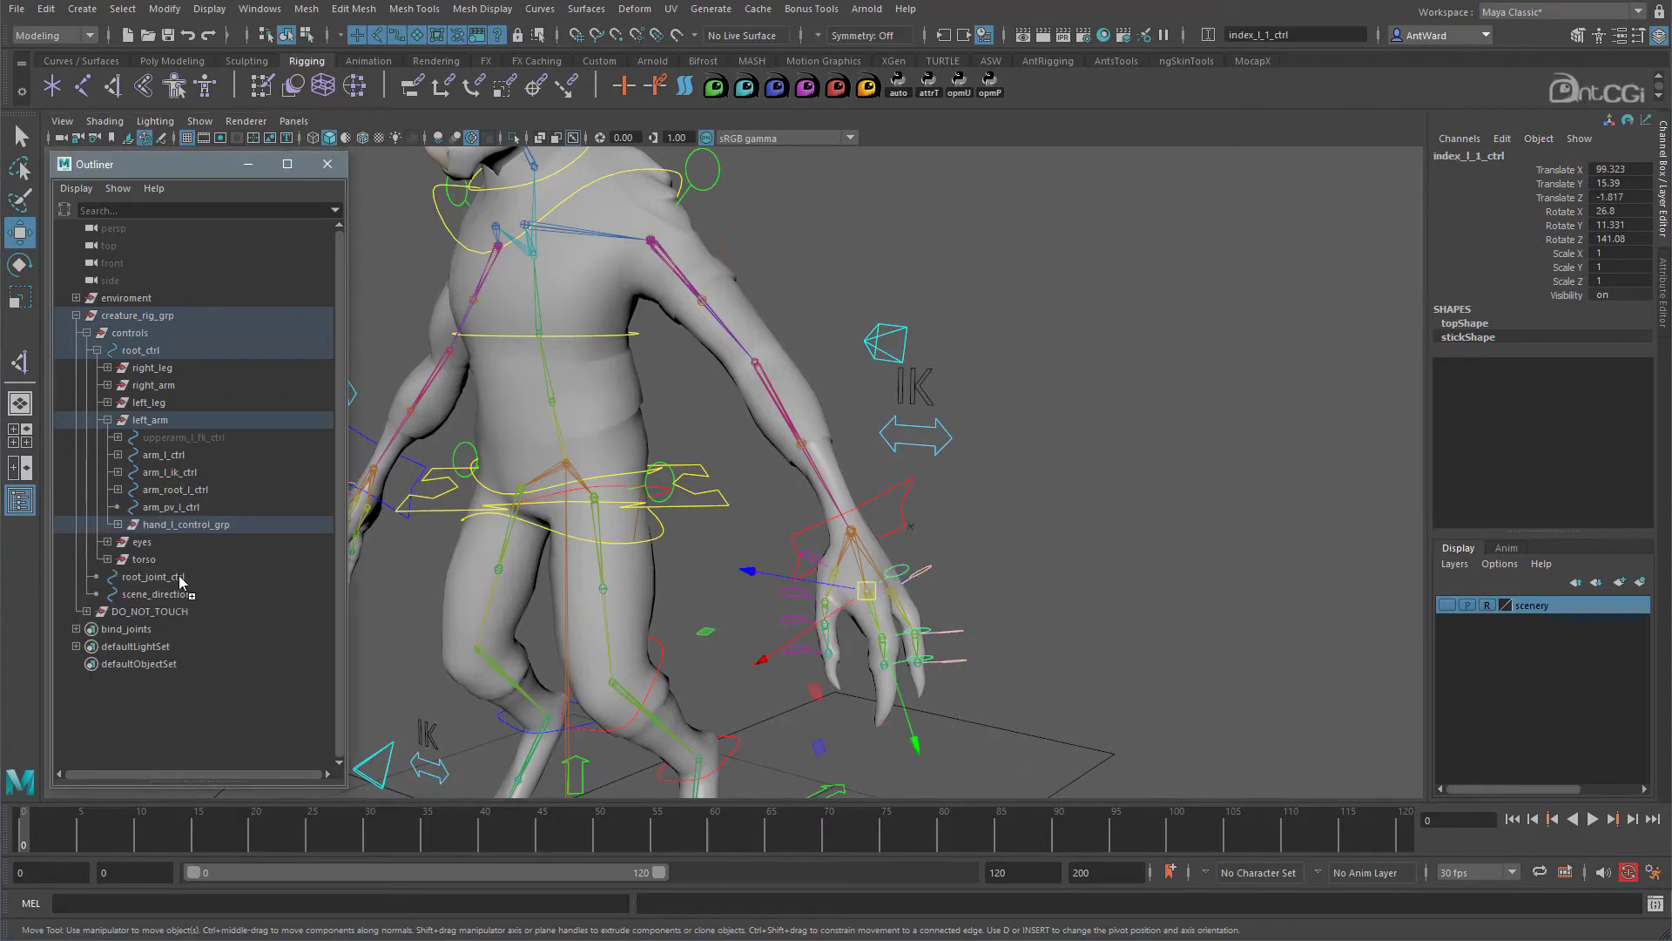
Check the transform values of thumb_l_1_ctrl, pinky_l_1_ctrl and index_l_1_ctrl inside hand_l_control_grp.
click(117, 525)
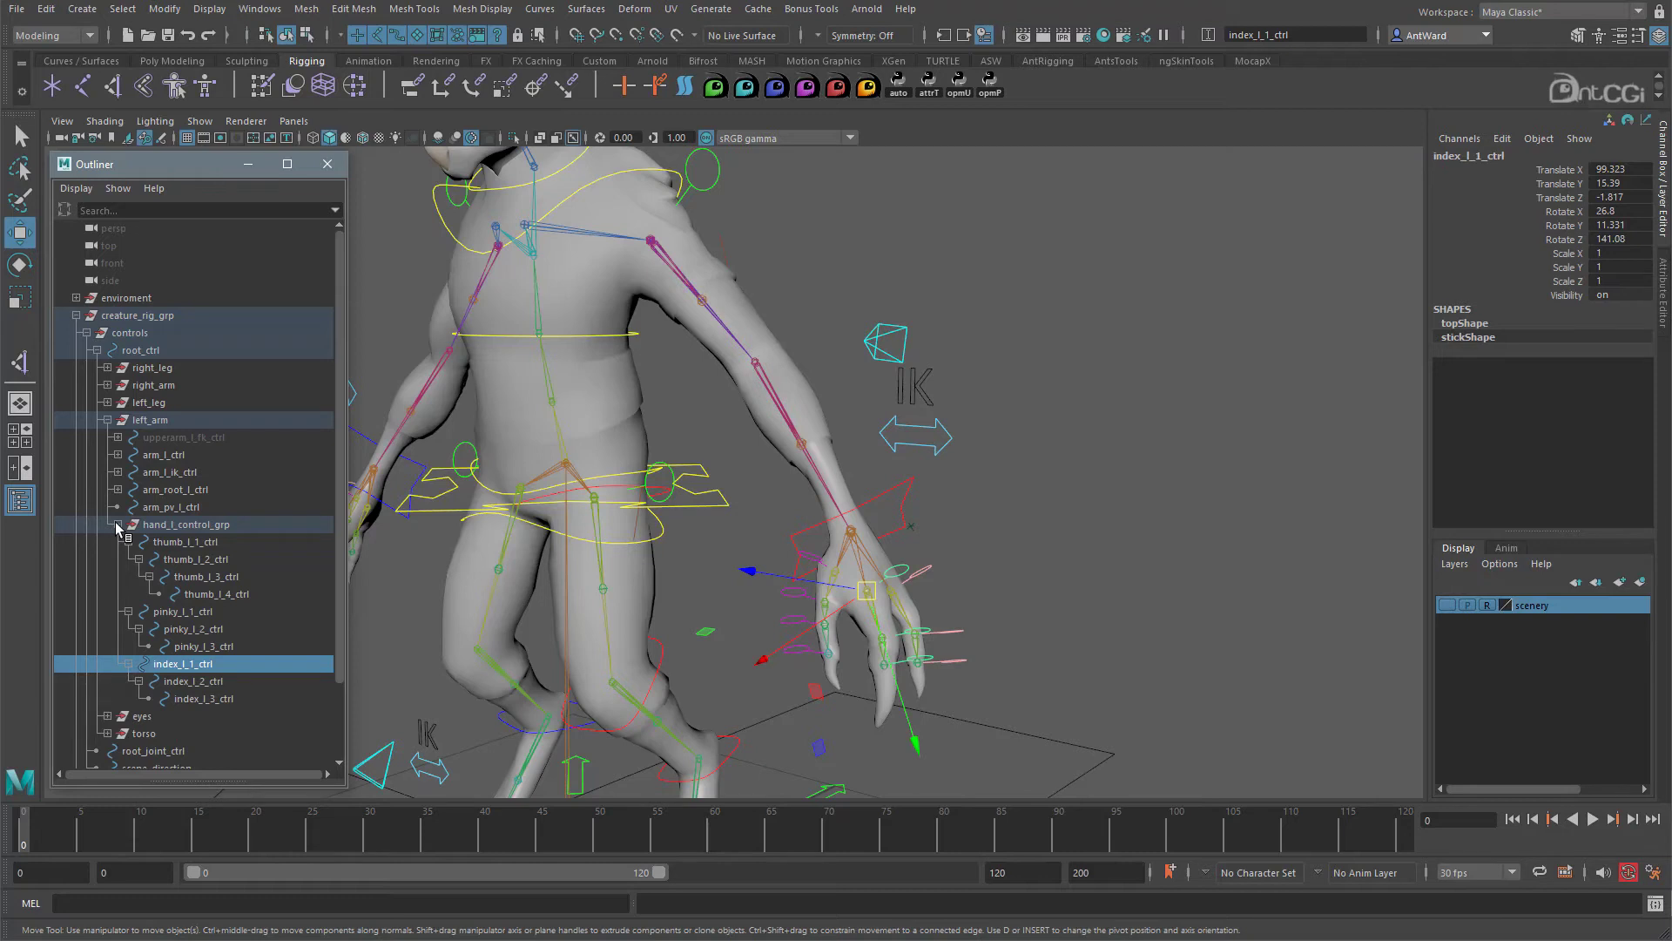
alt+drag(1048, 463, 958, 462)
click(200, 542)
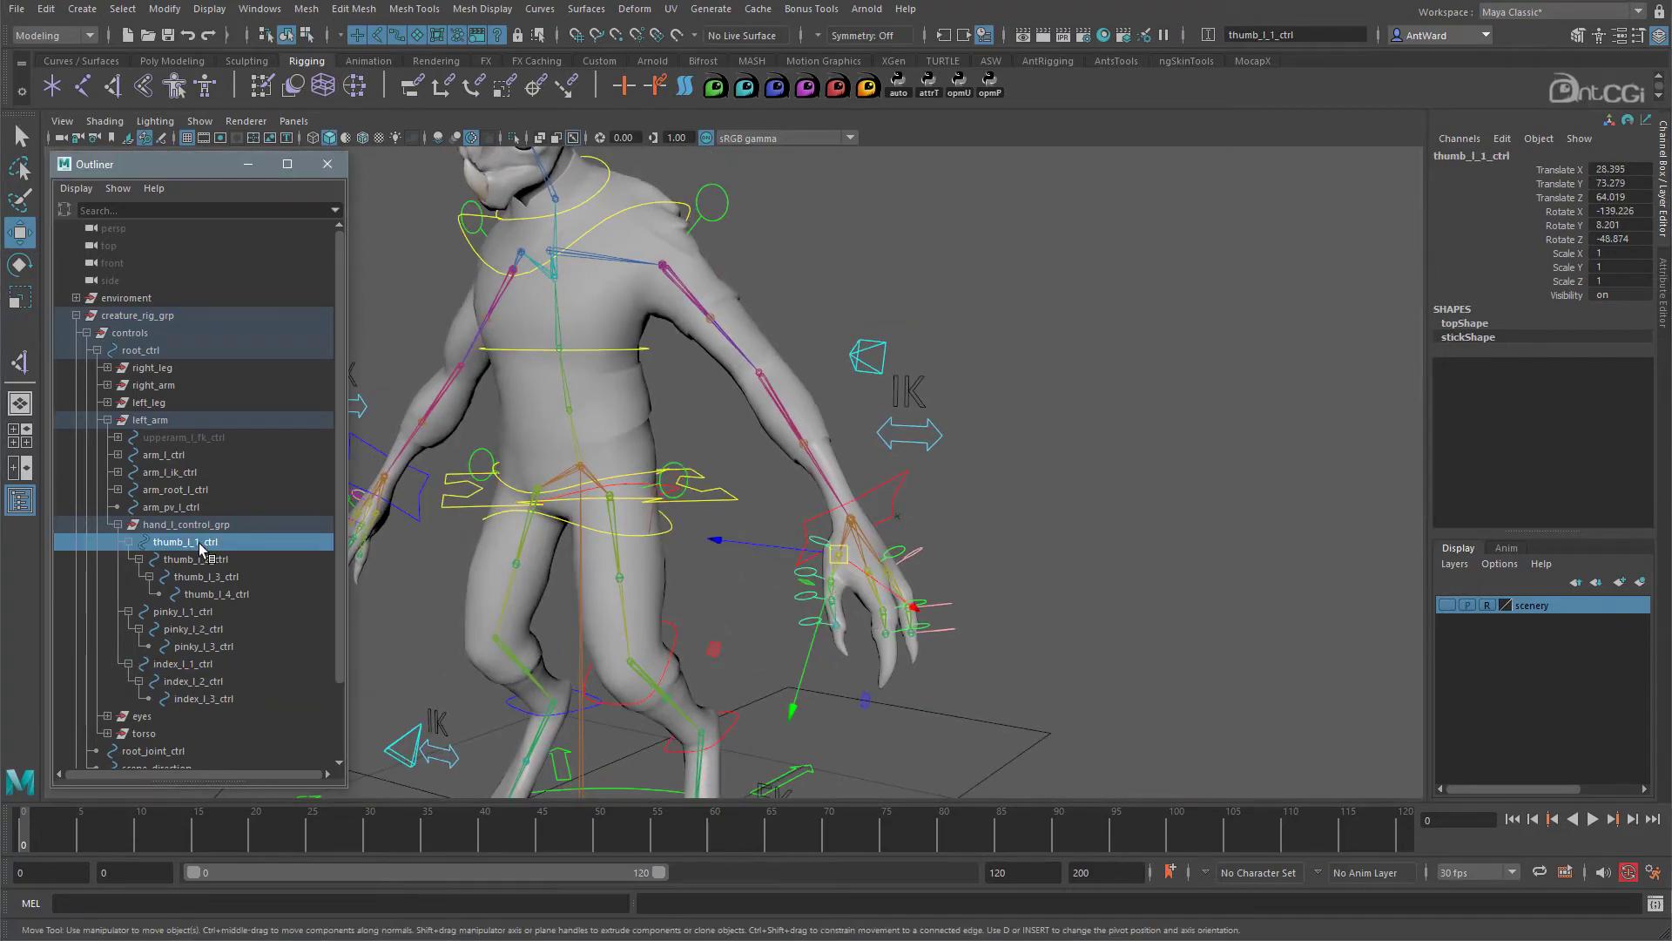
click(170, 612)
click(194, 666)
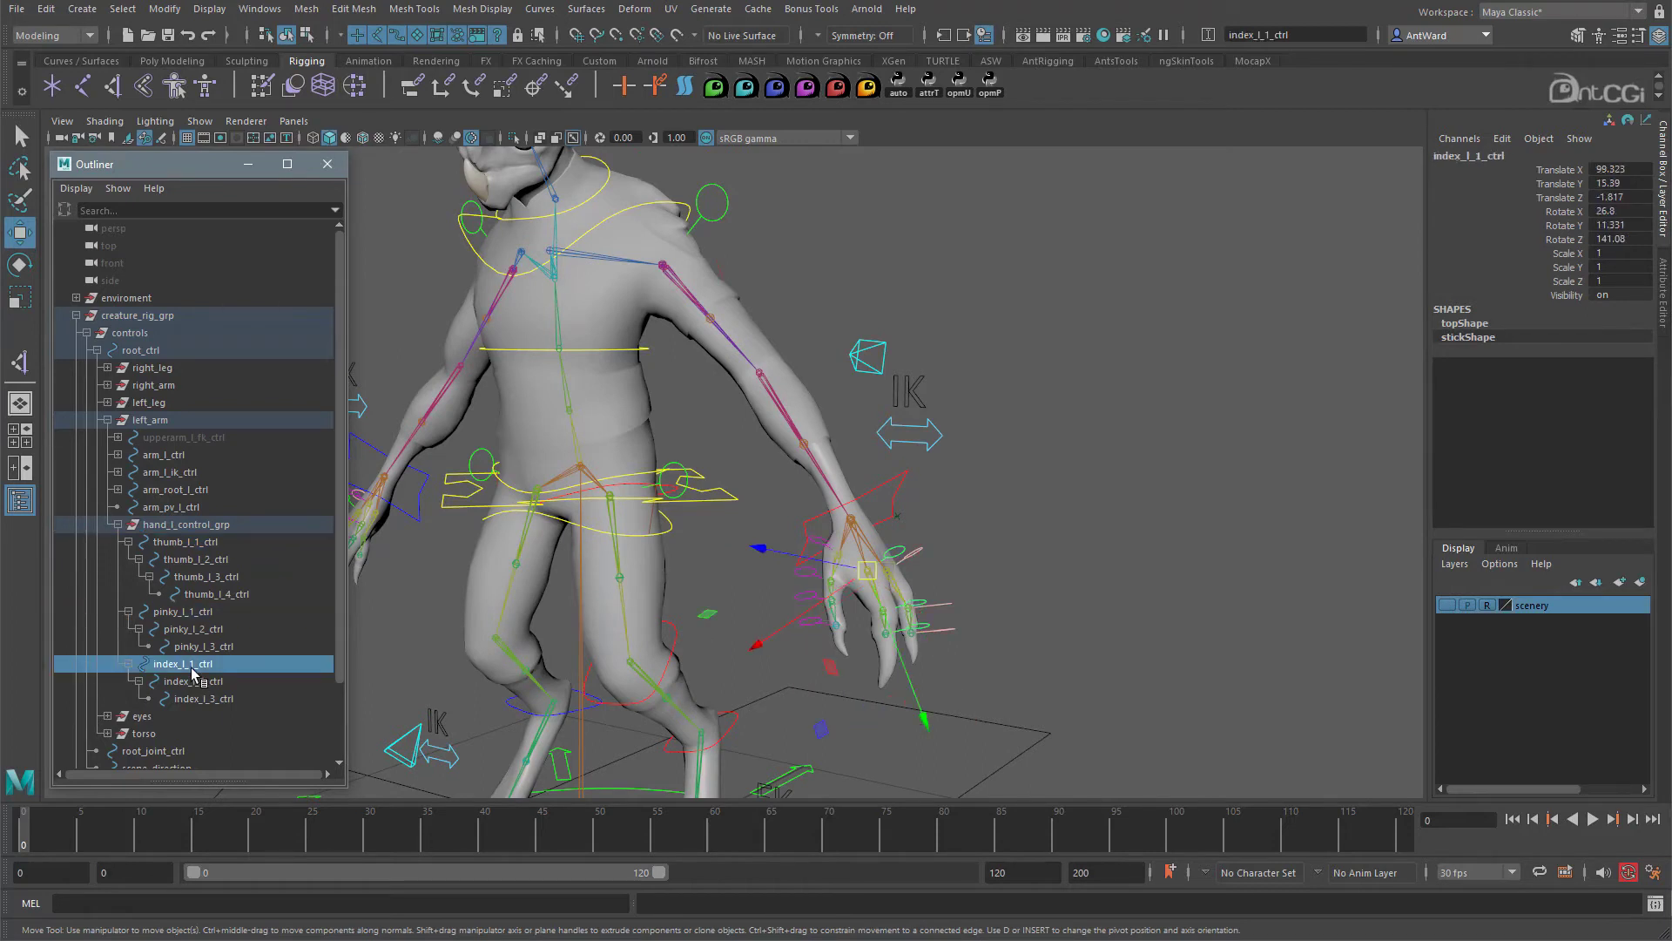
ctrl+click(191, 613)
ctrl+click(197, 542)
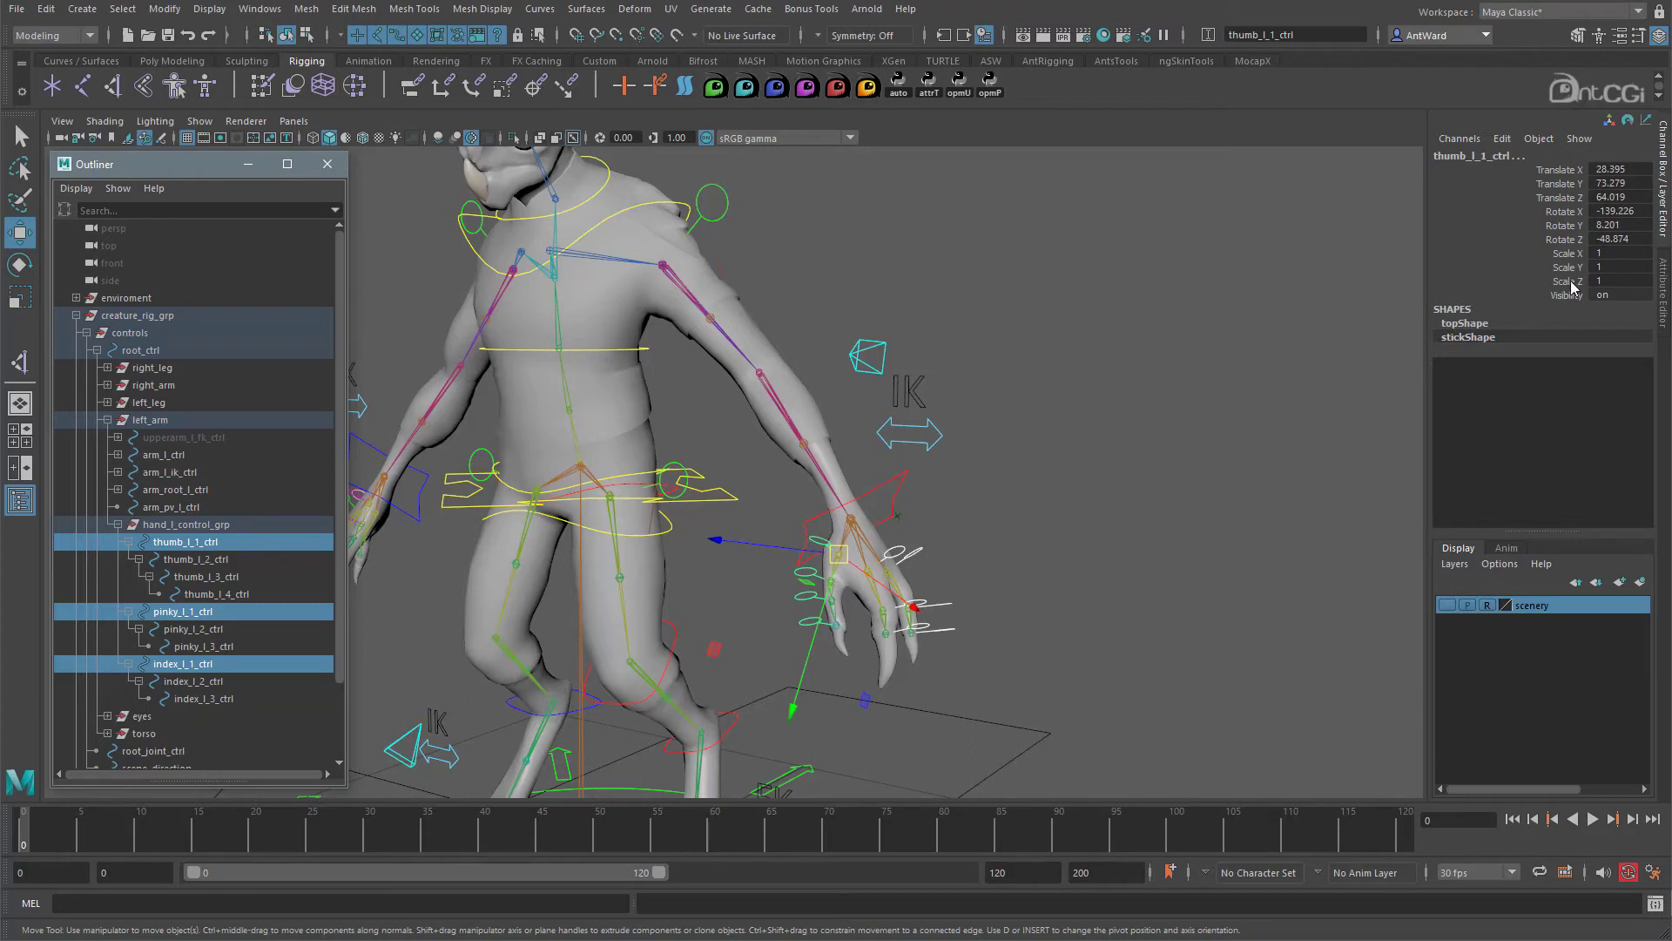
Open the detailed attributes of thumb_l_1_ctrl and set its offset parent matrix to identity.
click(1661, 302)
click(1302, 154)
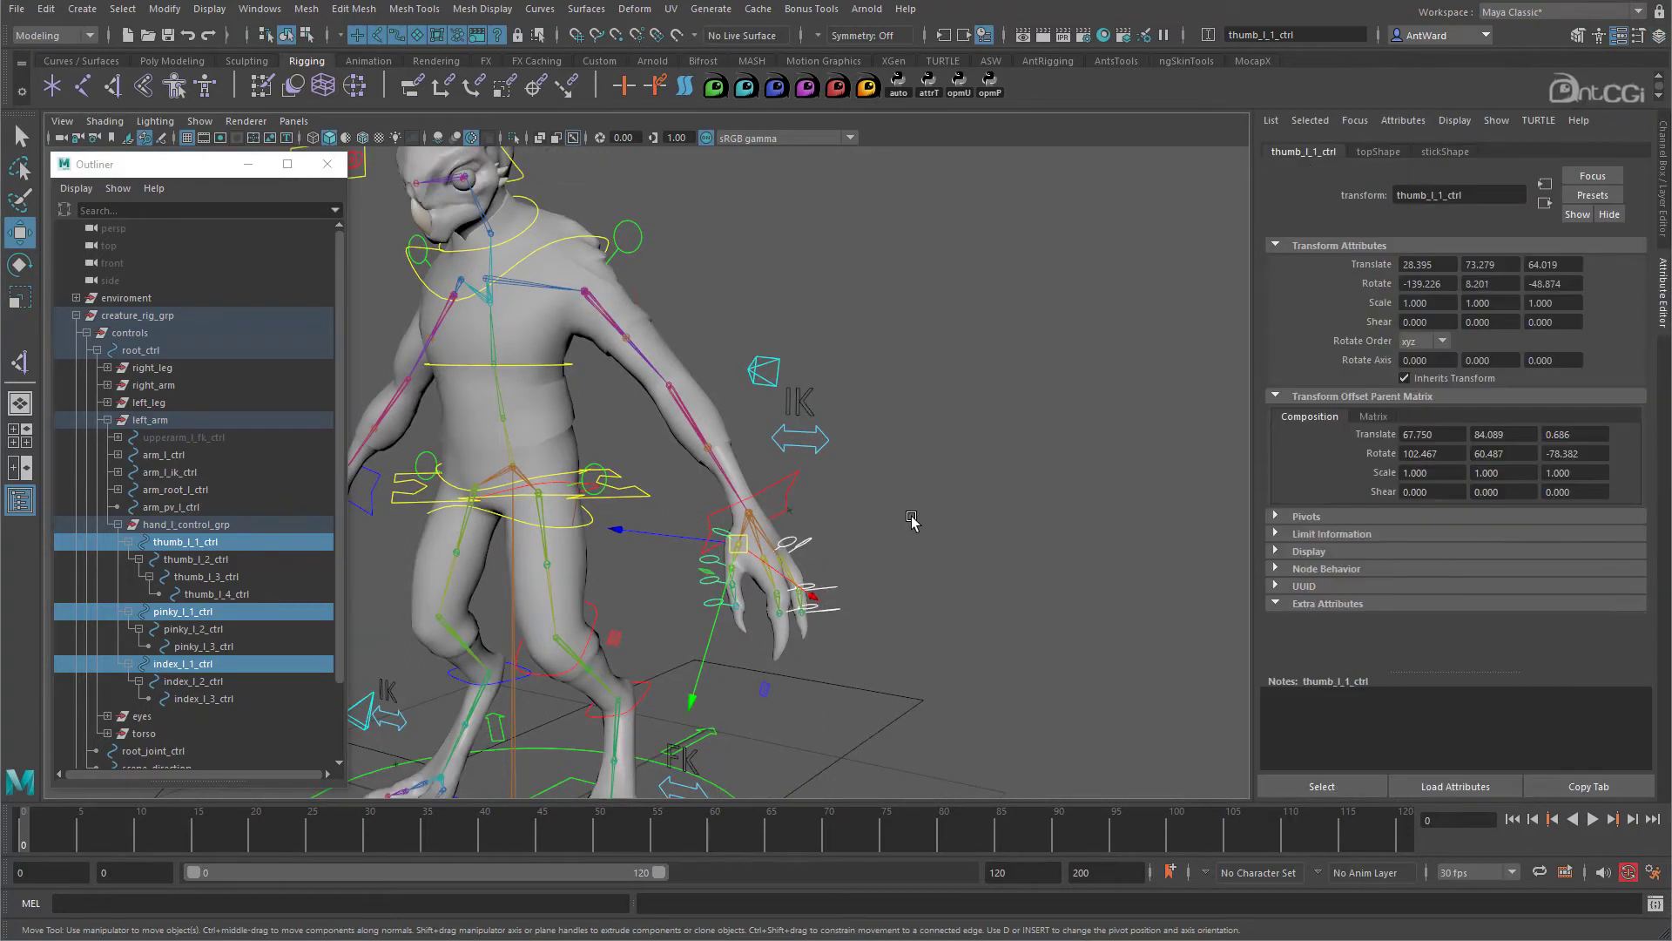
click(208, 543)
right_click(1370, 439)
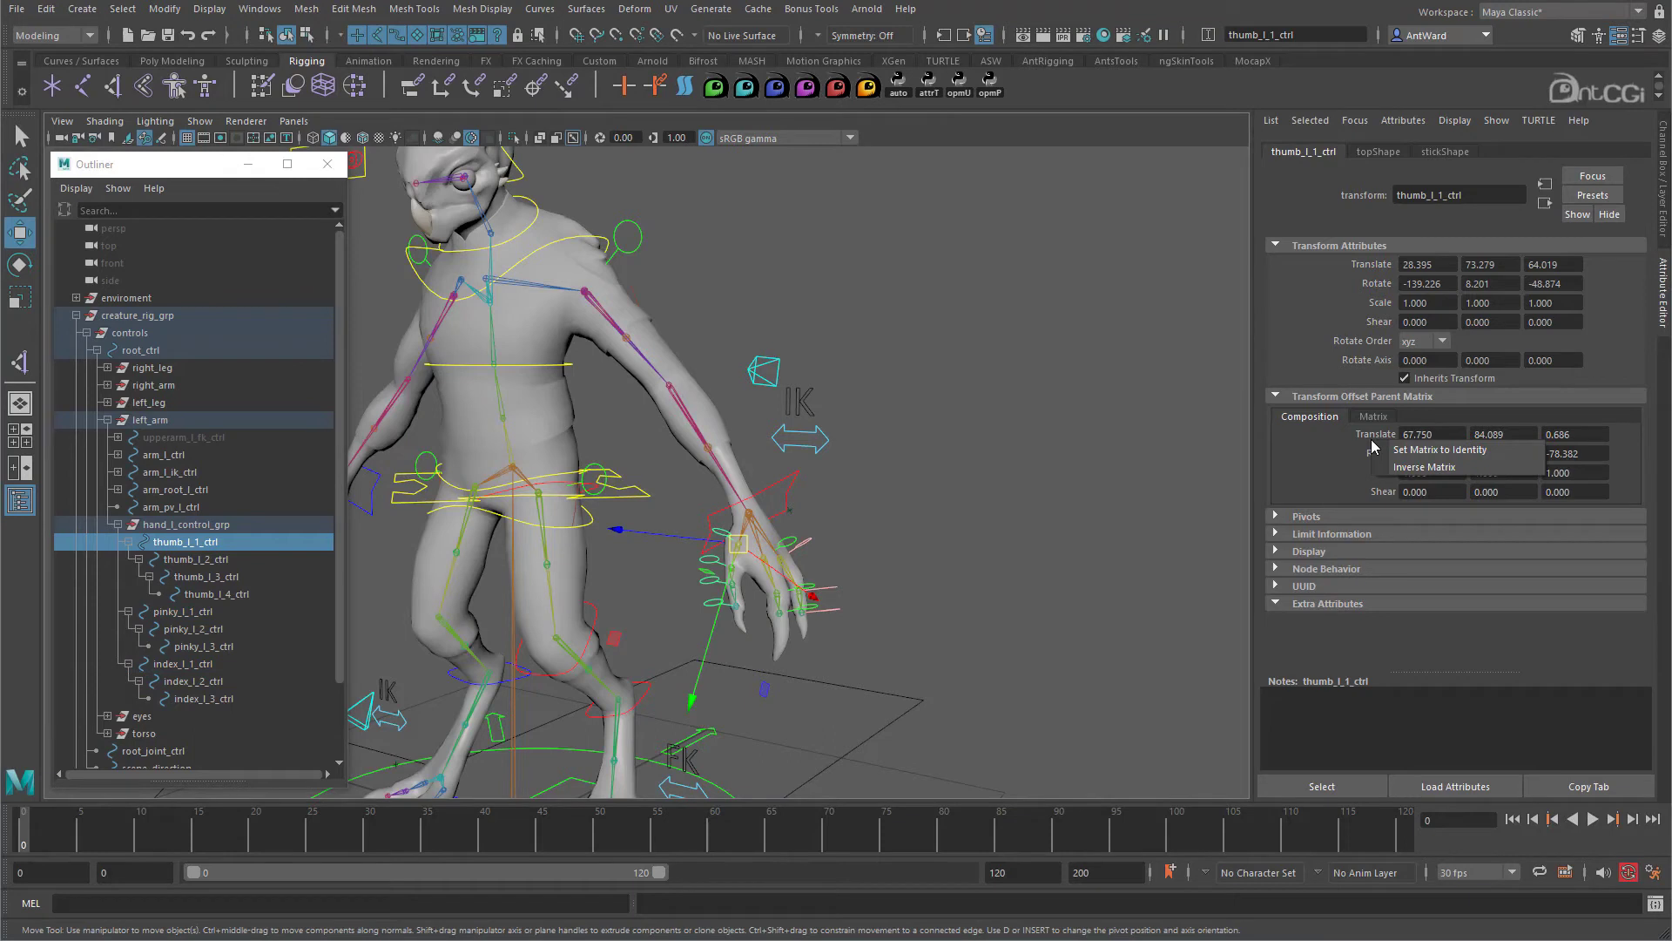
click(1410, 451)
Set the offset parent matrices of pinky_l_1_ctrl and index_l_1_ctrl to identity.
click(182, 612)
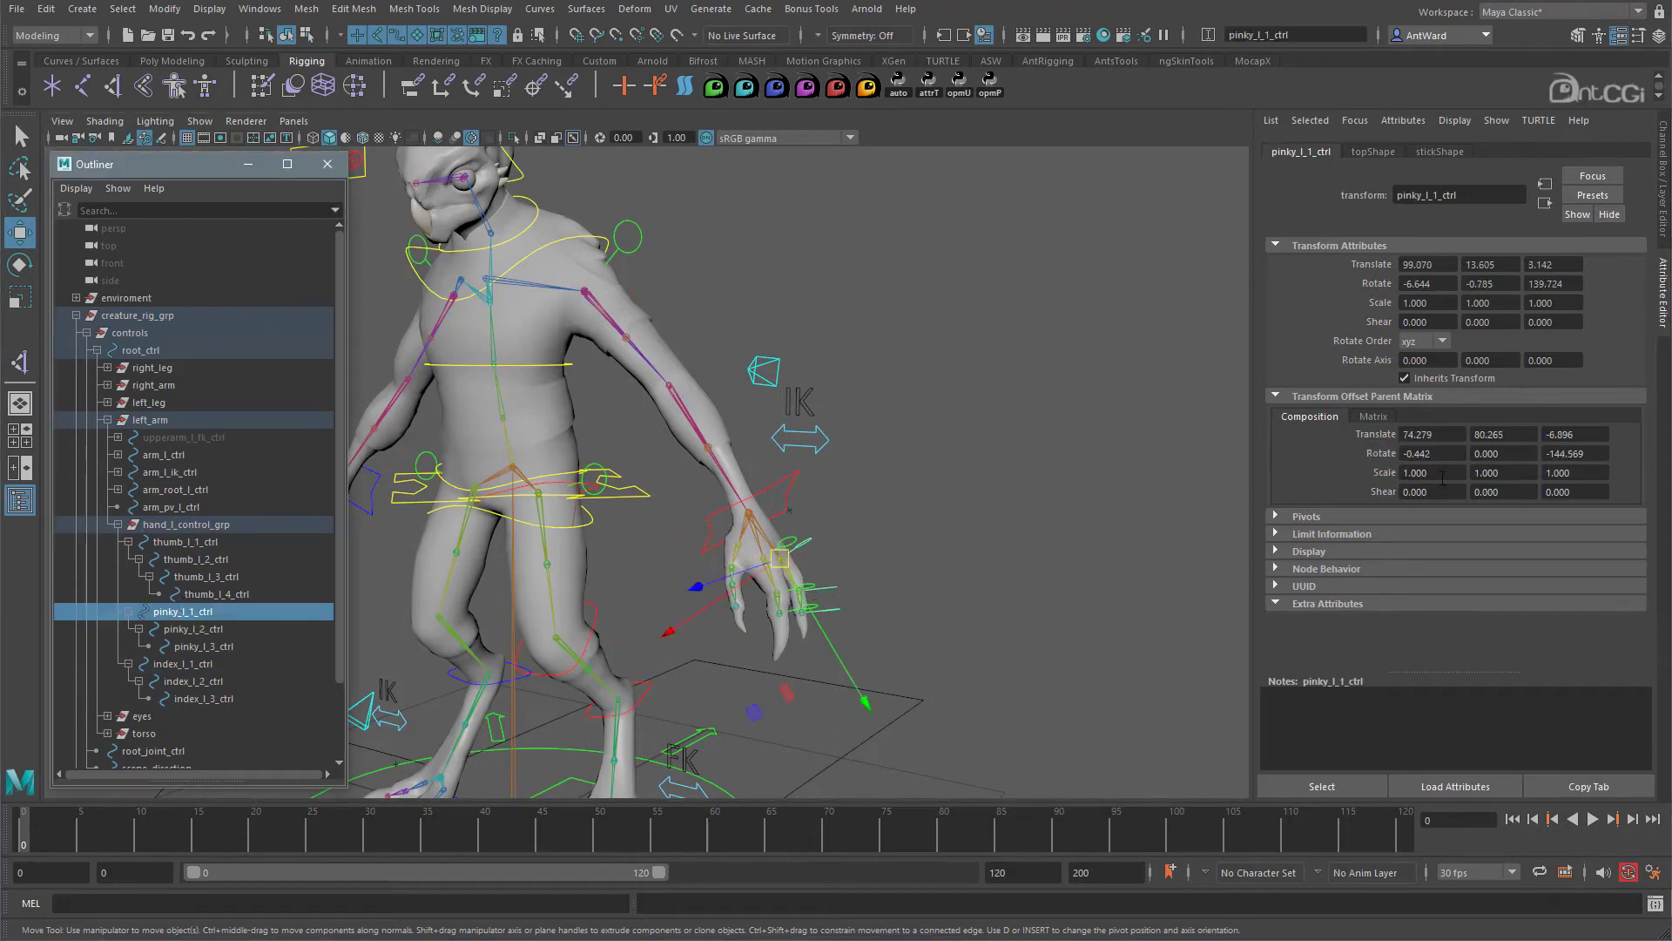
click(187, 665)
right_click(1377, 460)
click(1394, 471)
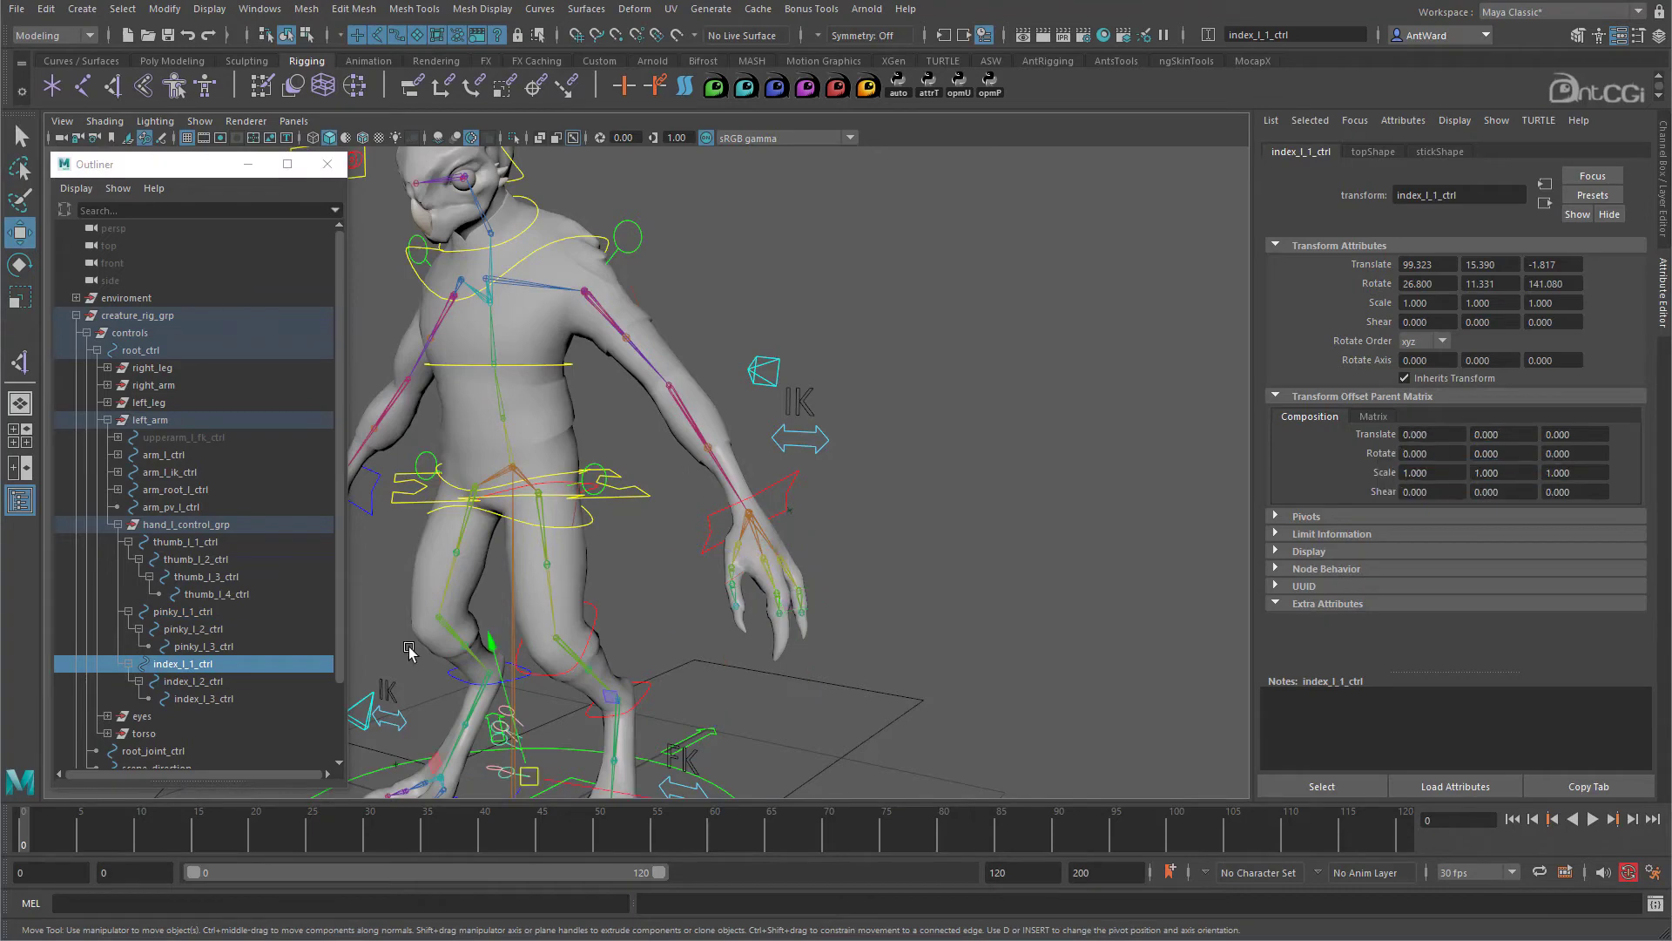
Set the translate and rotate values of index_l_1_ctrl, pinky_l_1_ctrl and thumb_l_1_ctrl to 0 together.
ctrl+click(188, 615)
ctrl+click(185, 542)
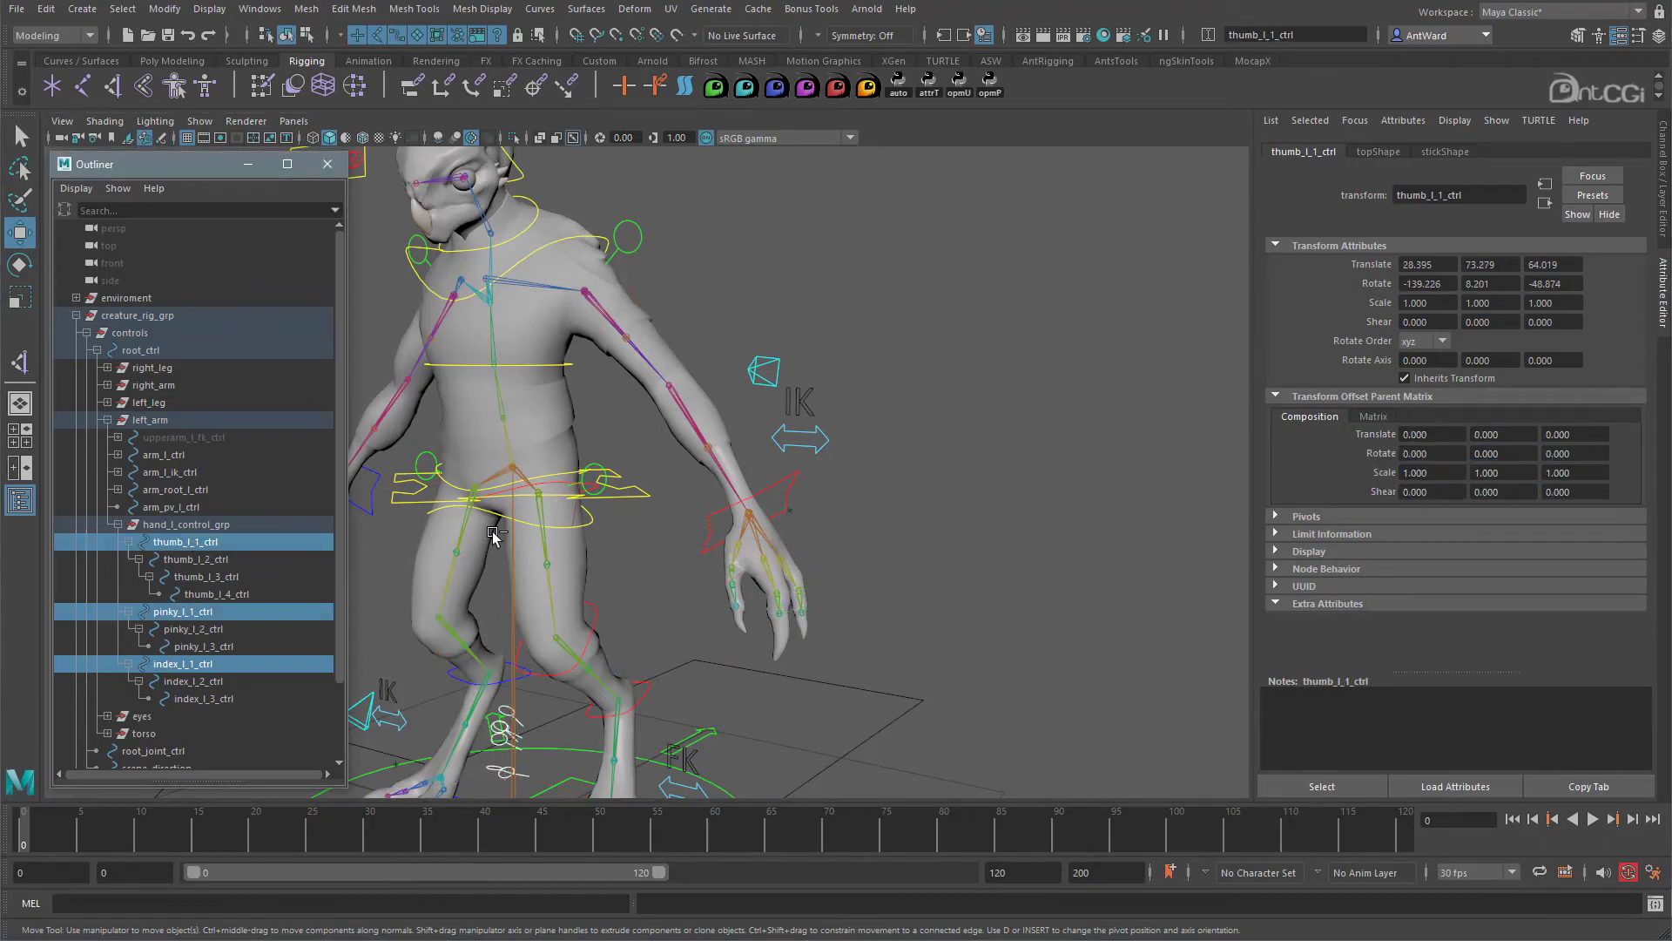
click(1664, 201)
drag(1622, 170, 1620, 239)
text(0)
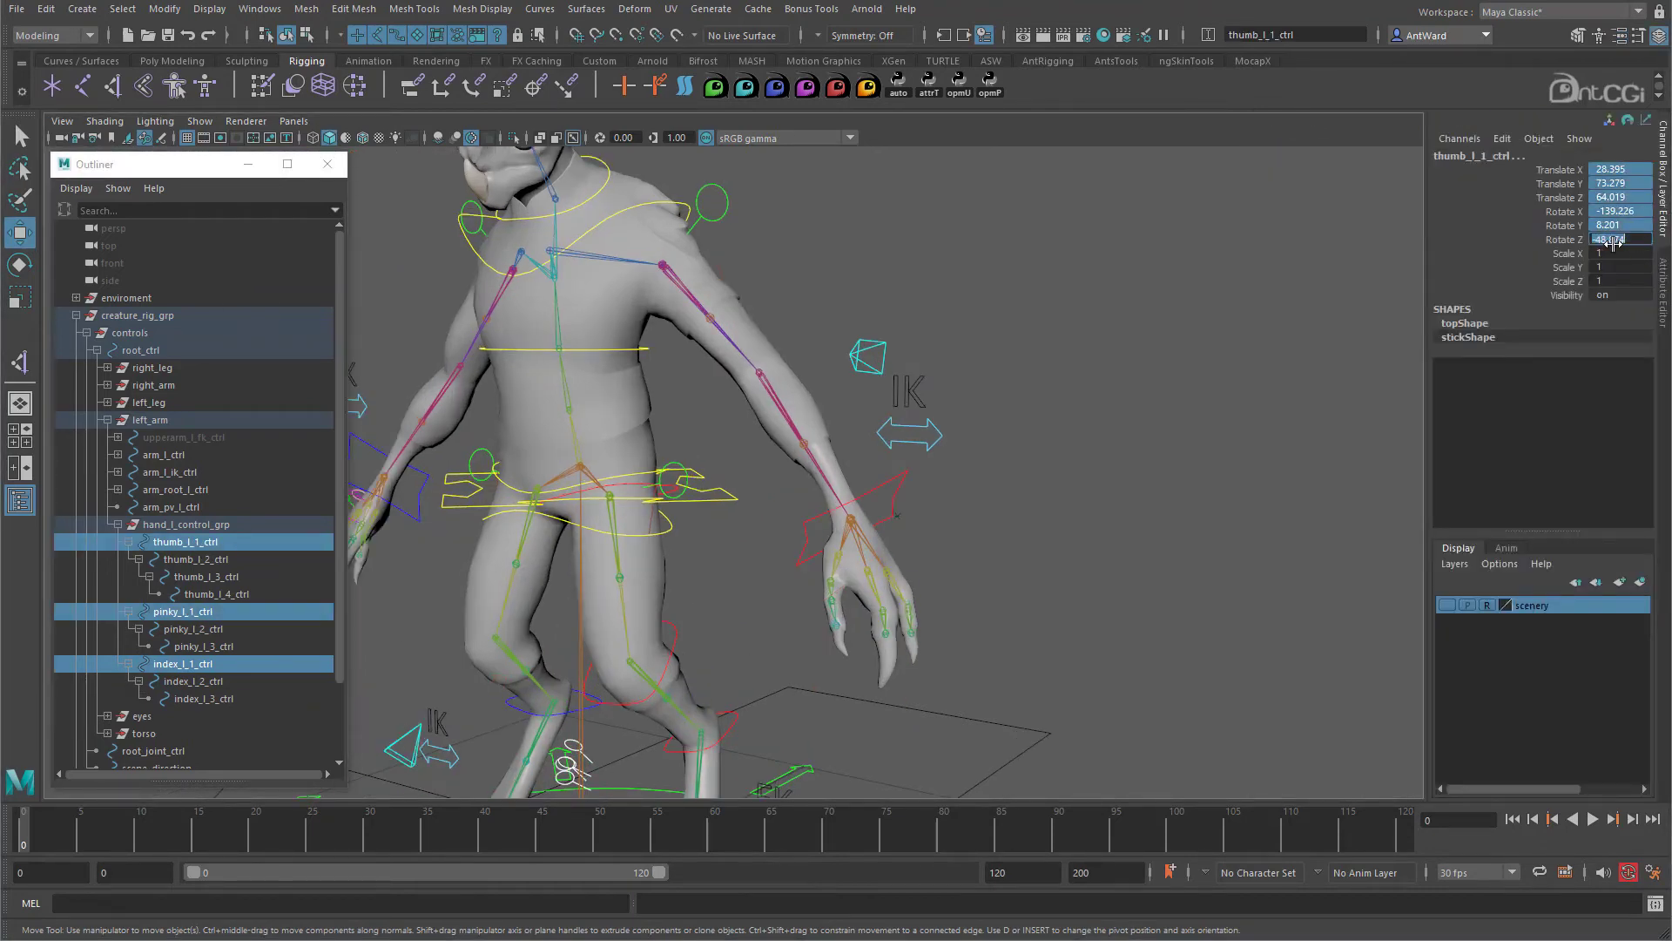
key(Return)
alt+drag(1033, 605, 834, 616)
alt+middle_drag(834, 616, 937, 554)
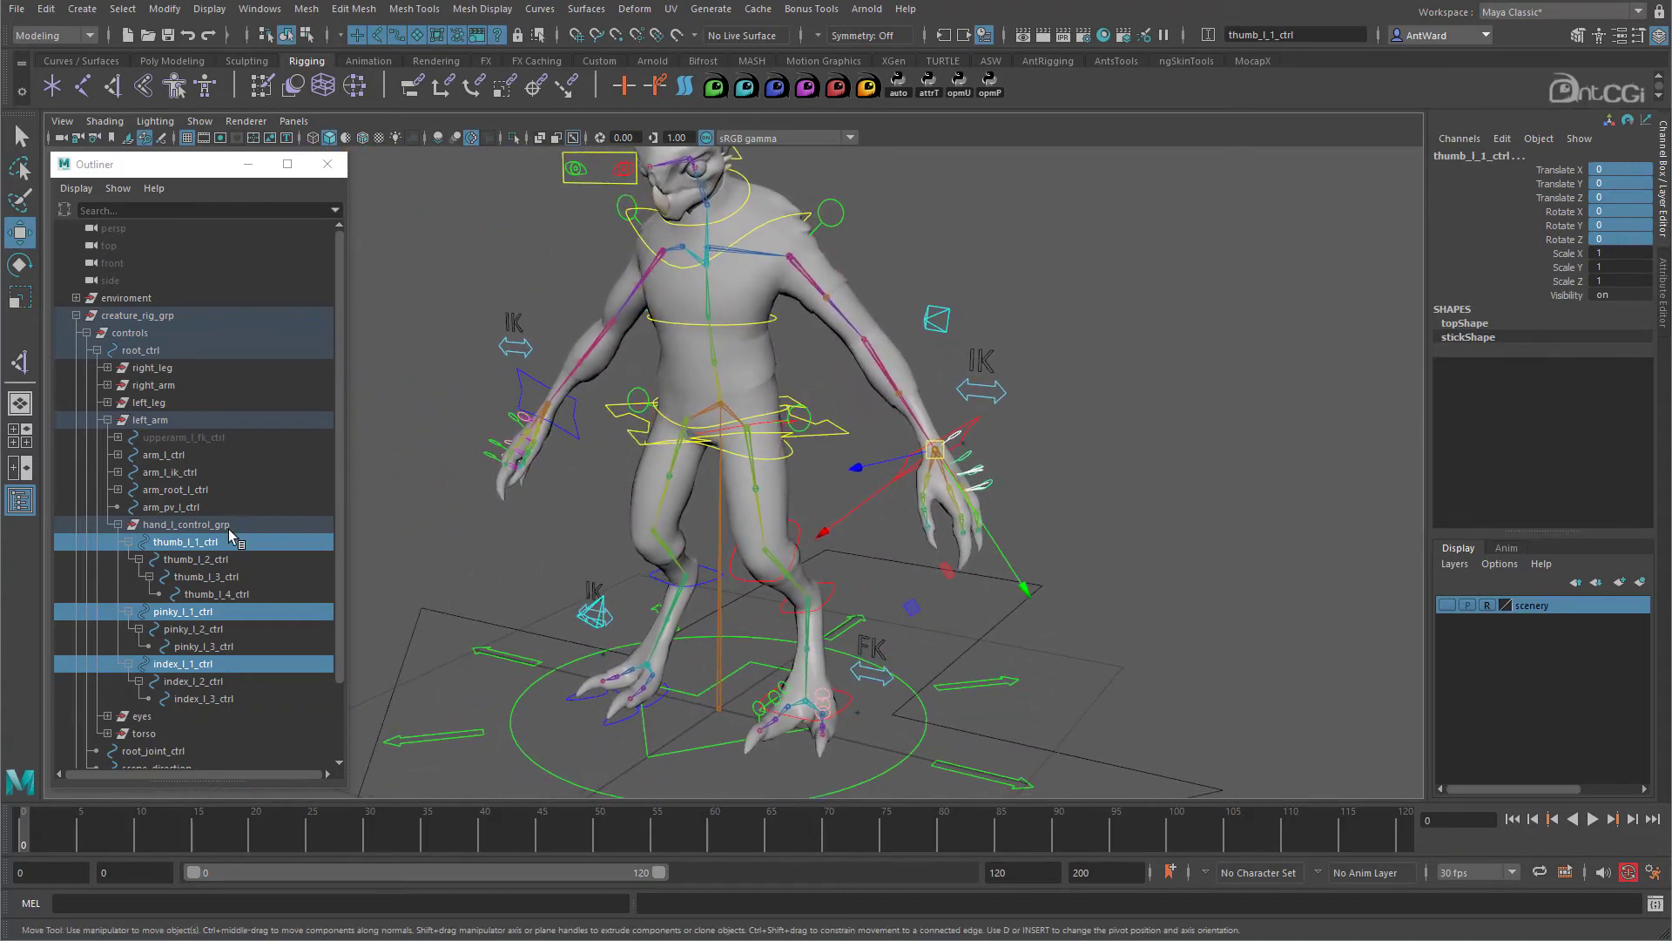
Move thumb_l_1_ctrl, pinky_l_1_ctrl and index_l_1_ctrl out to the scene root and set their translate and rotate values to 0.
middle_drag(206, 541, 119, 288)
drag(120, 292, 120, 293)
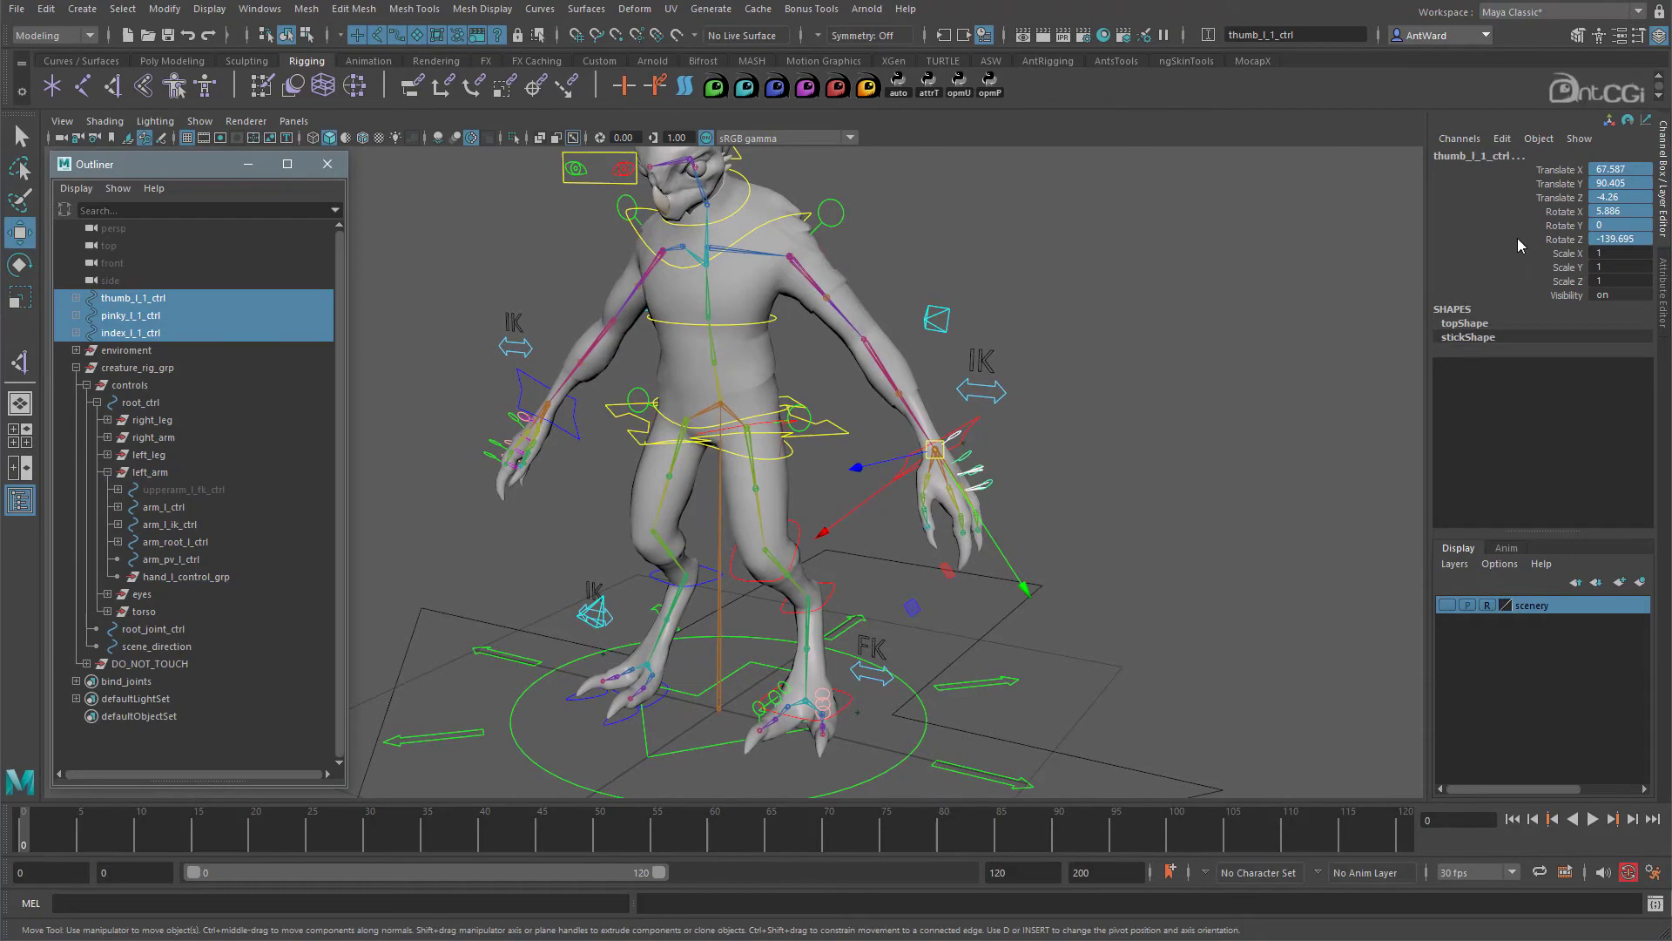
drag(1618, 170, 1619, 237)
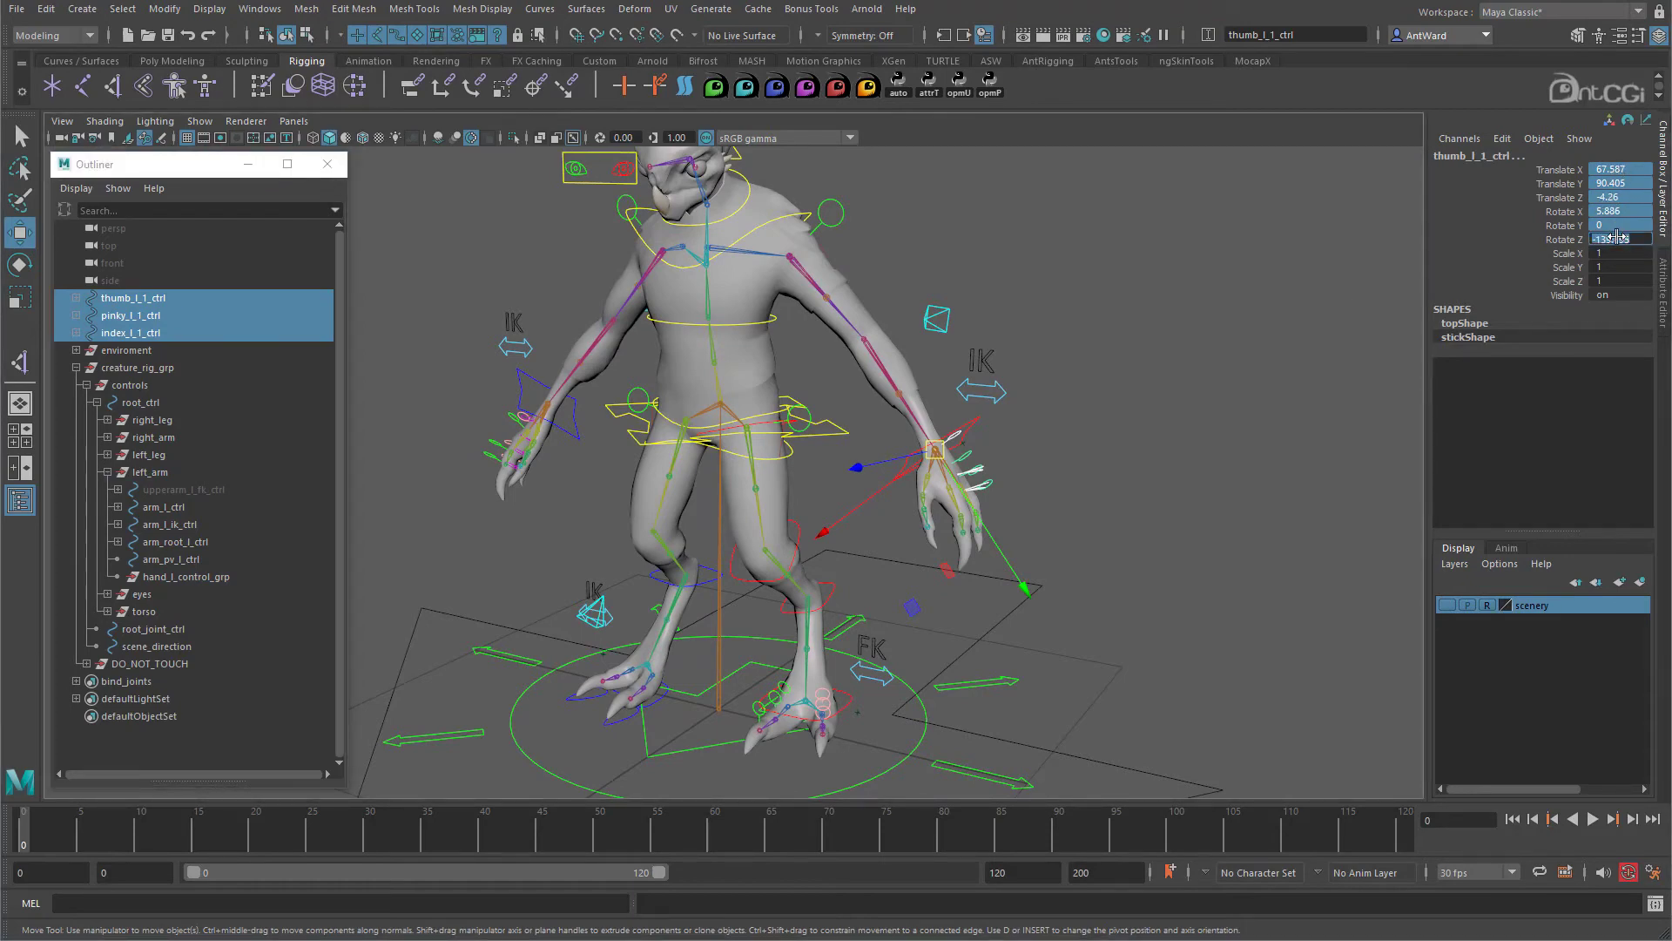
text(0)
key(Return)
alt+drag(684, 717, 679, 635)
alt+middle_drag(680, 634, 701, 505)
alt+right_drag(701, 505, 1663, 566)
alt+drag(823, 680, 775, 655)
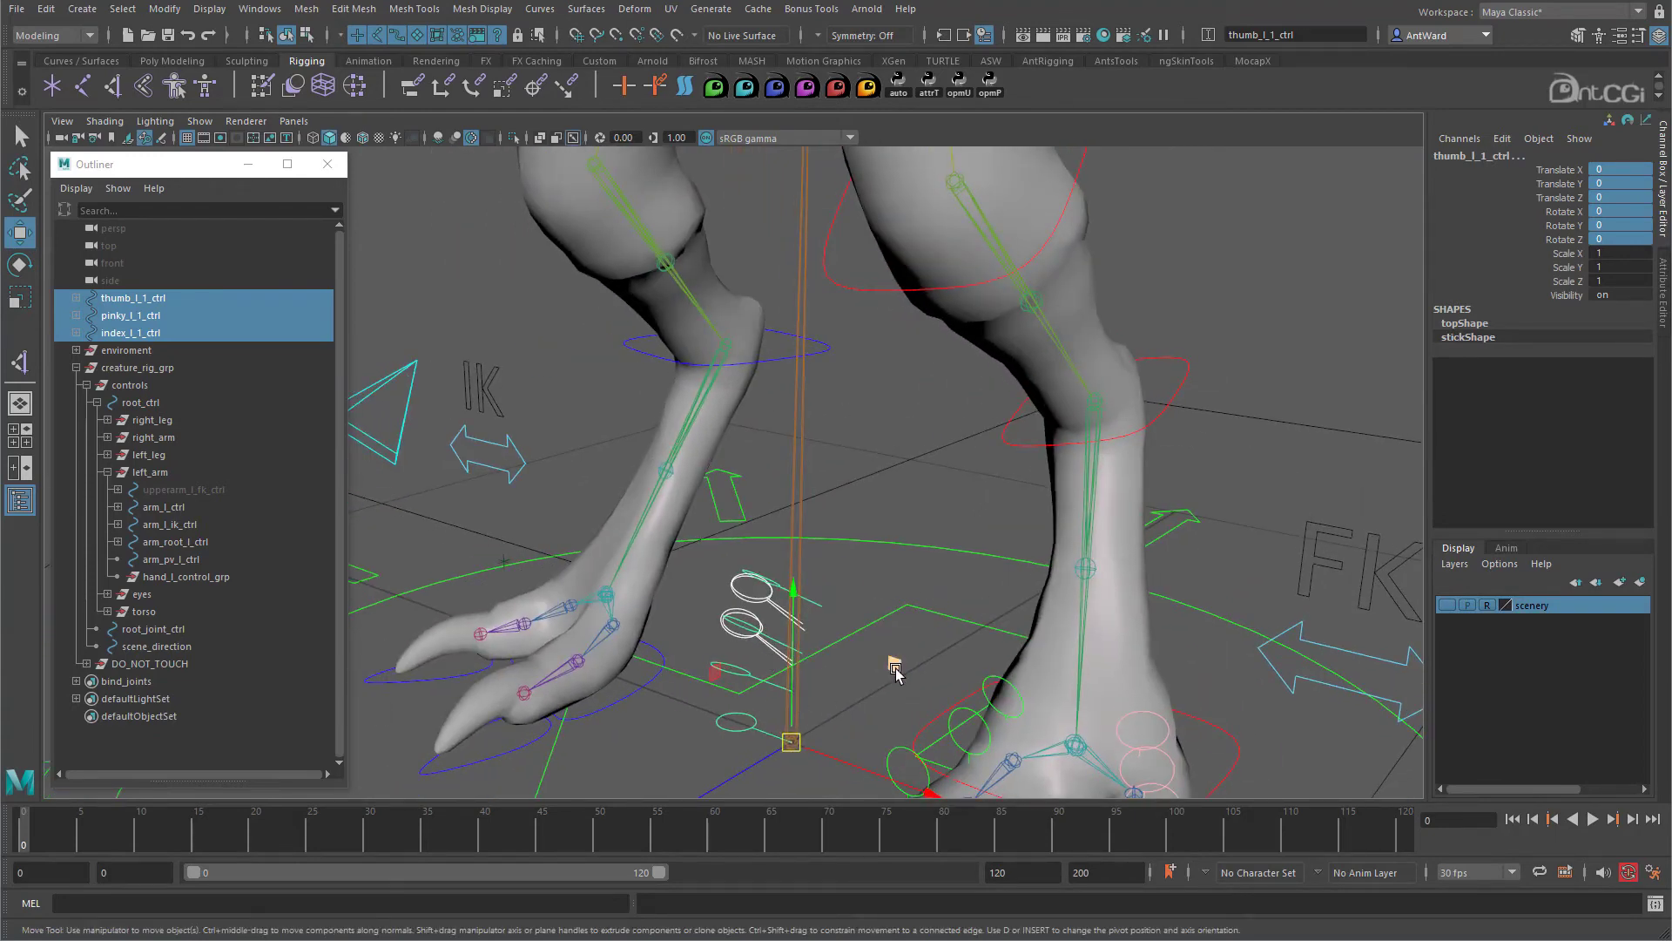
Undo the zeroing of the three finger controls and parent them back under hand_l_control_grp.
key(ctrl+z)
alt+right_drag(895, 667, 508, 522)
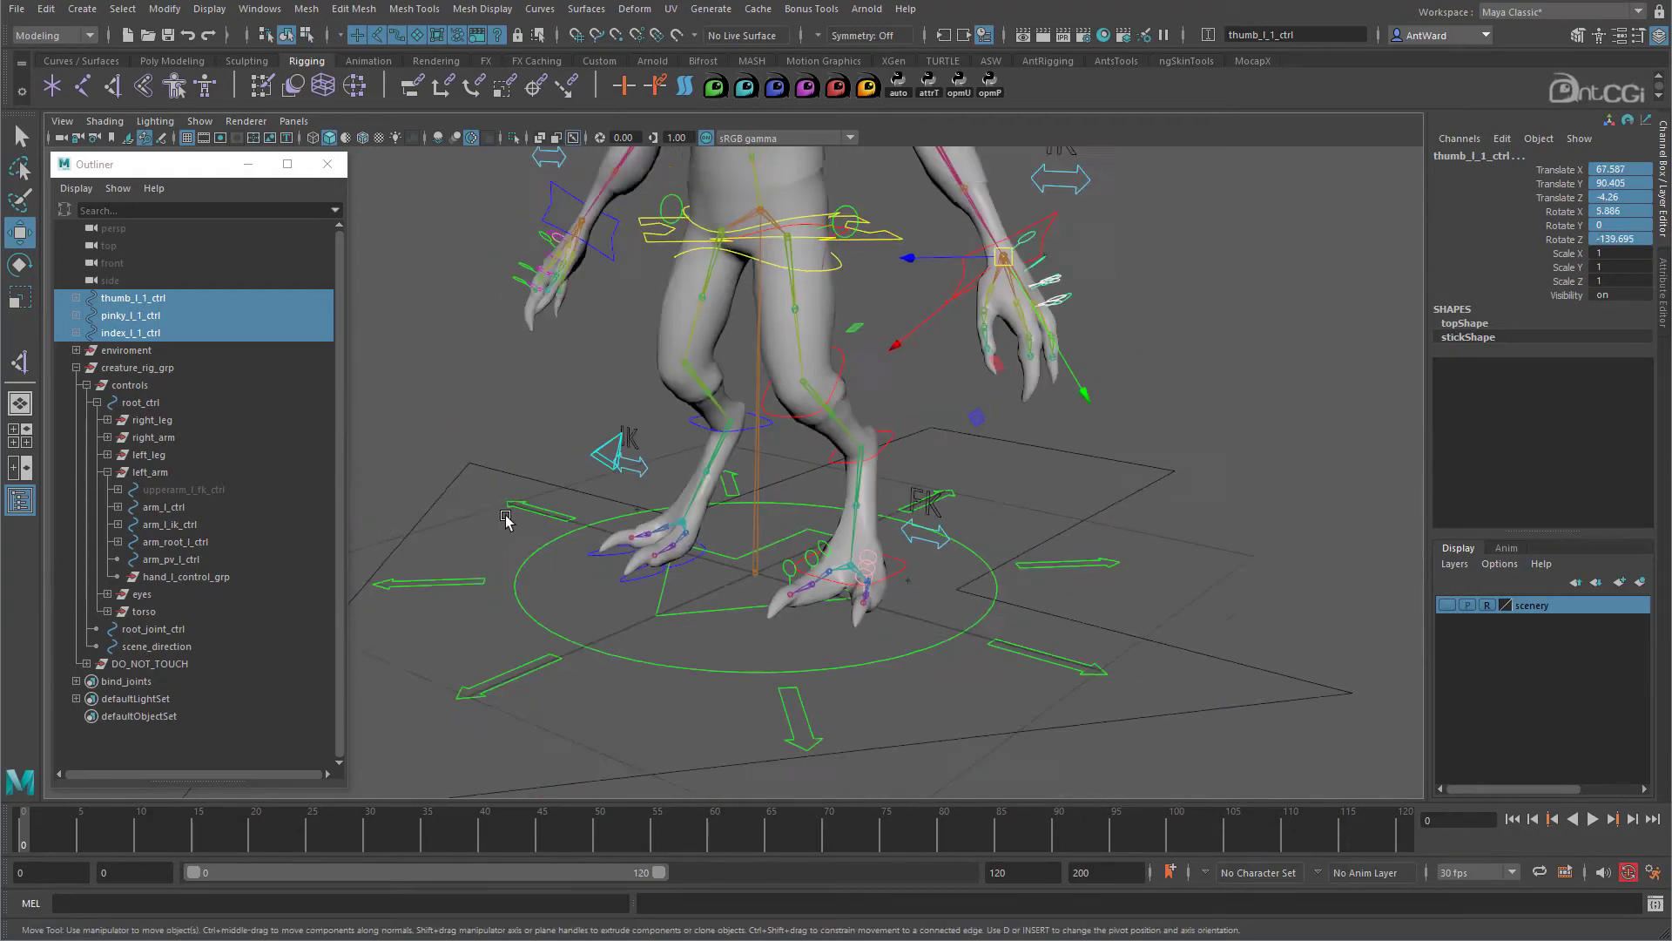
alt+drag(508, 522, 696, 487)
alt+middle_drag(697, 488, 735, 578)
alt+right_drag(735, 579, 1088, 593)
drag(156, 303, 132, 582)
click(128, 577)
click(129, 559)
click(129, 541)
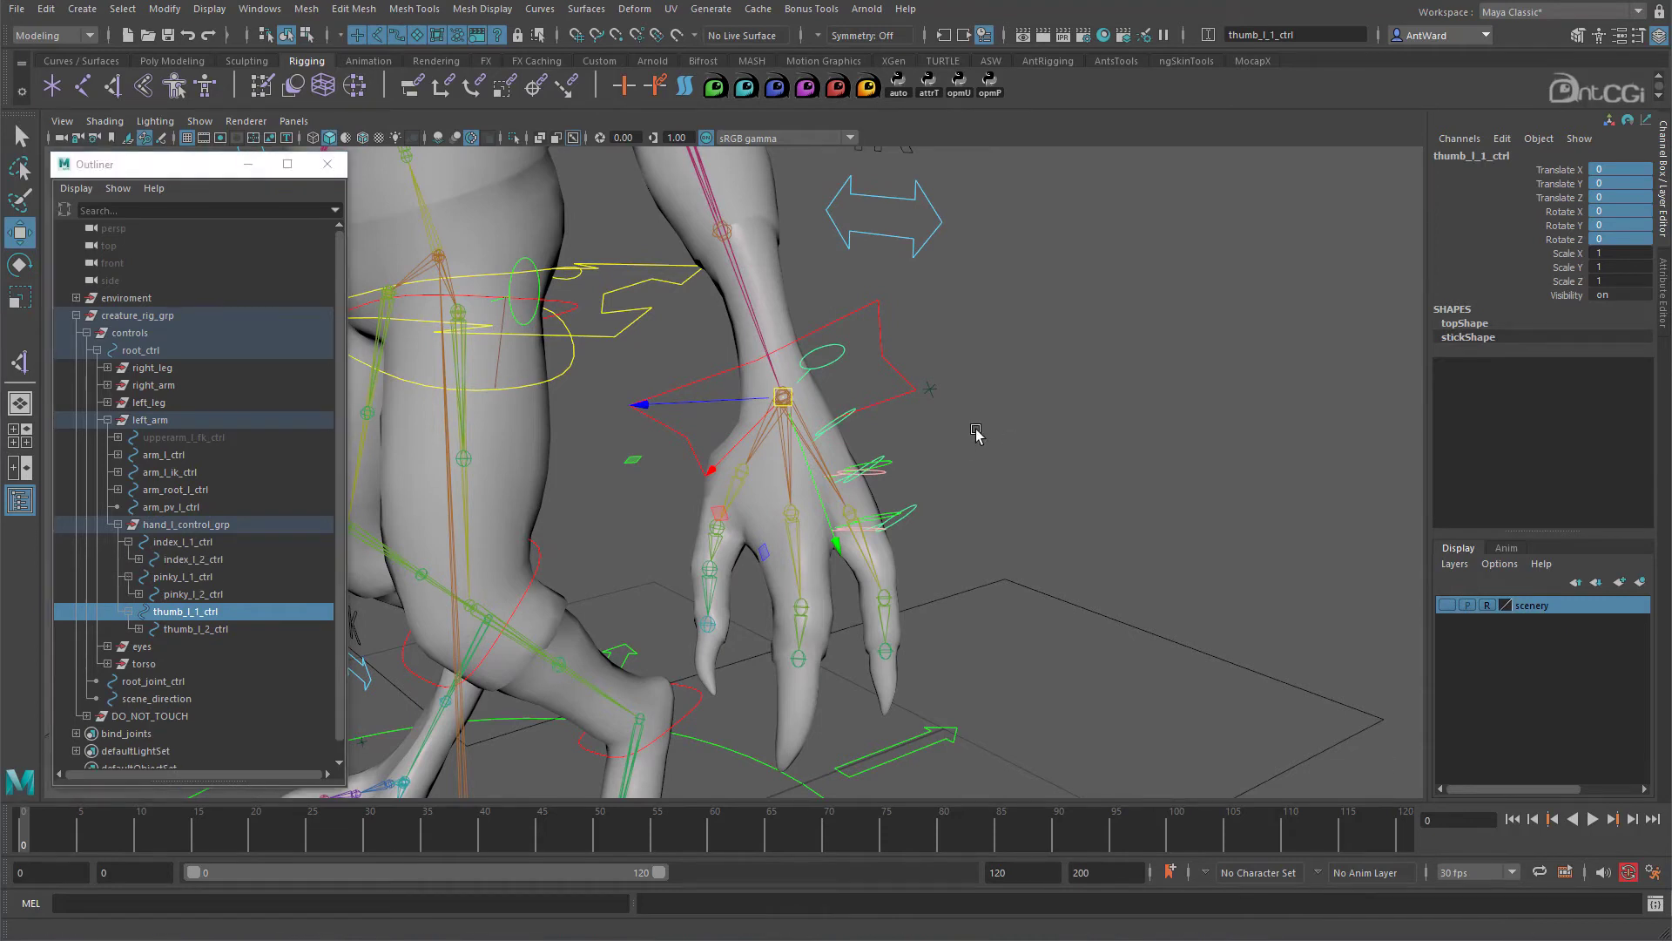
Match all transforms of thumb_l_1_ctrl to the thumb_01_l joint, keeping the Match Transformations commands floating over the viewport.
click(742, 471)
click(165, 8)
mouse_move(224, 111)
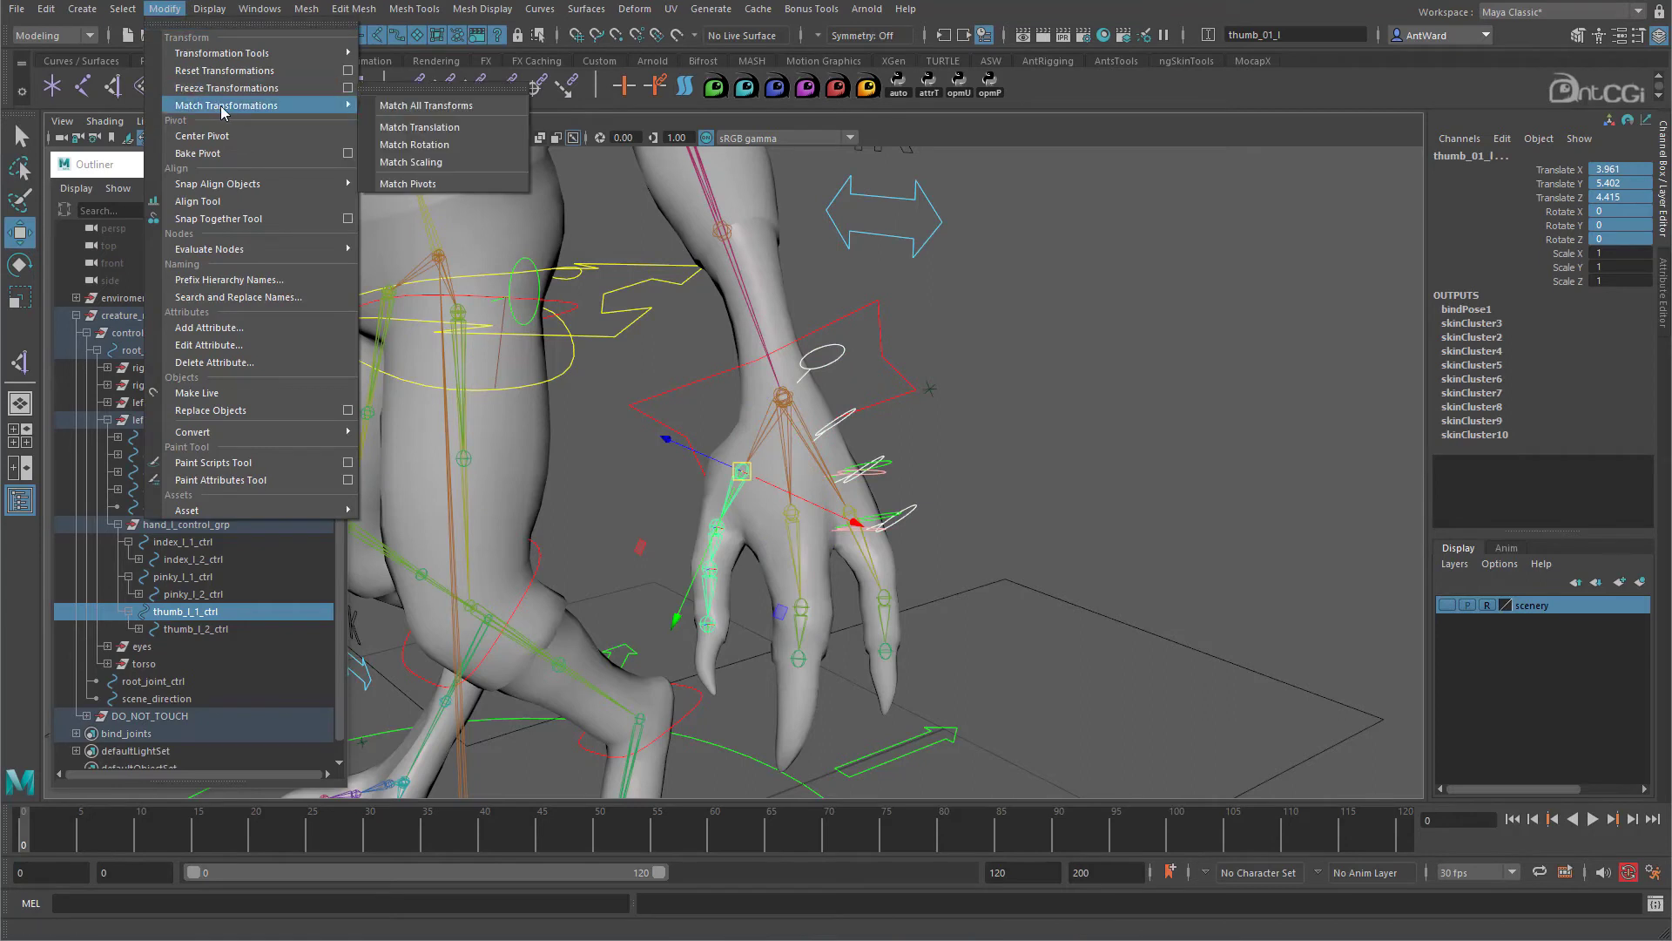
click(427, 88)
drag(421, 68, 1099, 157)
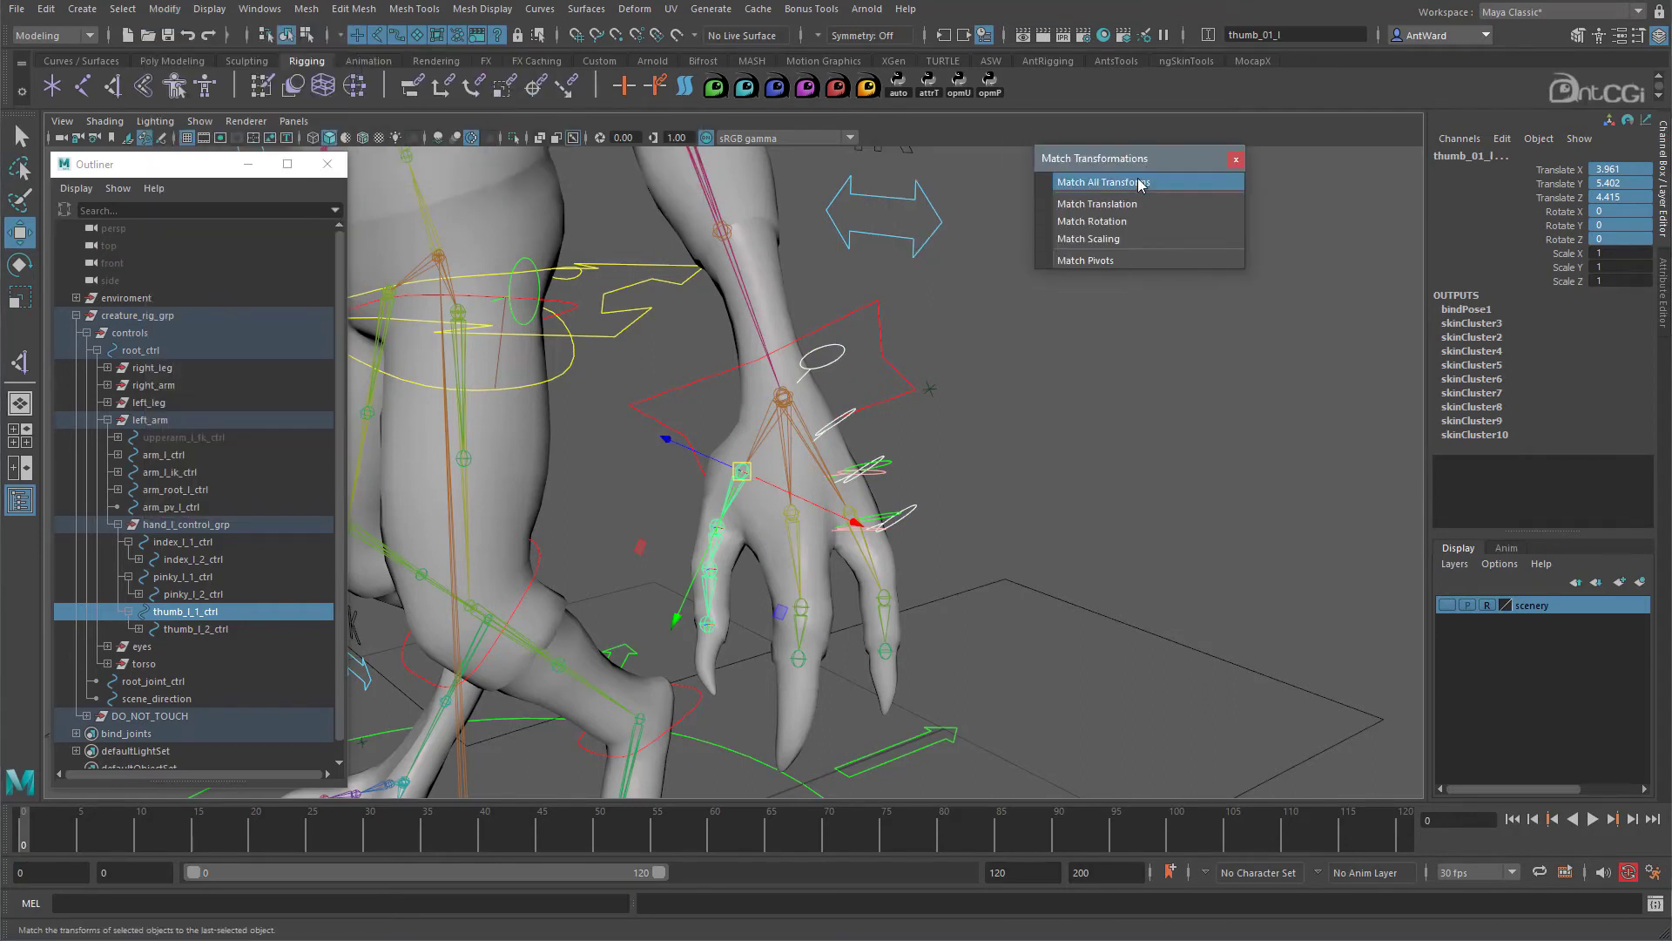
click(1139, 183)
Match all transforms of pinky_l_1_ctrl to the pinky_01_l joint and of index_l_1_ctrl to the index_01_l joint.
click(182, 576)
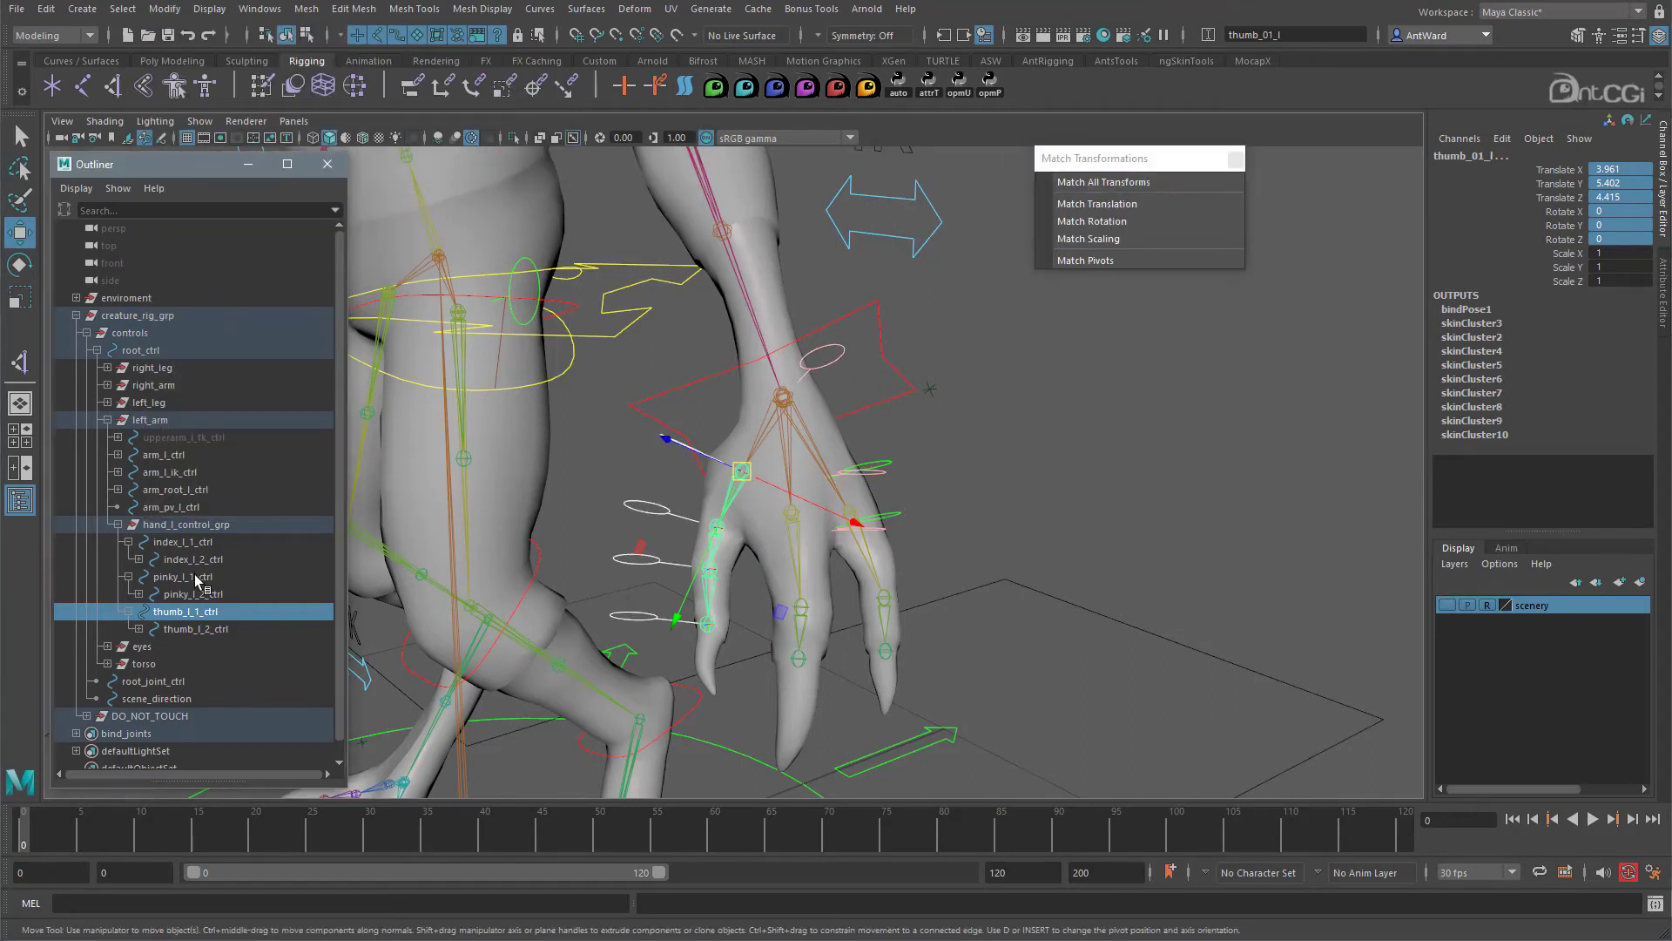
shift+click(849, 512)
click(1103, 182)
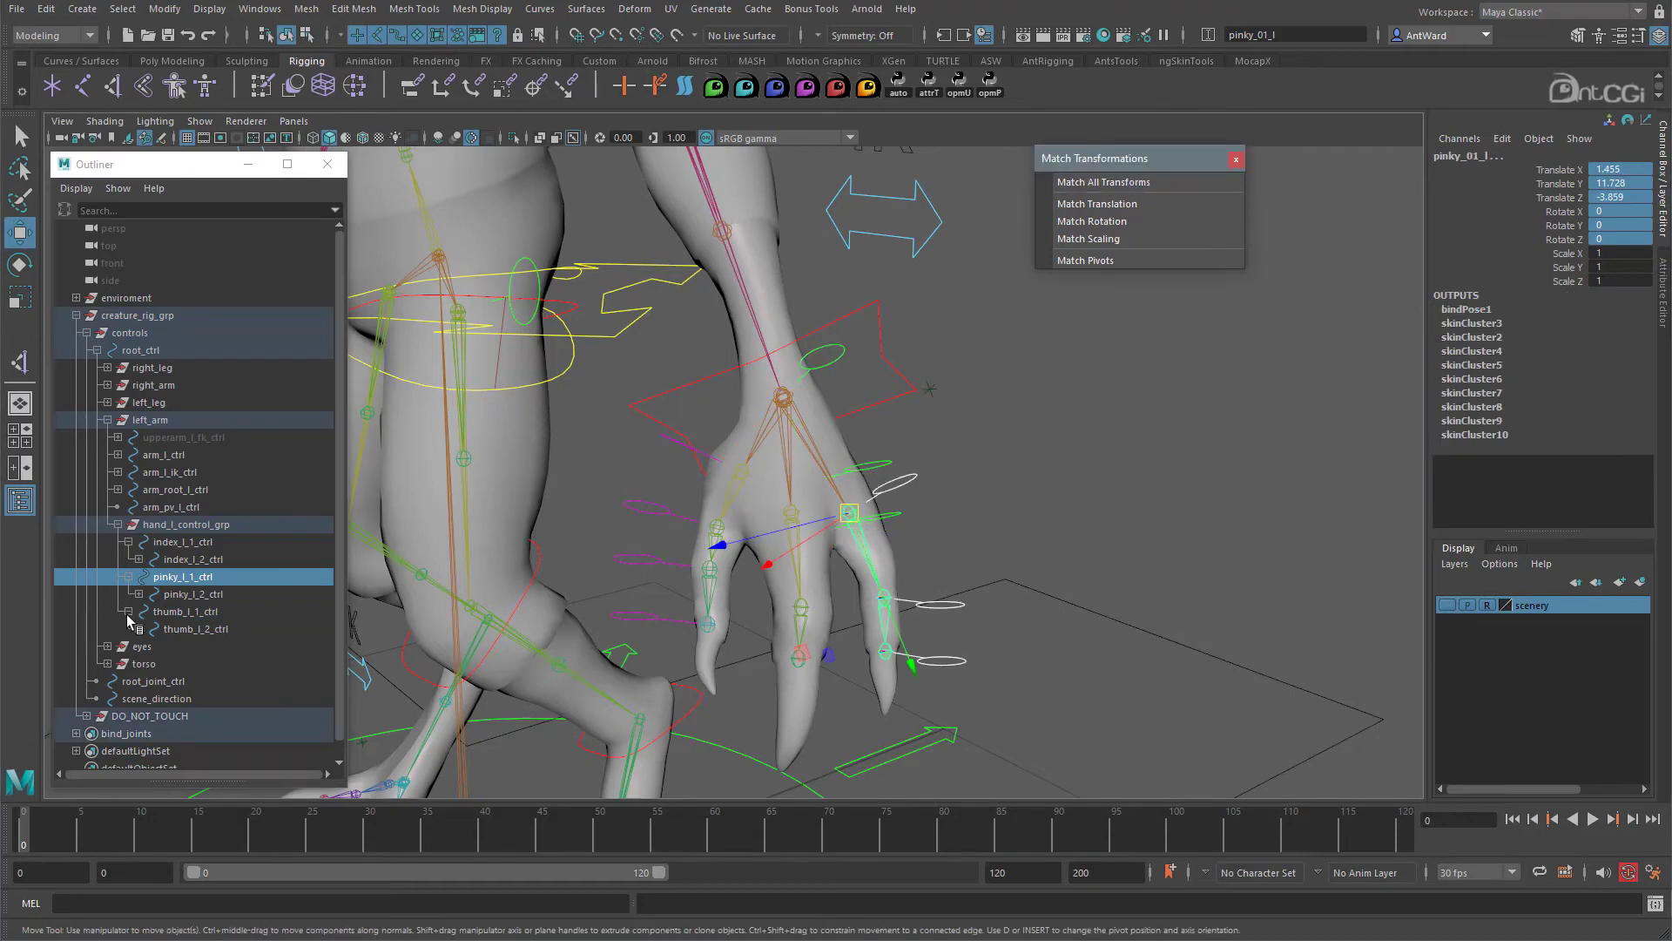
click(168, 544)
shift+click(791, 514)
click(1103, 182)
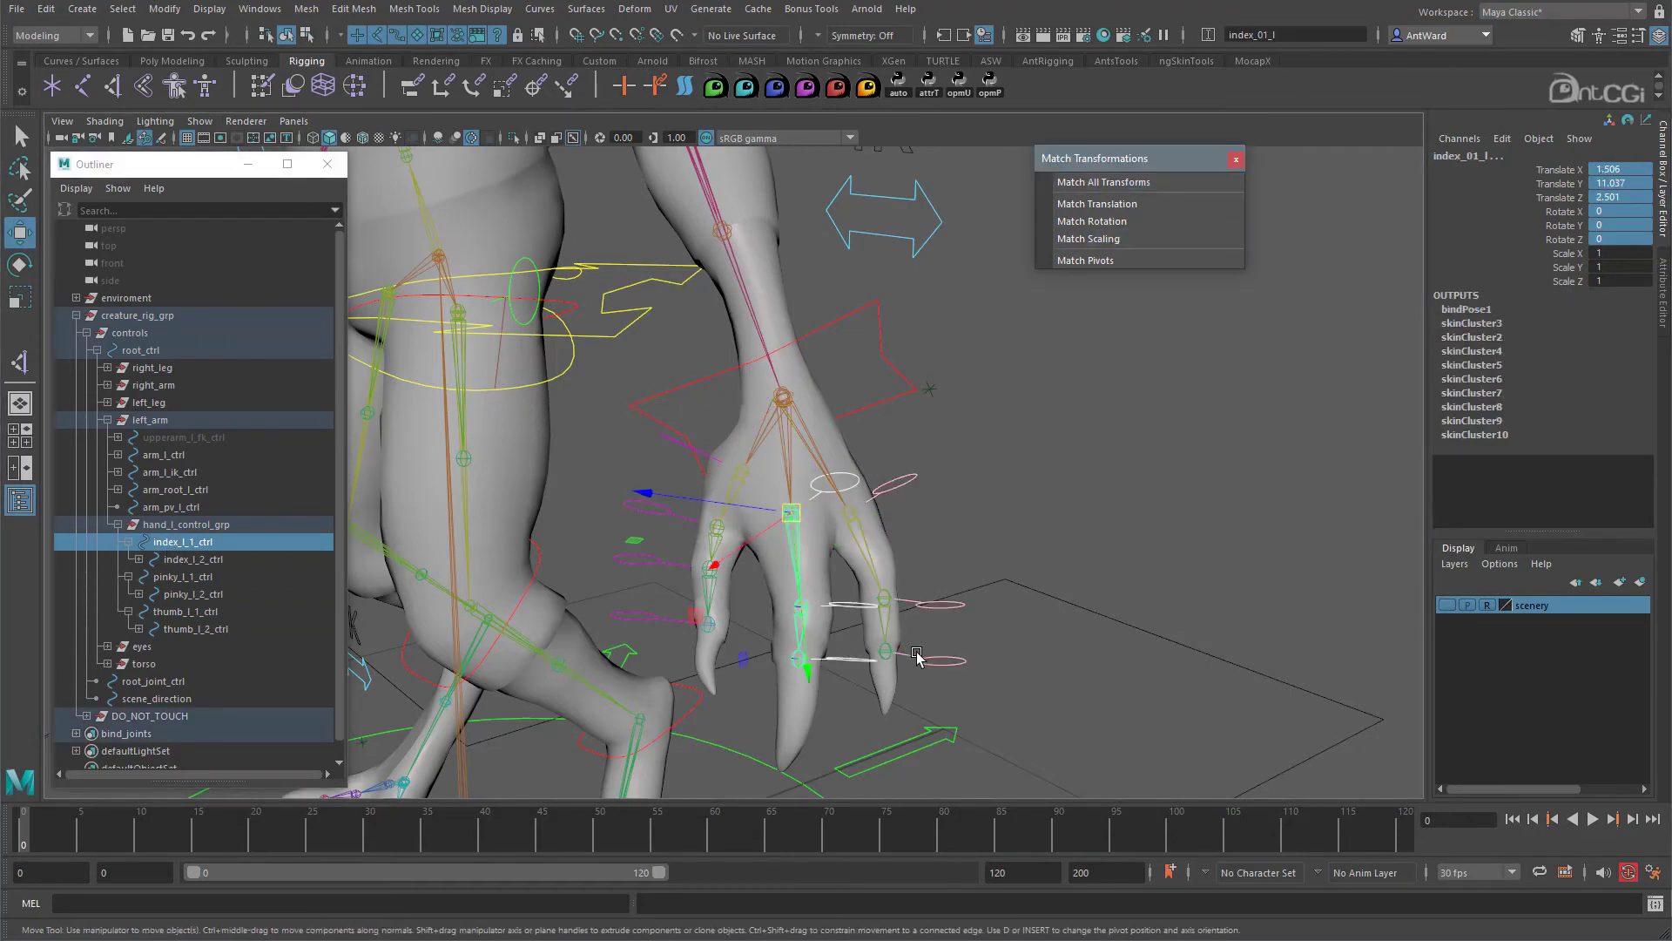
alt+drag(916, 653, 967, 647)
alt+middle_drag(966, 647, 818, 639)
alt+drag(818, 638, 870, 557)
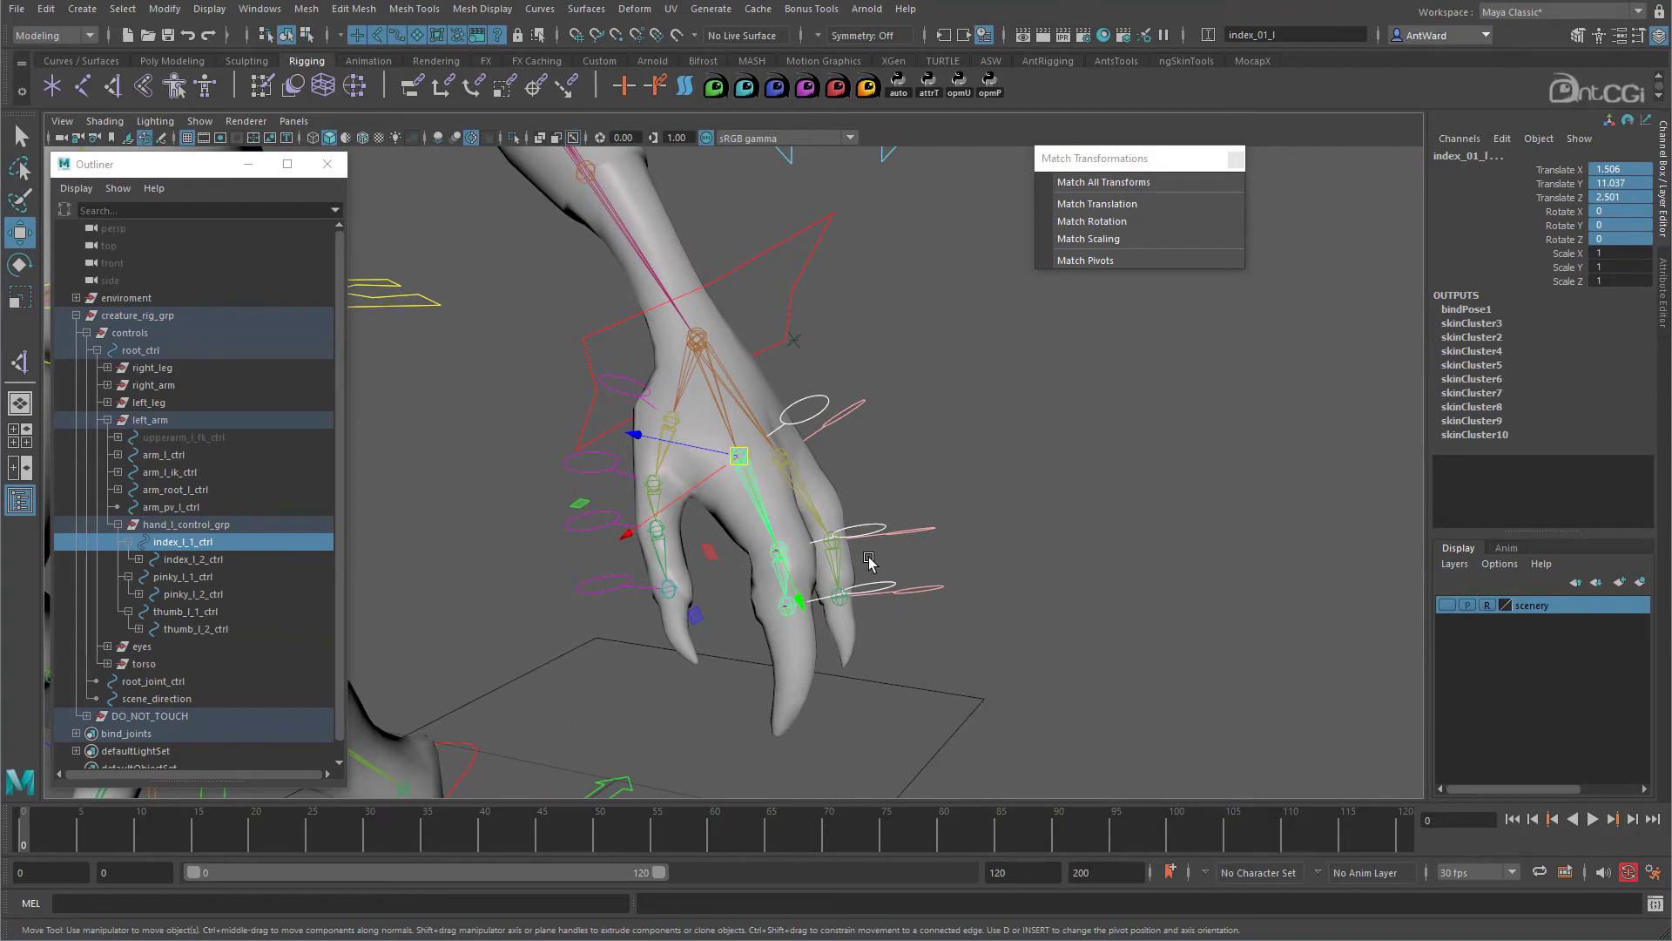
Transfer index_l_1_ctrl's transform values into its offset parent matrix, and check the channels of index_l_2_ctrl and index_l_3_ctrl.
click(961, 383)
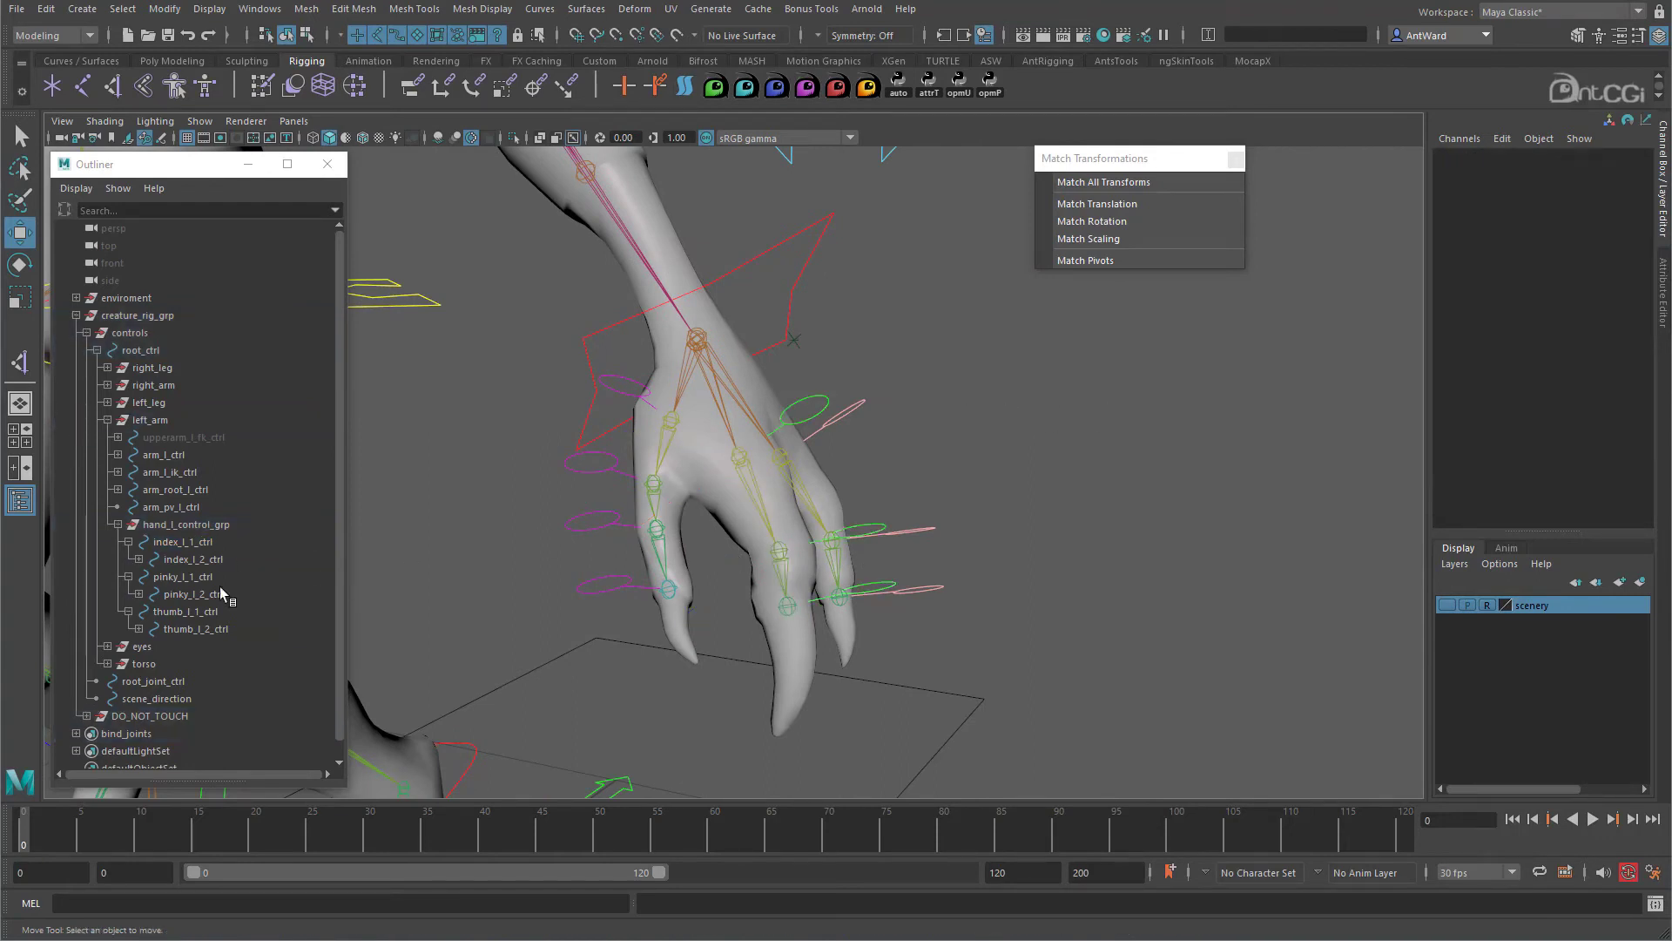
click(195, 544)
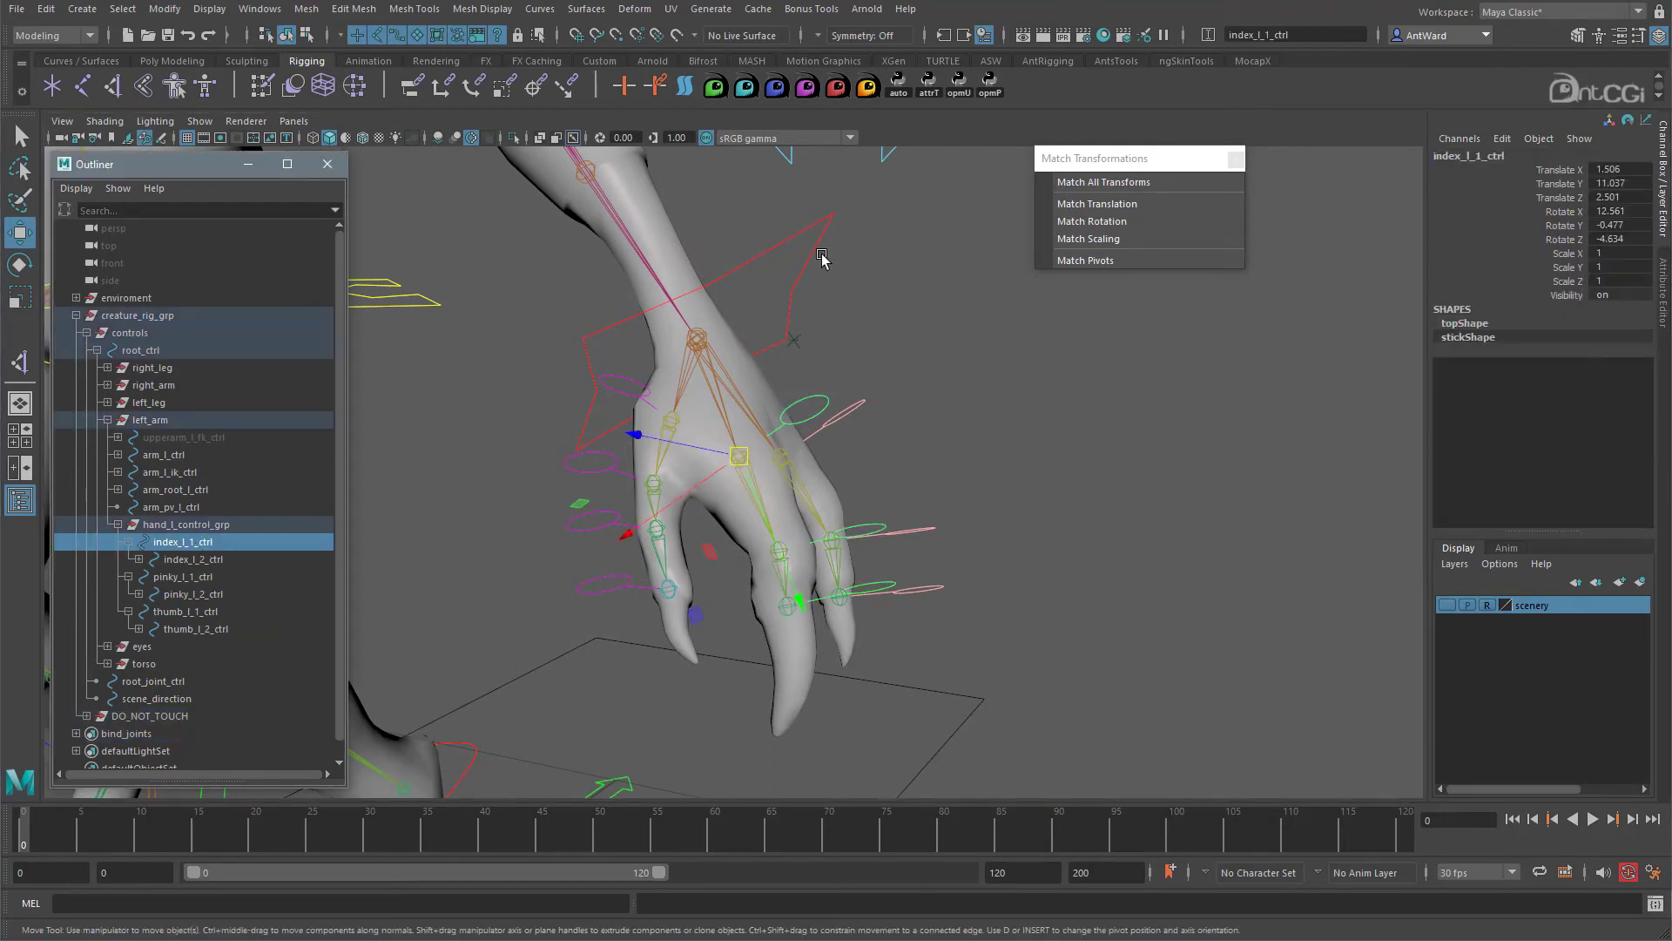
click(988, 87)
click(138, 559)
click(194, 560)
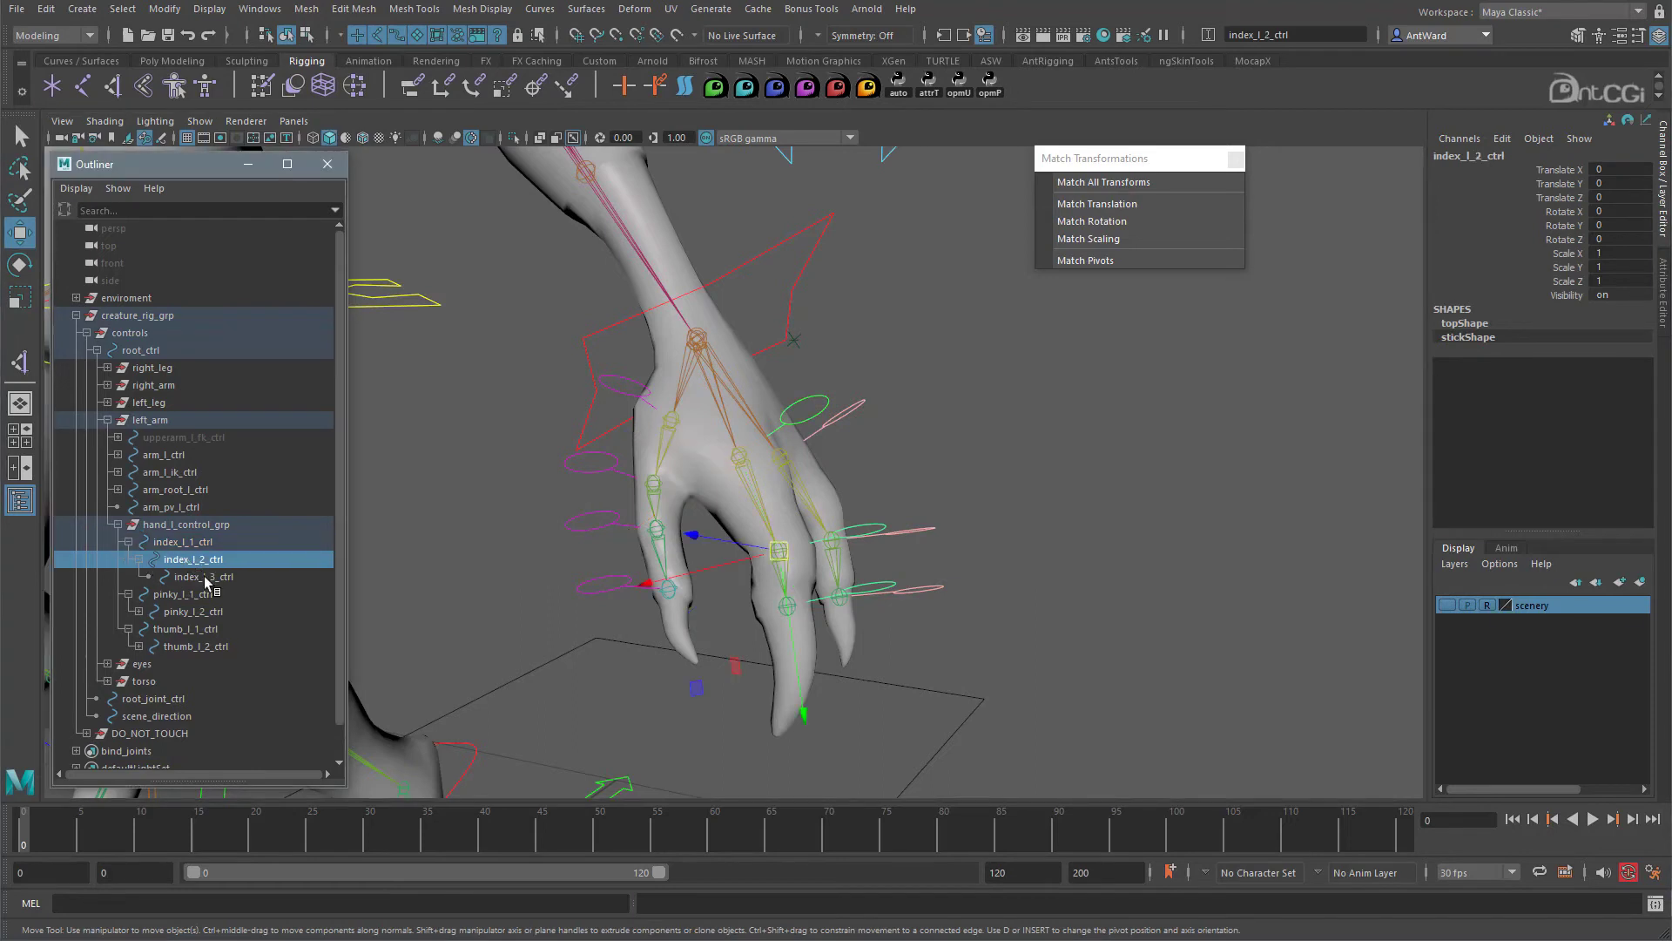
click(206, 577)
Expand the pinky and thumb control hierarchies and transfer thumb_l_1_ctrl's transform values into its offset parent matrix.
click(205, 594)
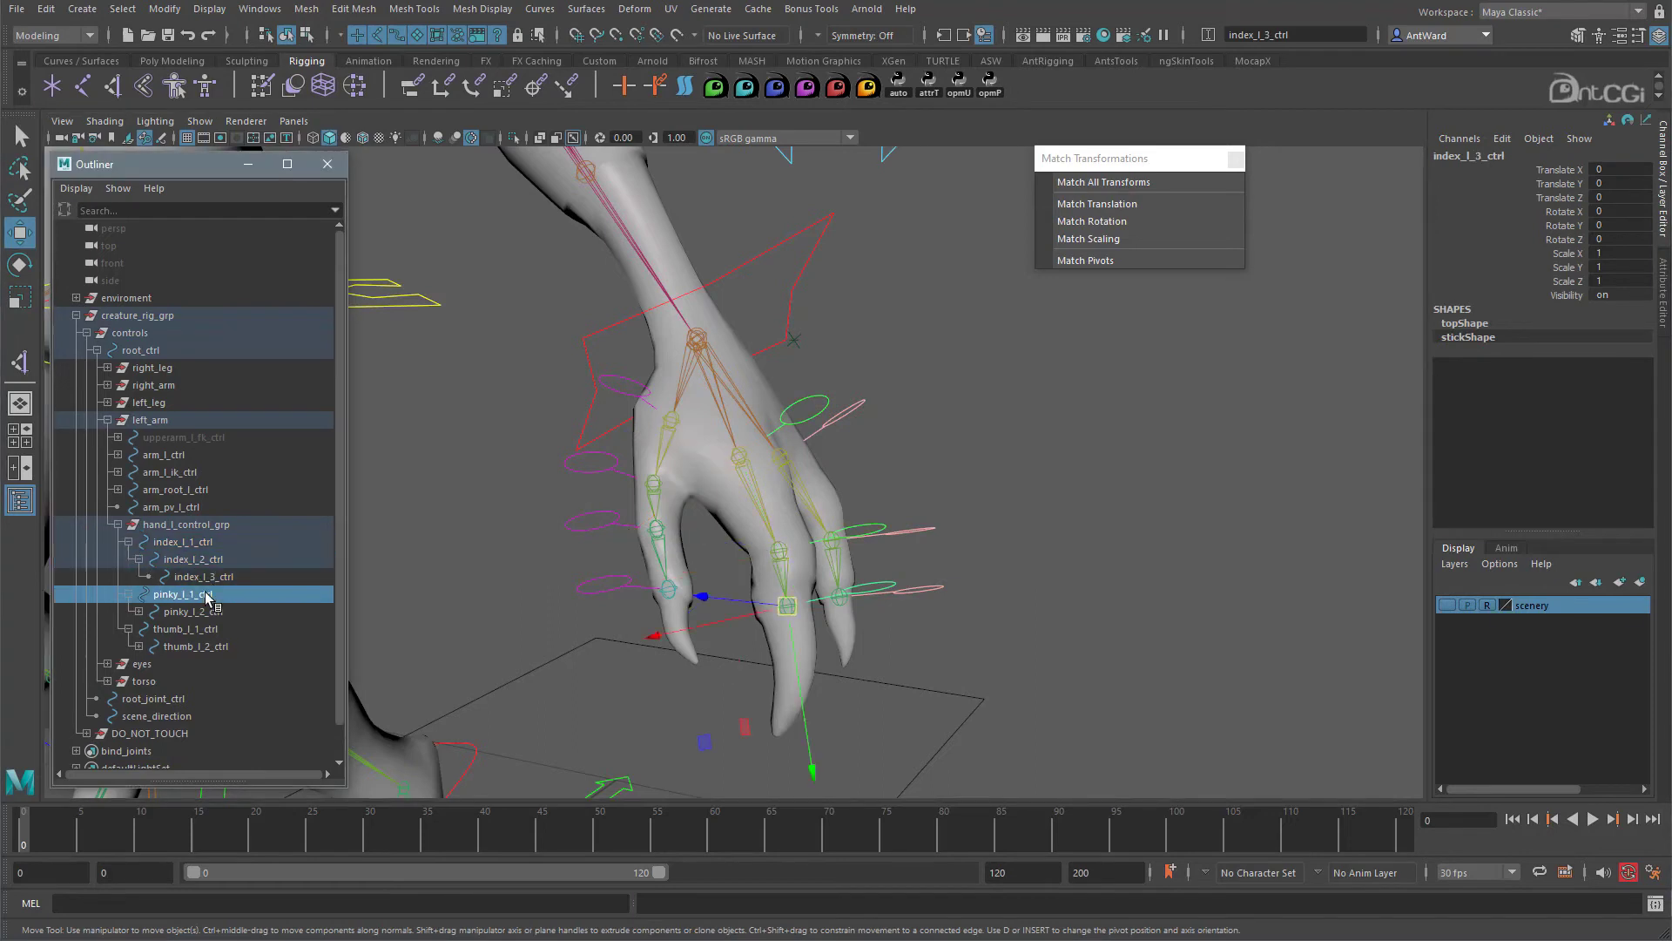
click(129, 629)
shift+click(129, 629)
click(139, 611)
click(196, 646)
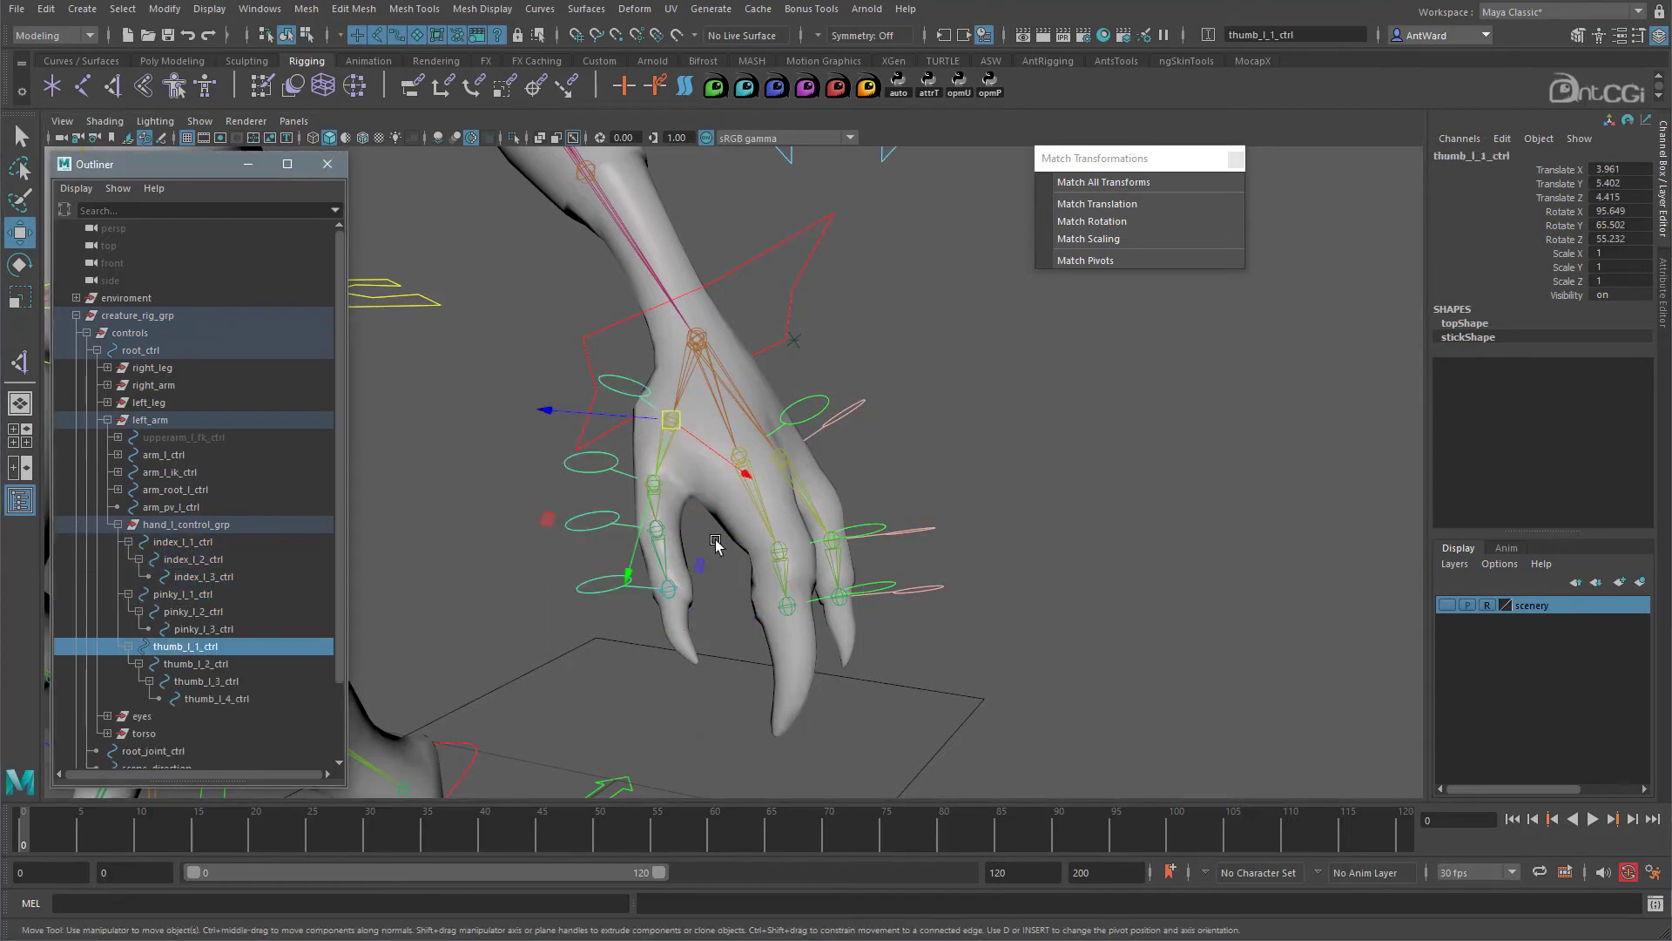
click(993, 87)
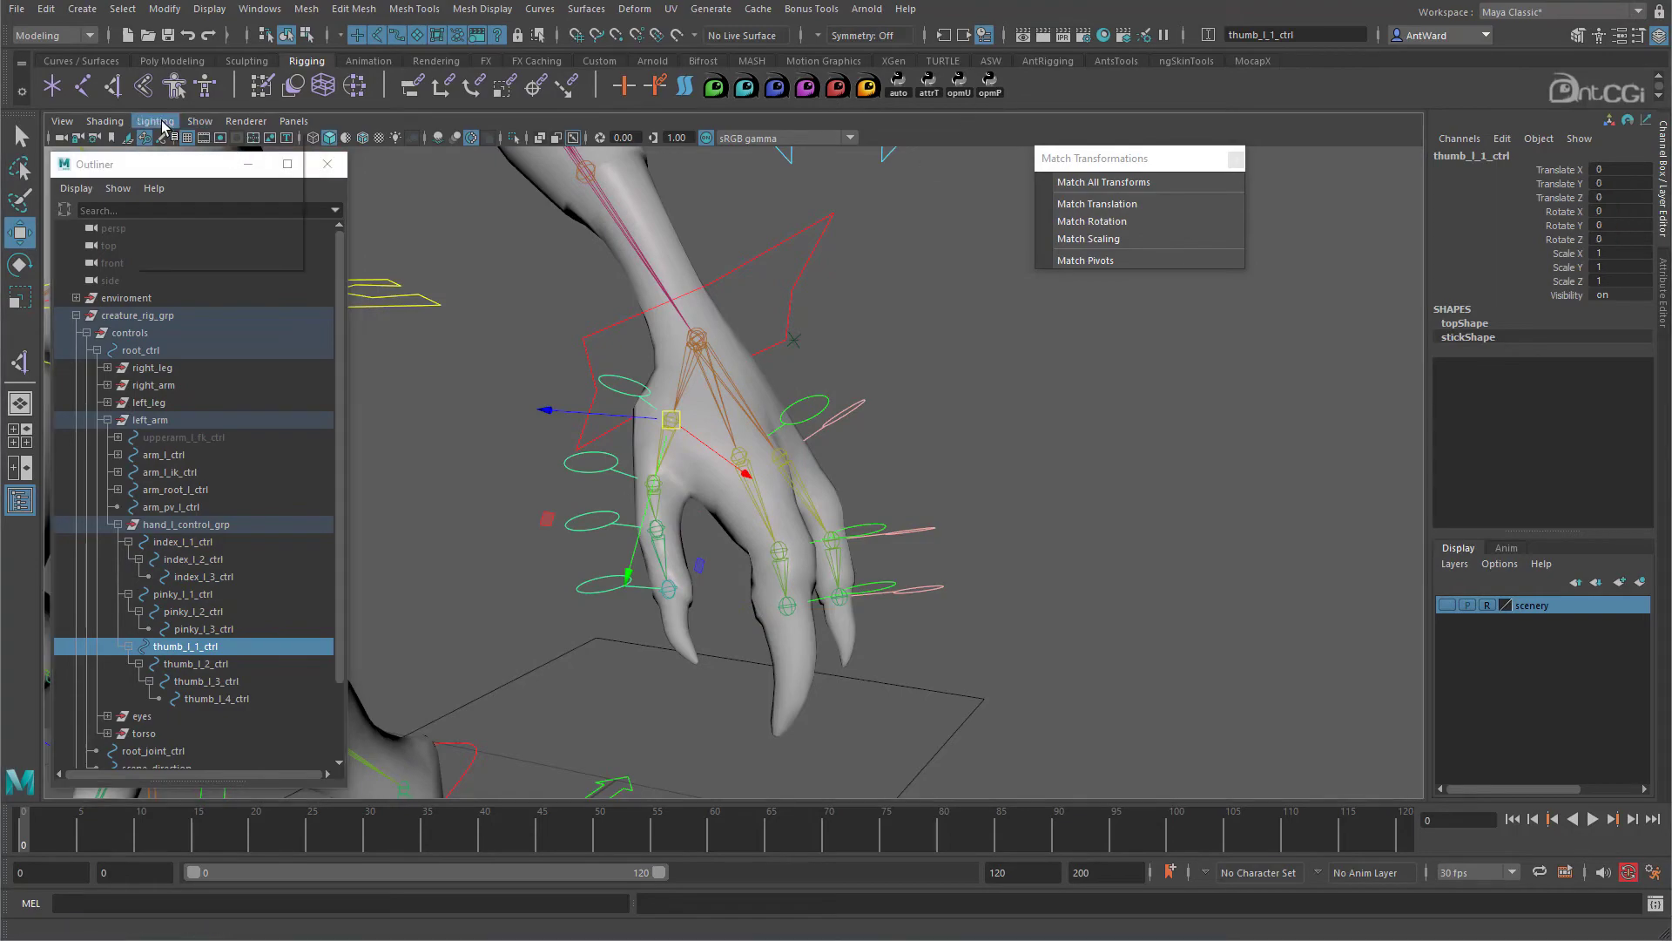
Switch the viewport to wireframe shading around the left hand and clear the selection.
click(119, 125)
click(127, 152)
mouse_move(827, 589)
alt+mouse_down()
mouse_move(765, 586)
mouse_move(896, 579)
alt+mouse_up()
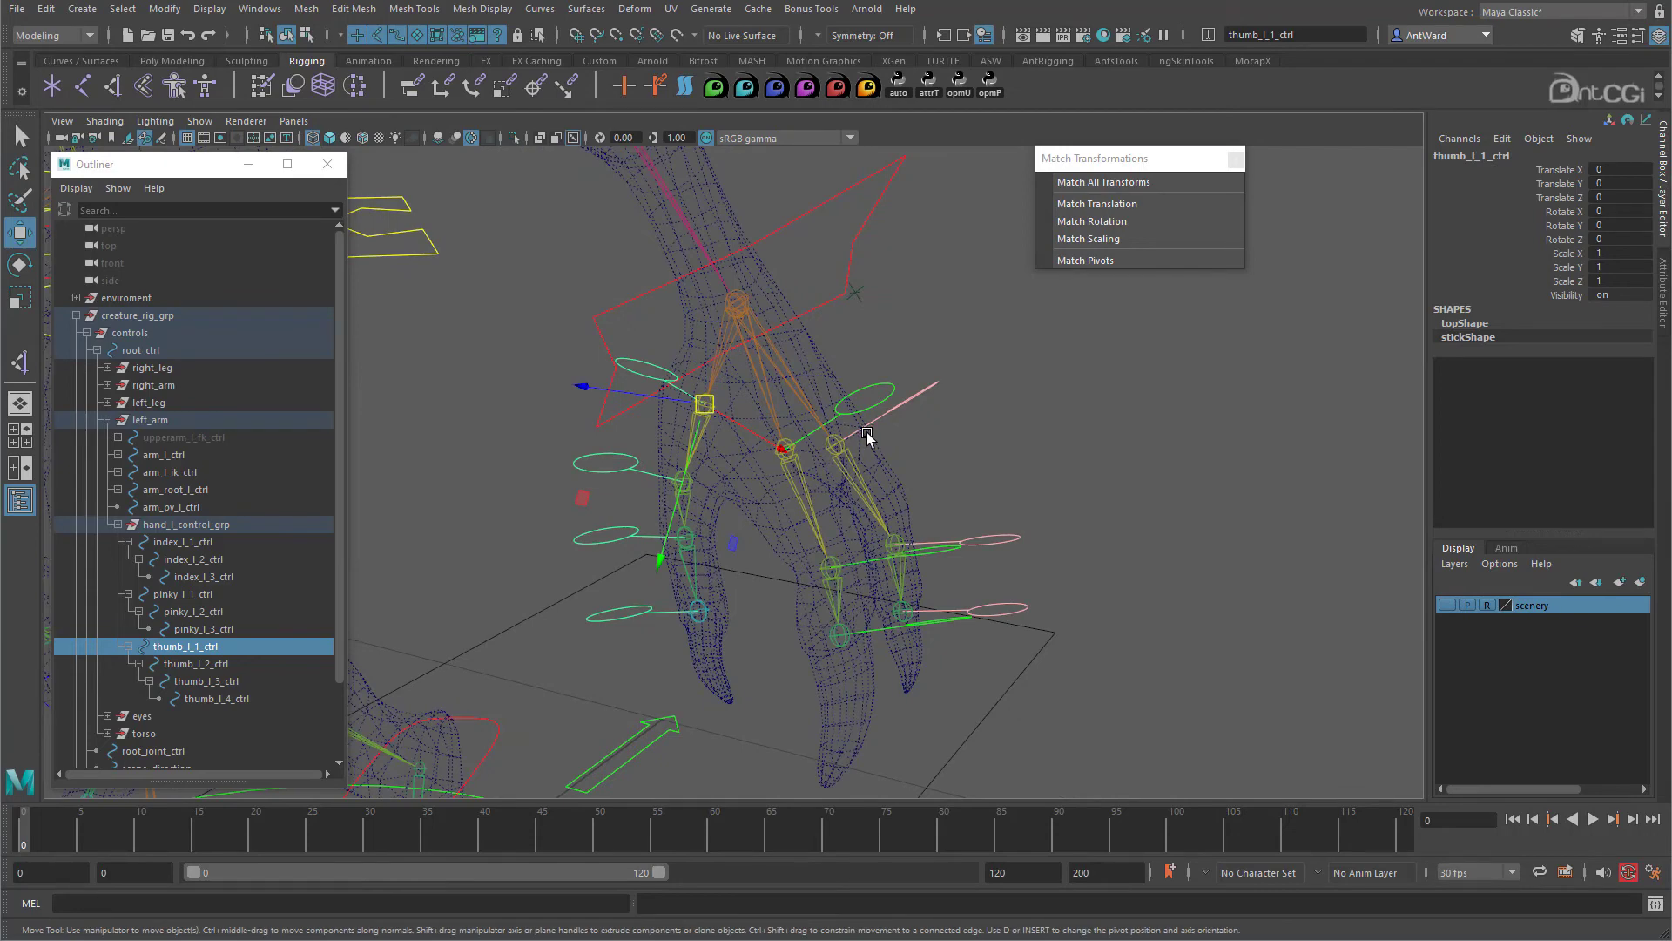
alt+drag(867, 436, 865, 440)
click(975, 463)
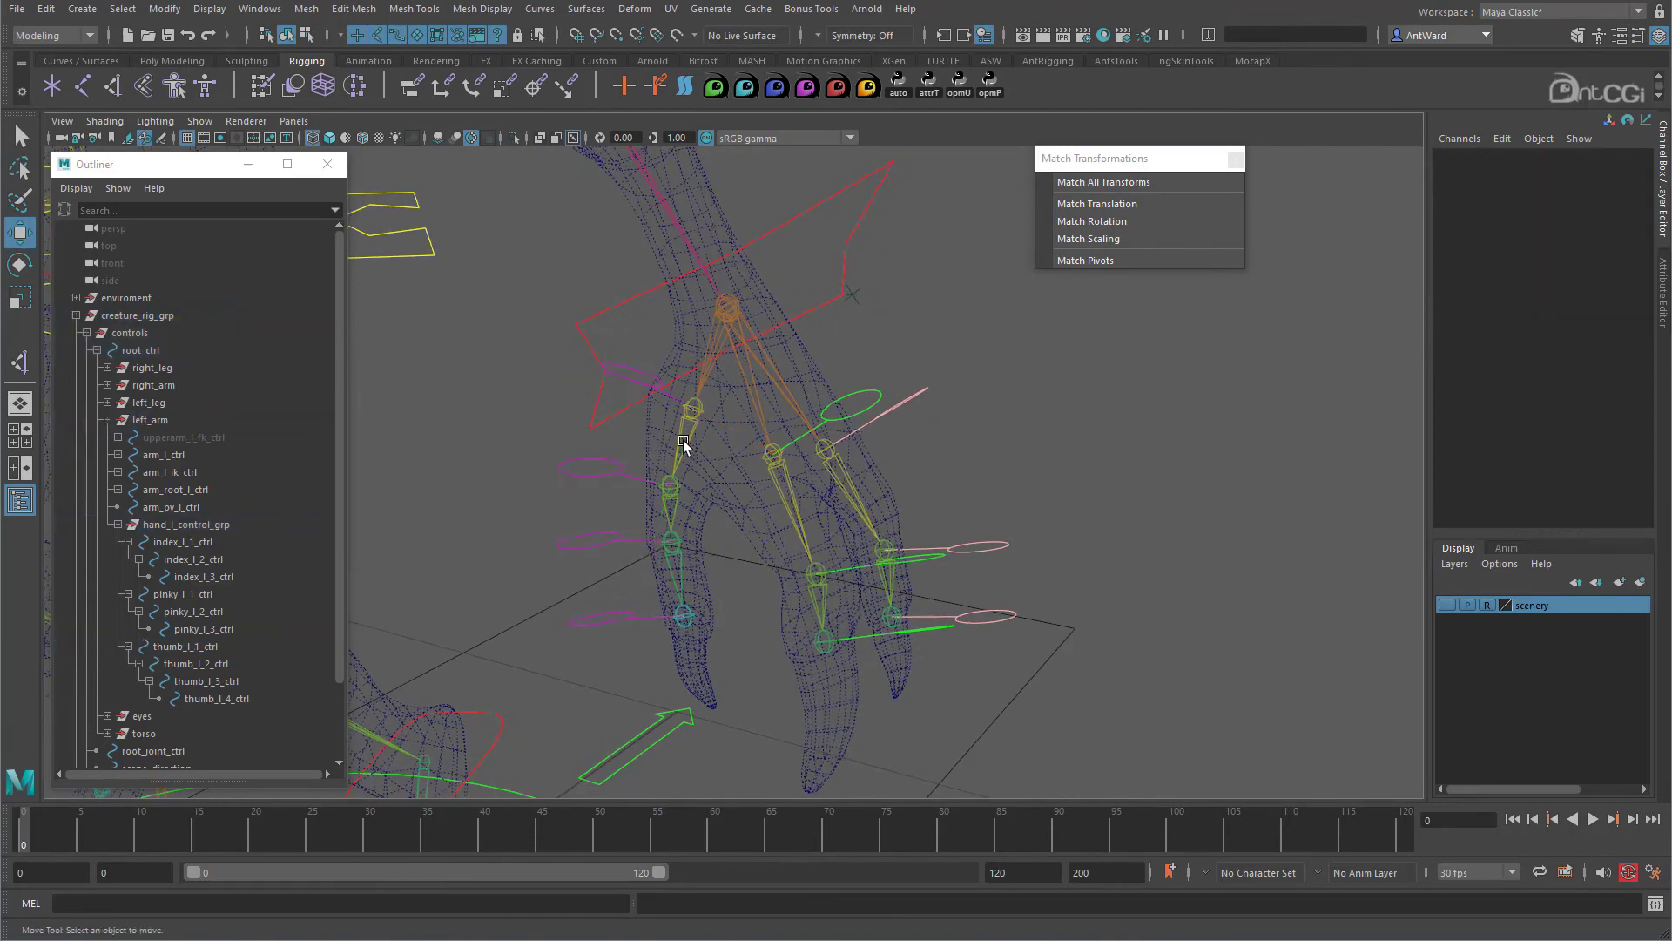
Parent-constrain the thumb_01_l joint to thumb_l_1_ctrl with maintain offset on and all translate and rotate axes constrained.
click(691, 440)
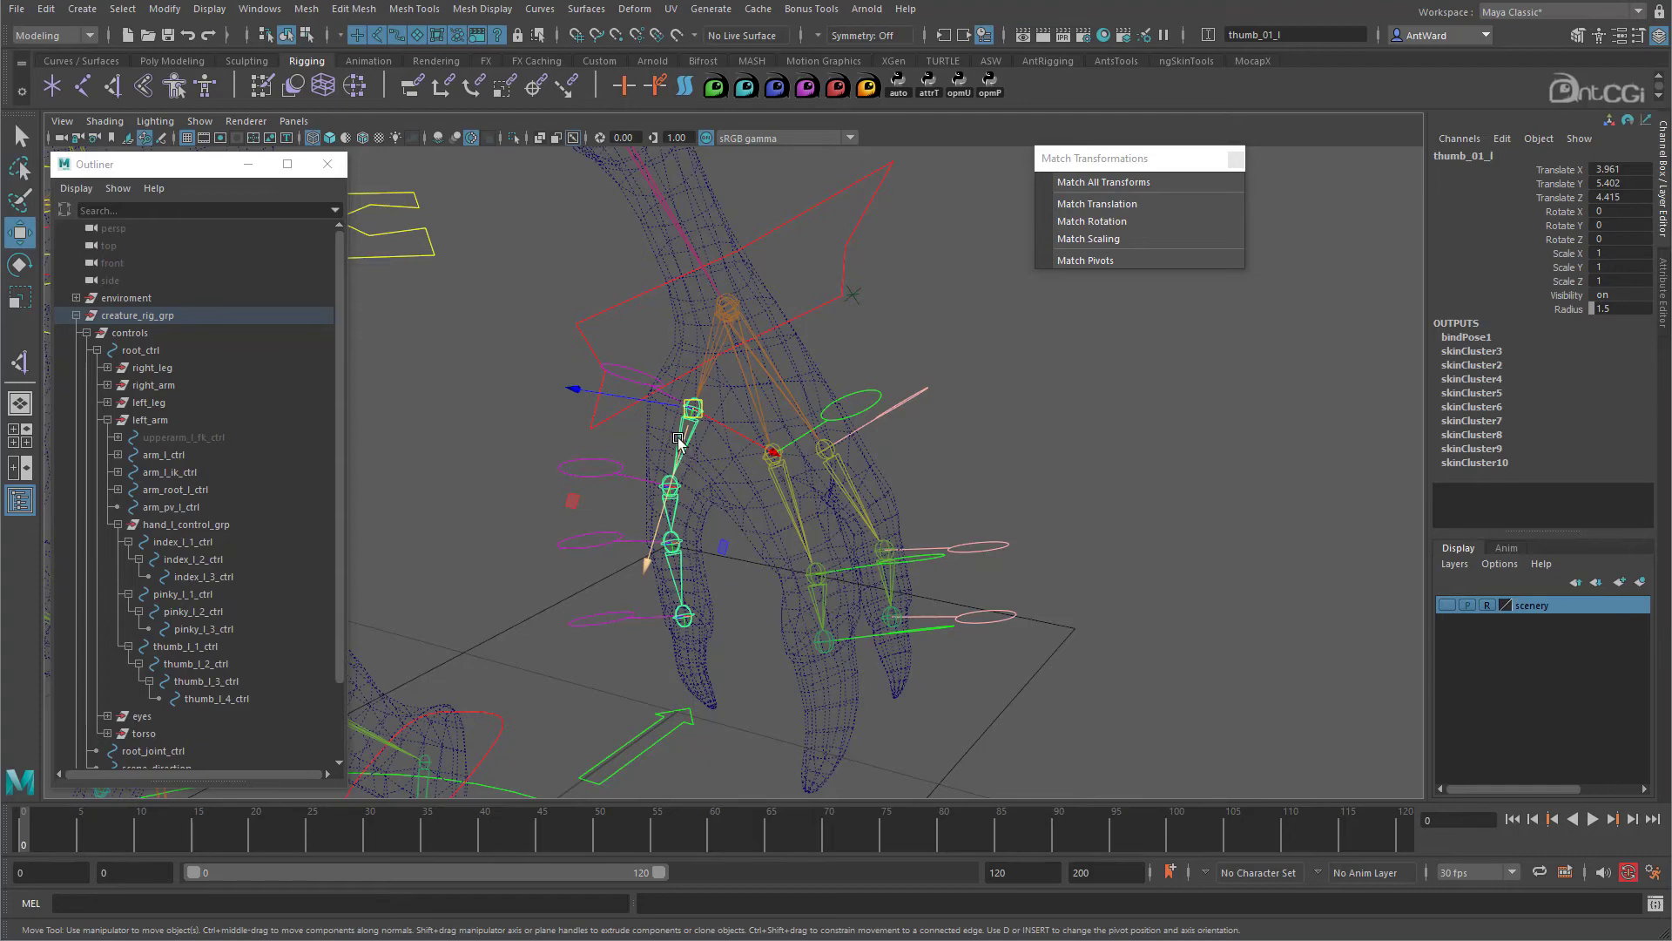
click(633, 378)
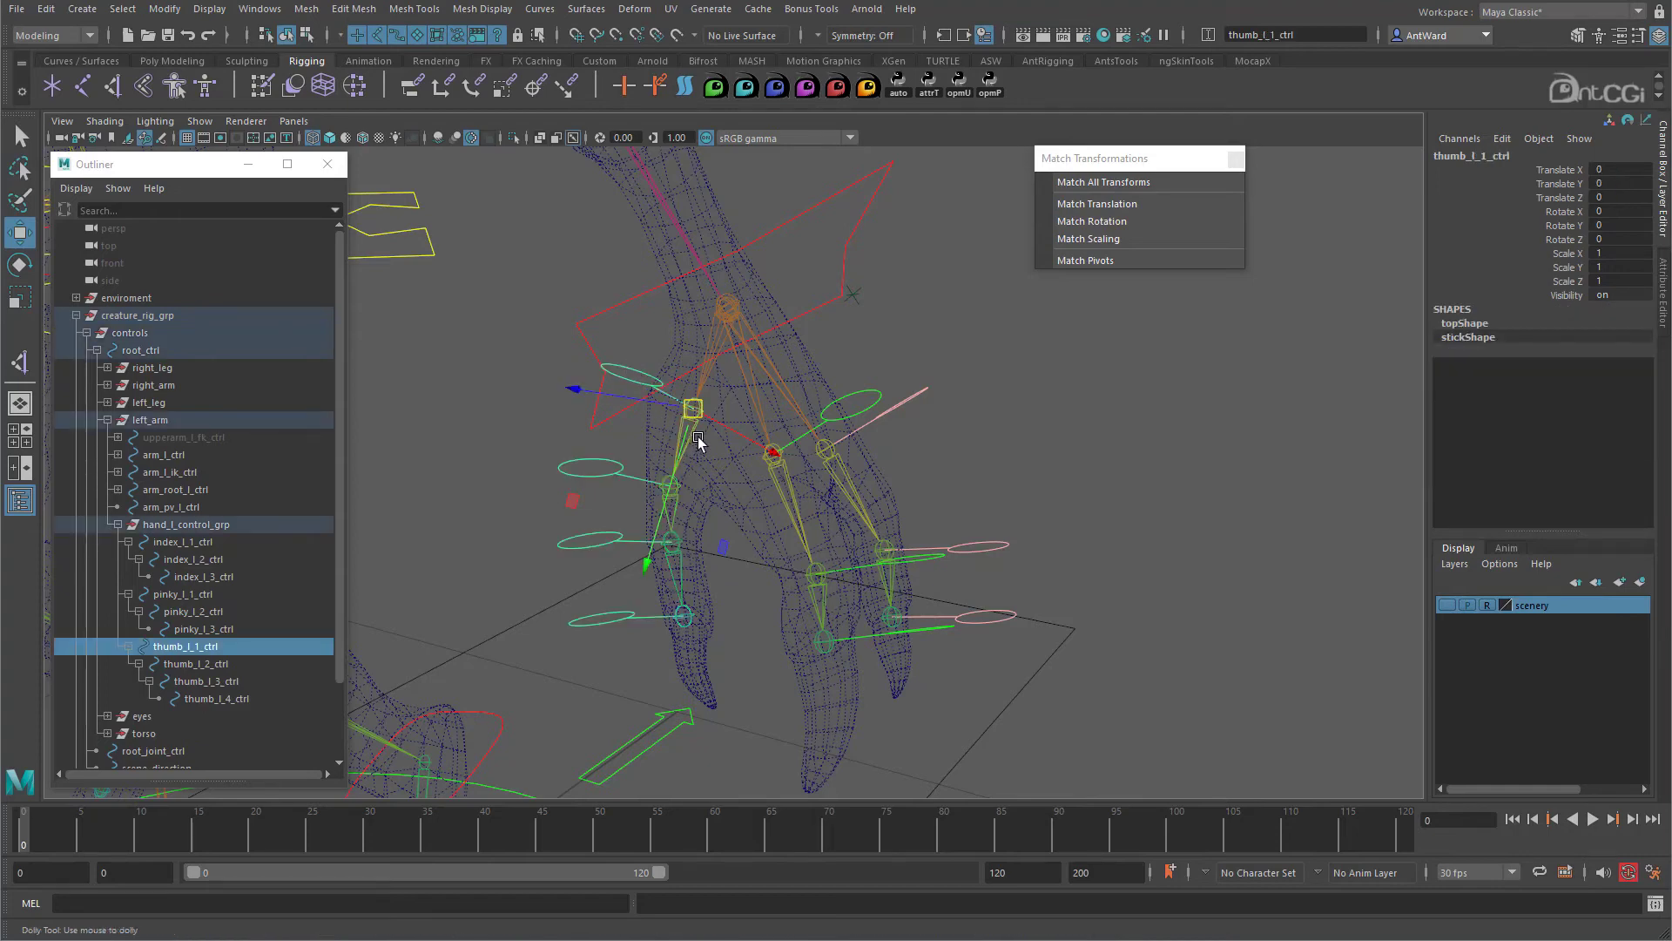
scroll(701, 424, up, 2)
click(683, 412)
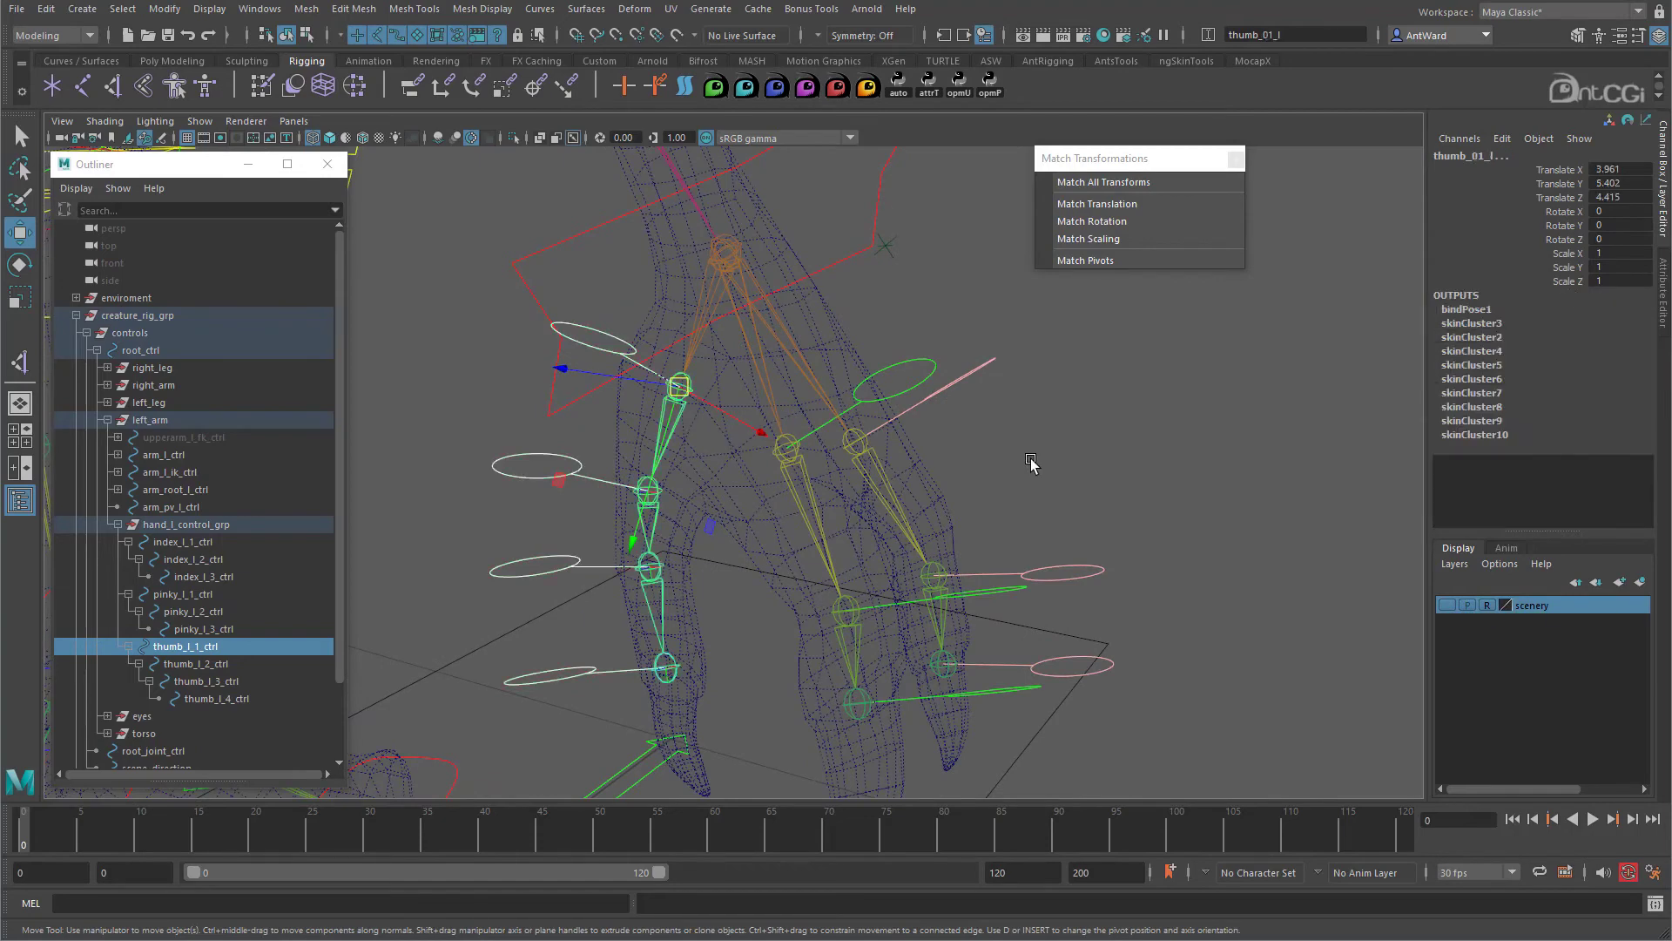
scroll(858, 453, down, 2)
key(space)
click(904, 528)
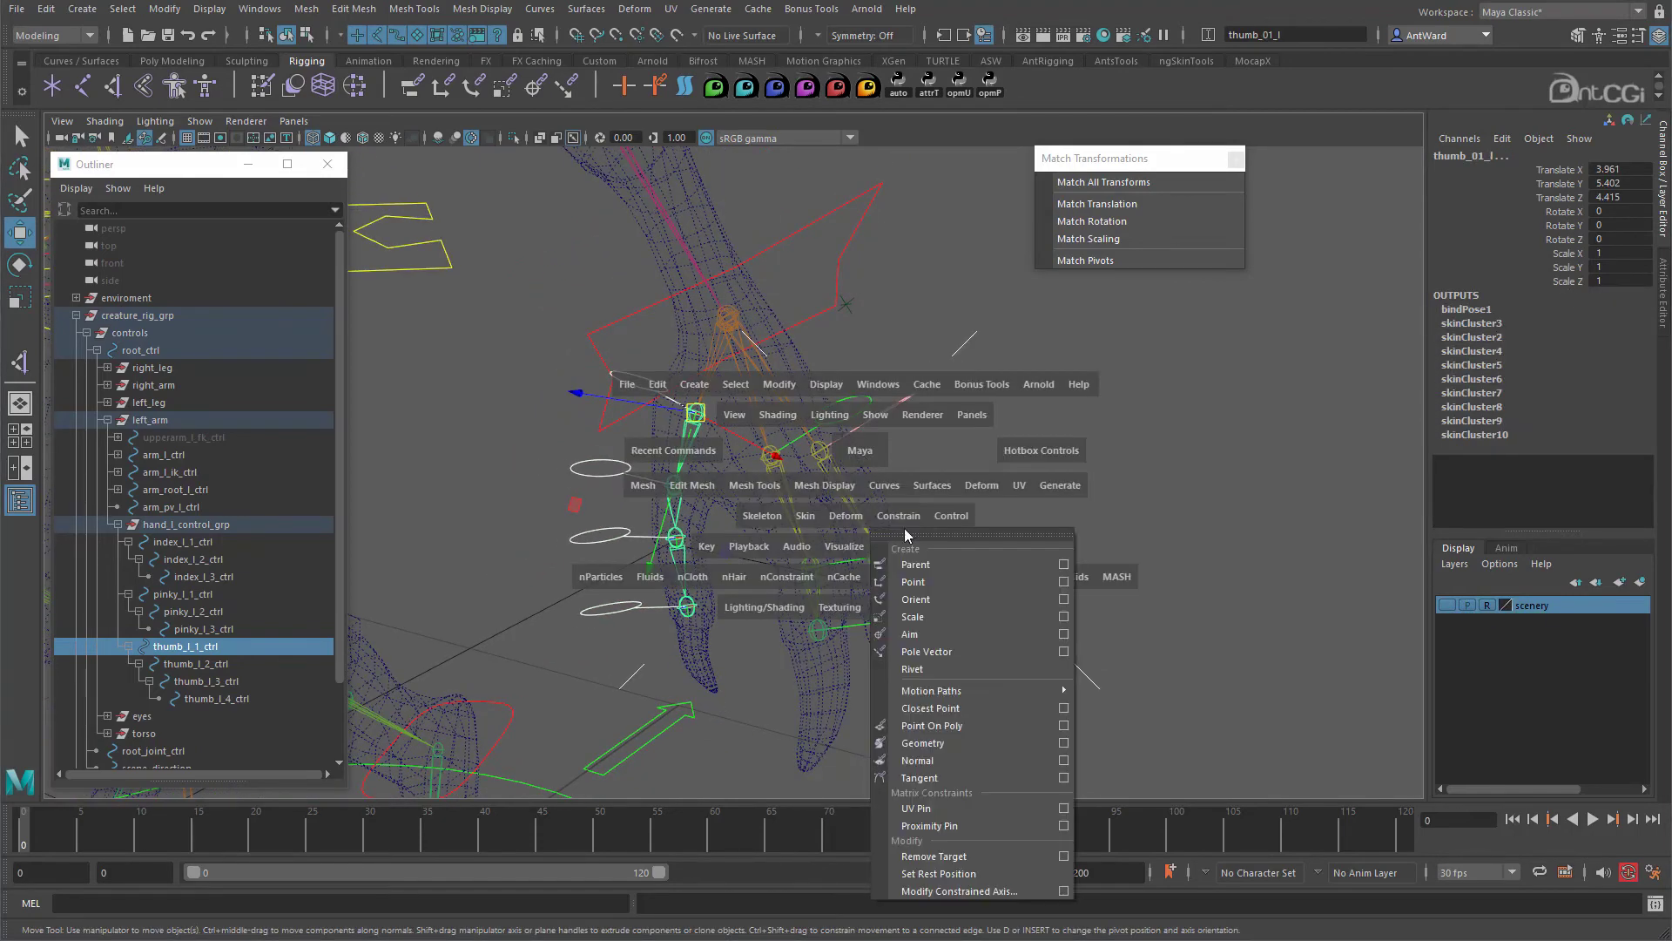
click(1073, 541)
click(1111, 337)
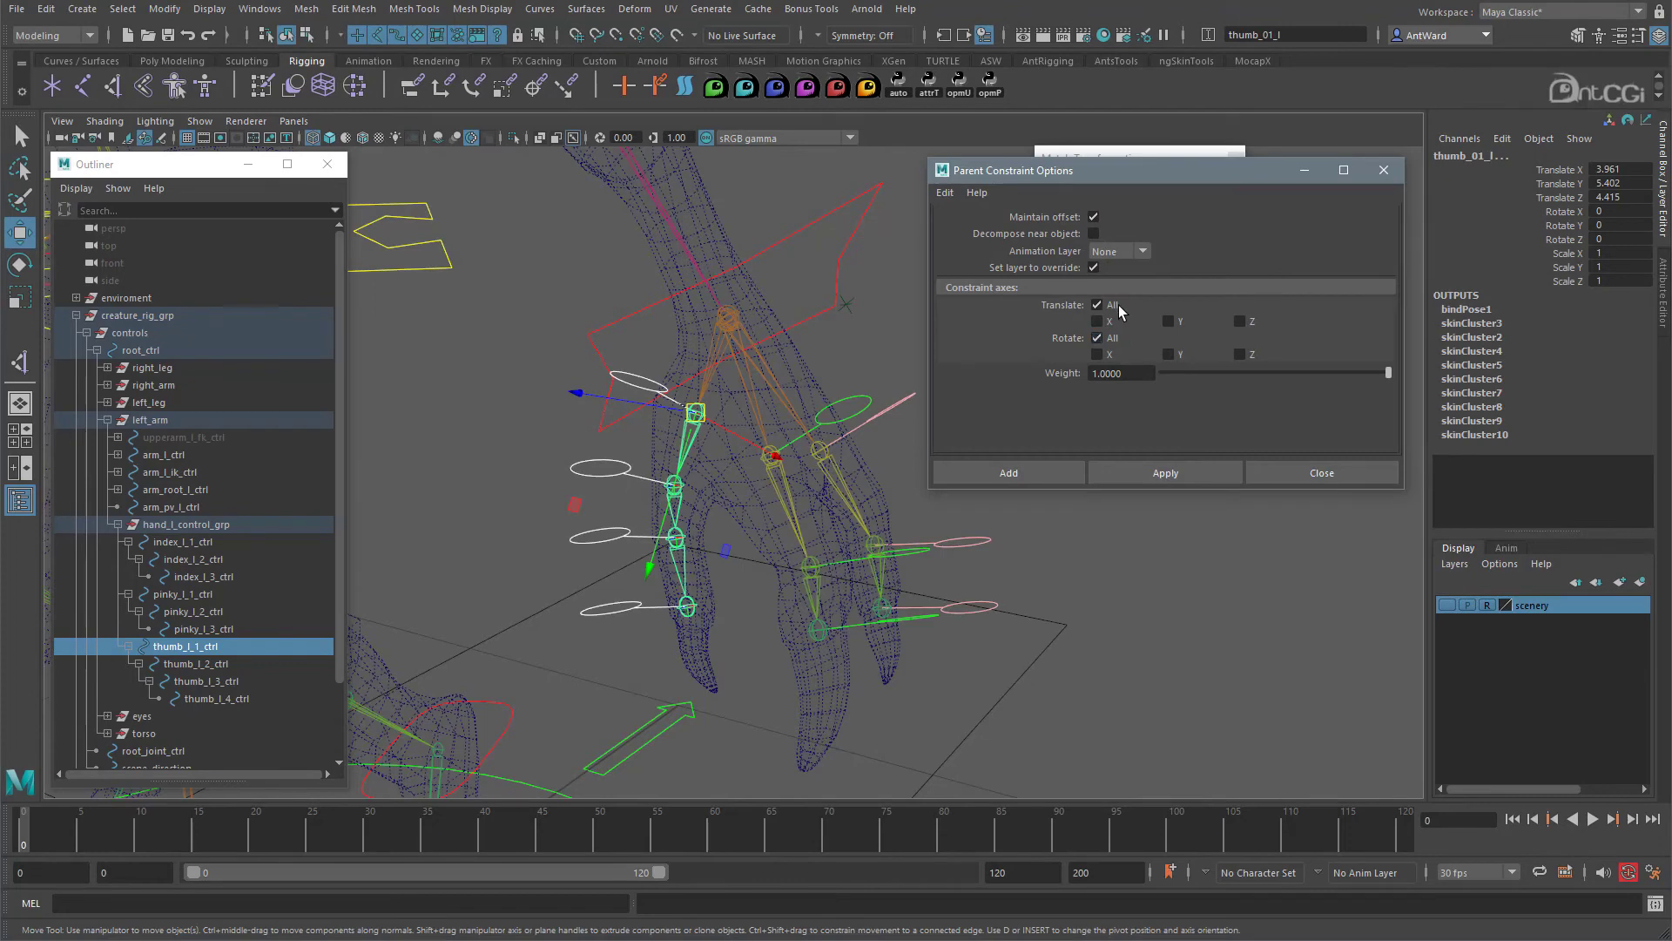
drag(1131, 174, 1188, 178)
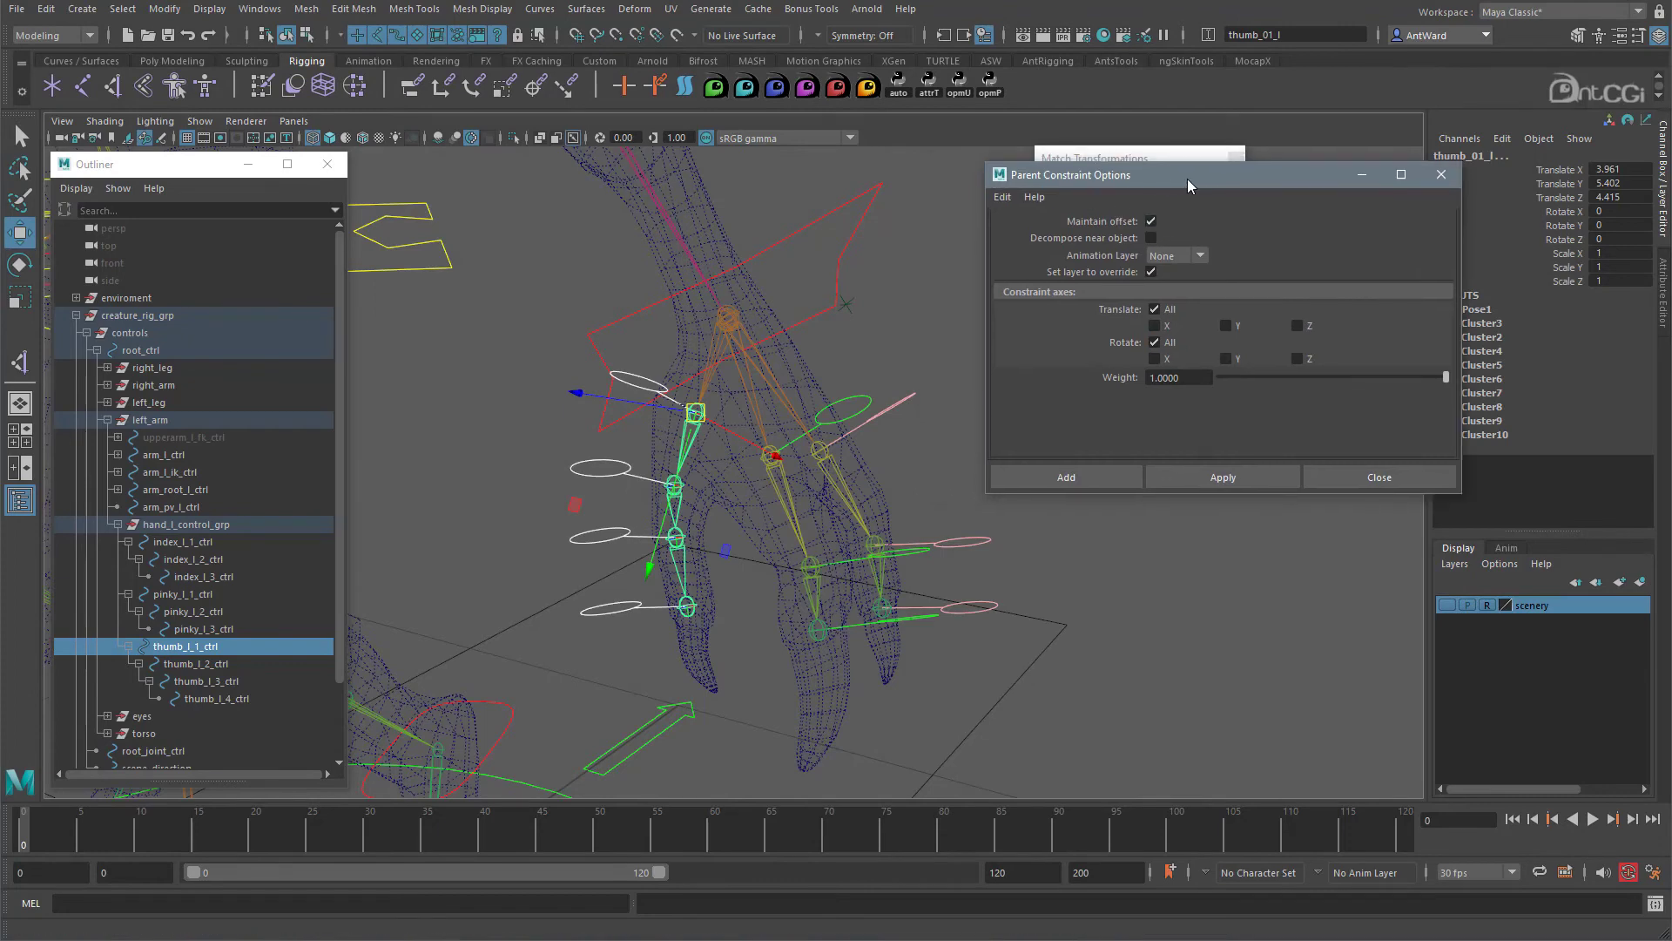
click(1223, 477)
alt+middle_drag(817, 549, 799, 549)
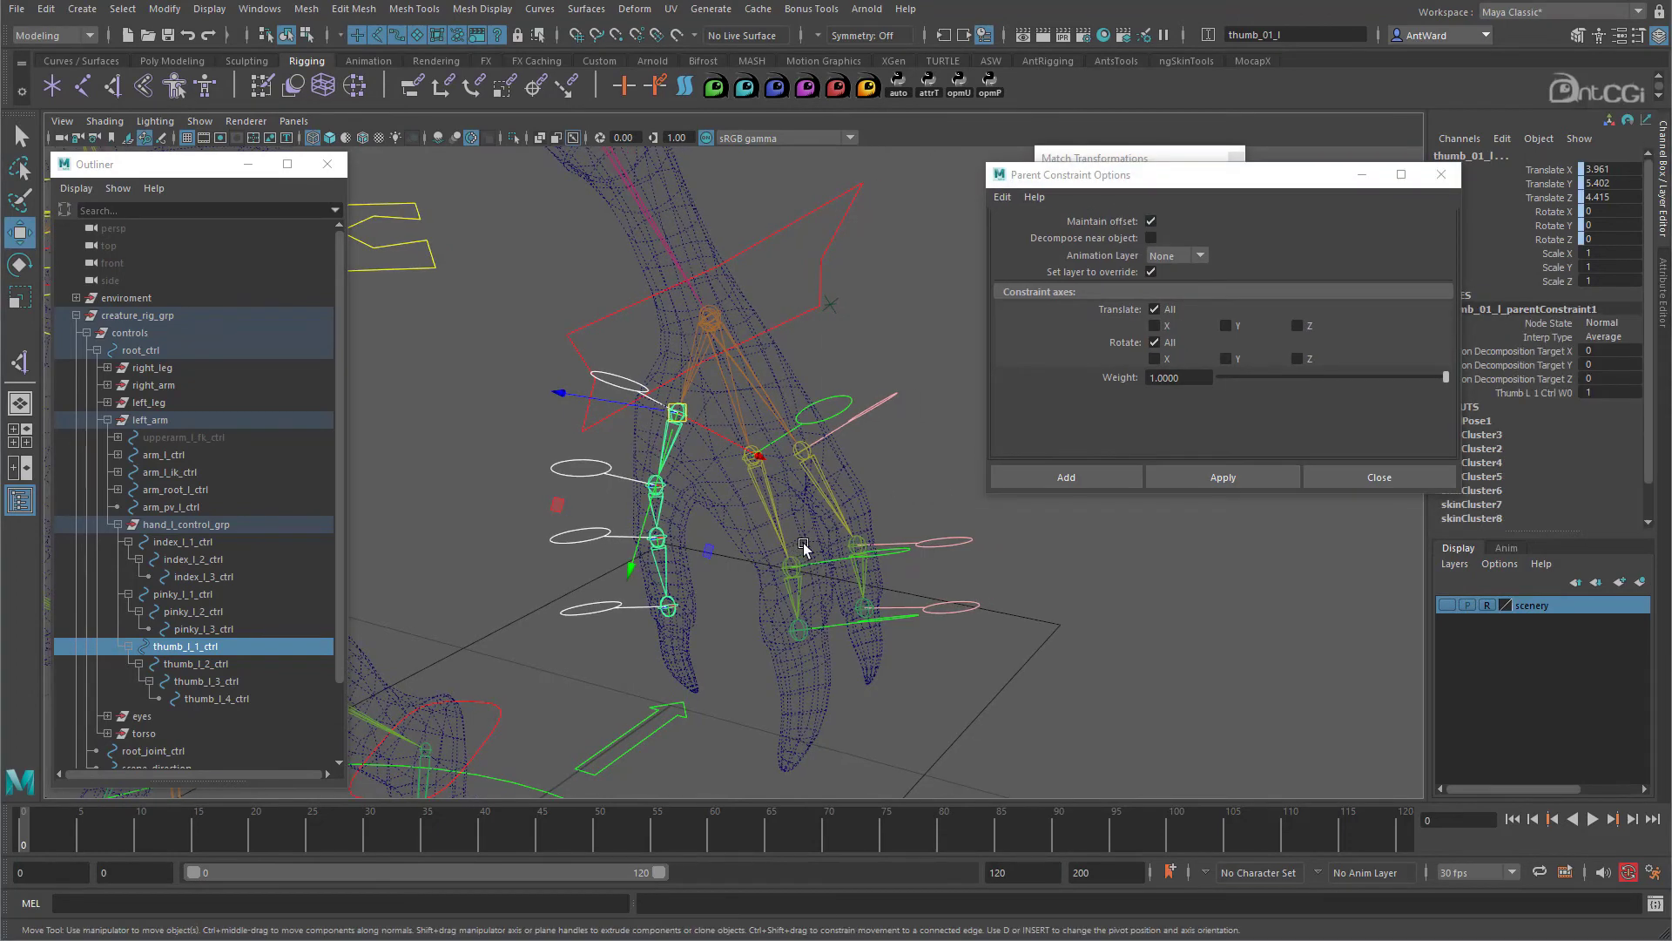
Parent-constrain the second and third left thumb joints to thumb_l_2_ctrl and thumb_l_3_ctrl.
key(Down)
click(557, 464)
scroll(562, 501, up, 5)
shift+click(564, 538)
scroll(567, 540, down, 3)
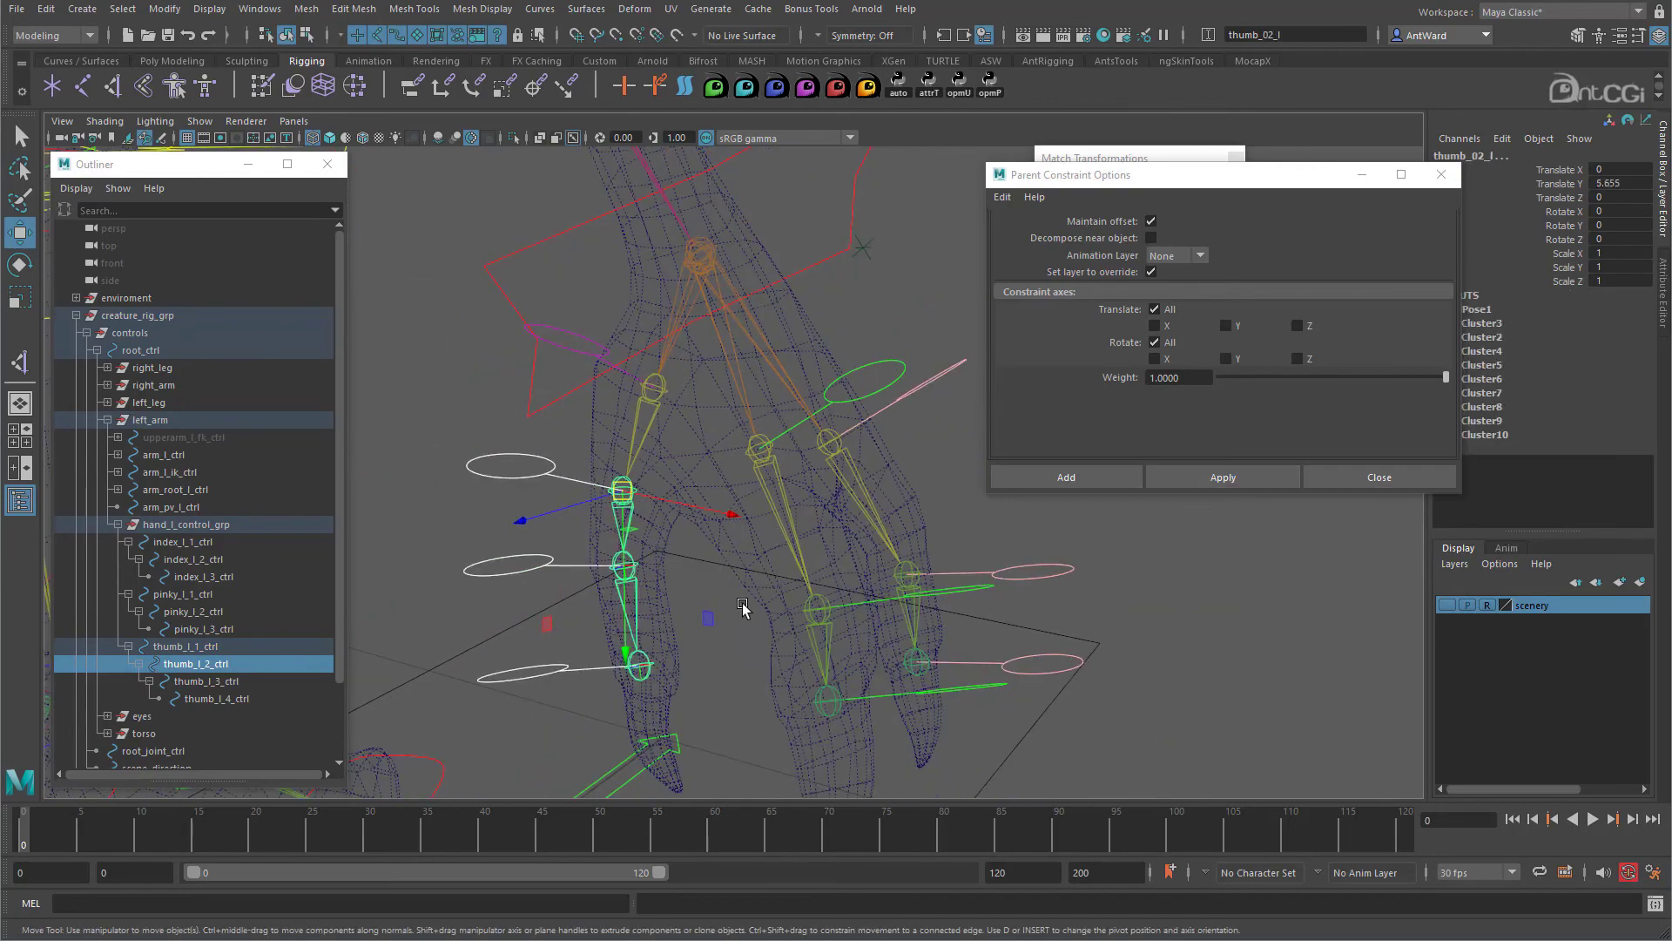
key(g)
click(607, 566)
shift+click(629, 590)
key(g)
Parent-constrain the thumb_04_l joint to thumb_l_4_ctrl.
click(610, 667)
alt+middle_drag(859, 697, 892, 552)
scroll(892, 552, up, 4)
shift+click(646, 529)
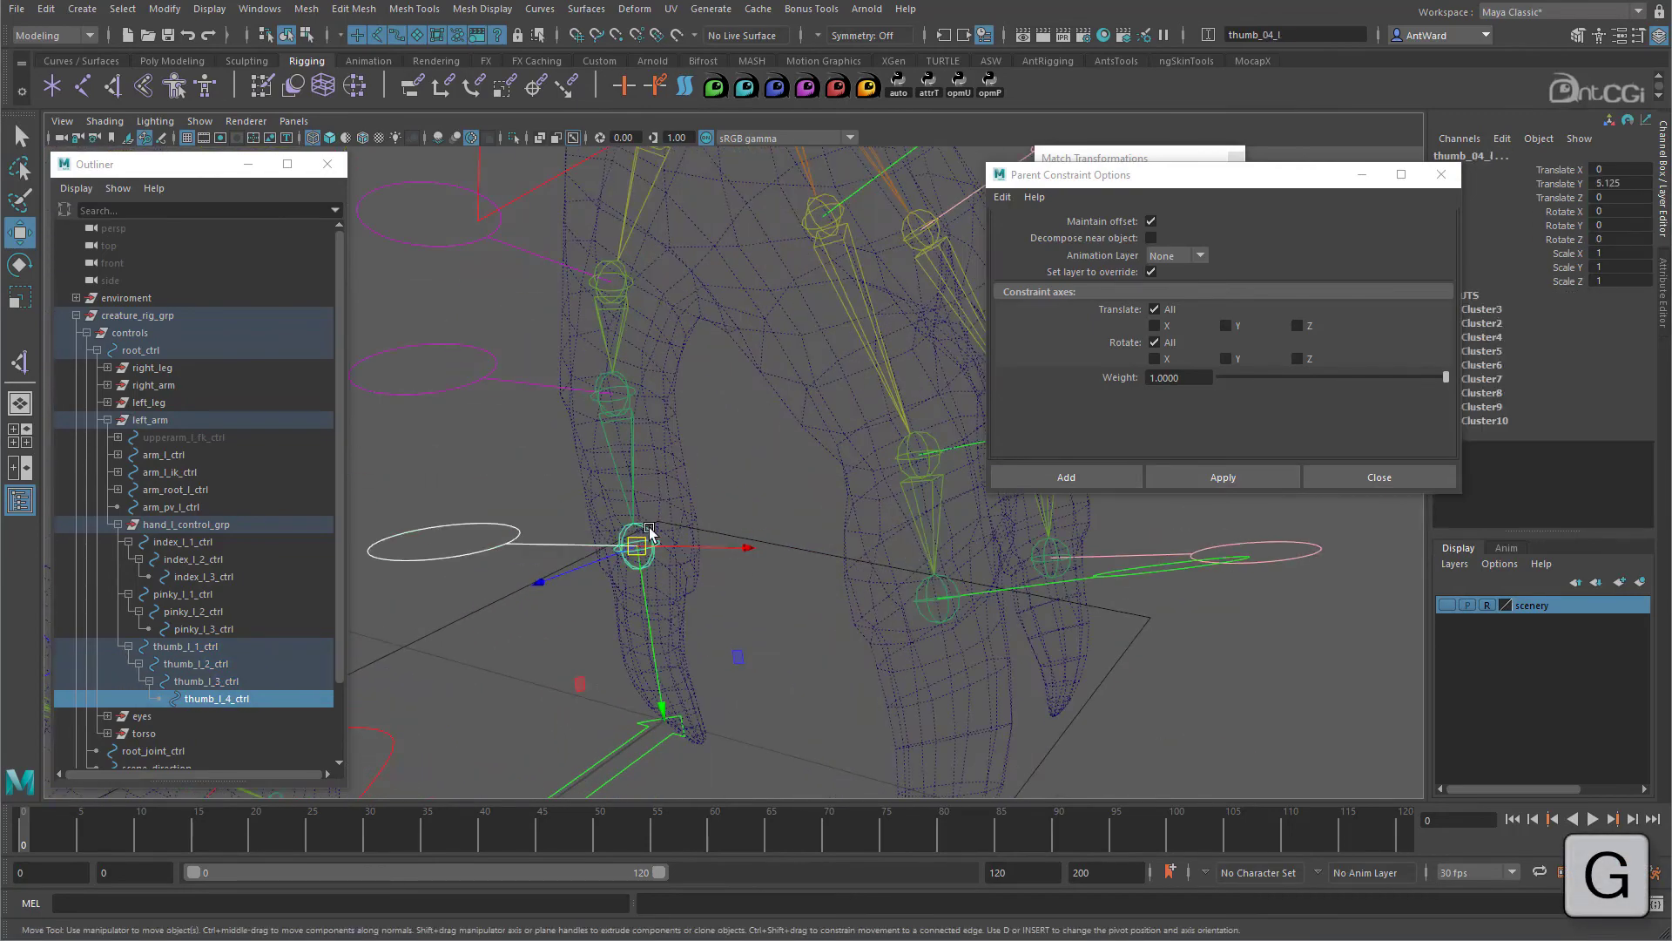
key(g)
Parent-constrain the index_01_l joint to index_l_1_ctrl.
scroll(769, 400, down, 5)
alt+middle_drag(769, 400, 647, 538)
click(733, 426)
scroll(681, 510, up, 3)
shift+click(641, 493)
key(g)
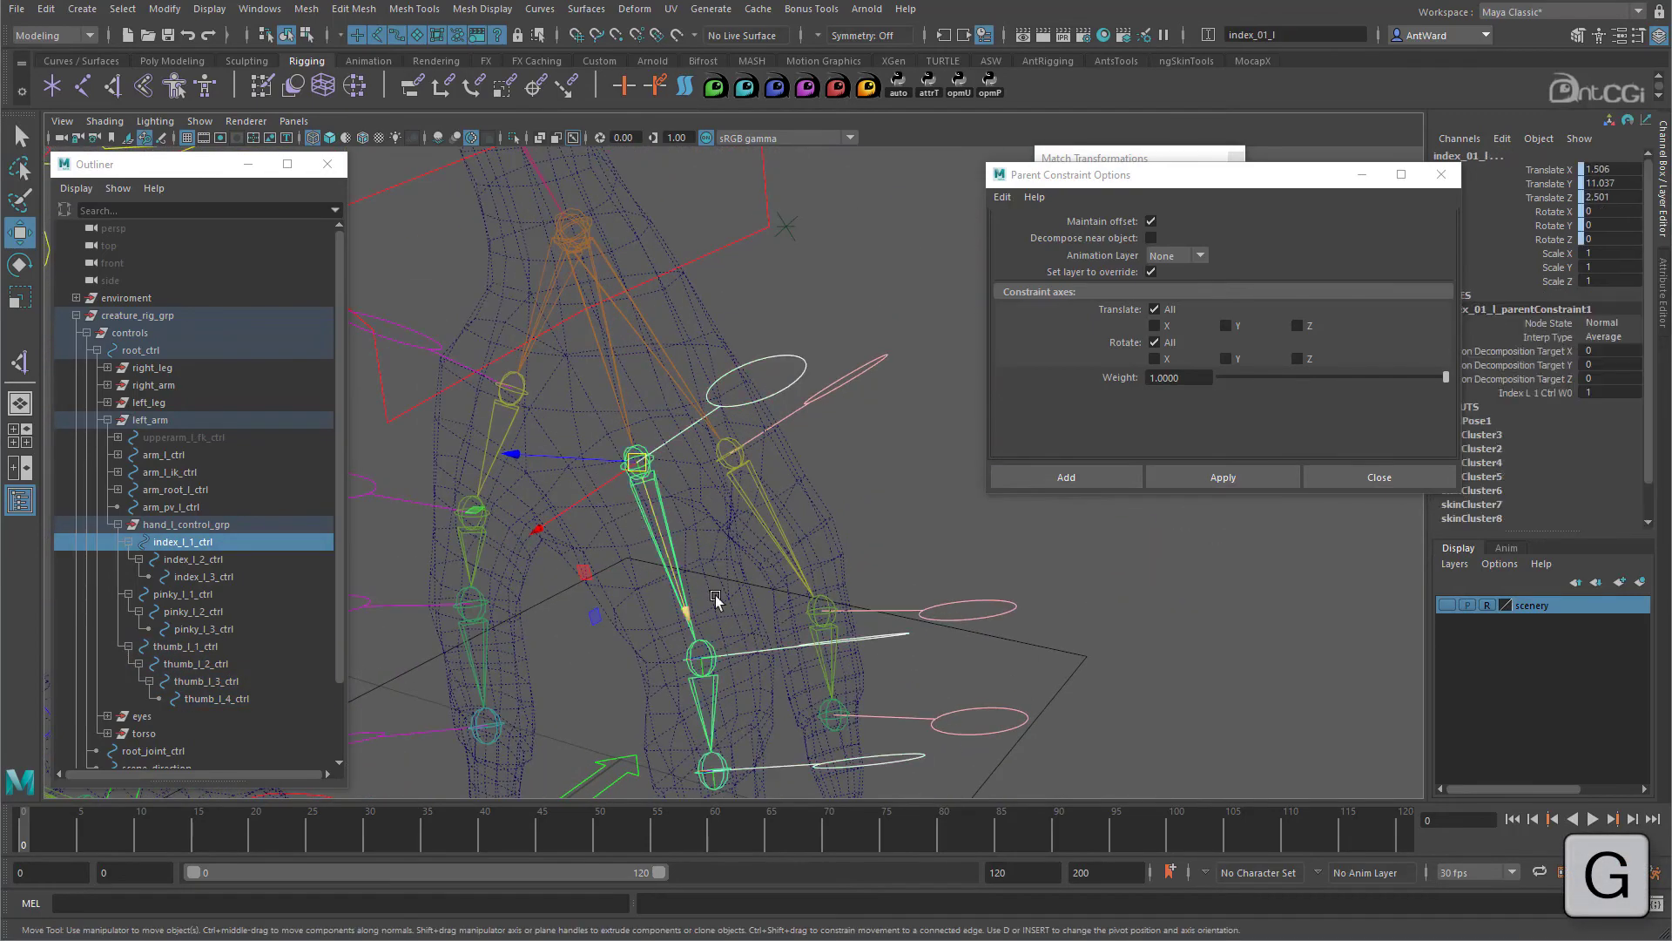
Parent-constrain the second and third left index joints to index_l_2_ctrl and index_l_3_ctrl.
alt+drag(857, 623, 903, 550)
click(890, 462)
shift+click(746, 521)
key(g)
click(963, 547)
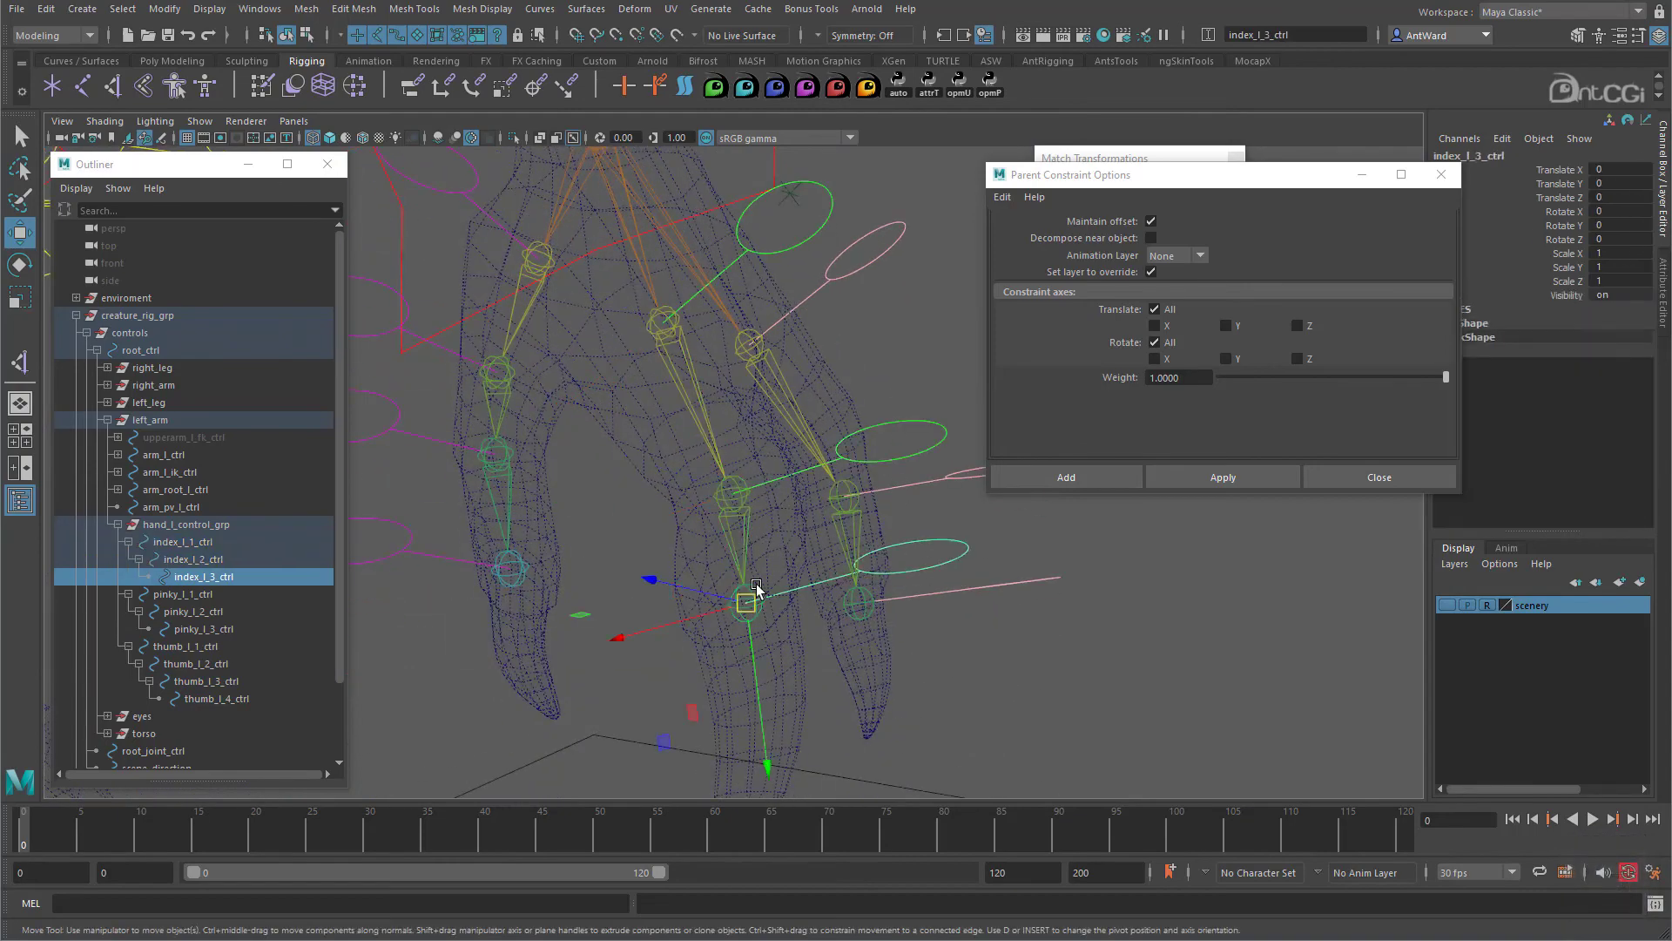
shift+click(753, 590)
key(g)
Parent-constrain the three left pinky joints to pinky_l_1_ctrl, pinky_l_2_ctrl and pinky_l_3_ctrl.
alt+drag(806, 410, 640, 455)
click(702, 307)
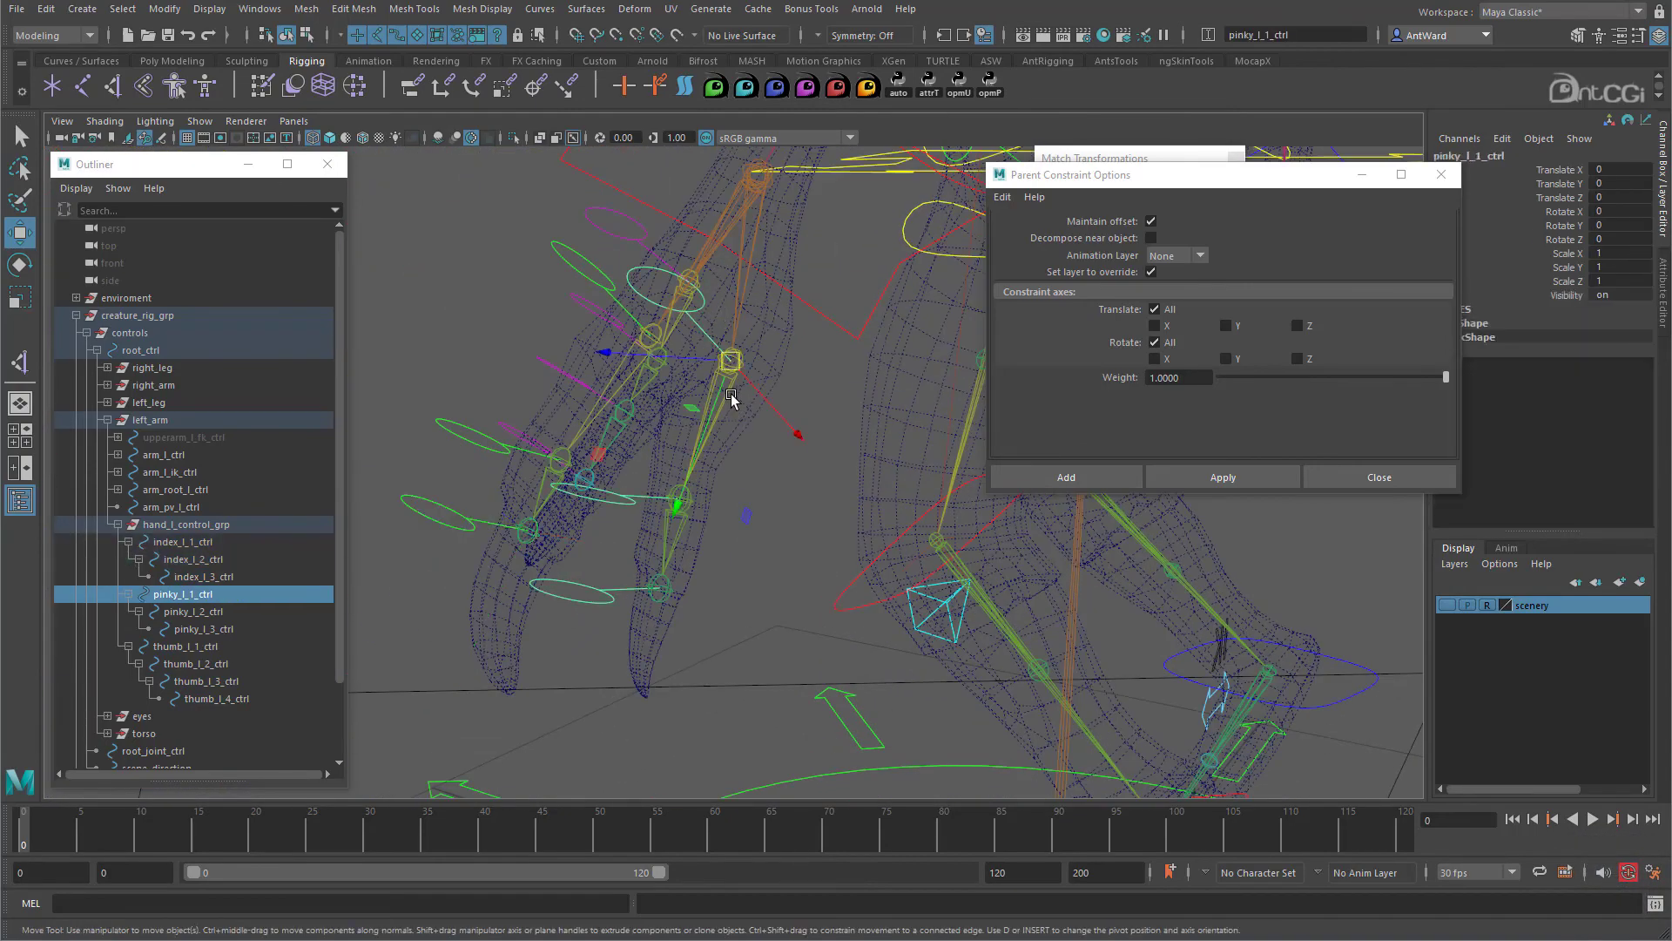
key(Down)
key(Down)
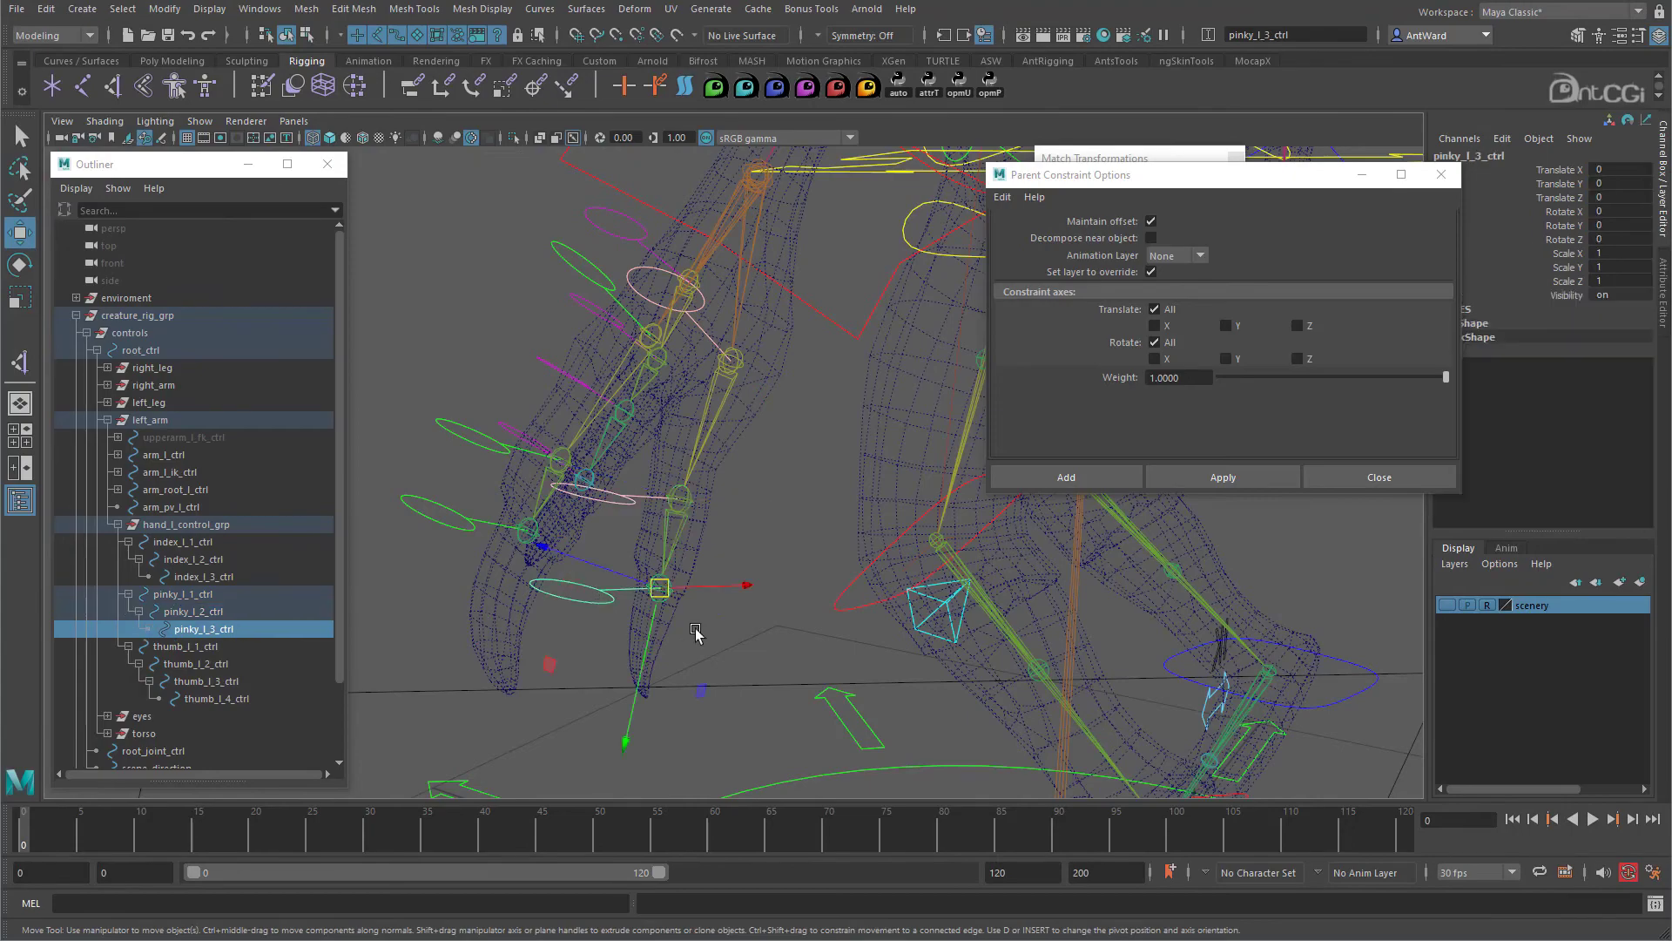
shift+click(666, 596)
key(g)
Test the index finger by rotating index_l_1_ctrl and undo the rotation.
alt+drag(465, 361, 682, 314)
click(659, 304)
click(684, 333)
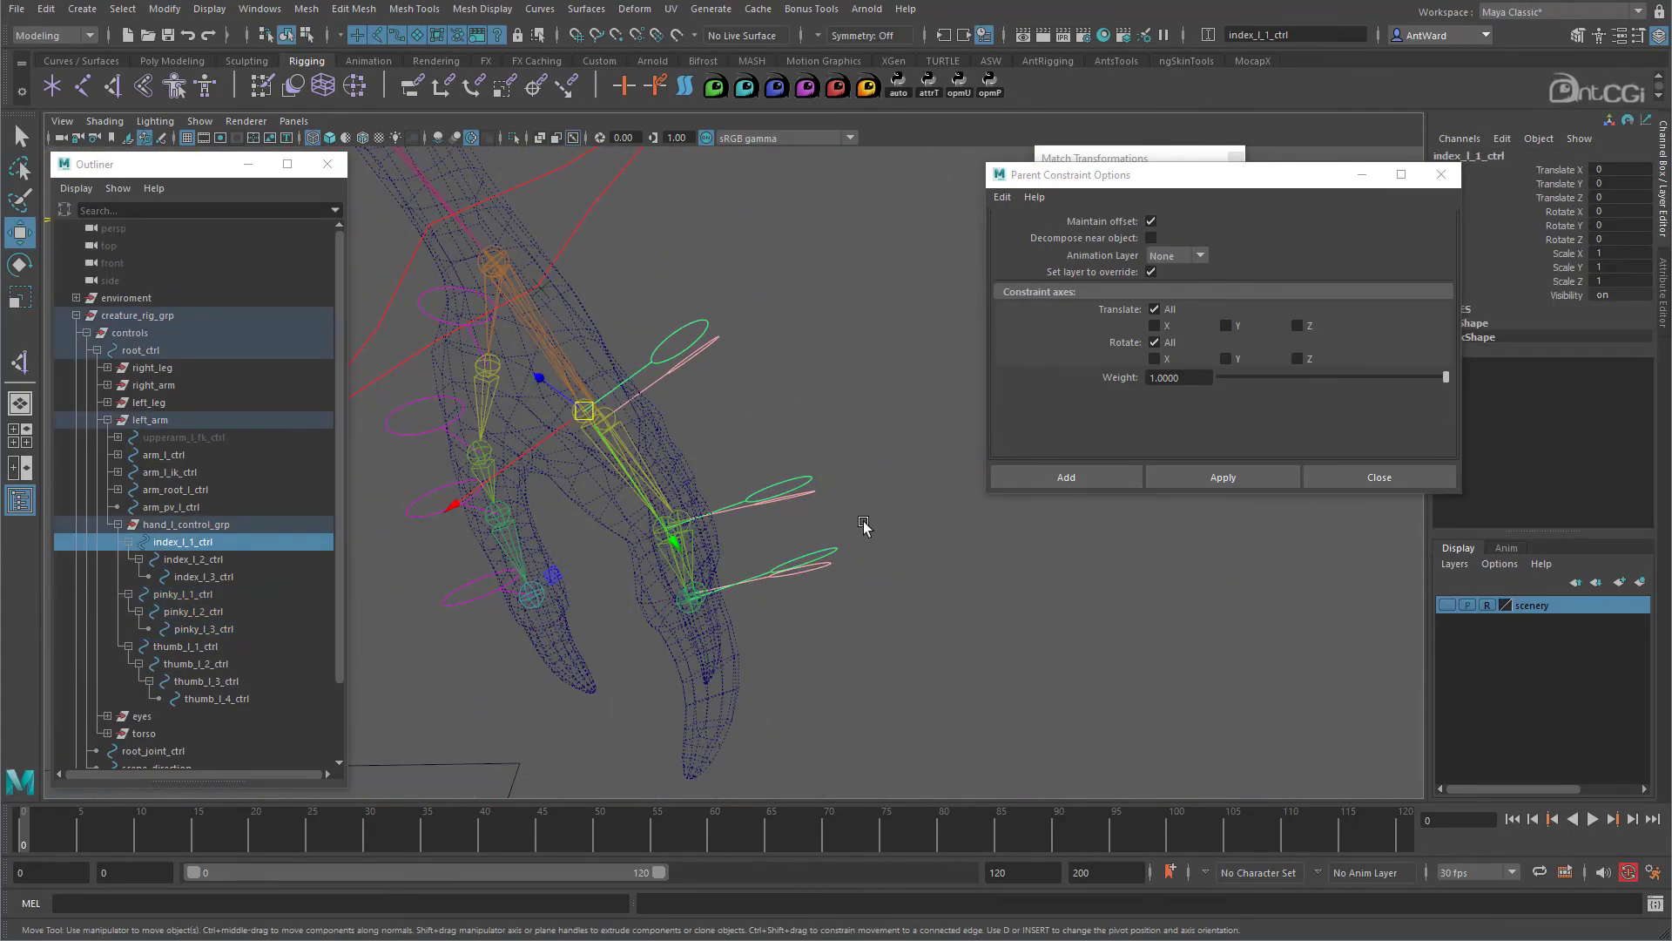
alt+drag(863, 526, 906, 523)
key(e)
alt+drag(862, 575, 710, 597)
key(ctrl+z)
Test whether the finger controls follow the hand by moving arm_l_ik_ctrl, and undo the move.
alt+right_drag(865, 549, 676, 377)
alt+middle_drag(675, 378, 756, 426)
click(746, 290)
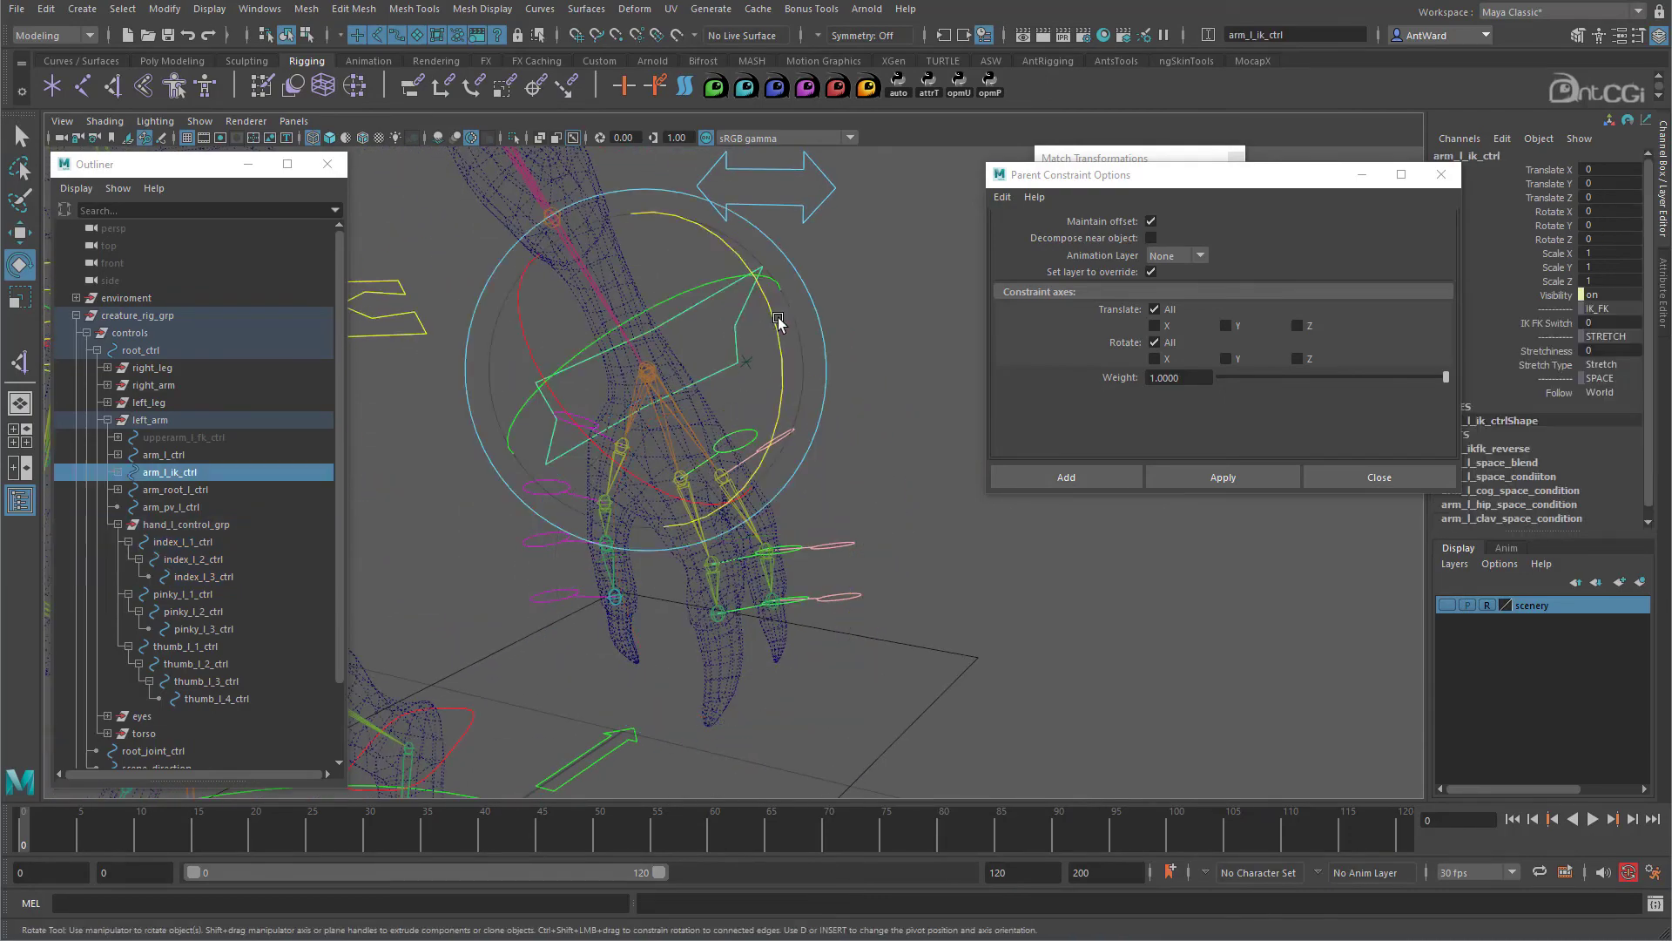
key(w)
alt+drag(772, 346, 682, 310)
key(ctrl+z)
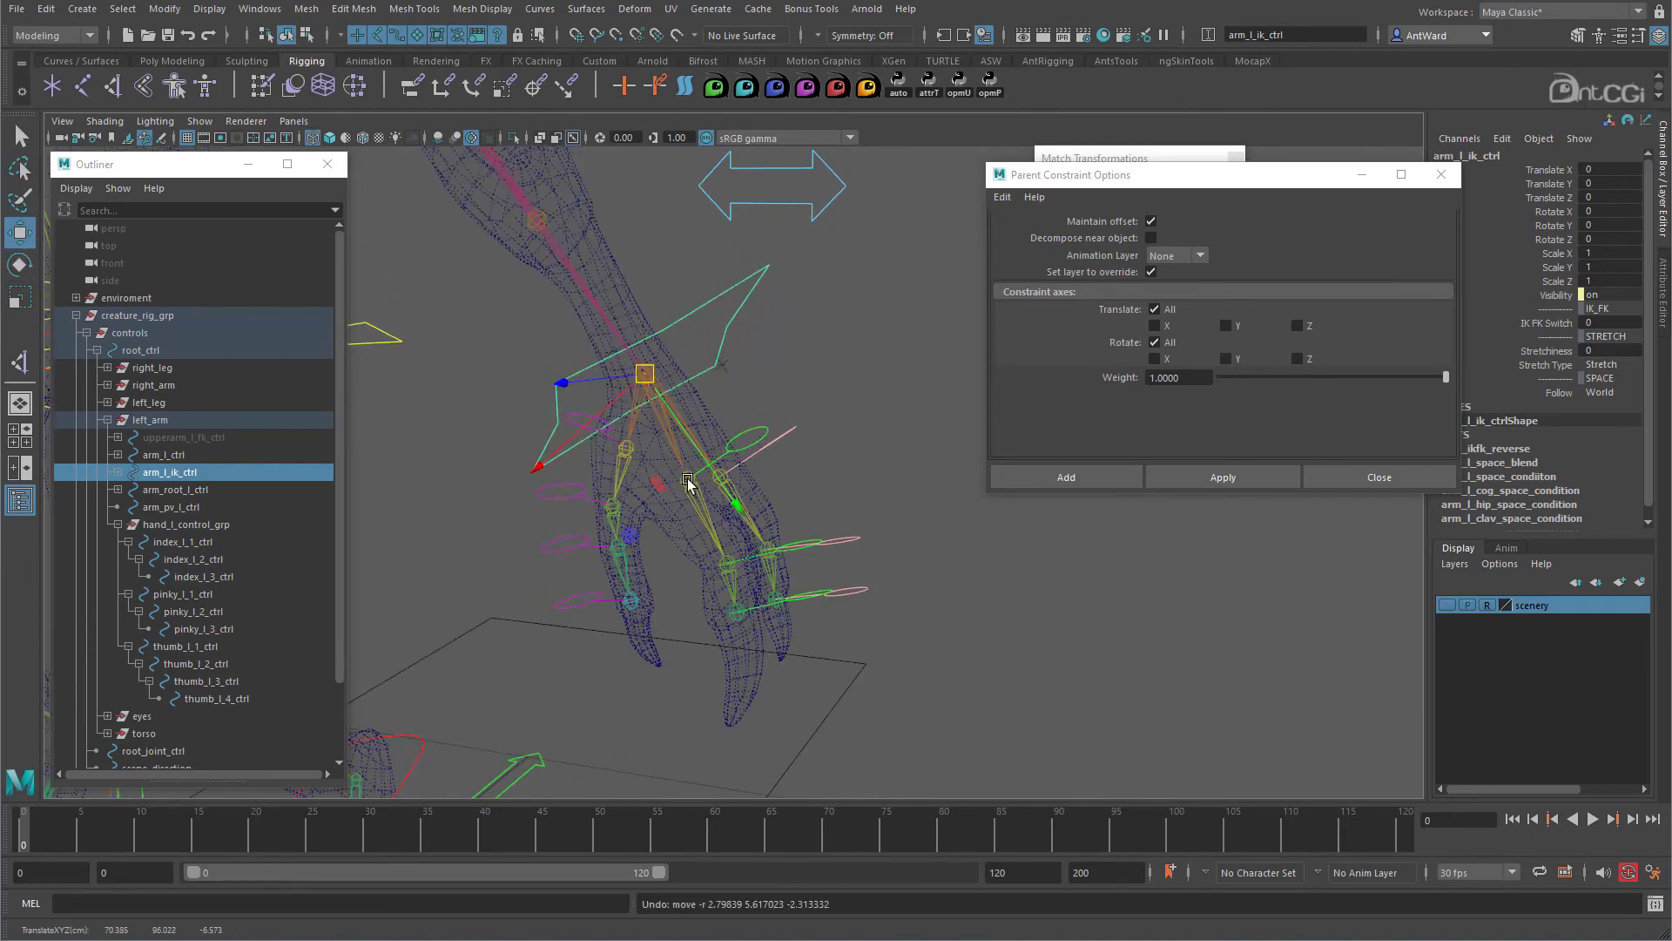
Close the constraint and match transformation windows and zero hand_l_control_grp's translate and rotate values with the opmP script.
click(178, 526)
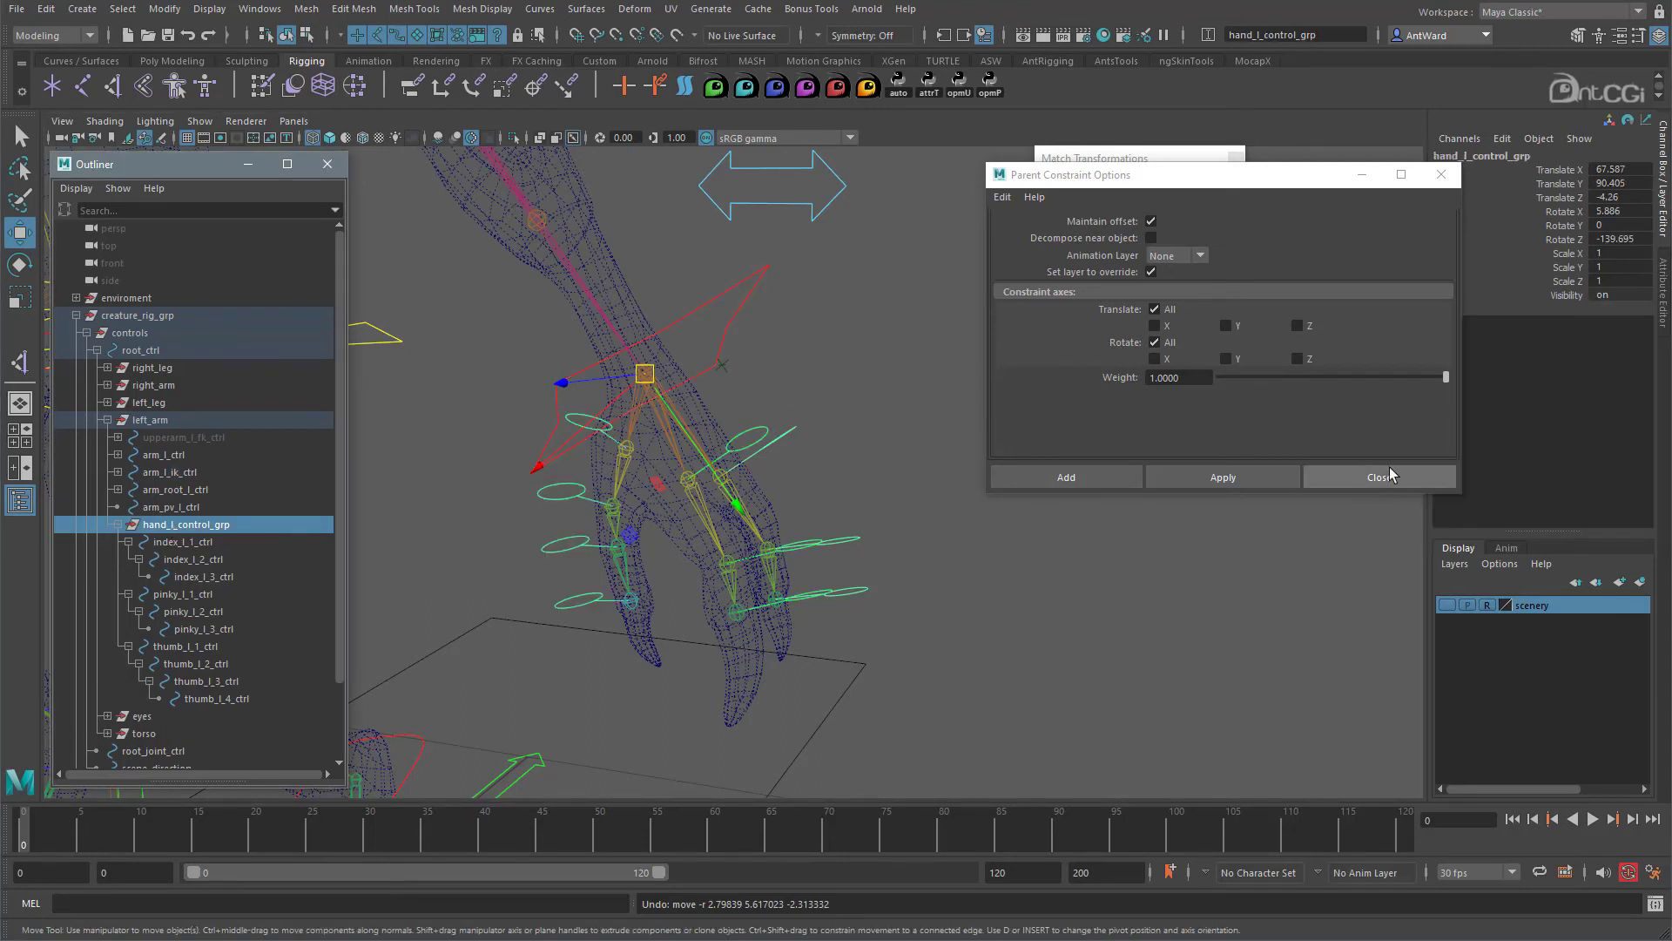
click(1380, 477)
click(1239, 161)
alt+middle_drag(763, 395, 858, 405)
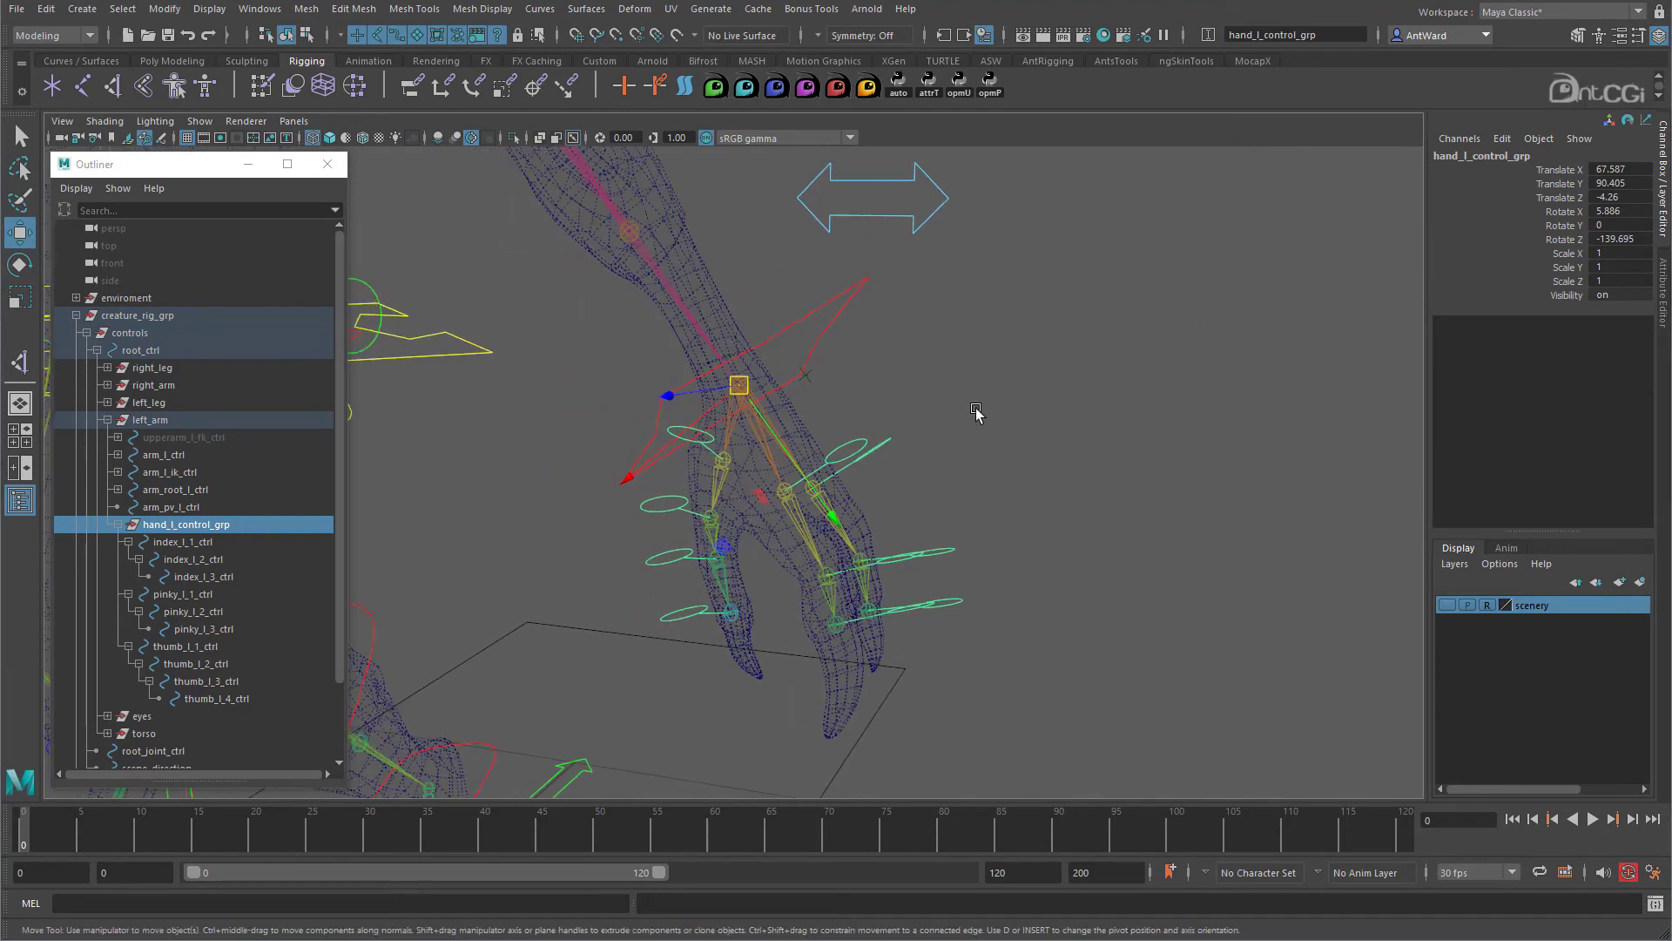
alt+drag(976, 412, 992, 375)
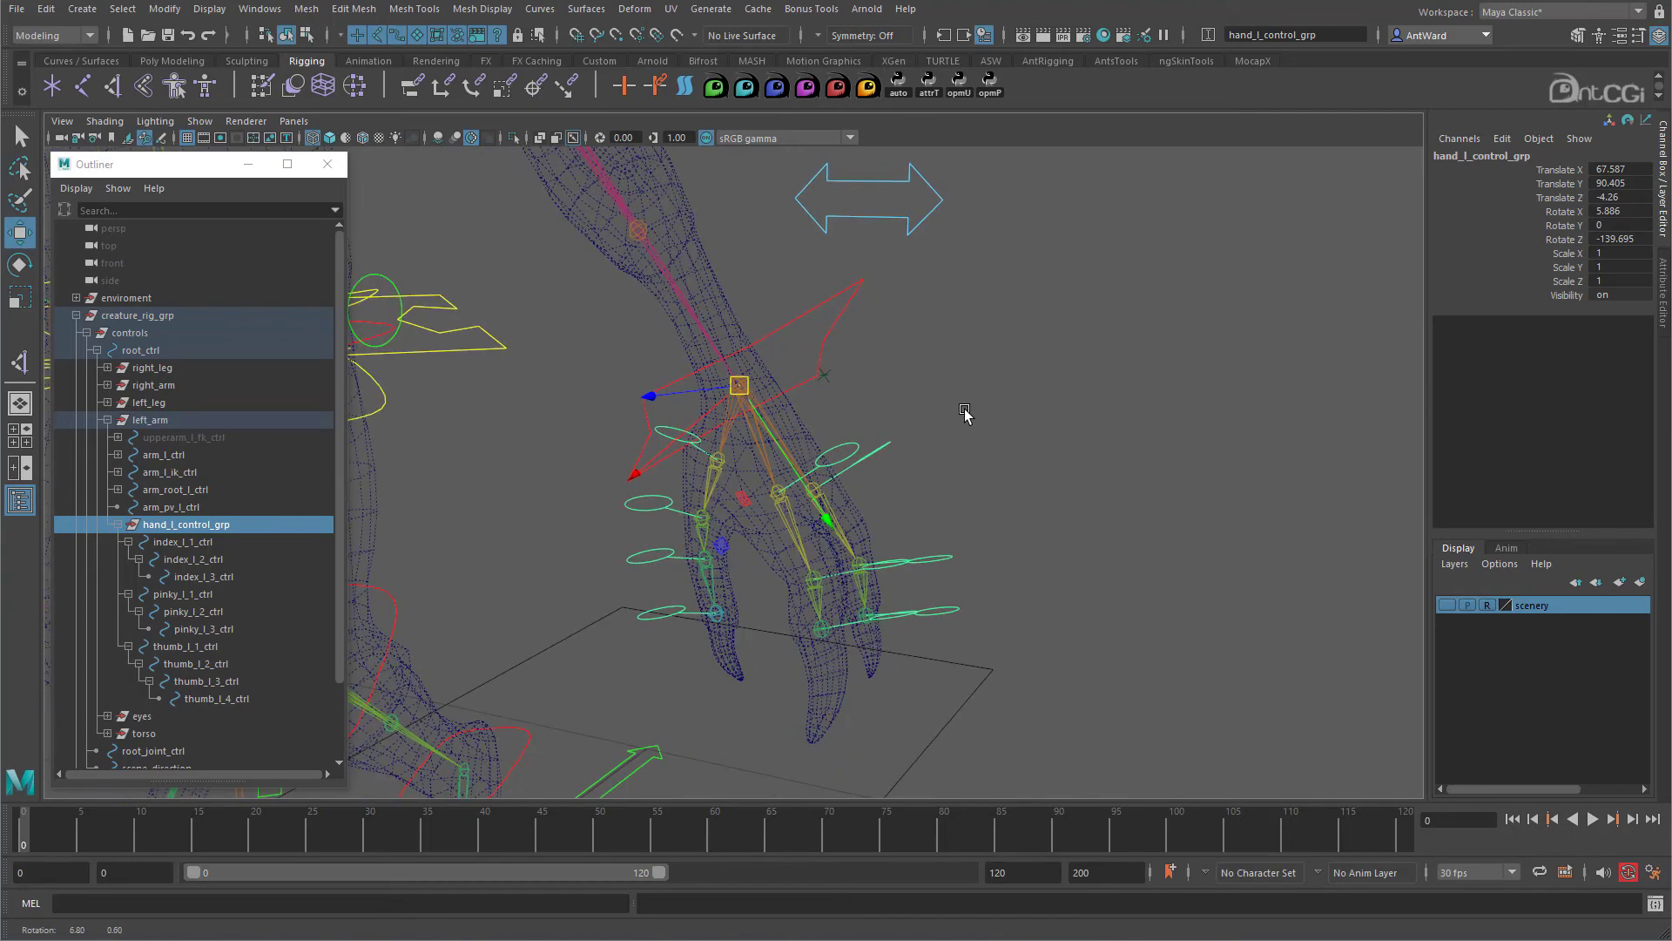
click(1000, 91)
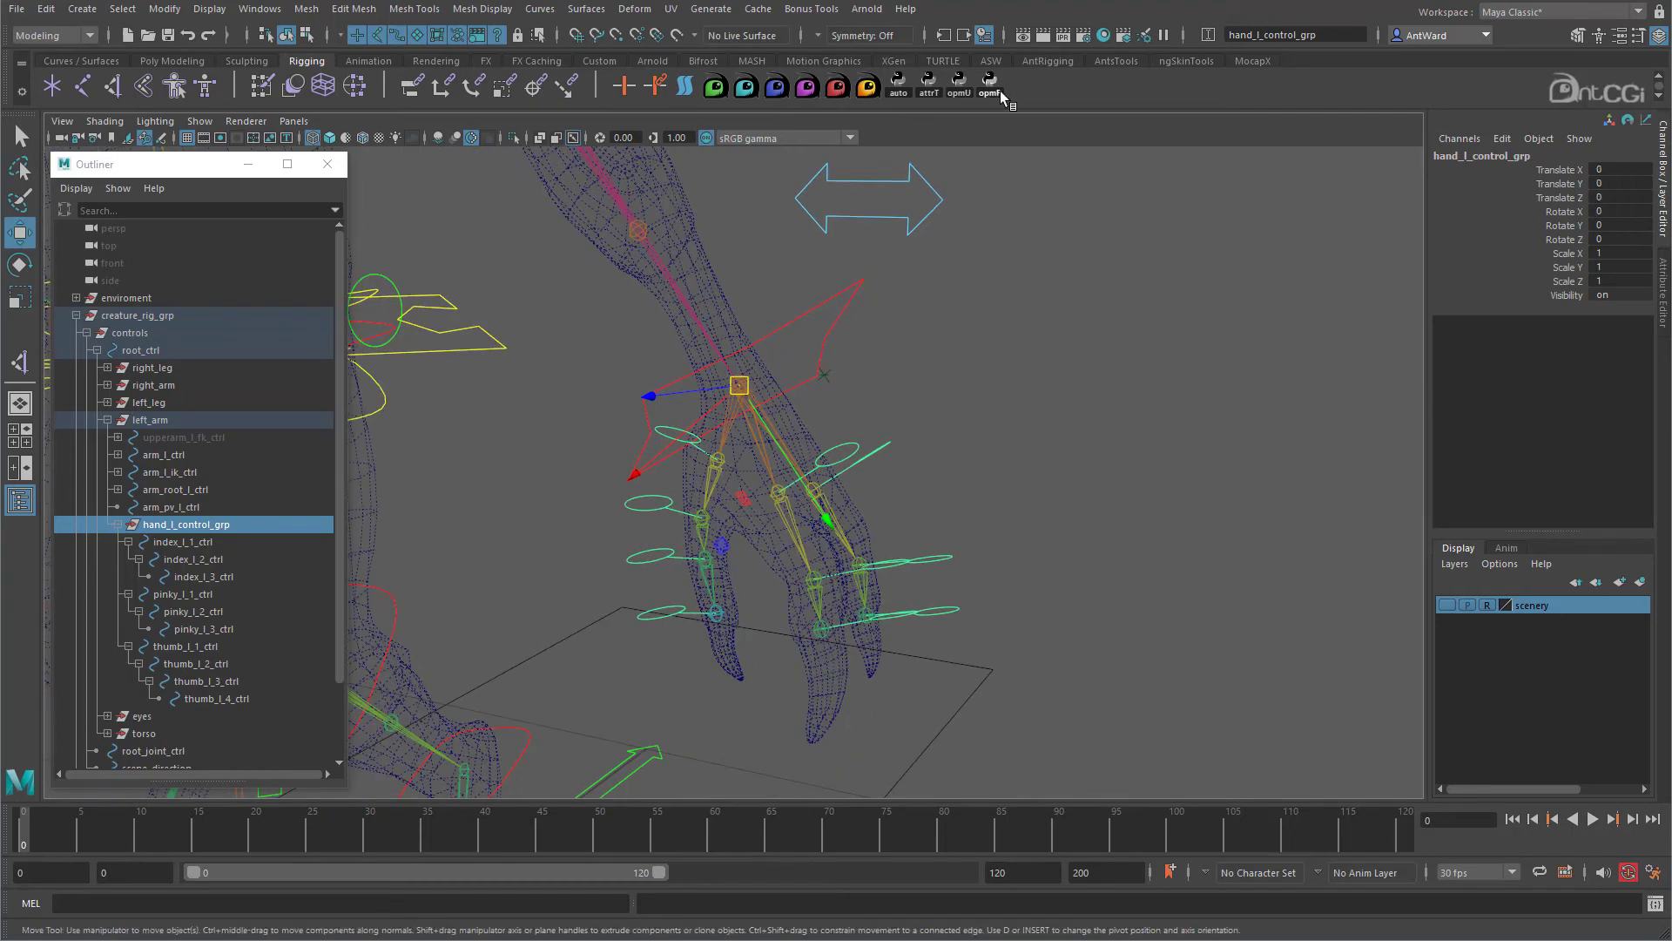
alt+drag(1008, 490, 1023, 489)
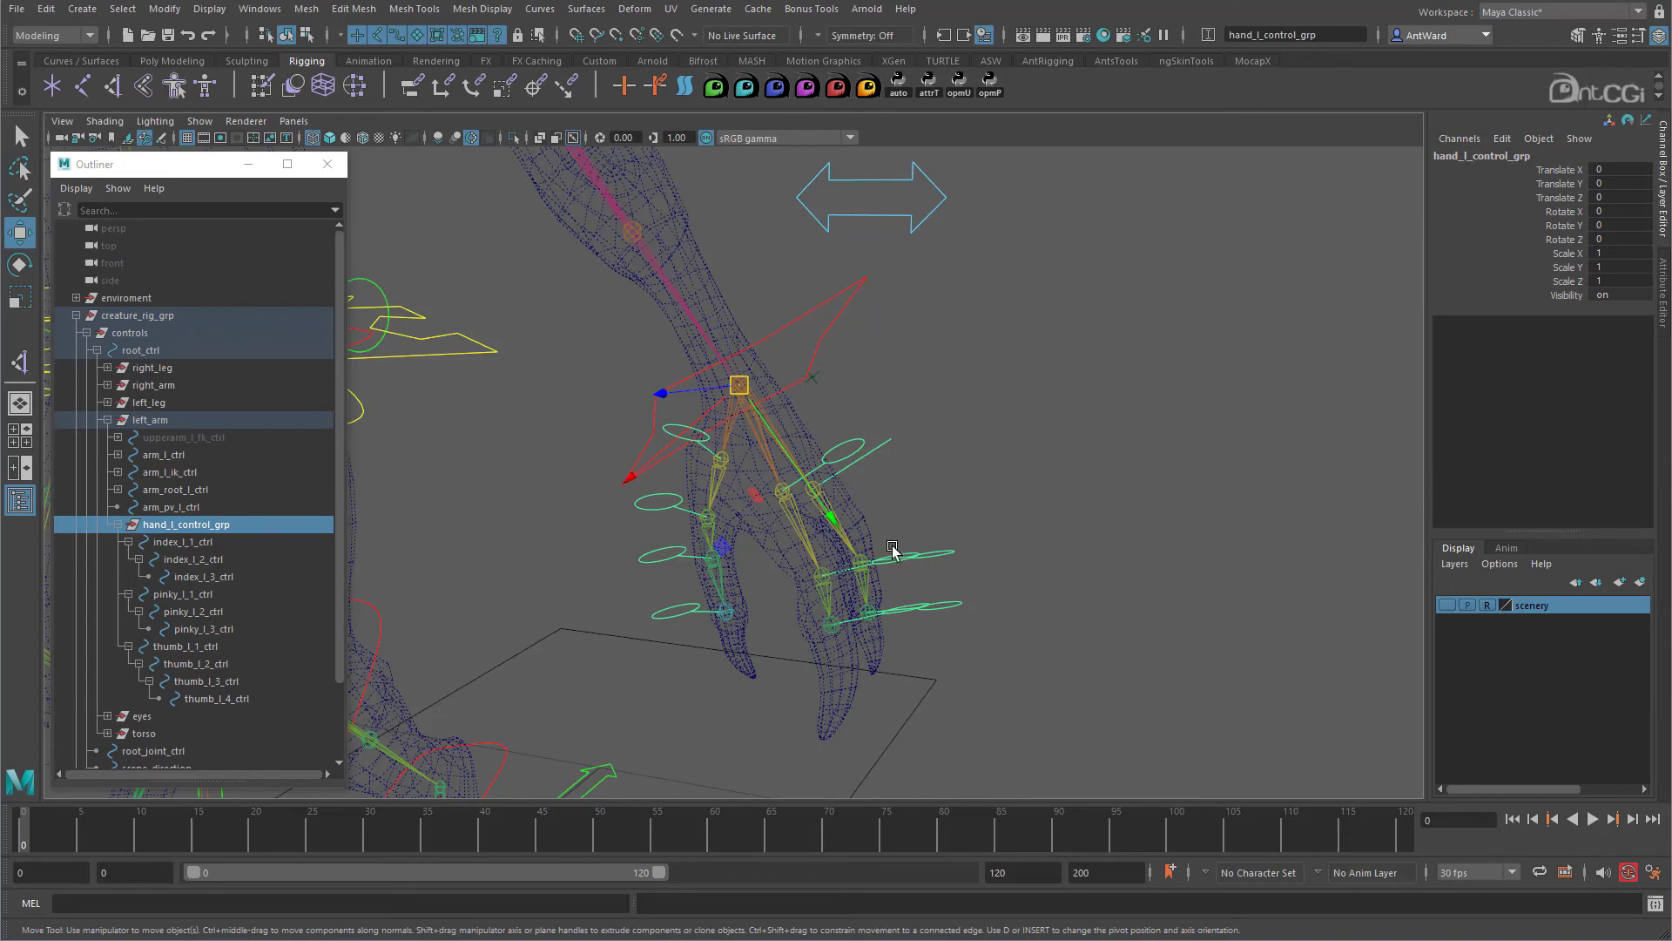
Collapse the index, pinky and thumb control hierarchies under hand_l_control_grp.
click(128, 542)
click(128, 559)
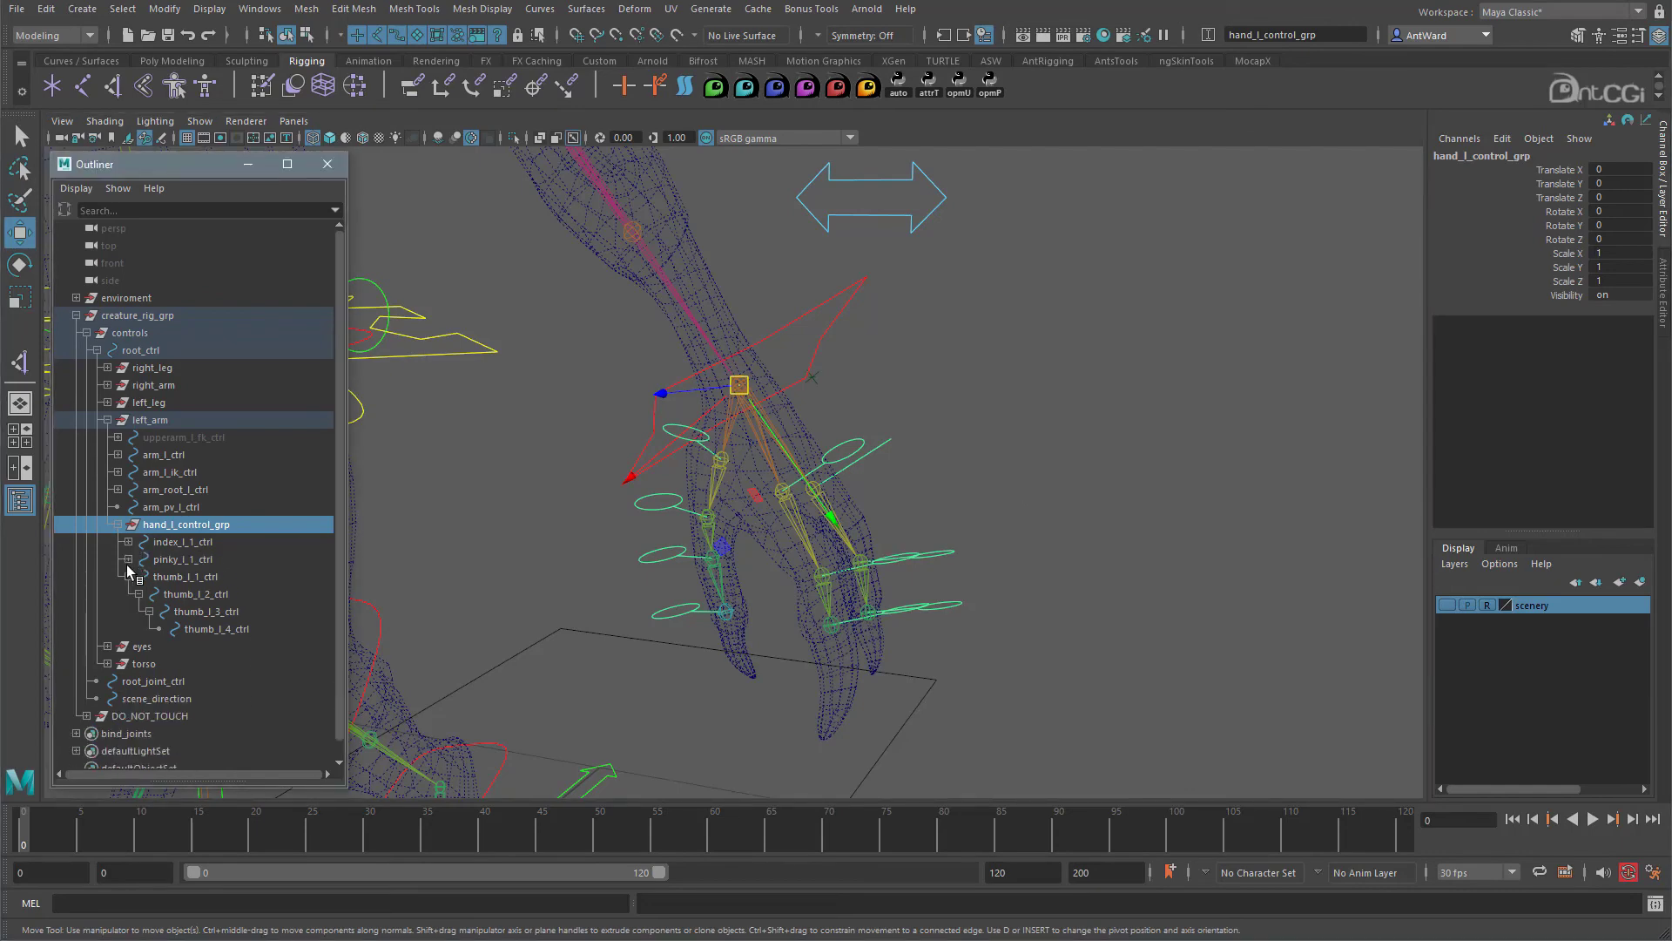
click(128, 577)
alt+drag(891, 437, 896, 436)
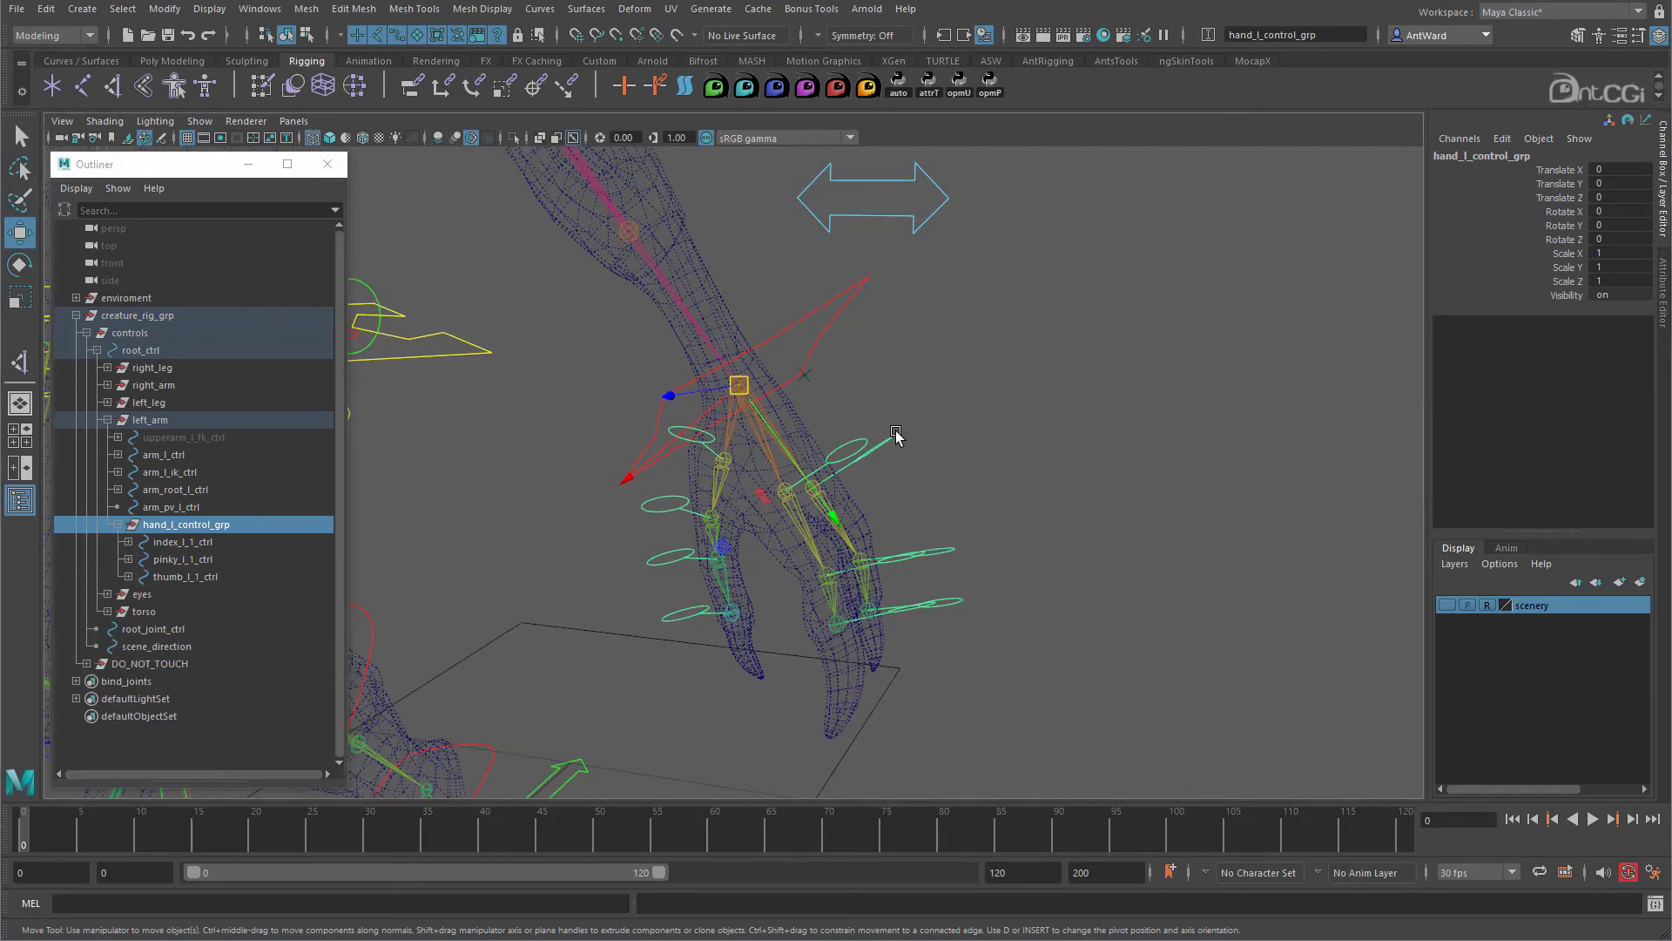
Parent-constrain hand_l_control_grp to the hand_l joint with maintain offset on and all translate and rotate axes constrained.
click(763, 452)
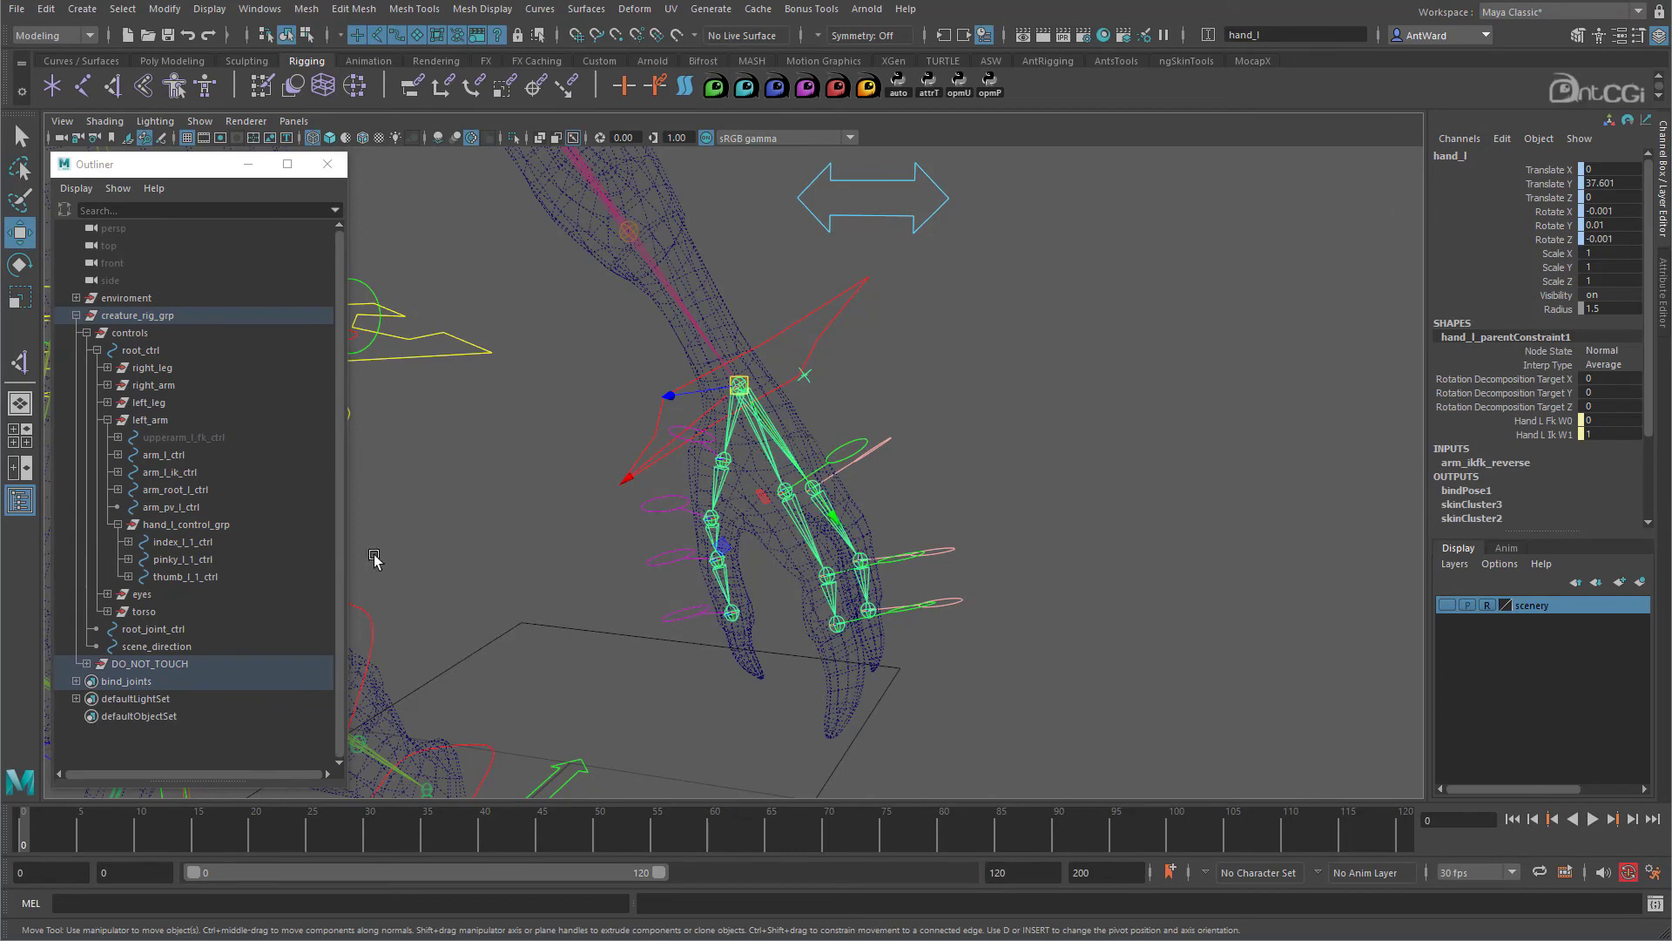
click(185, 524)
key(e)
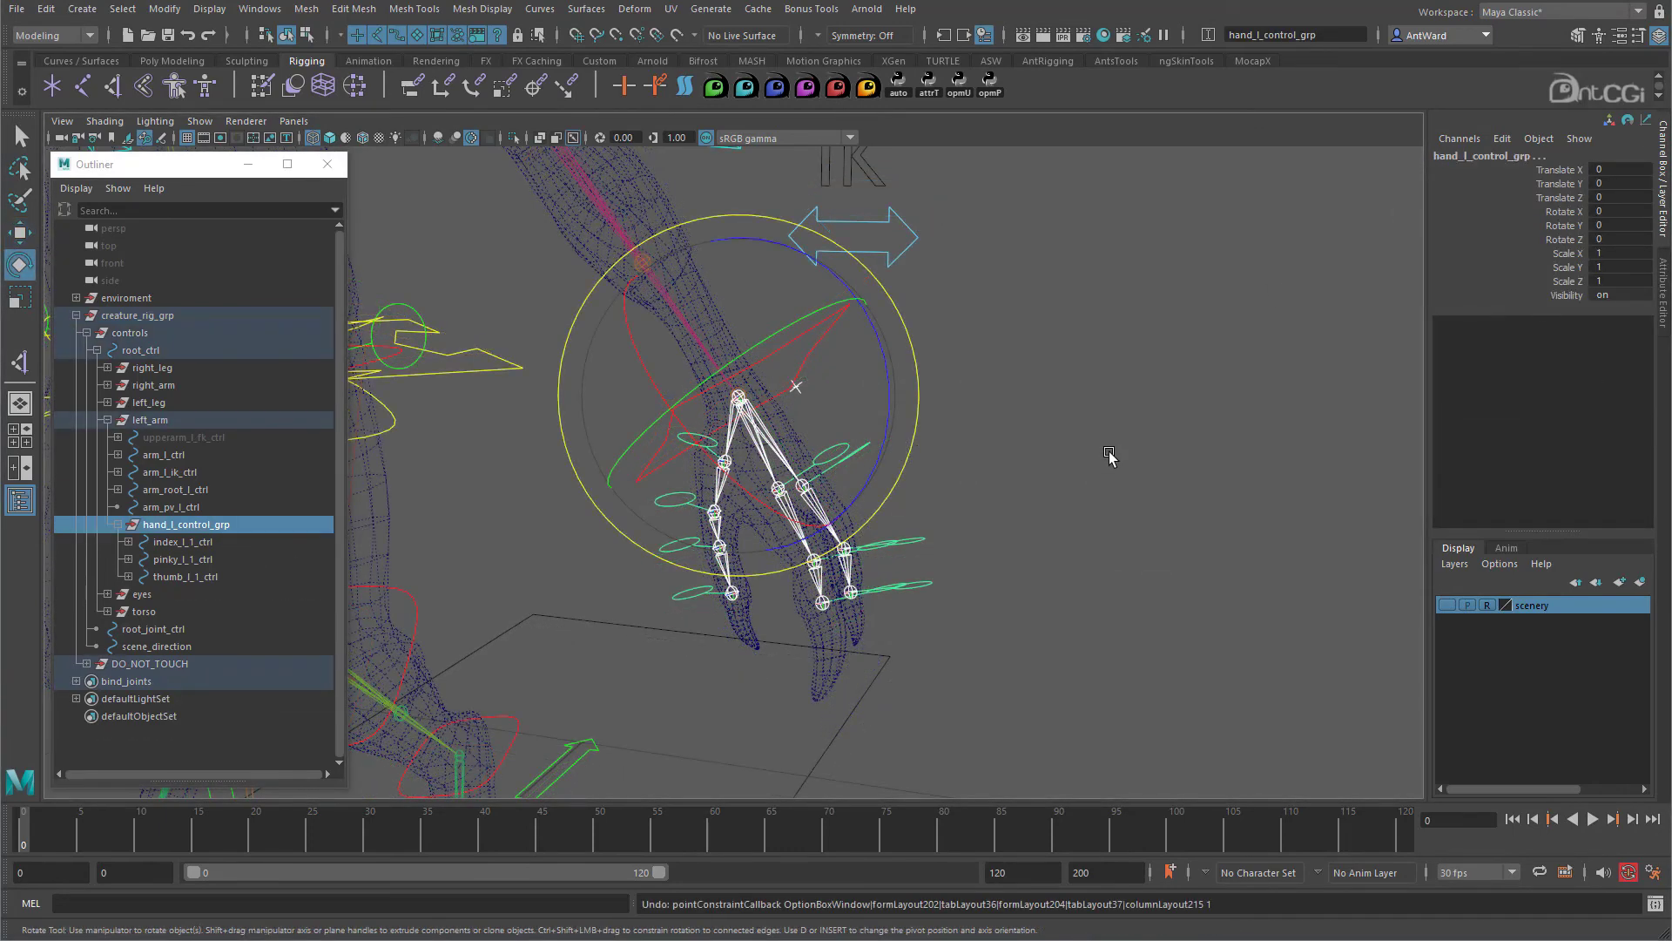
key(space)
click(1060, 452)
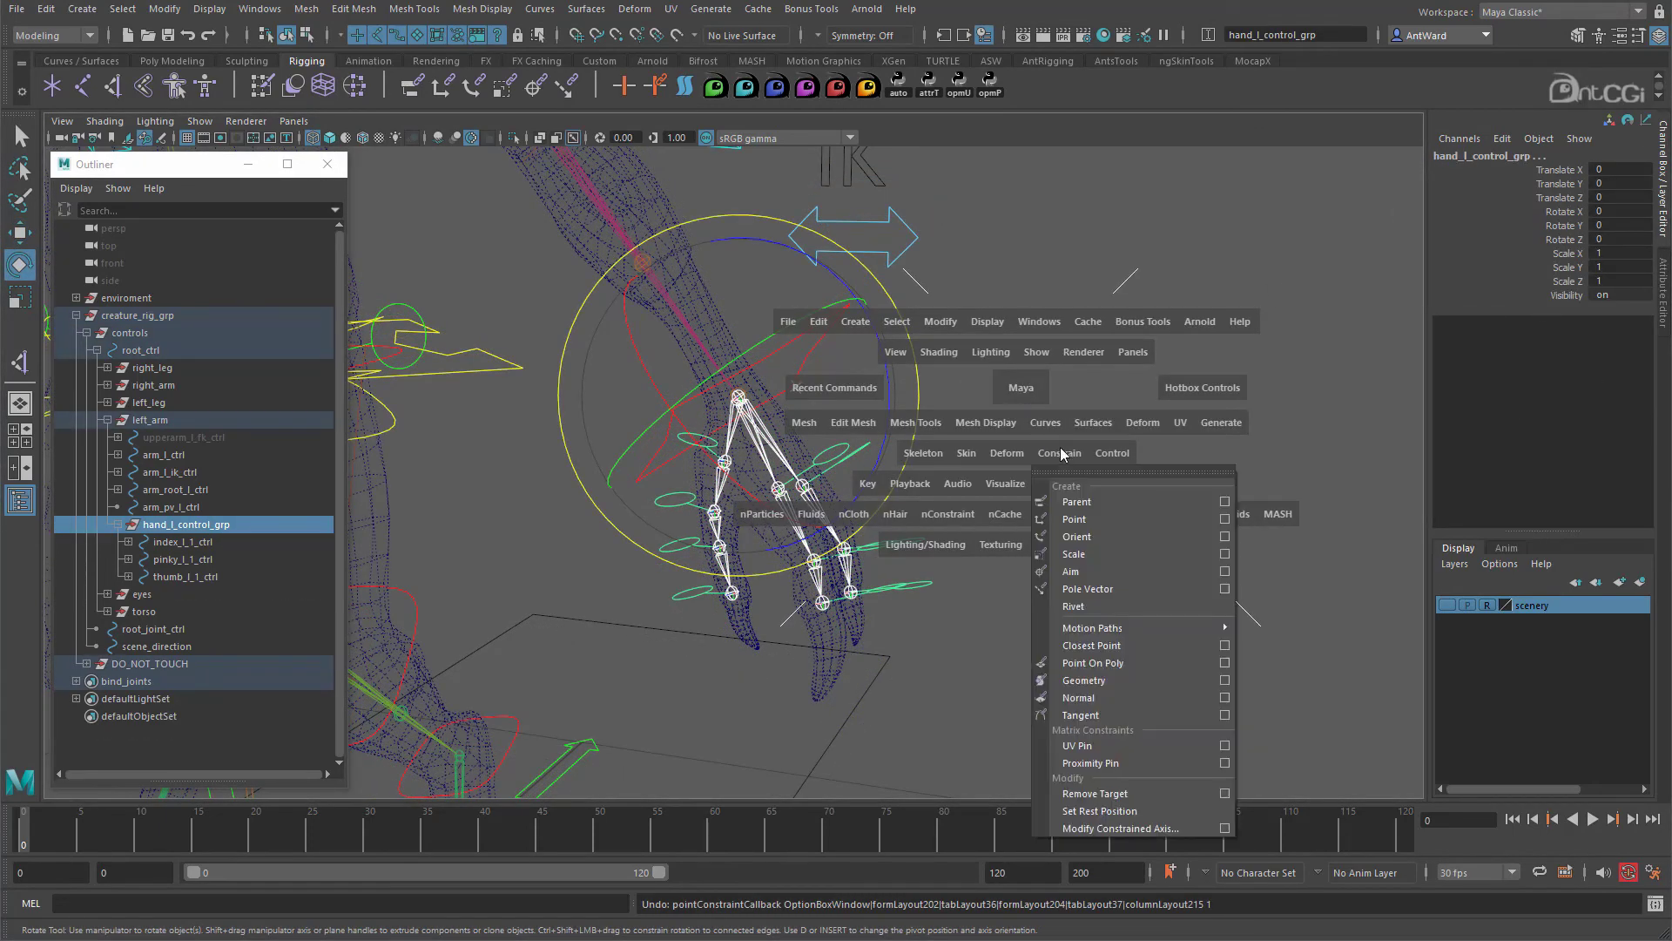
click(1225, 502)
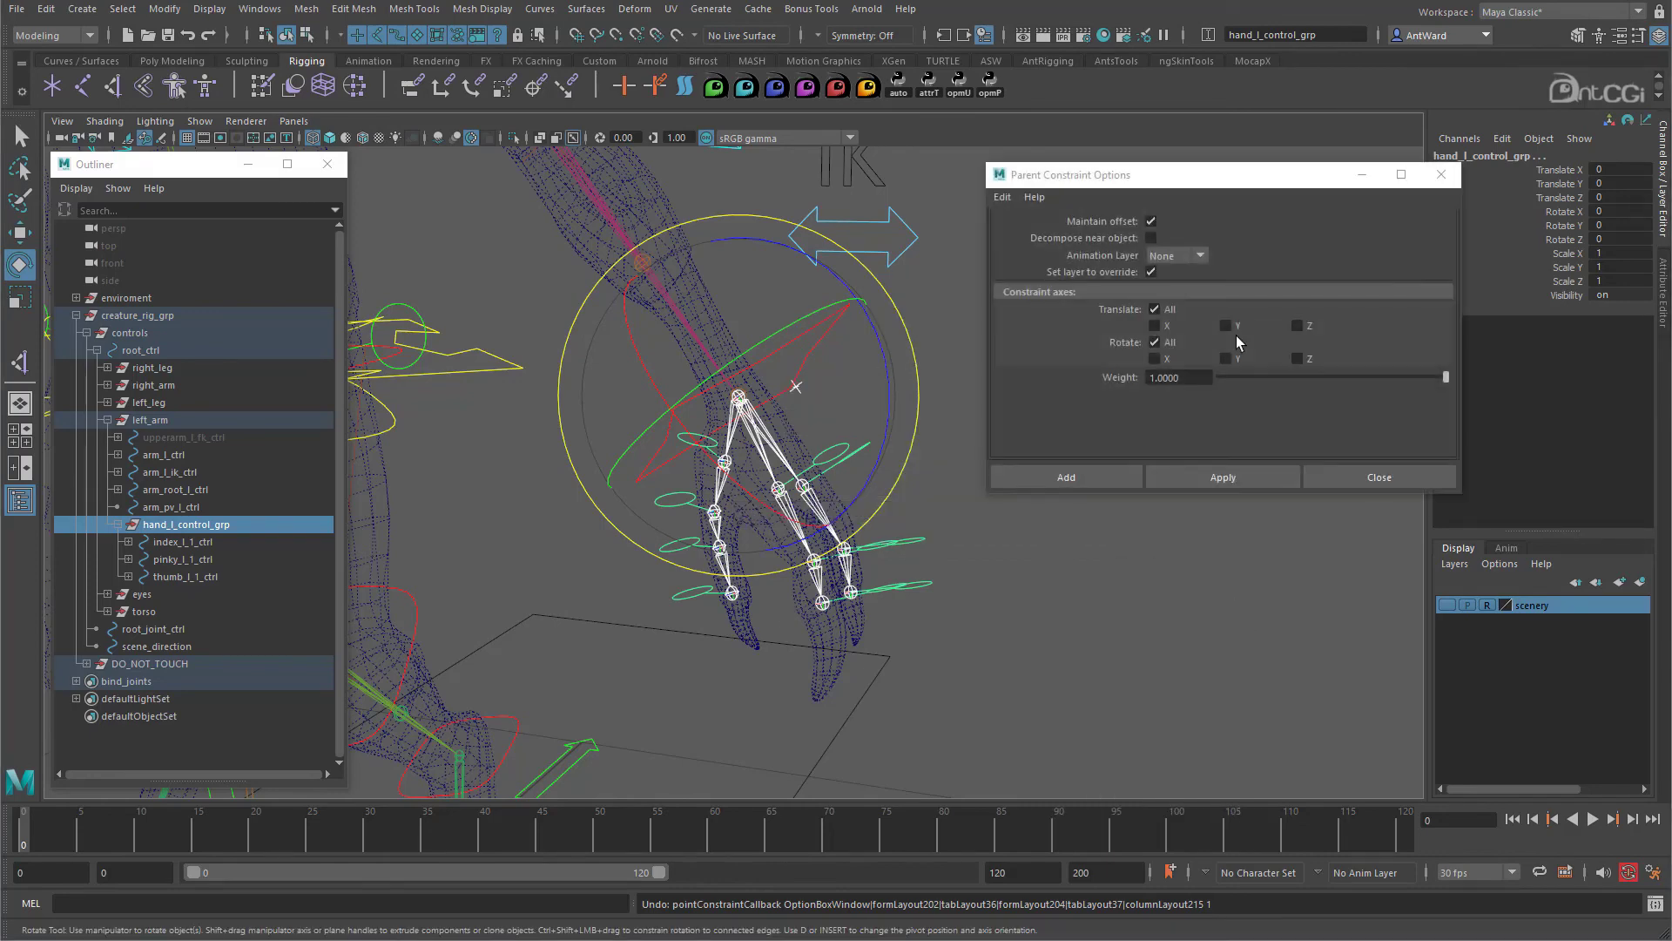
click(1223, 478)
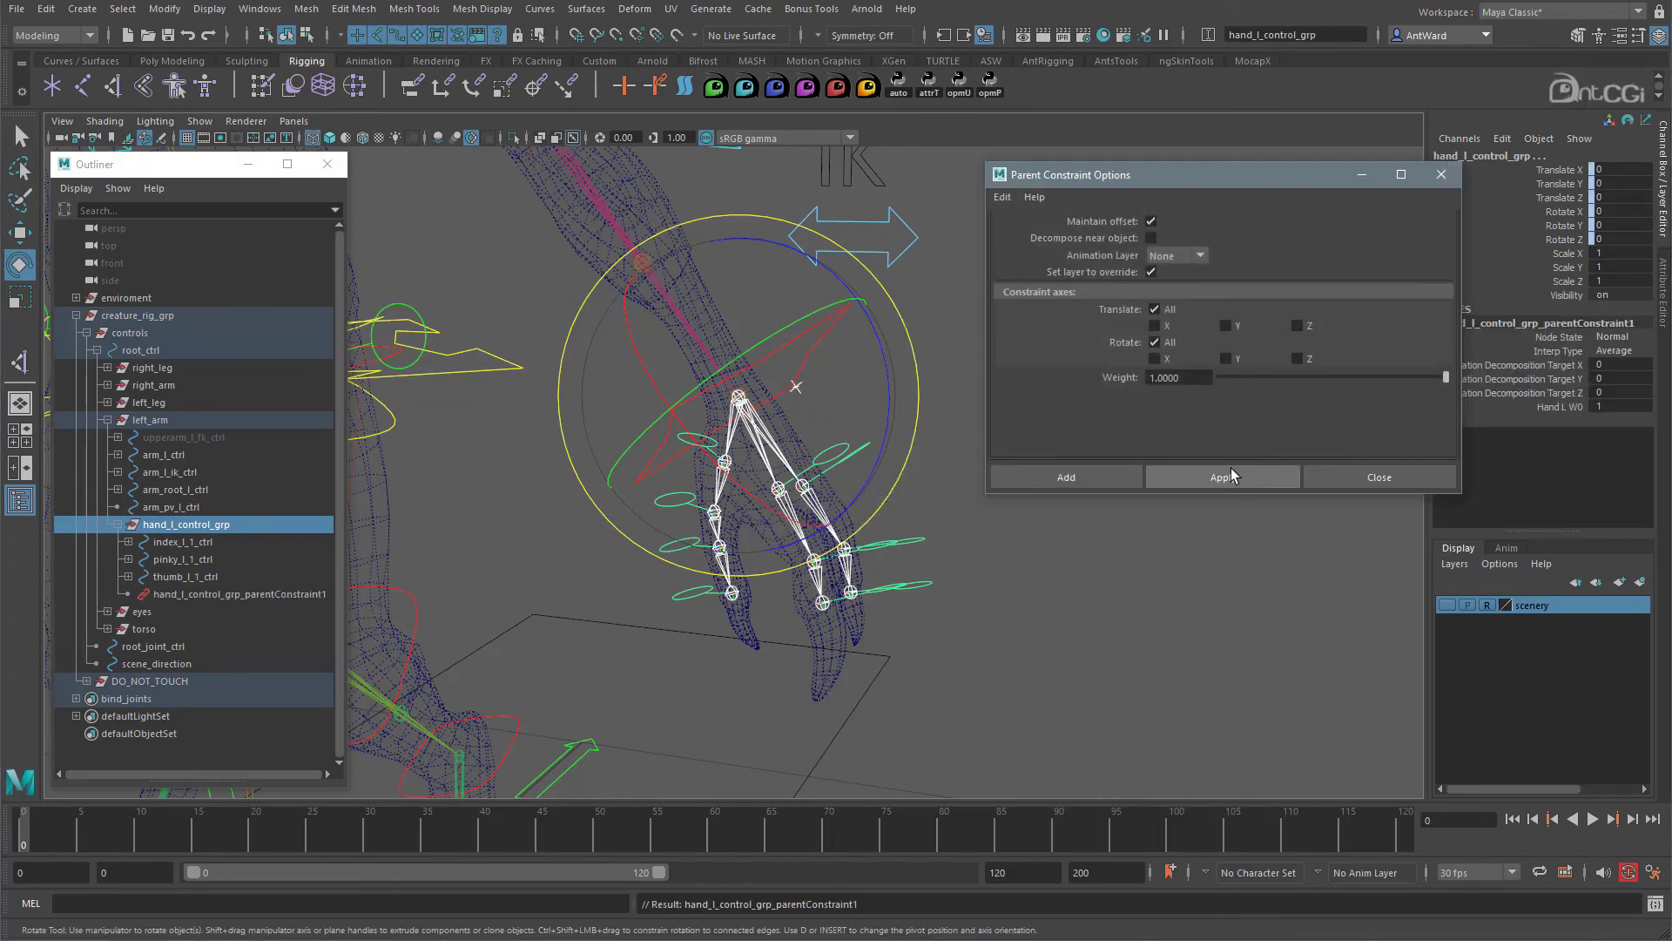
click(1331, 477)
Test the hand group by rotating arm_l_ik_ctrl and undo the rotation.
click(838, 346)
drag(828, 439, 724, 366)
key(ctrl+z)
Move and rotate arm_l_ik_ctrl to check that the finger controls follow the left hand.
key(w)
scroll(890, 422, down, 3)
alt+middle_drag(917, 535, 959, 601)
alt+drag(959, 601, 949, 566)
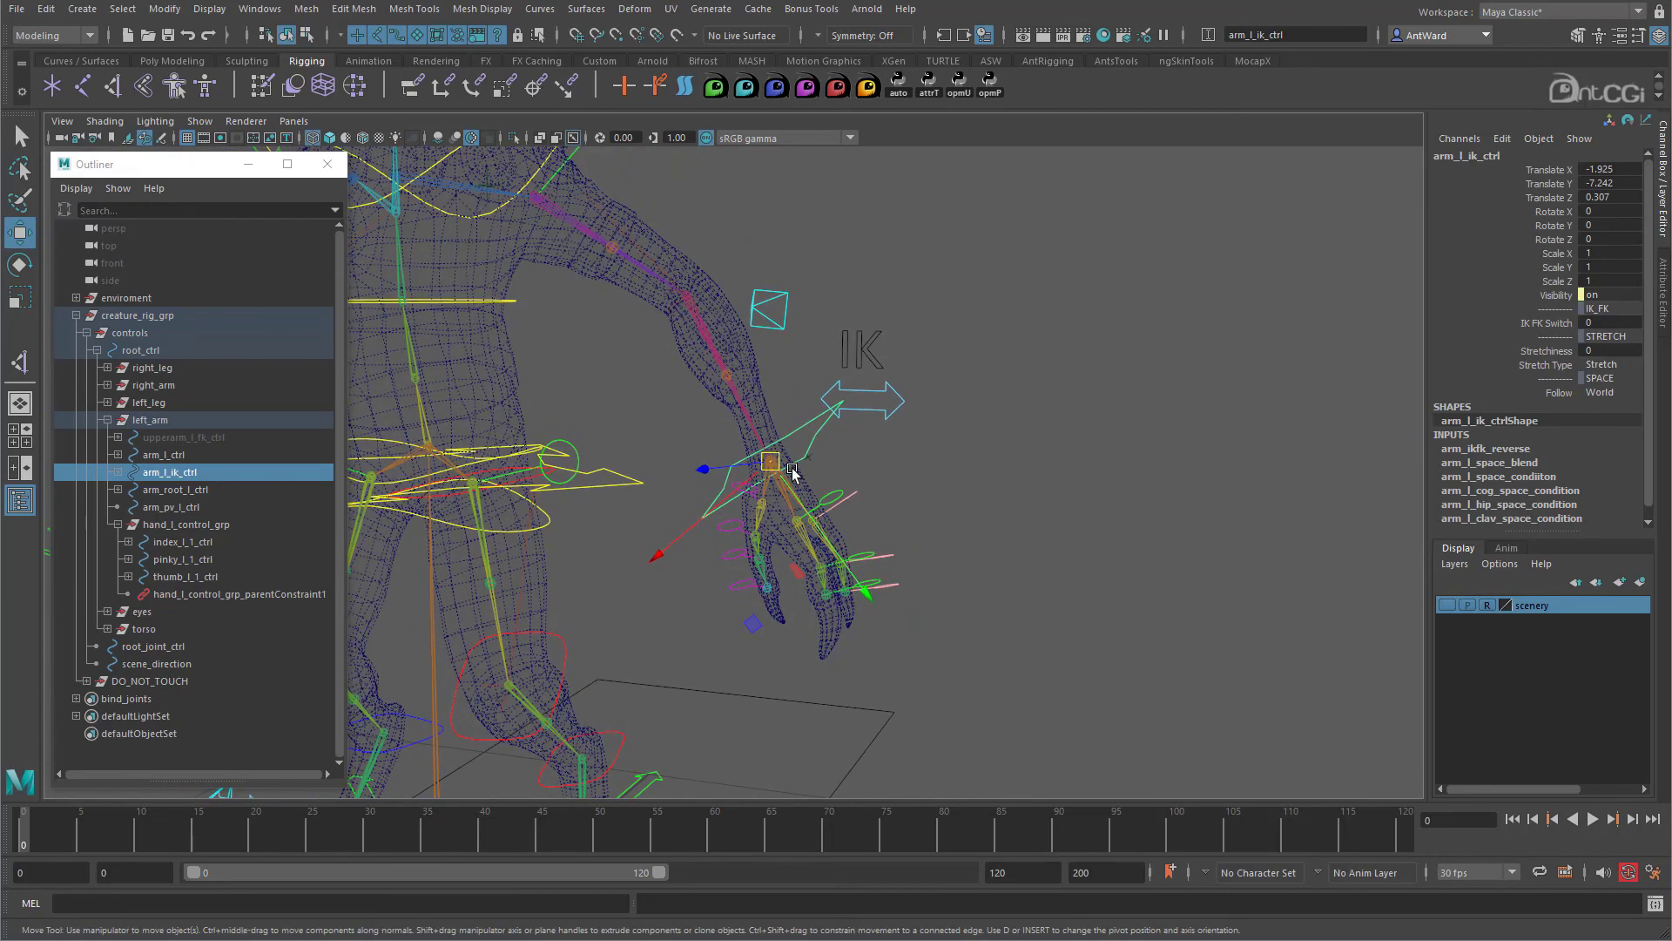
mouse_move(779, 461)
mouse_down()
mouse_move(797, 392)
mouse_move(709, 477)
mouse_move(794, 485)
mouse_move(799, 470)
mouse_move(758, 453)
mouse_move(766, 479)
mouse_up()
key(e)
Test the left arm's IK FK Switch on arm_l_ctrl by scrubbing its value and returning it to 0.
click(921, 398)
click(908, 402)
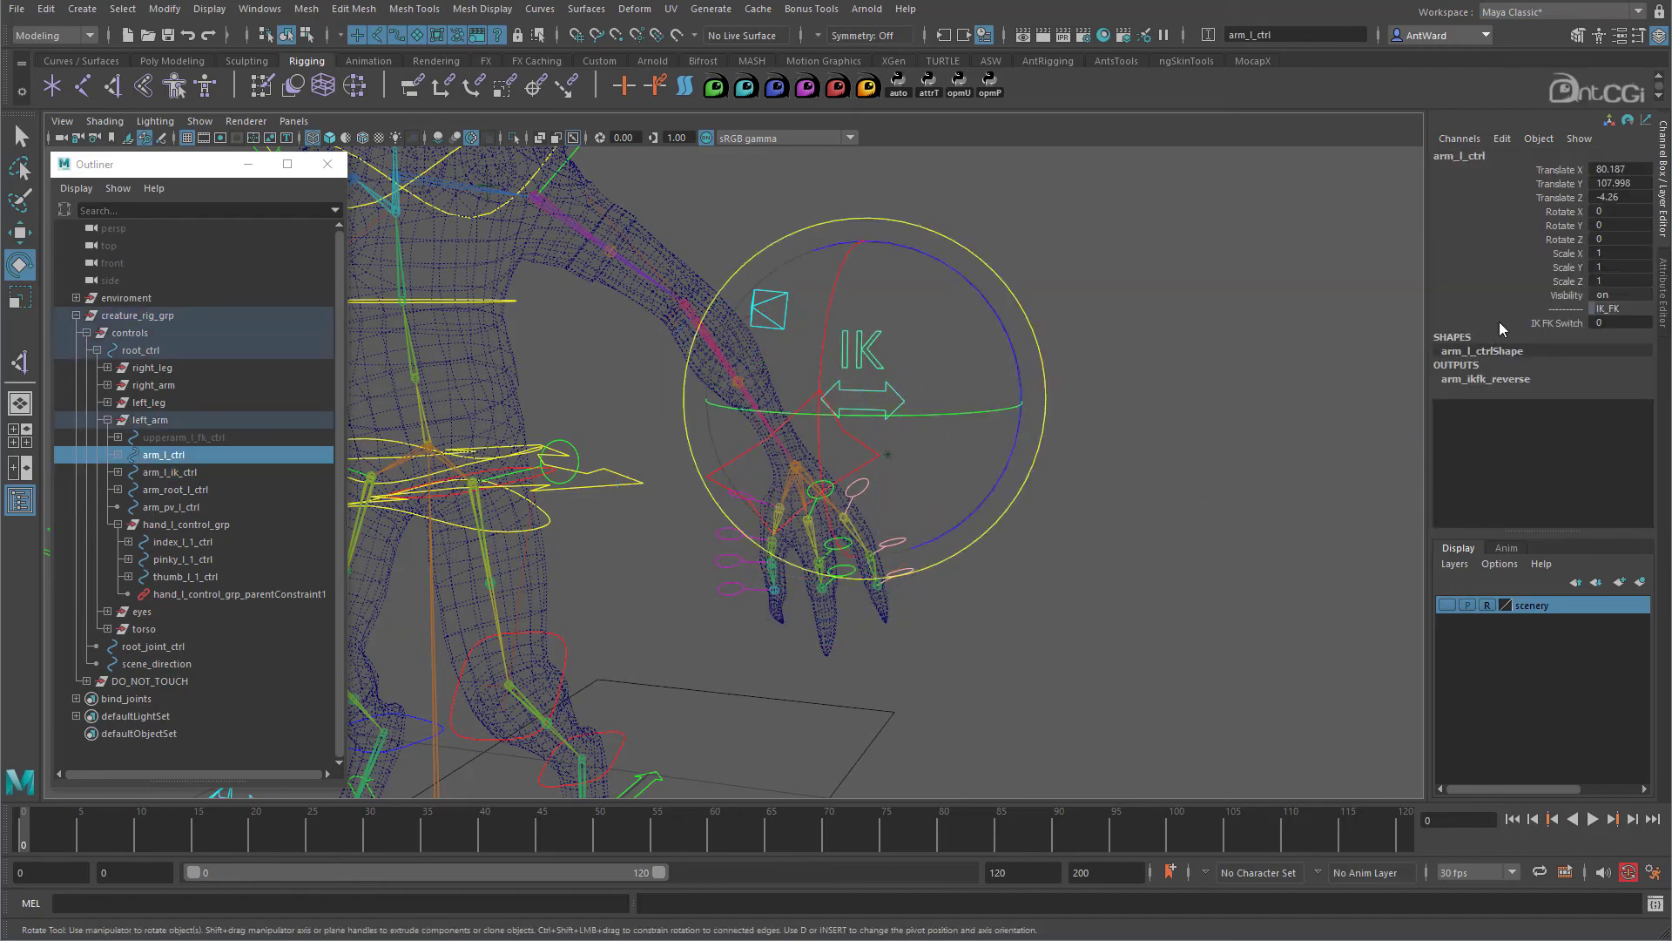
click(1541, 322)
middle_drag(1086, 421, 1078, 424)
alt+drag(926, 552, 921, 490)
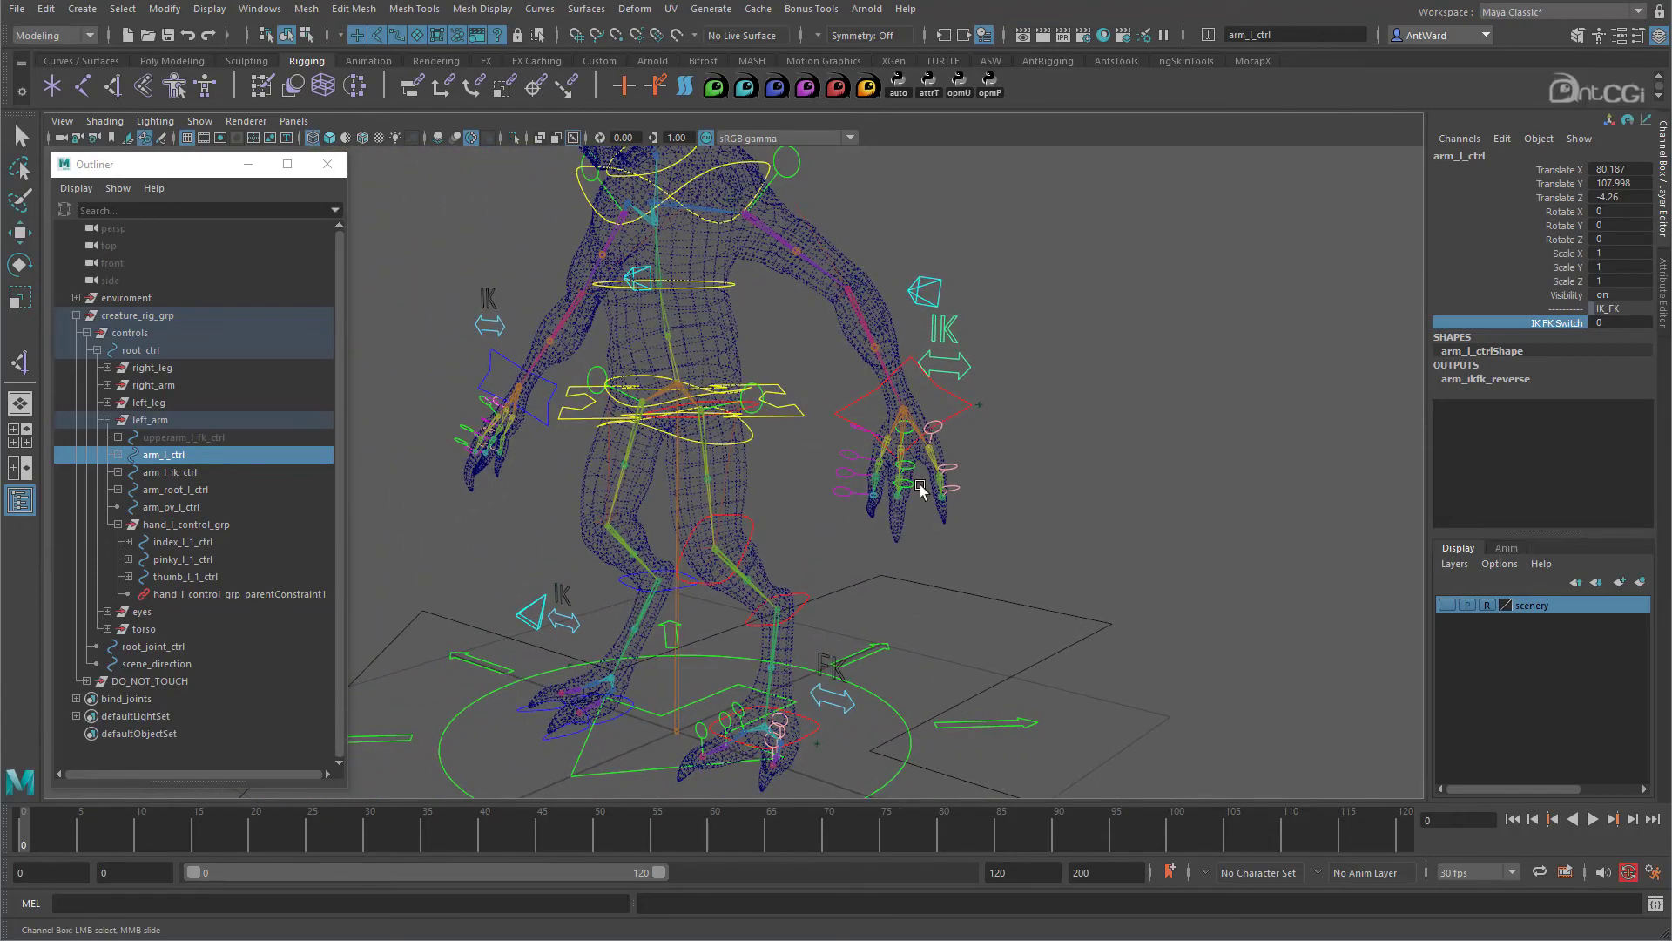
mouse_move(1077, 492)
middle_down()
mouse_move(1107, 490)
mouse_move(1064, 489)
middle_up()
mouse_move(955, 468)
alt+mouse_down()
mouse_move(964, 452)
mouse_move(1053, 444)
mouse_move(965, 456)
mouse_move(984, 454)
alt+mouse_up()
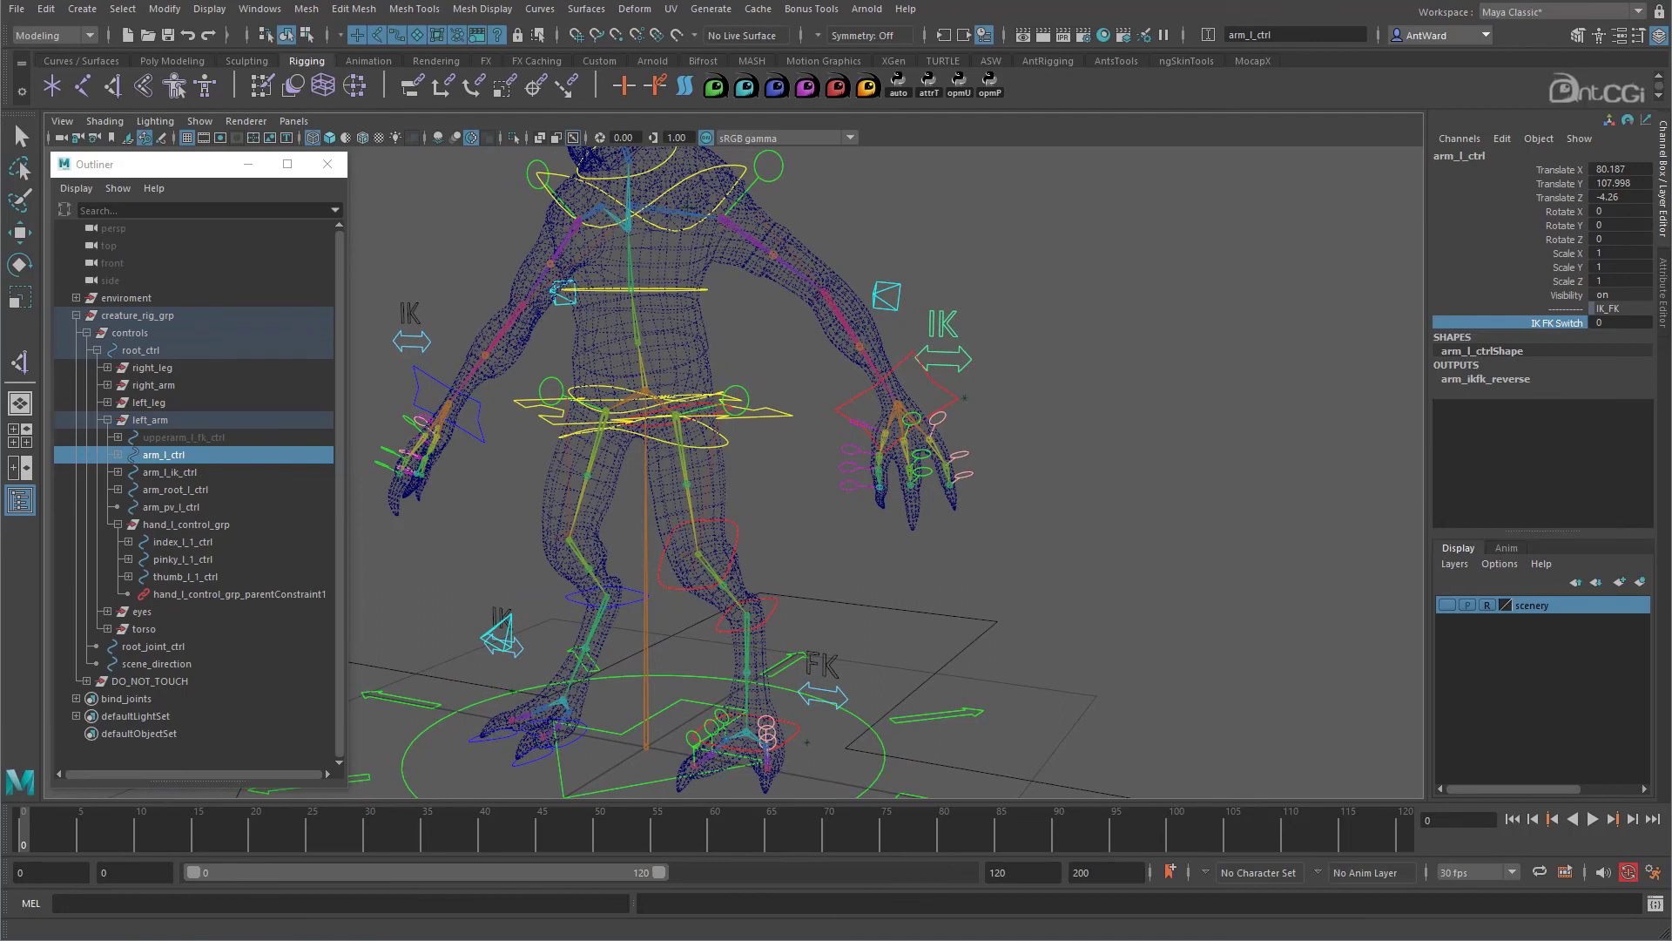